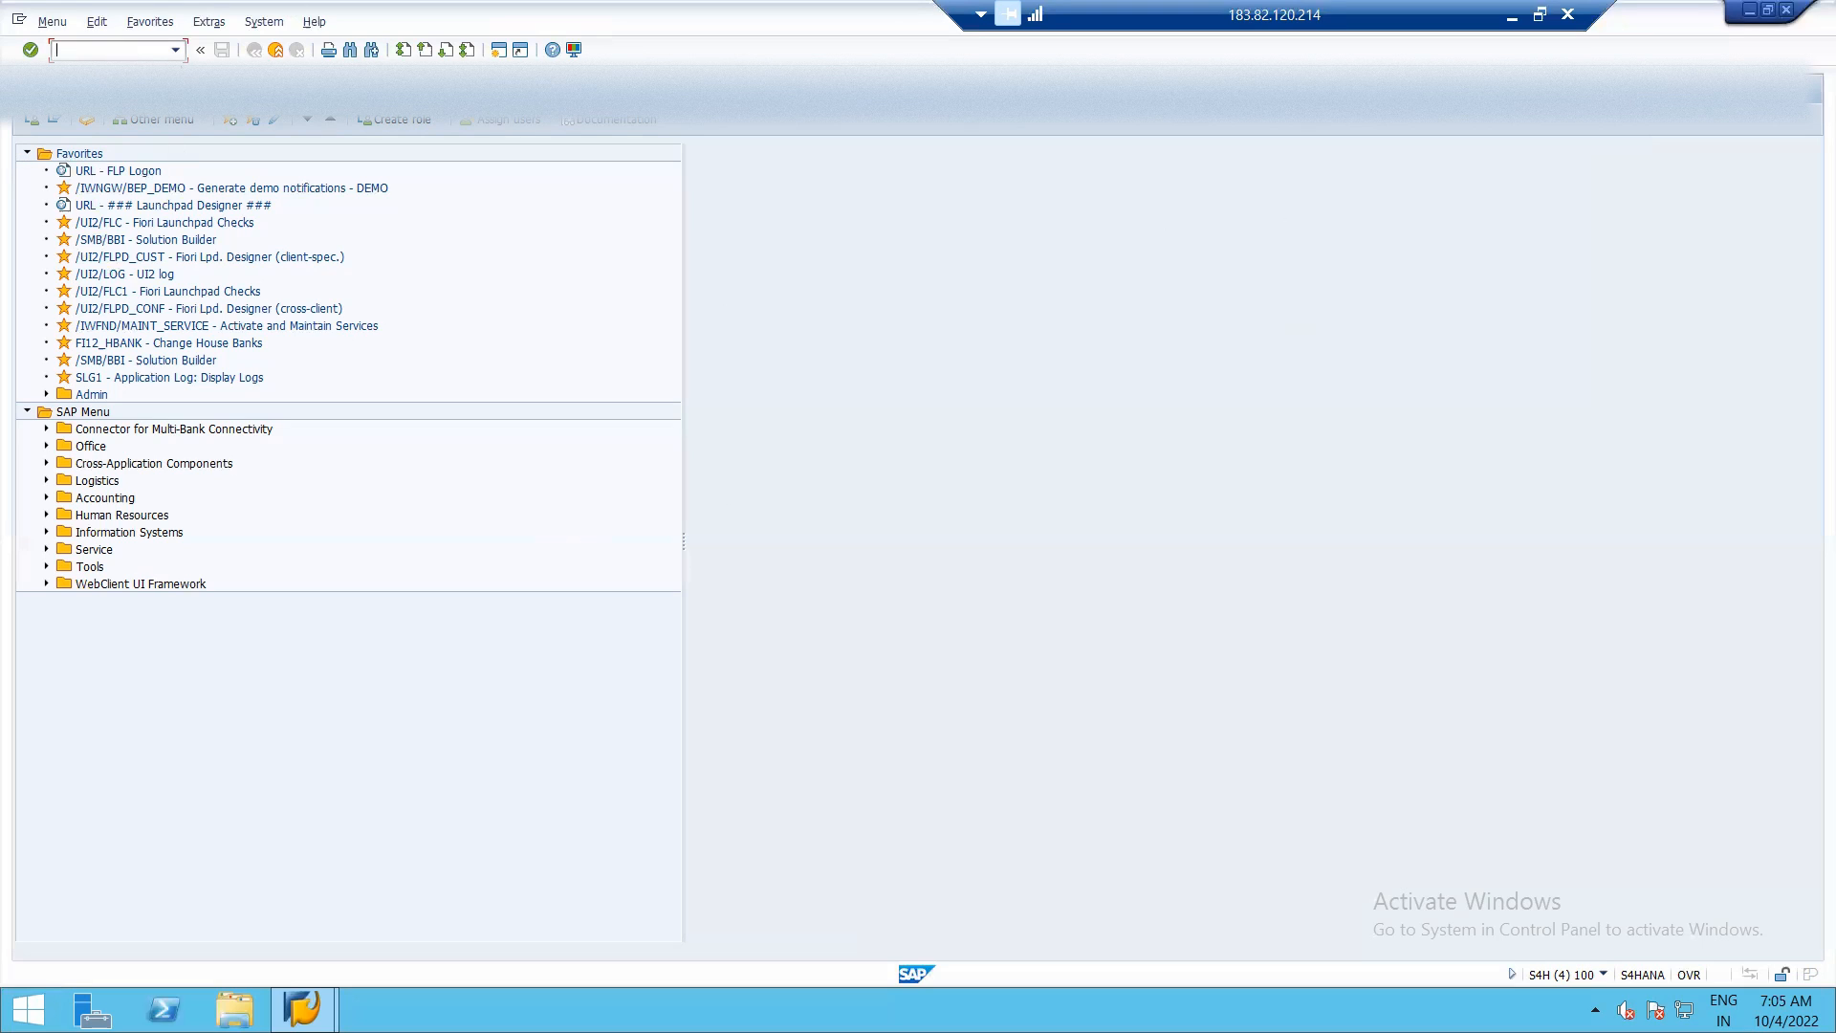
Open the G/L account line item display with transaction FBL3N.
text(FBL3N)
key(Return)
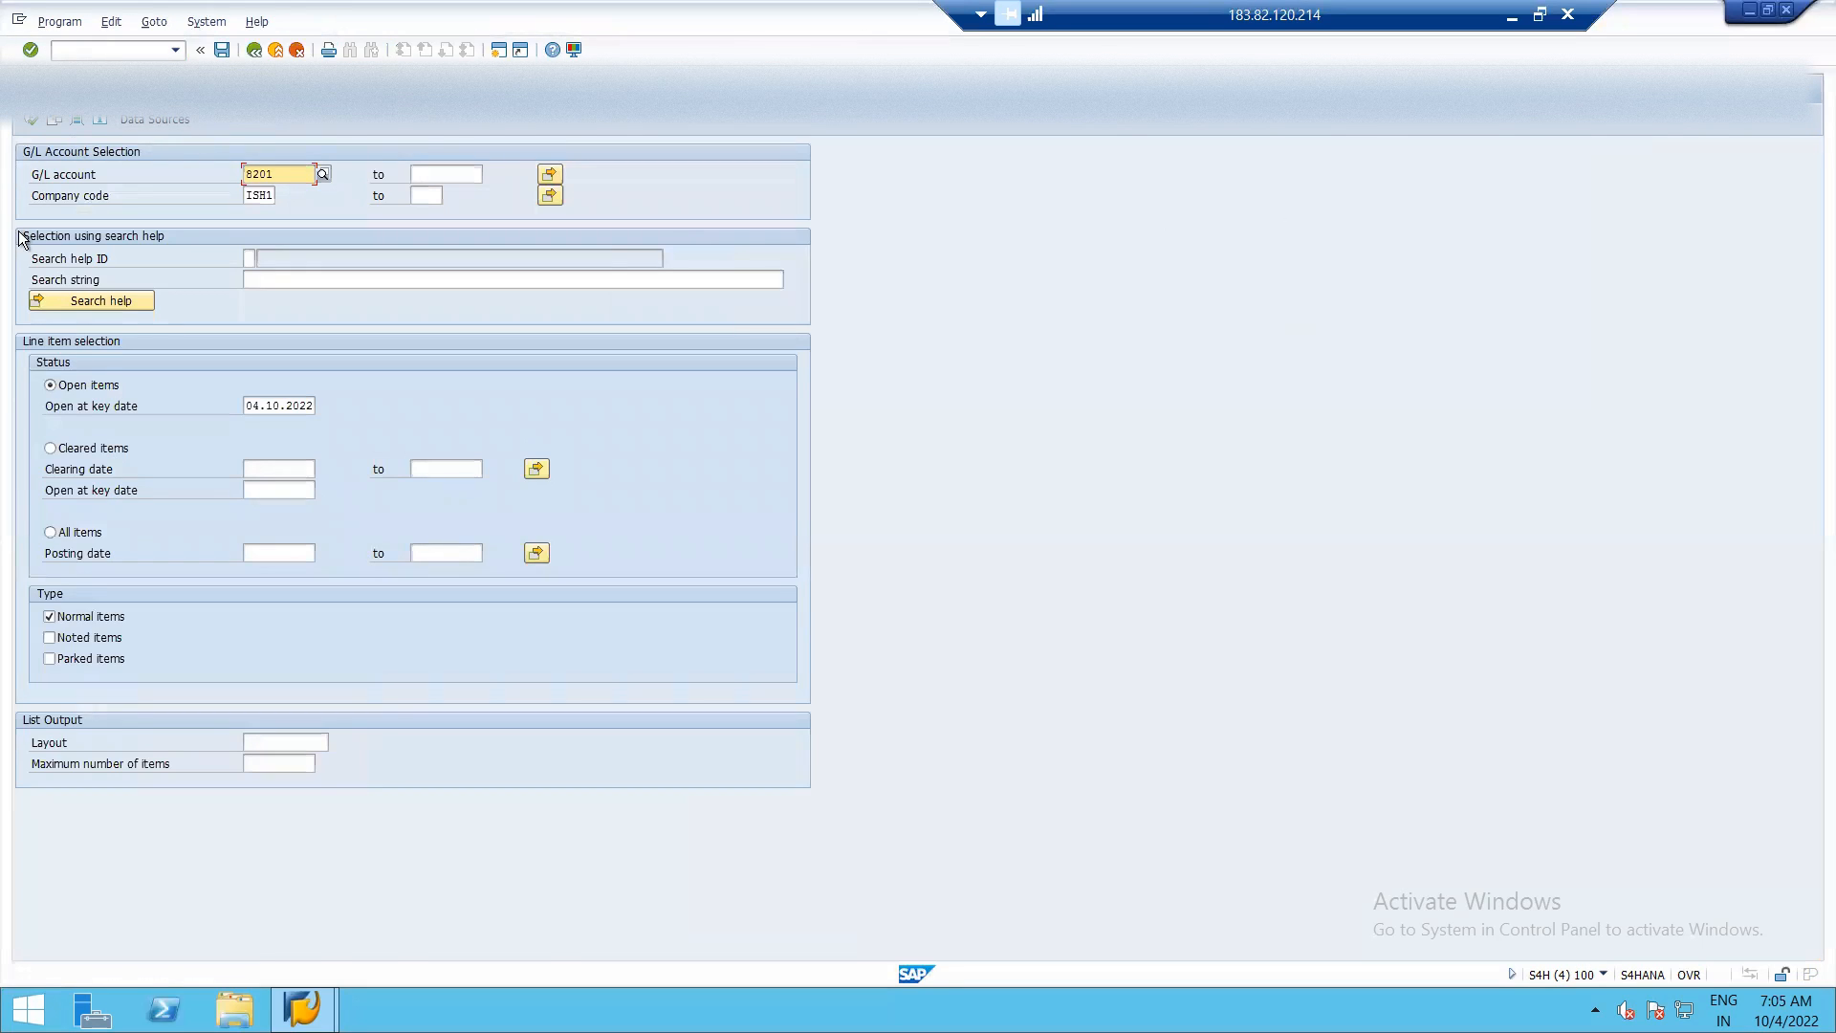
click(321, 170)
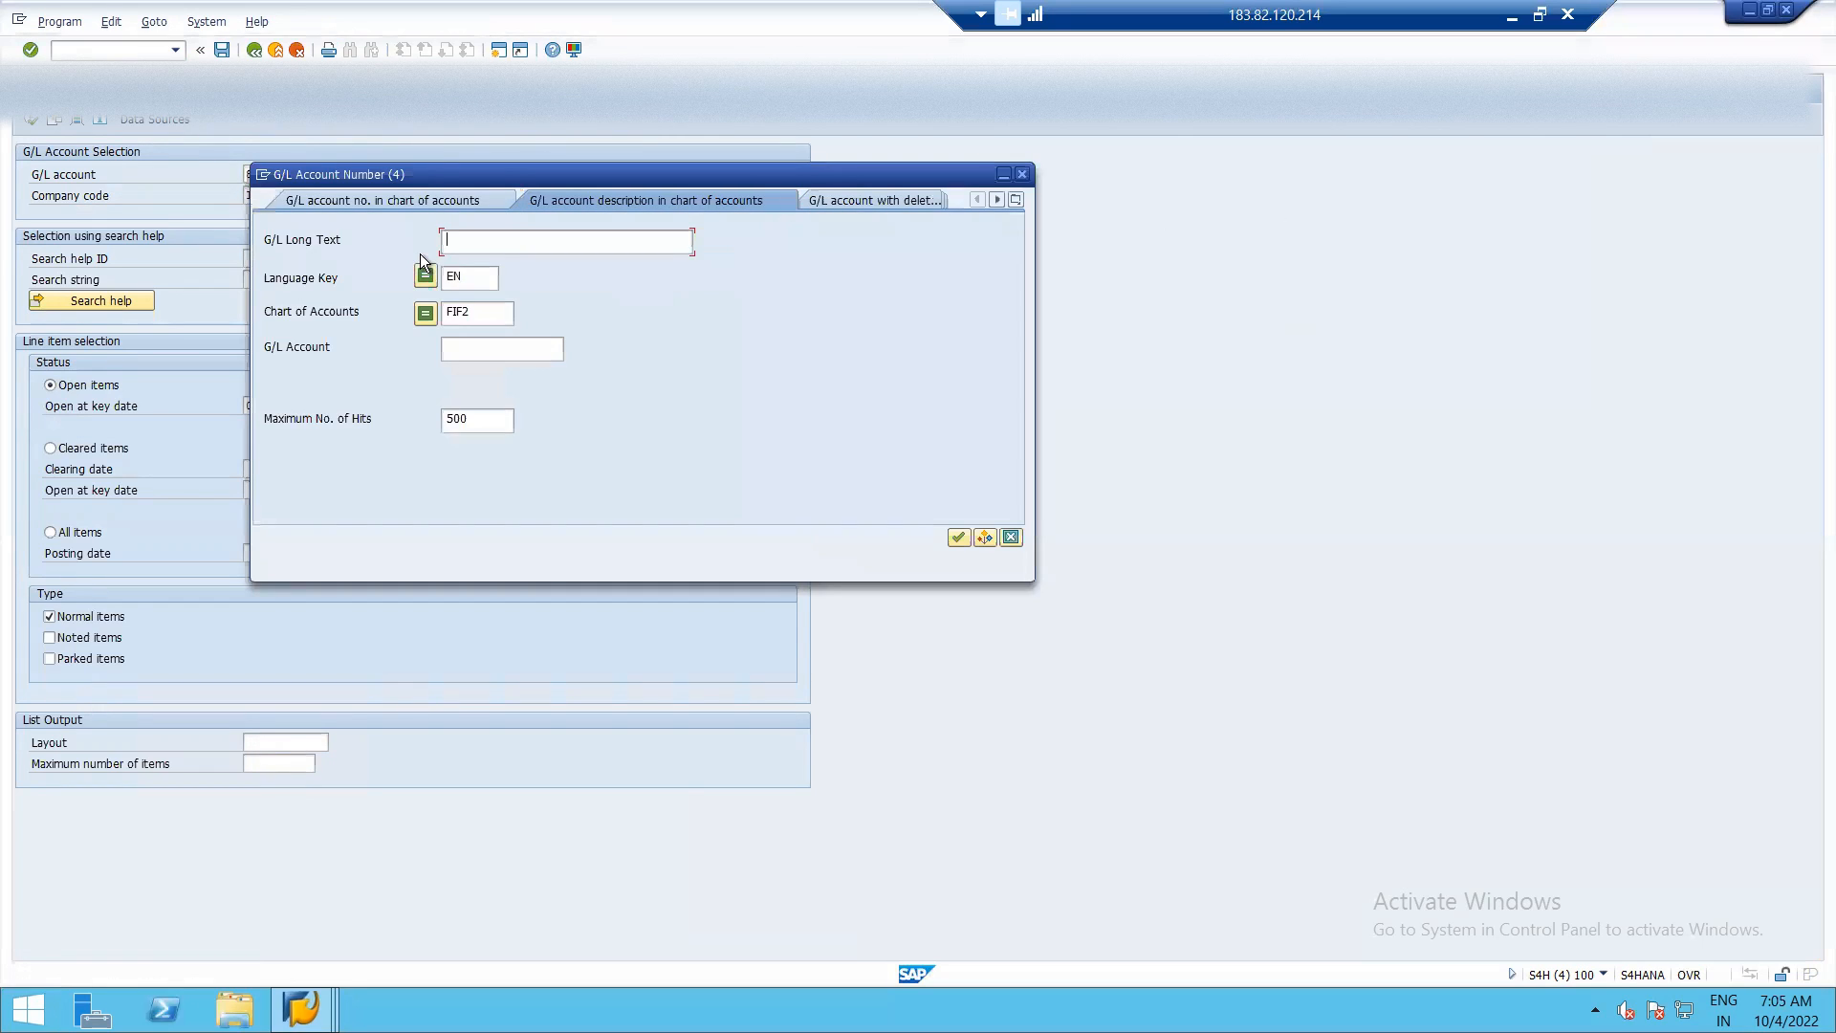
key(Return)
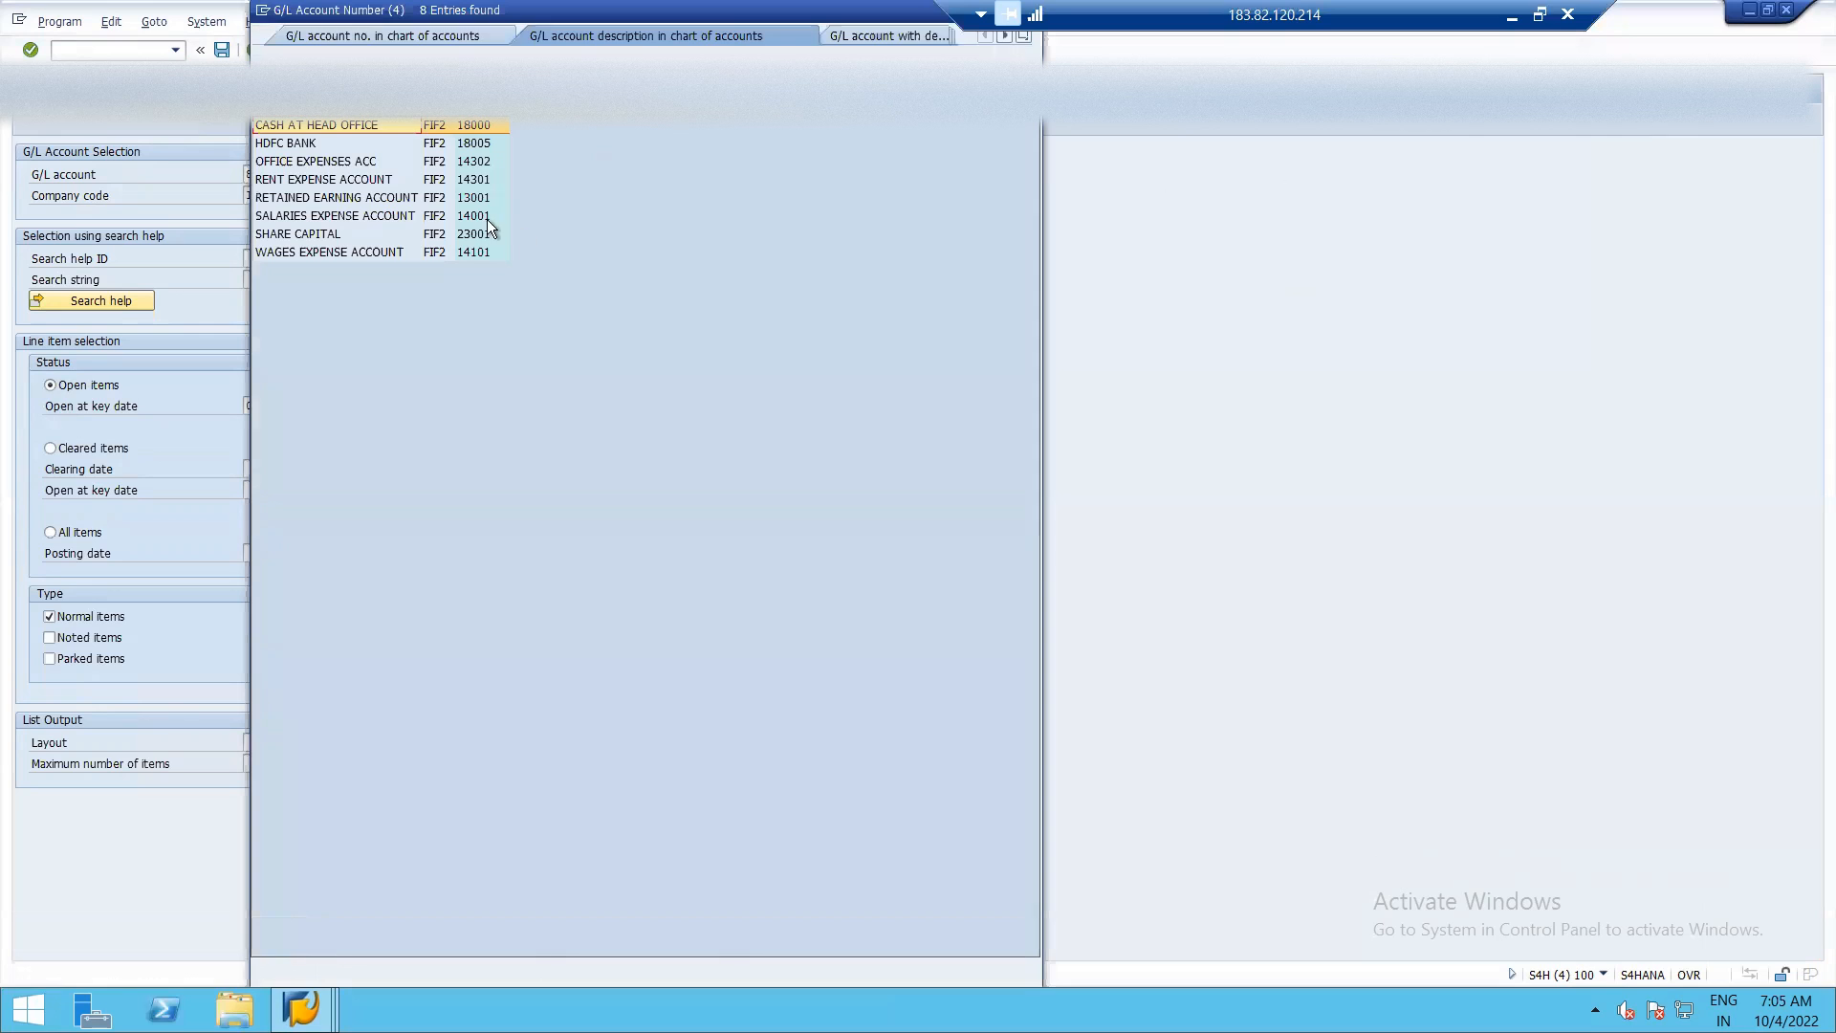
double_click(325, 198)
Look up the RENT PAYABLE account in chart of accounts ISH1, select it, and display its open line items.
click(323, 175)
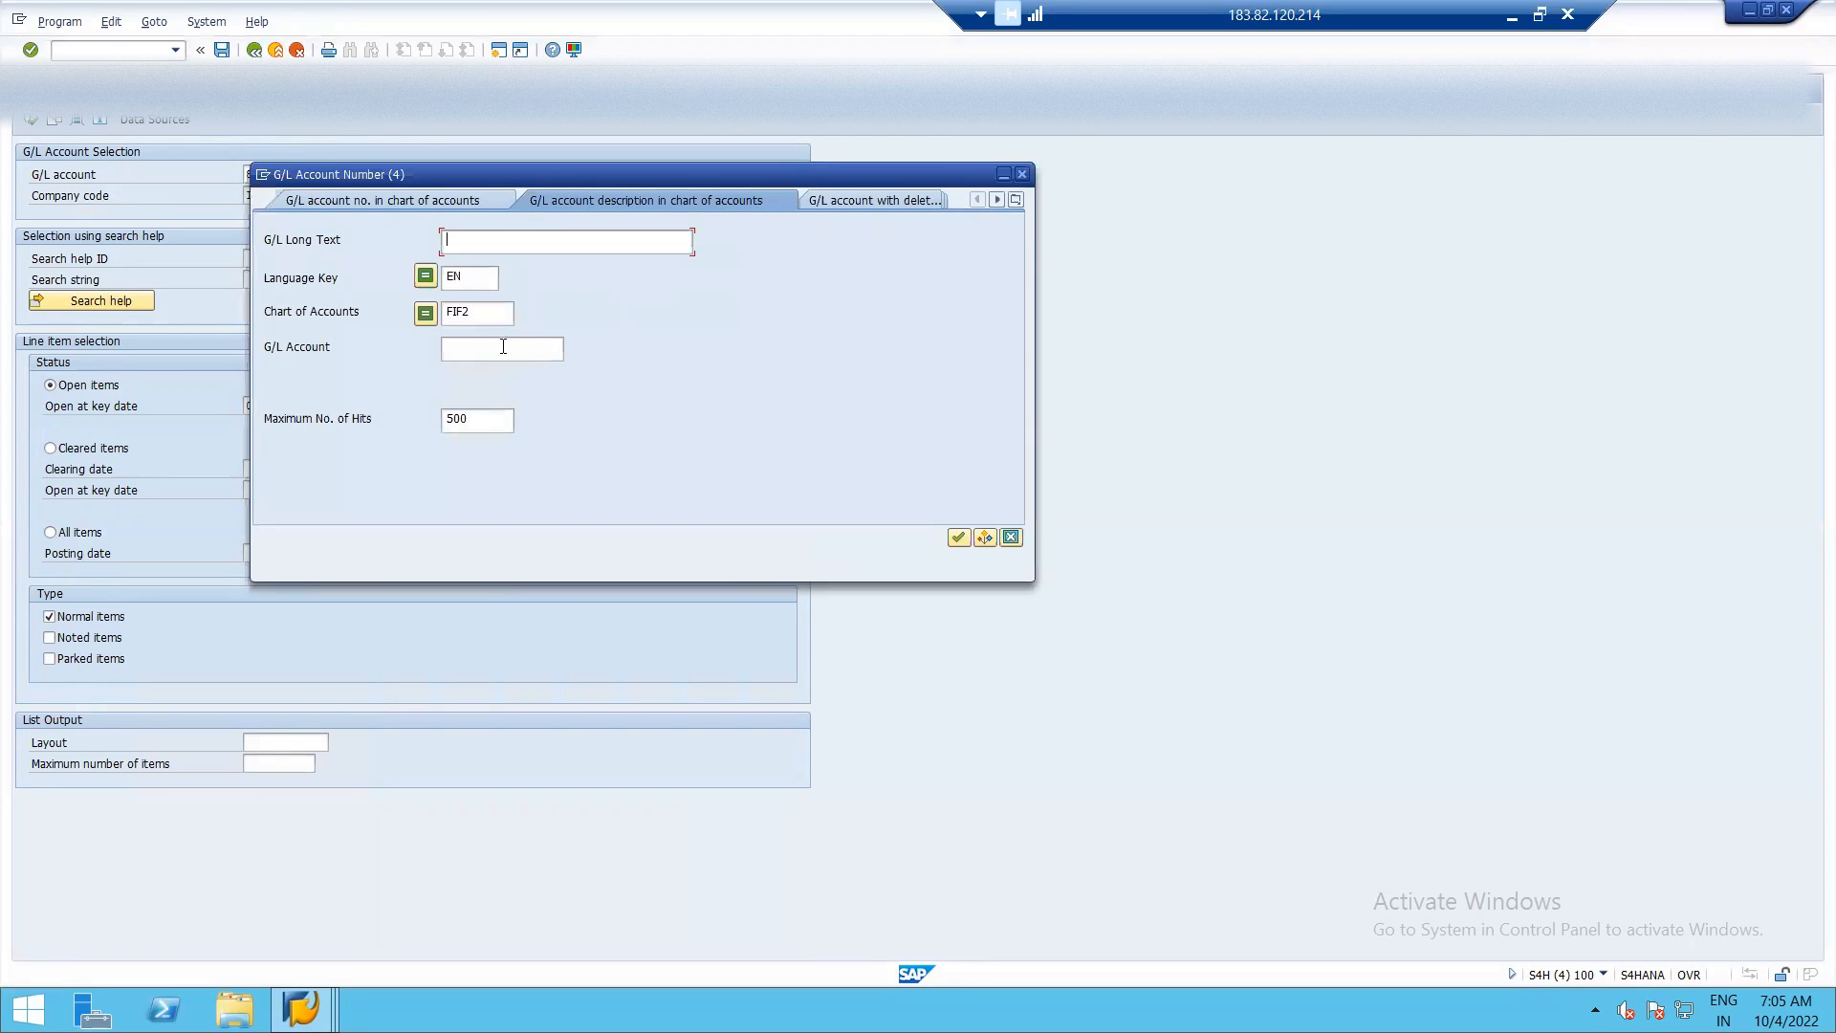
click(495, 312)
key(BackSpace)
key(BackSpace)
key(BackSpace)
key(BackSpace)
text(ISH1)
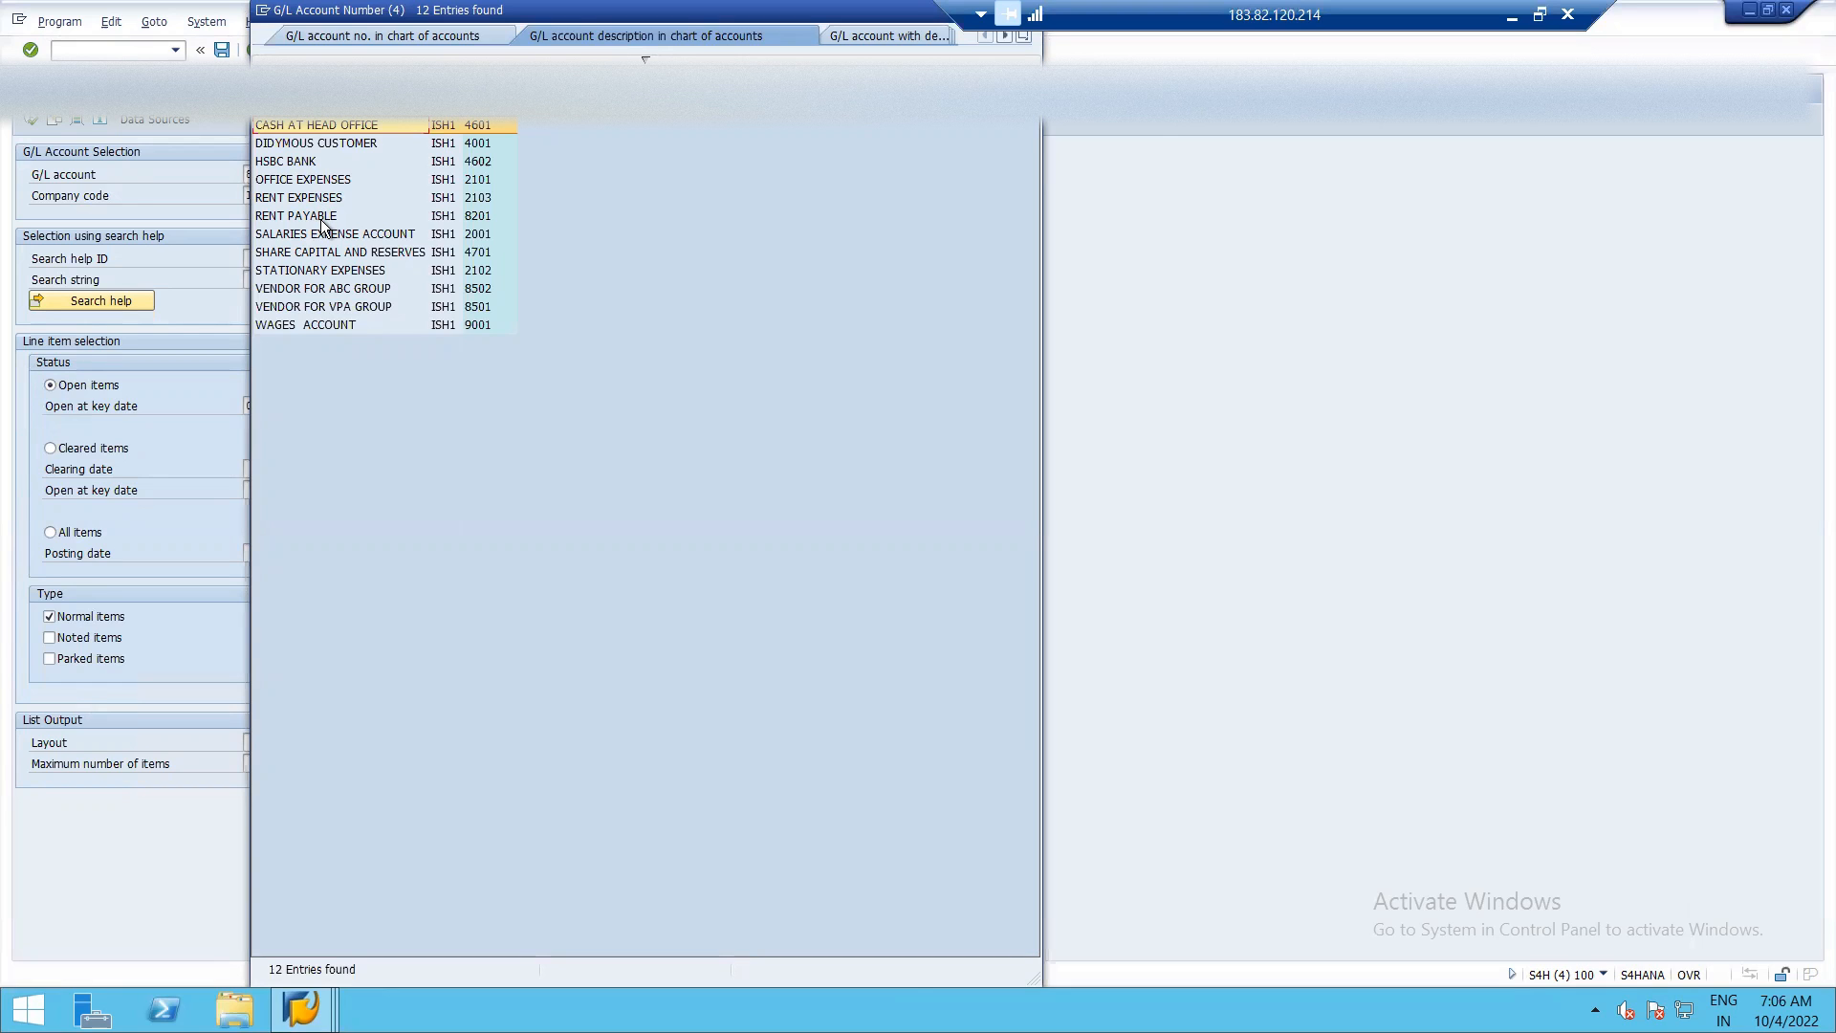
double_click(321, 218)
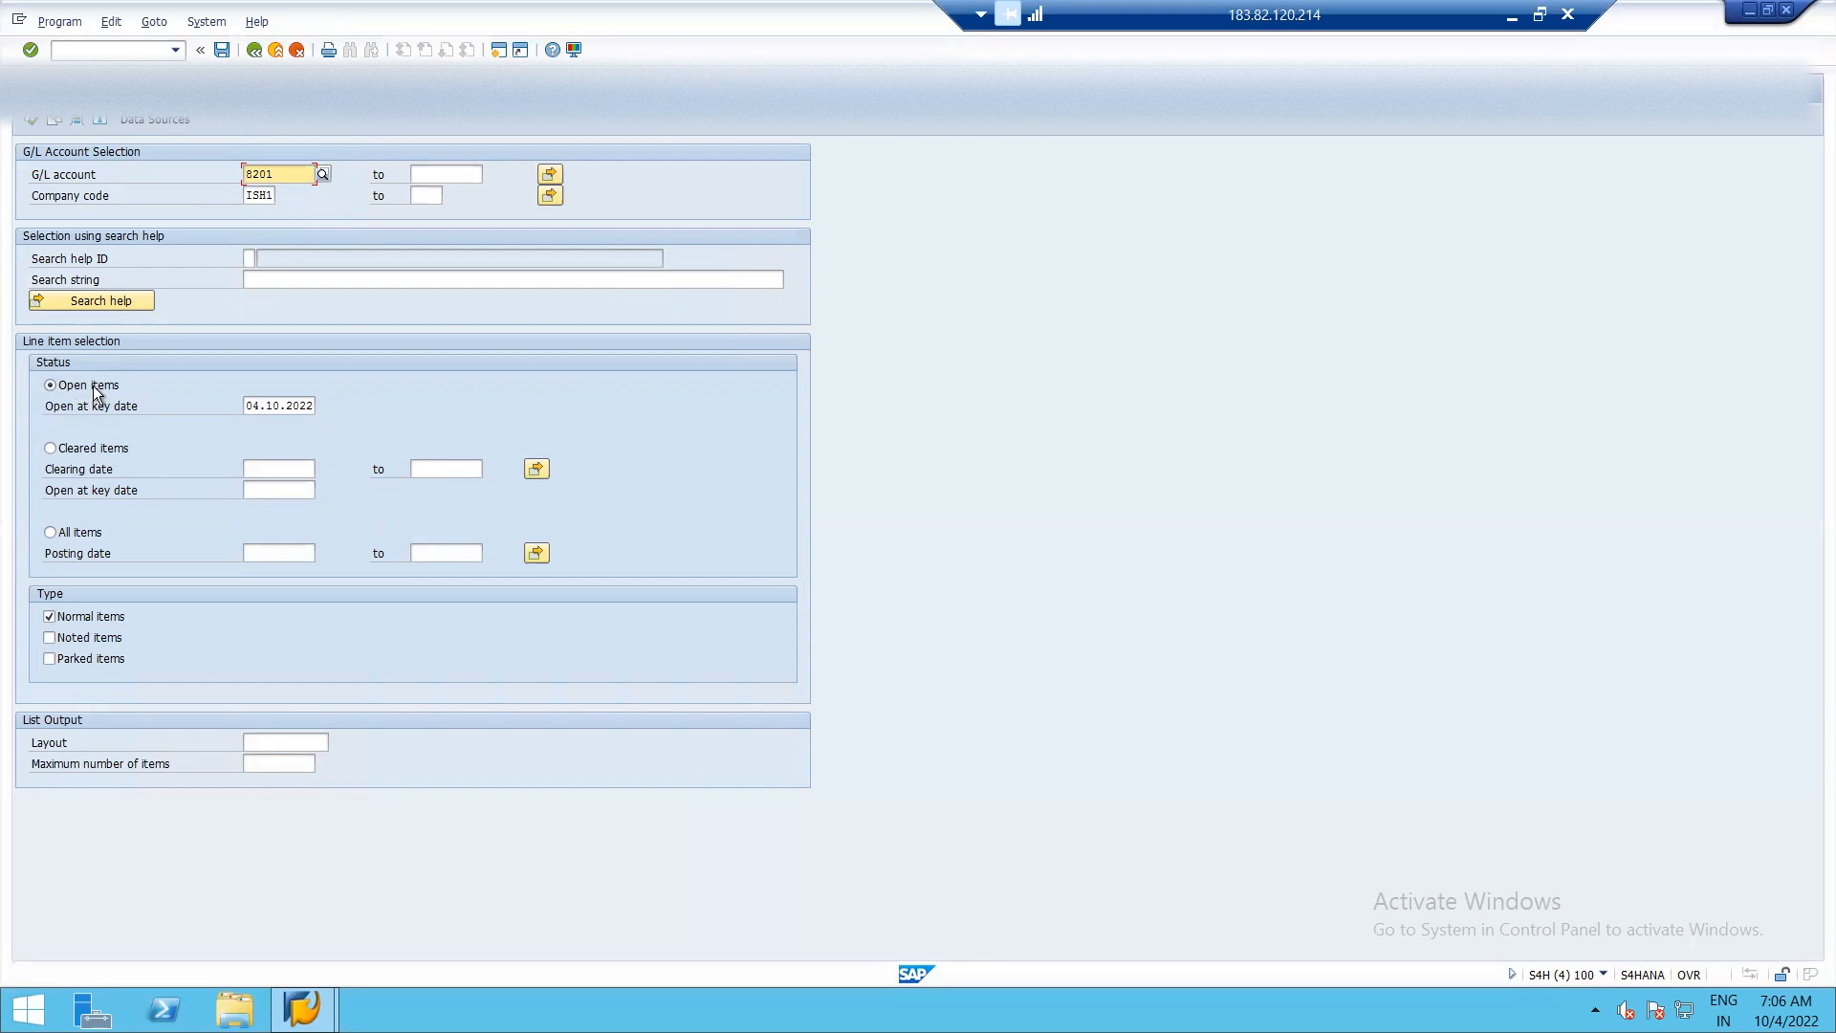
click(30, 120)
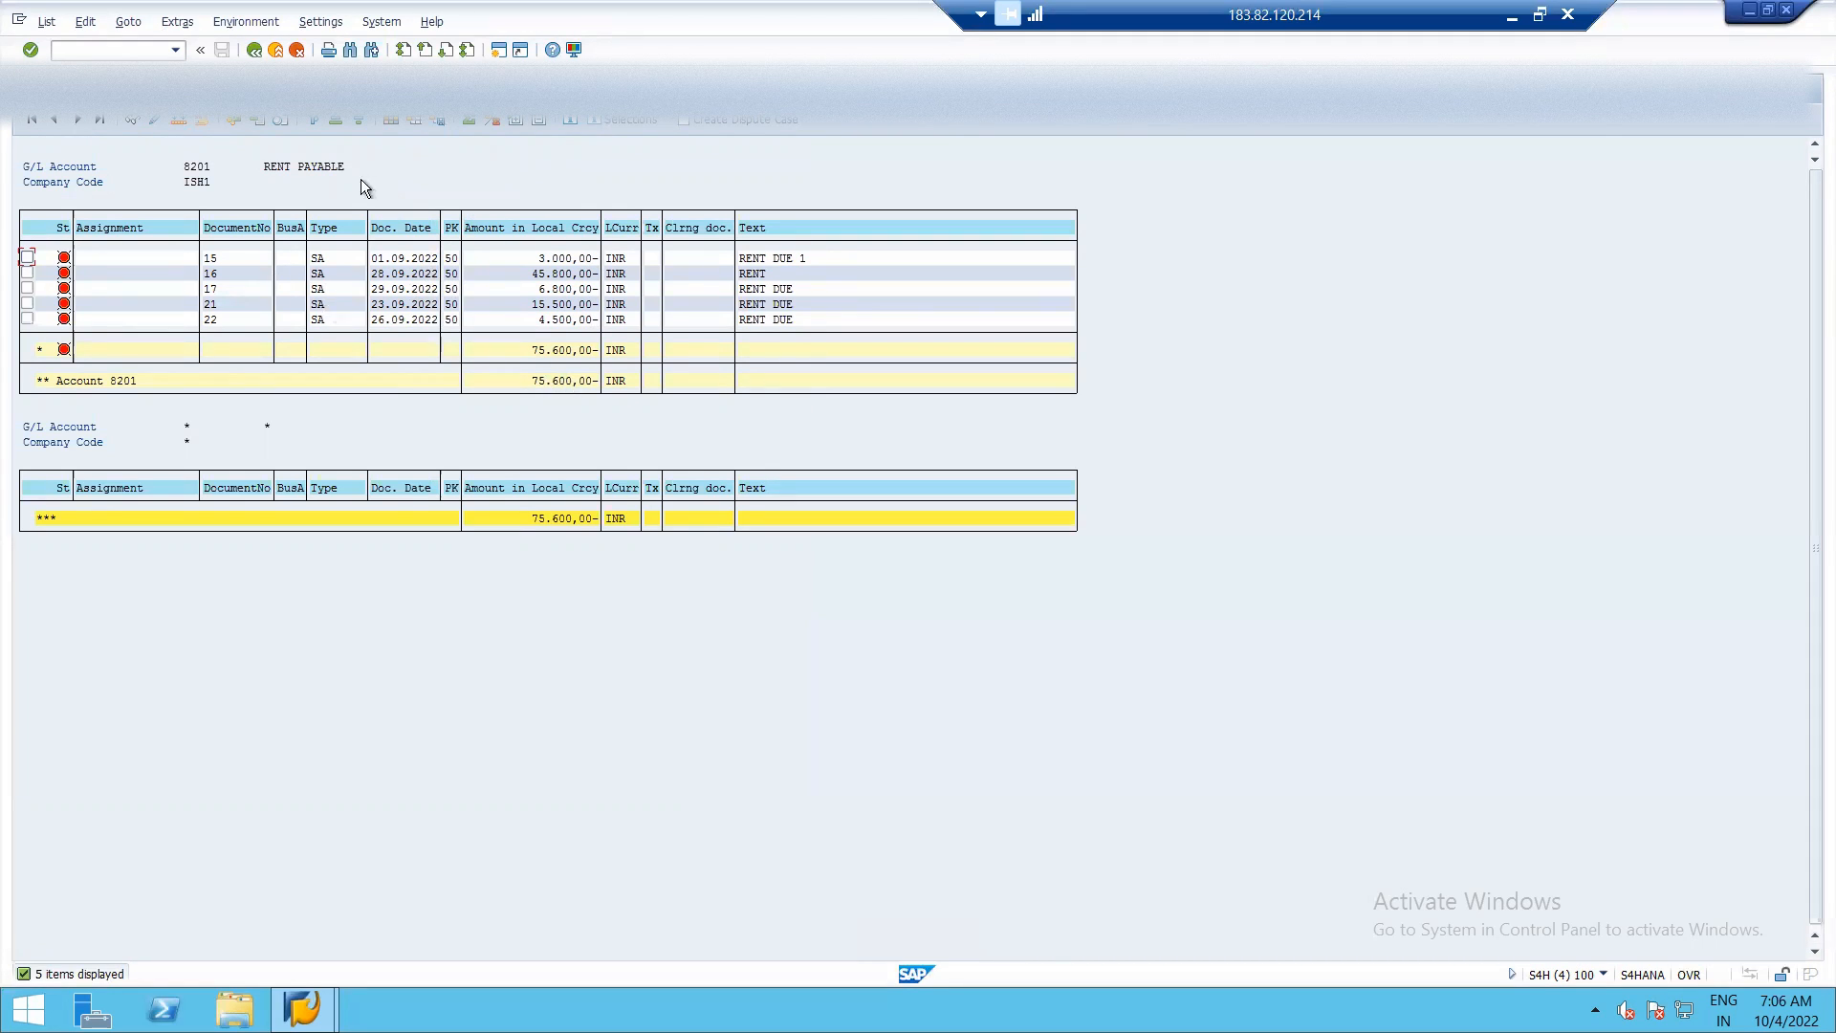
In a new session, open the general ledger Individual Reversal transaction FB08.
click(500, 52)
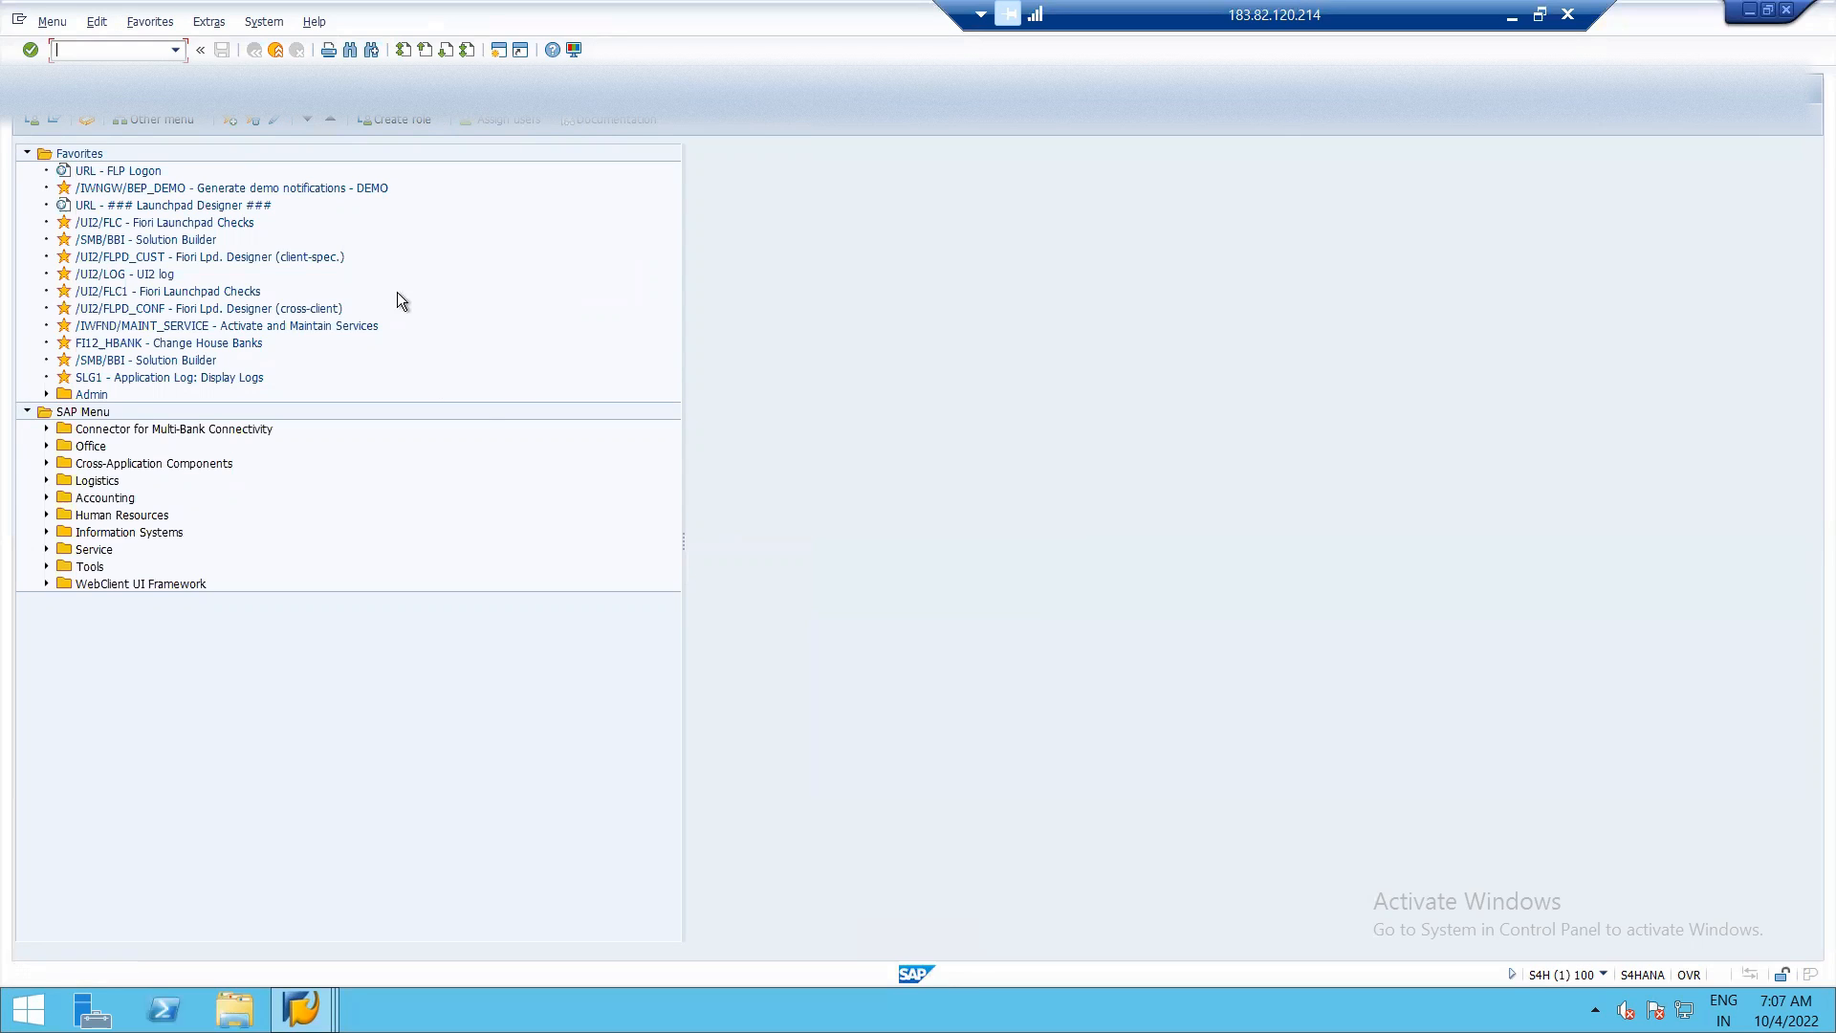
click(46, 497)
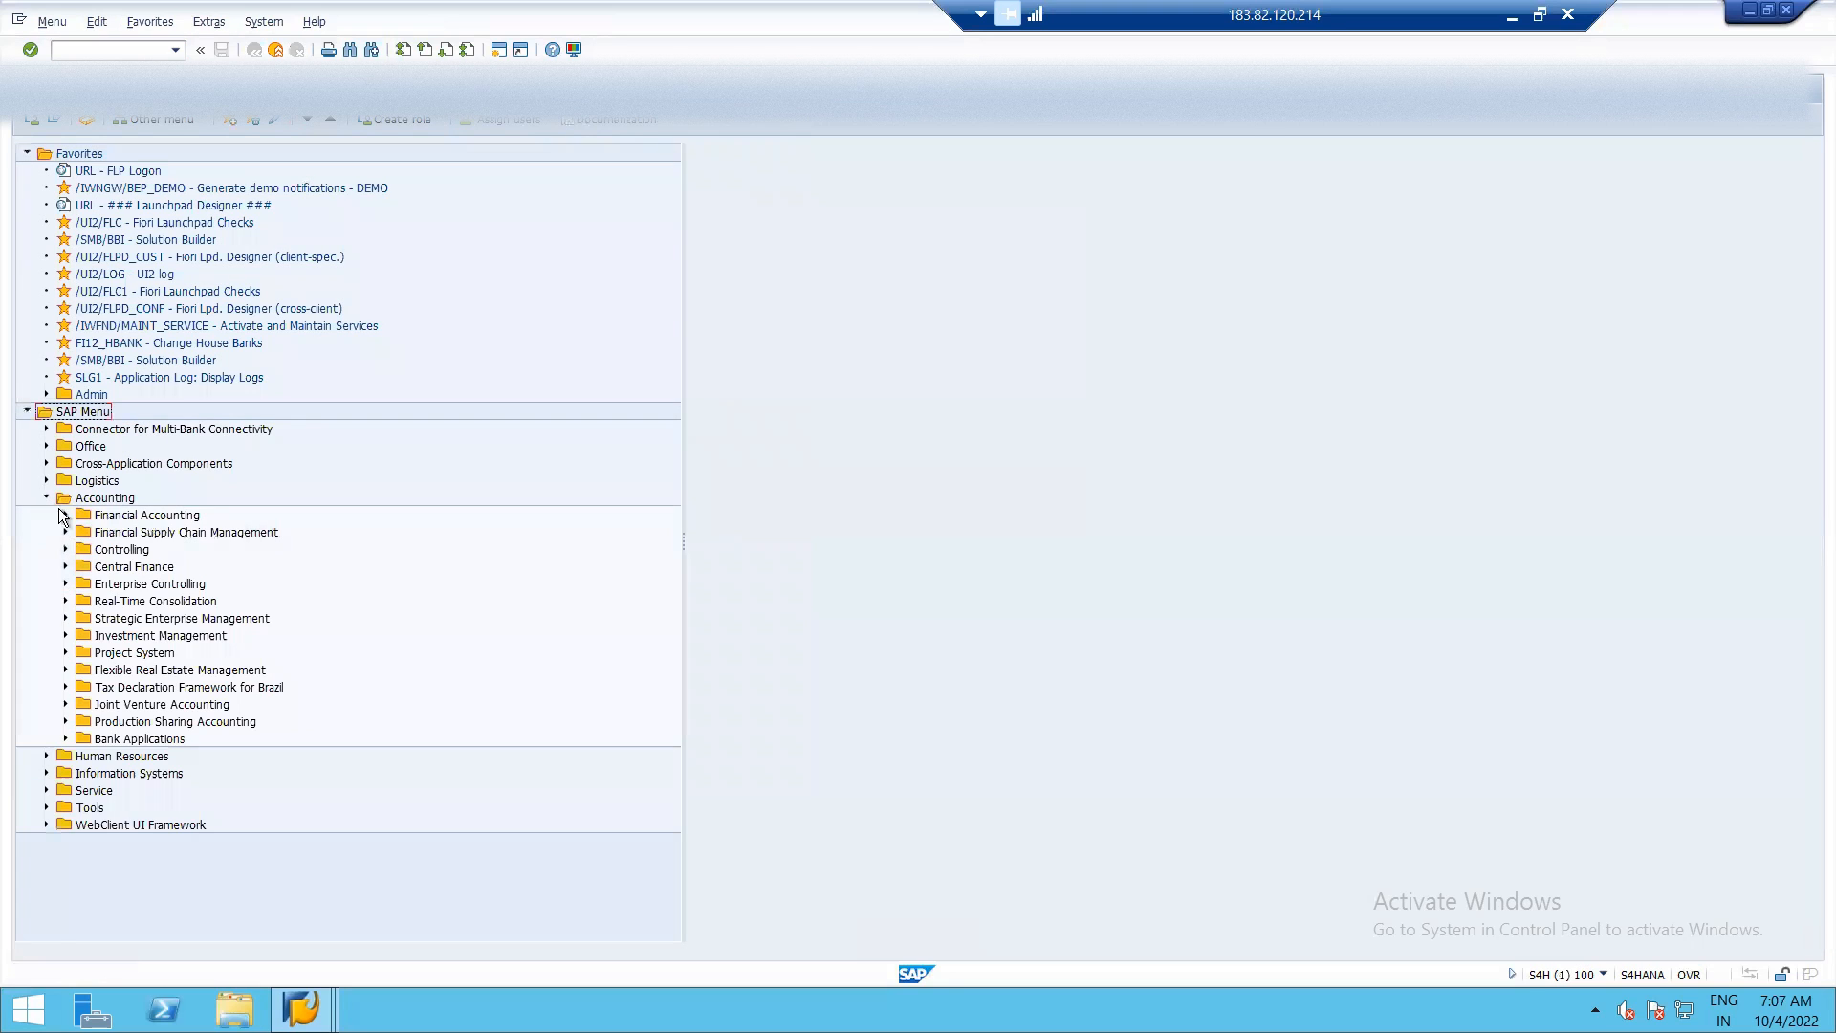
click(65, 514)
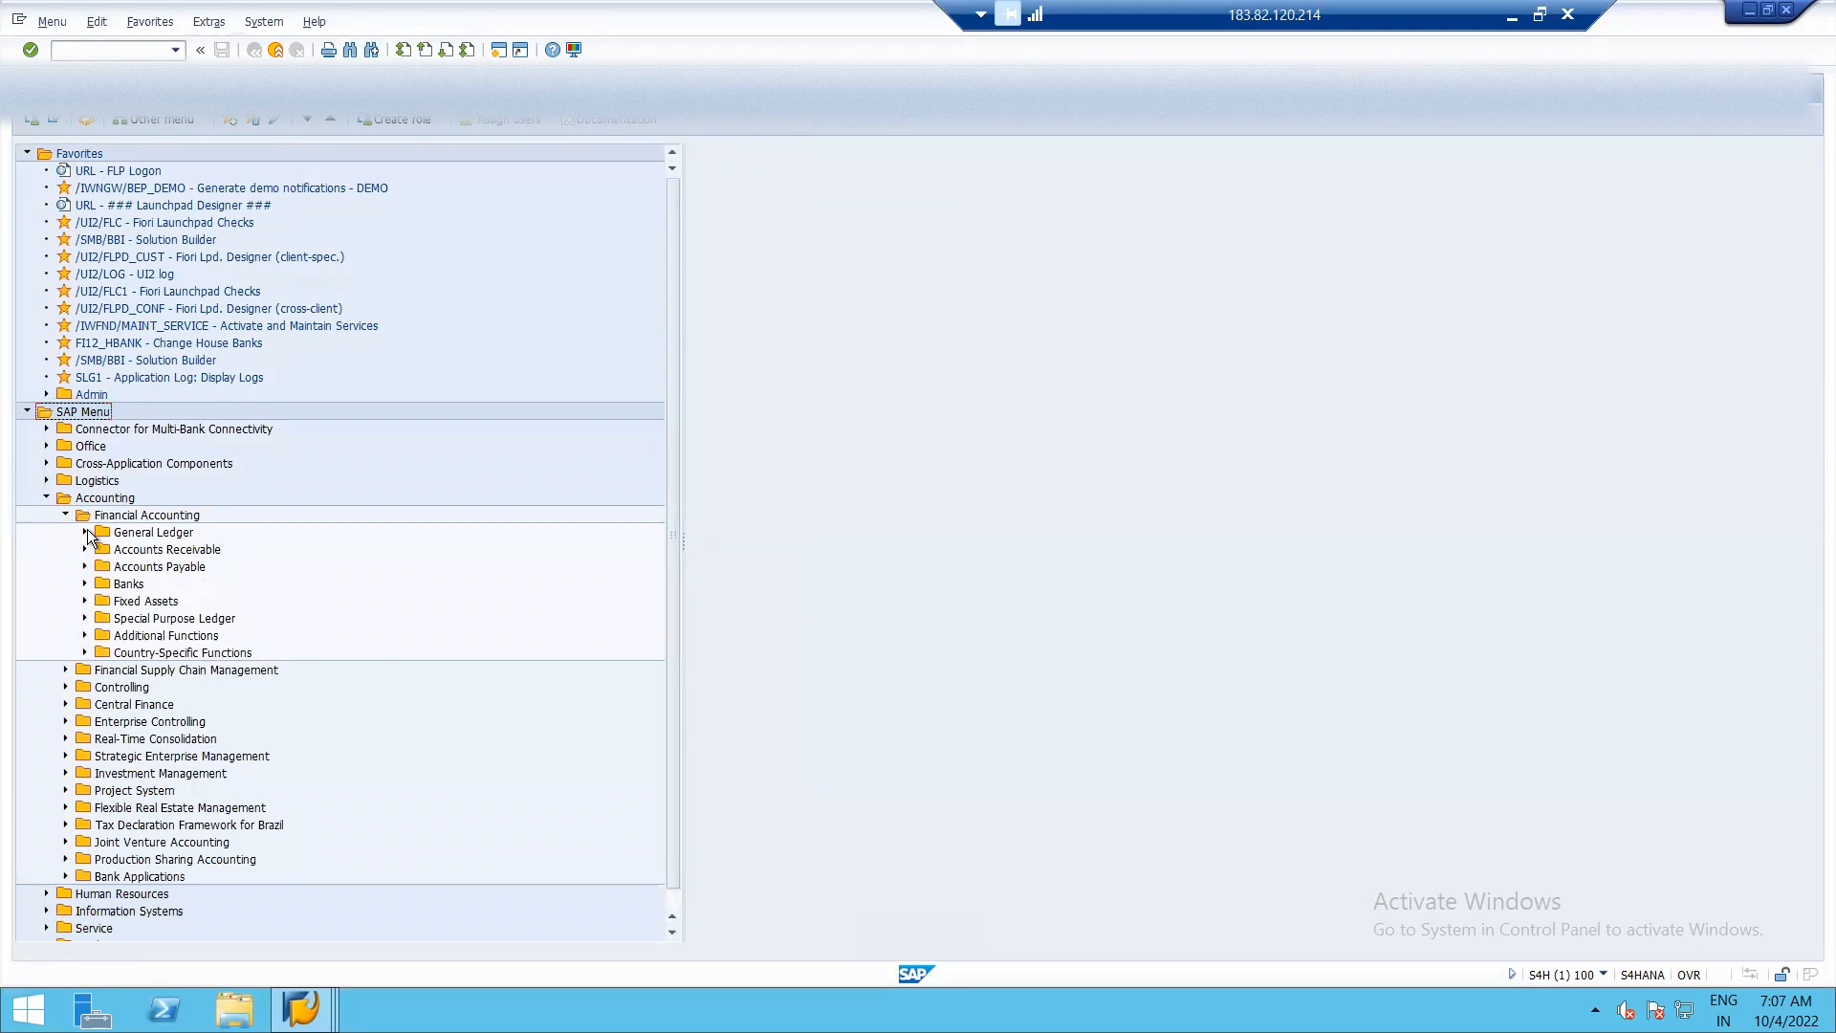
click(85, 532)
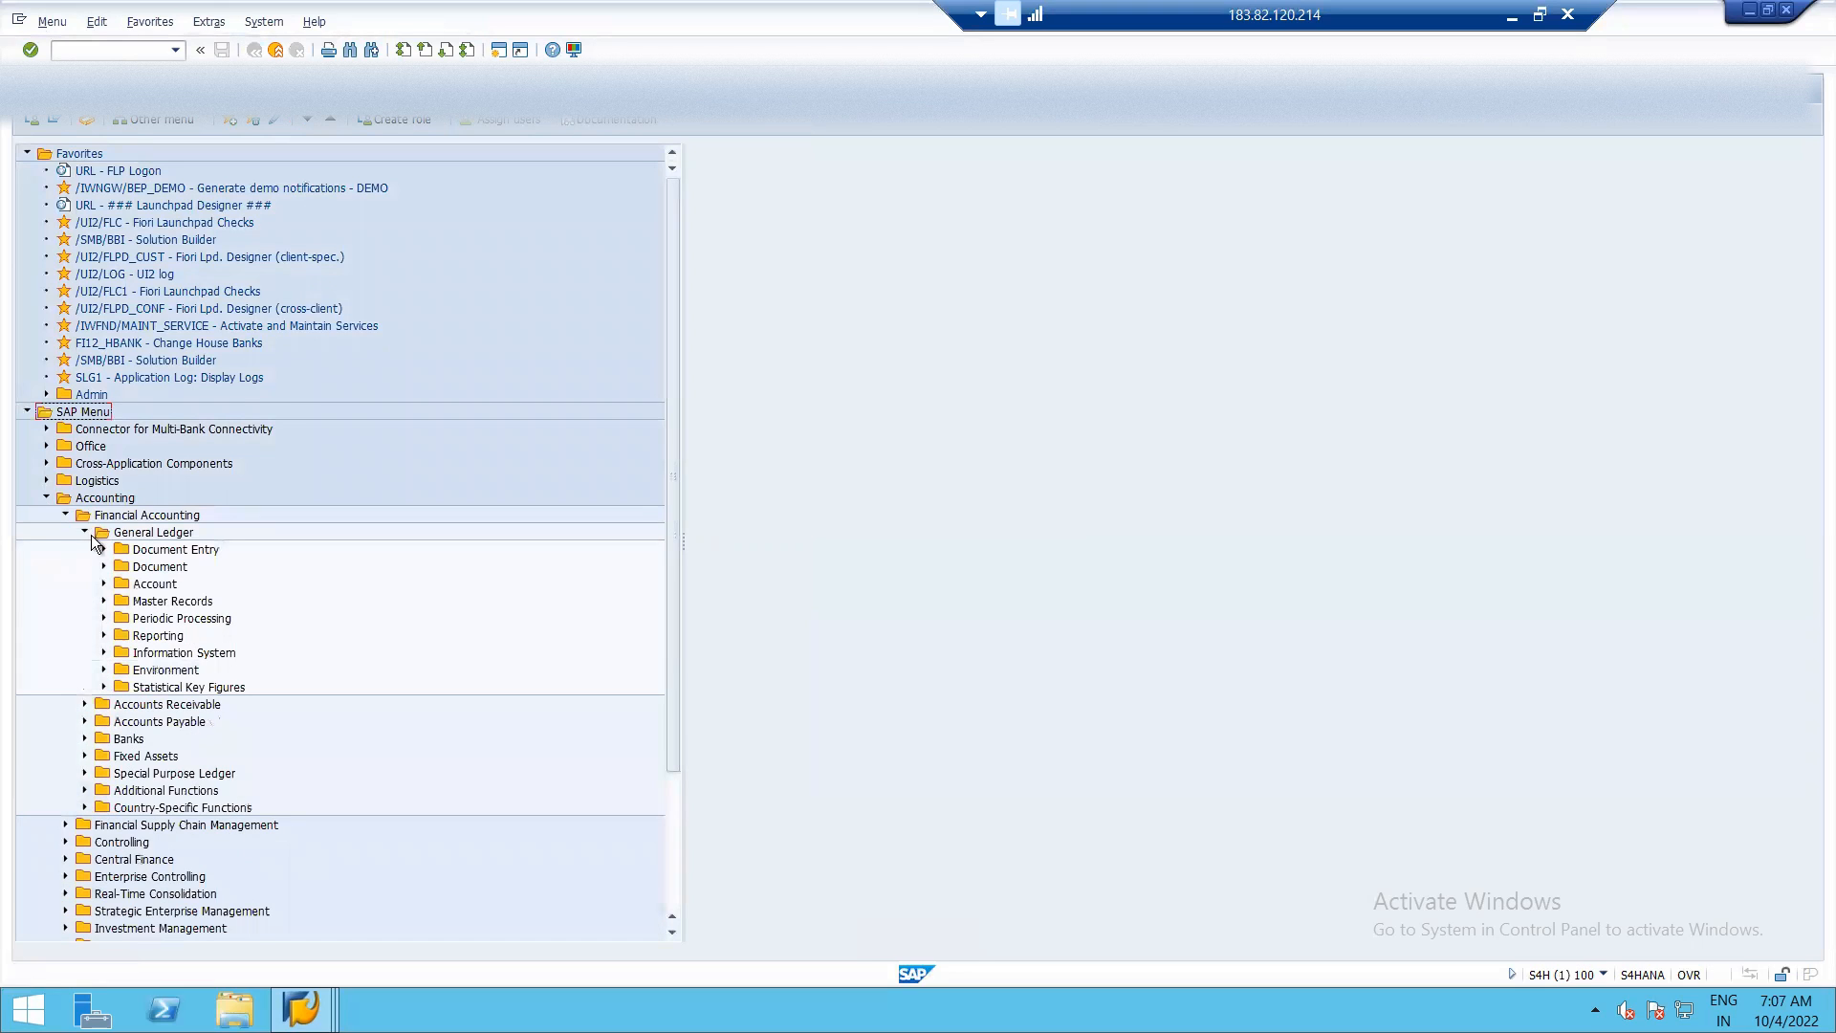
click(103, 550)
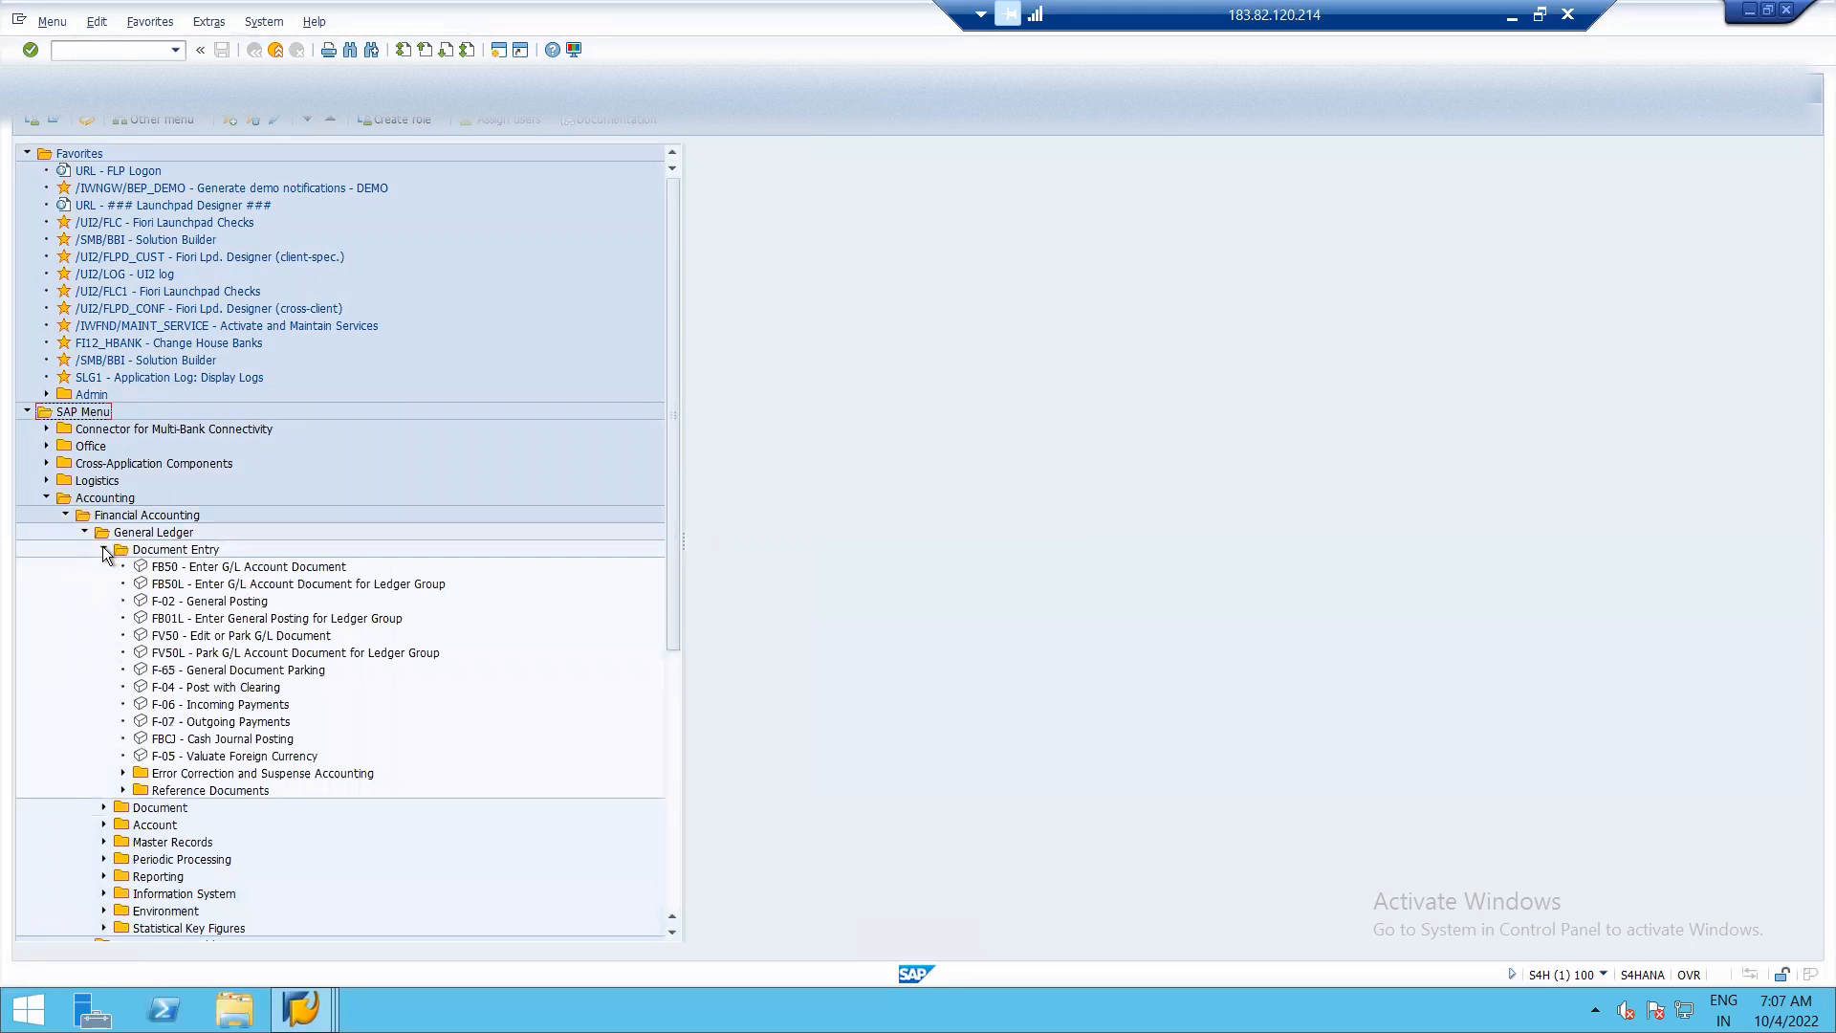
click(105, 808)
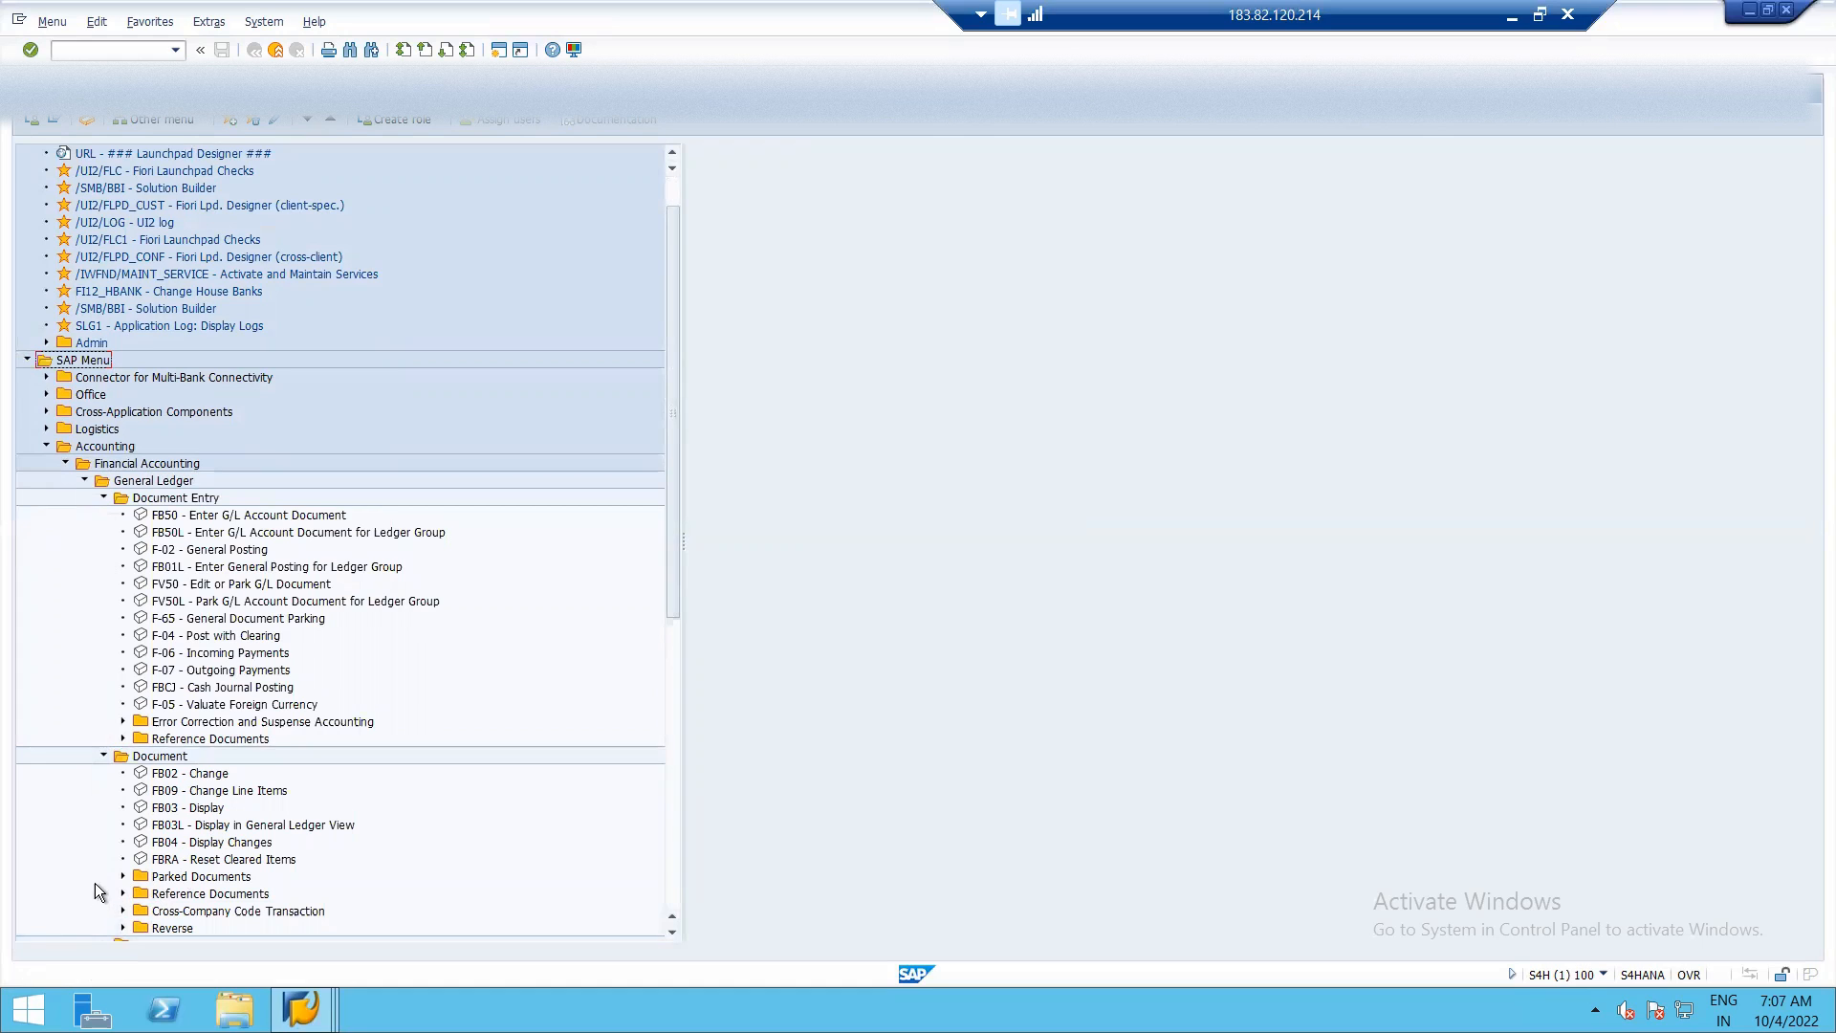
click(122, 927)
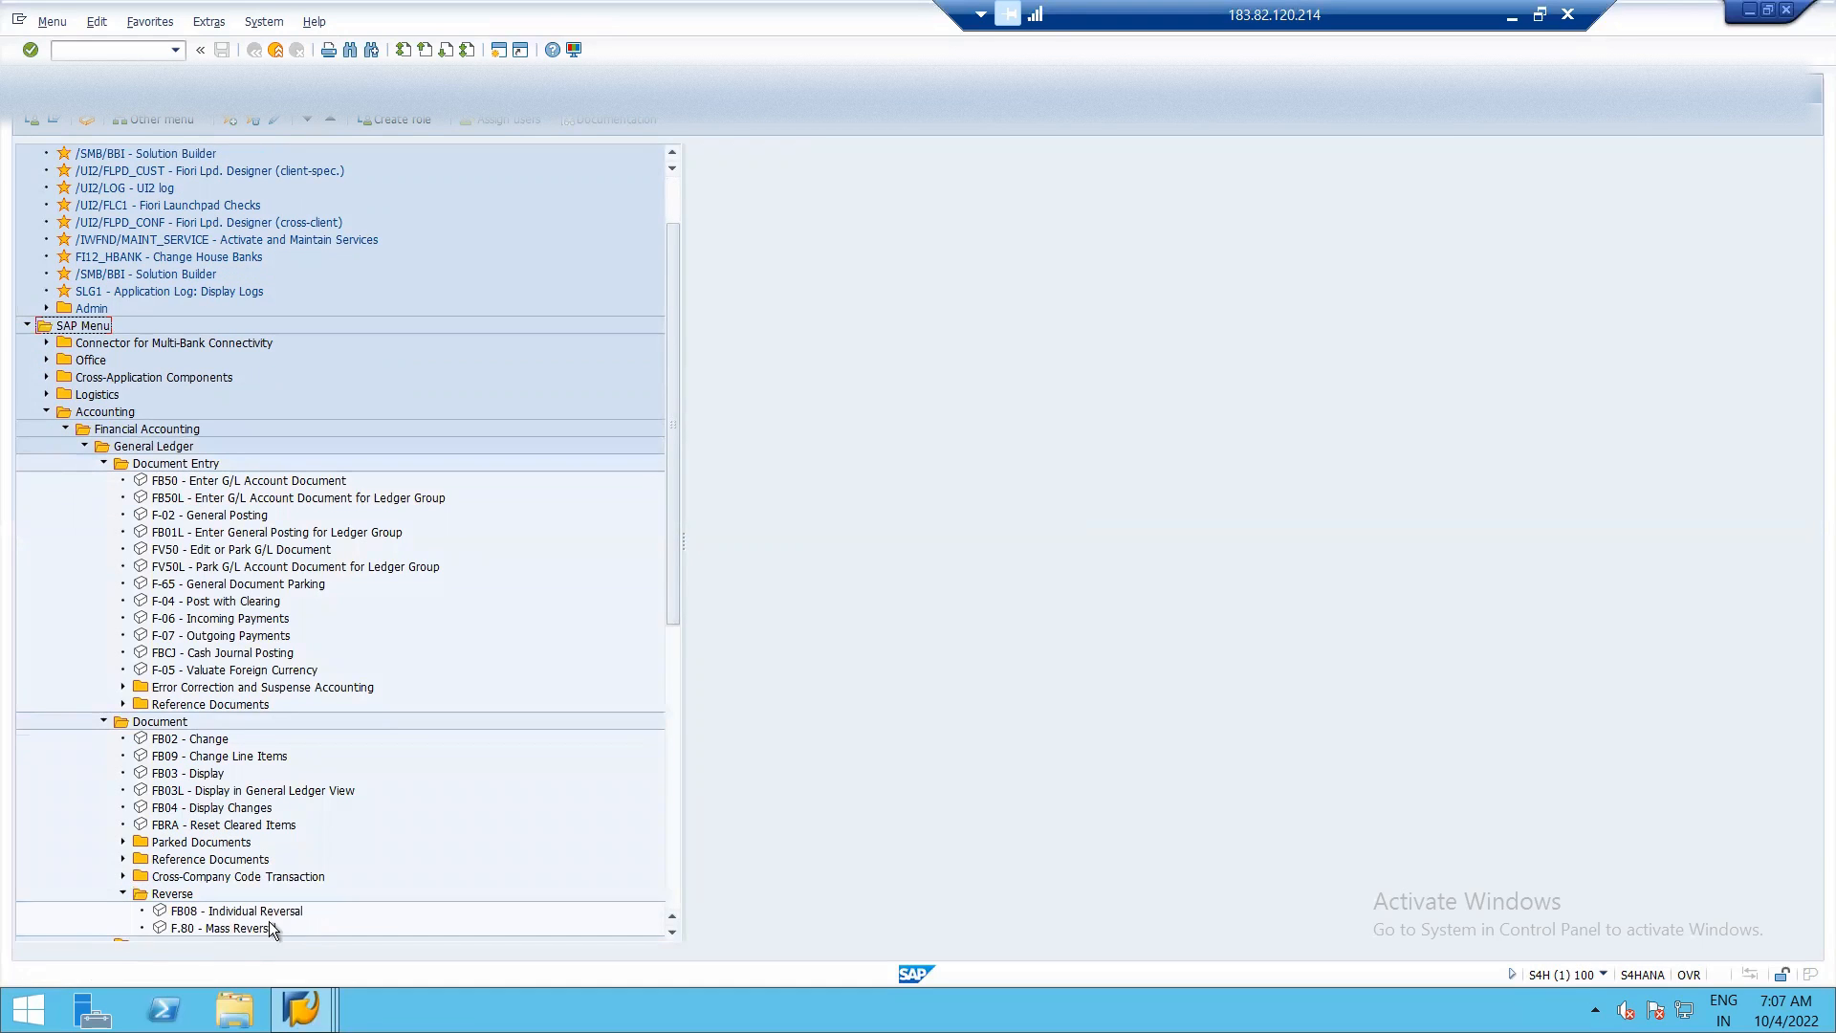
double_click(182, 915)
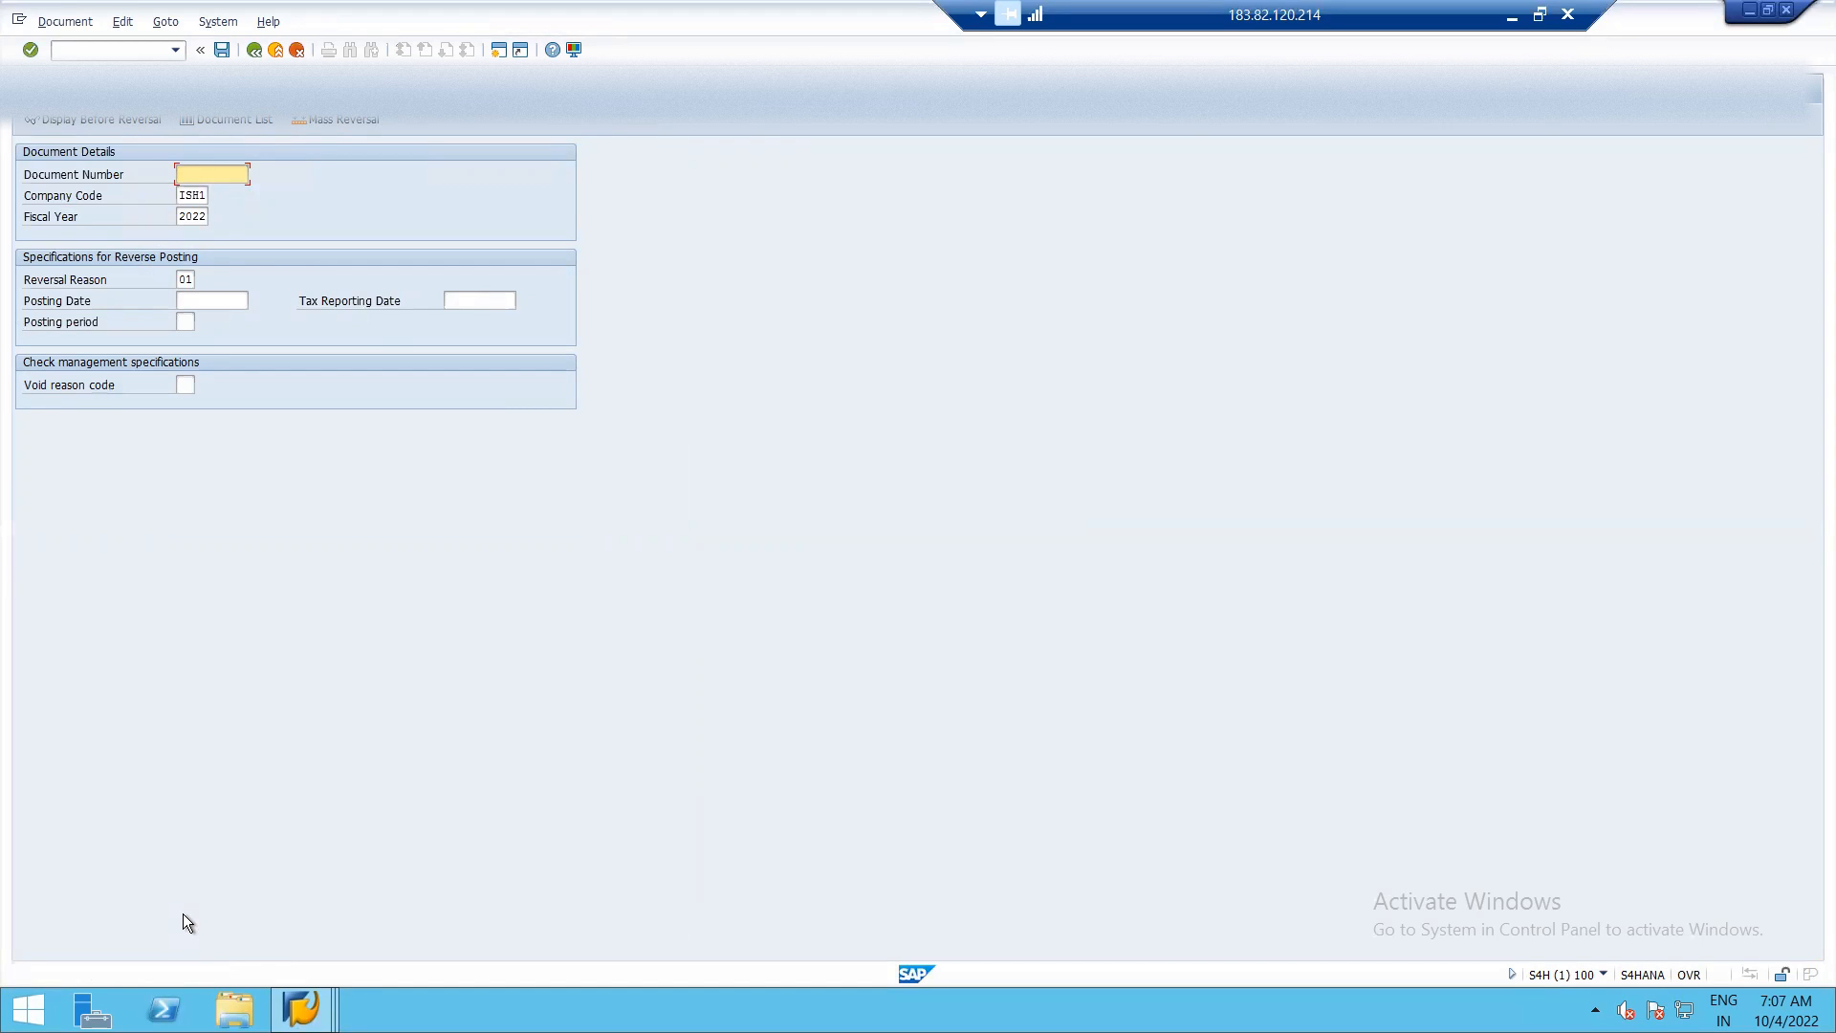
Take the RENT DUE 1 item's number from the line item list, and enter document number 15 and posting date 04.10.2022 for reversal.
key(alt+Tab)
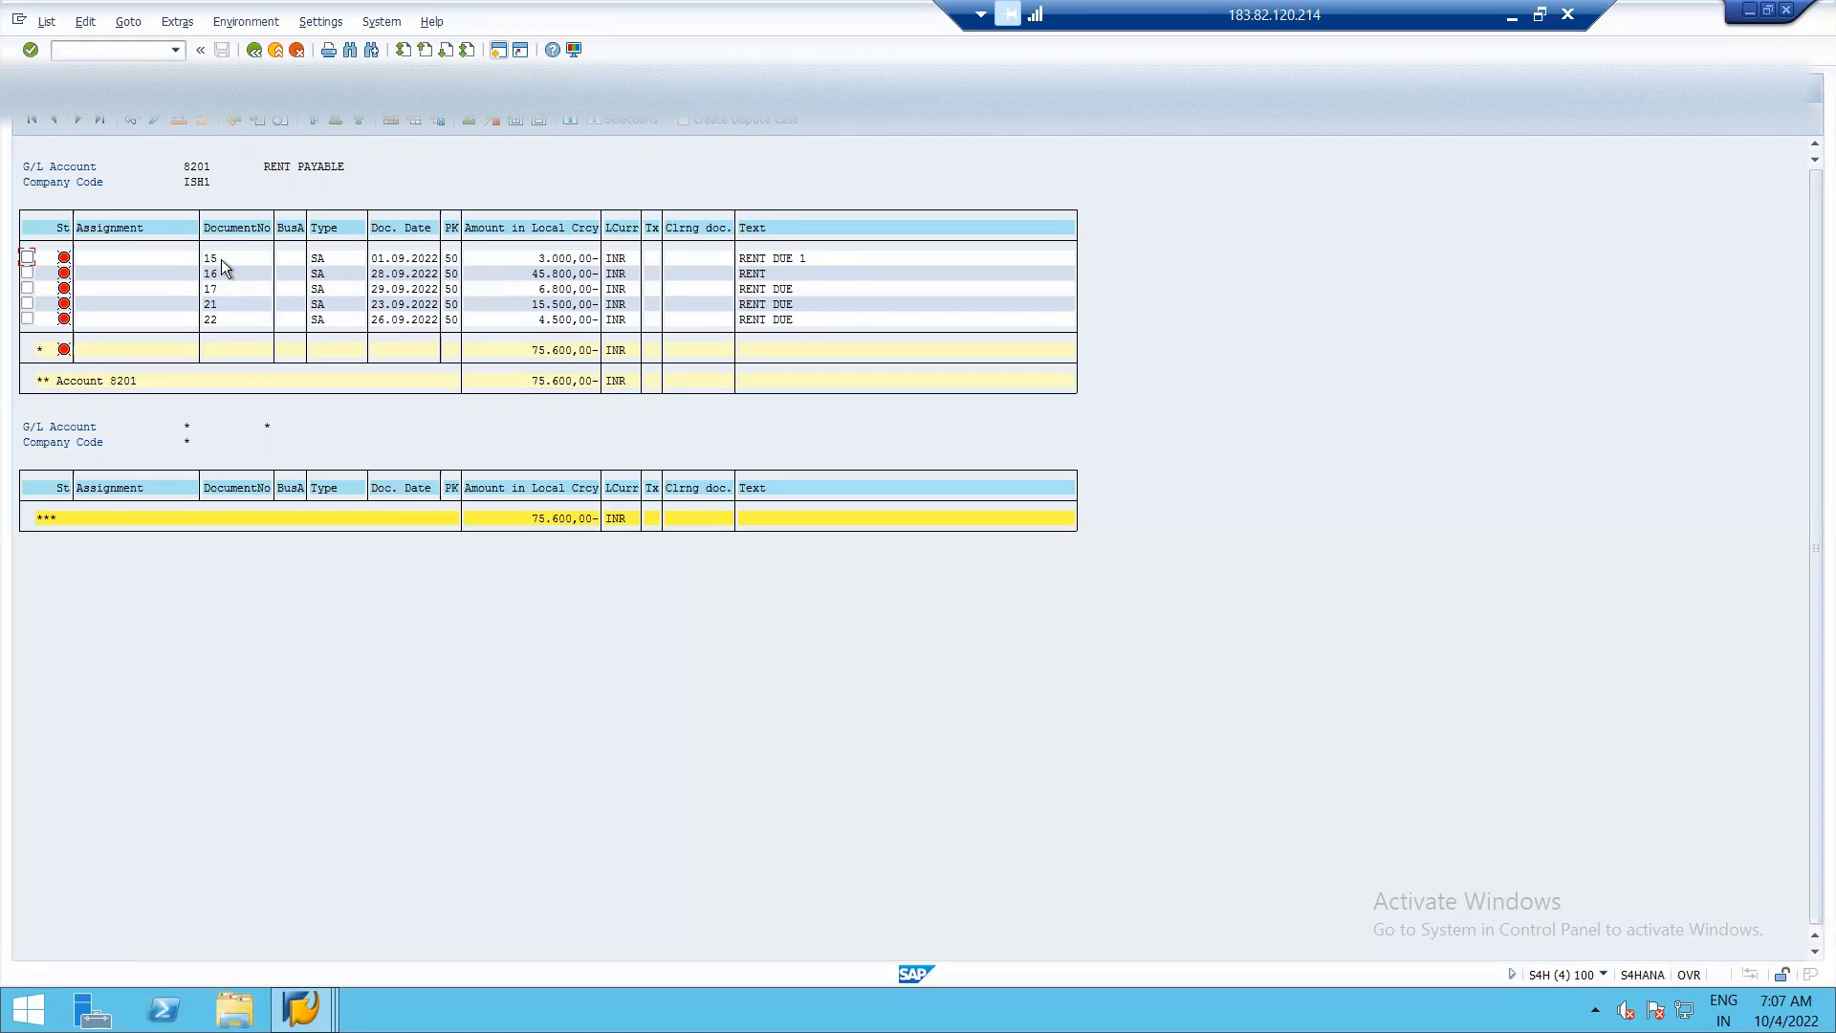
key(alt+Tab)
text(15)
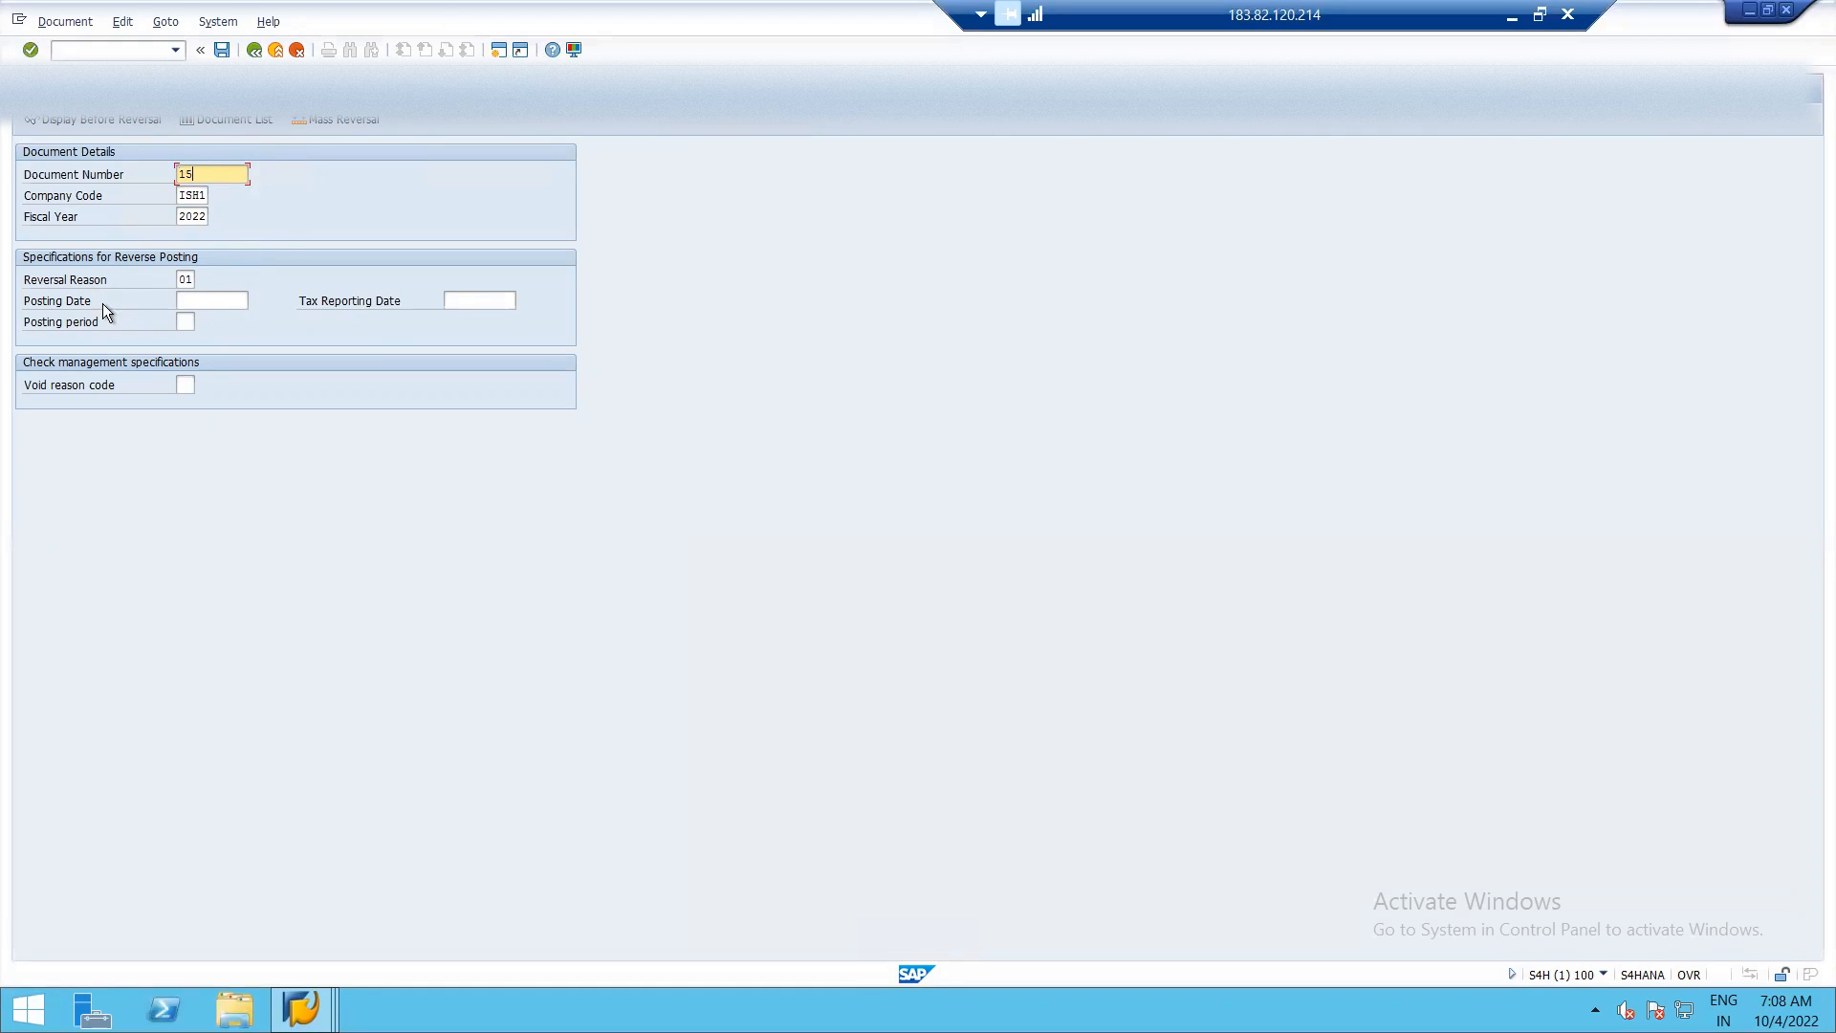
click(193, 297)
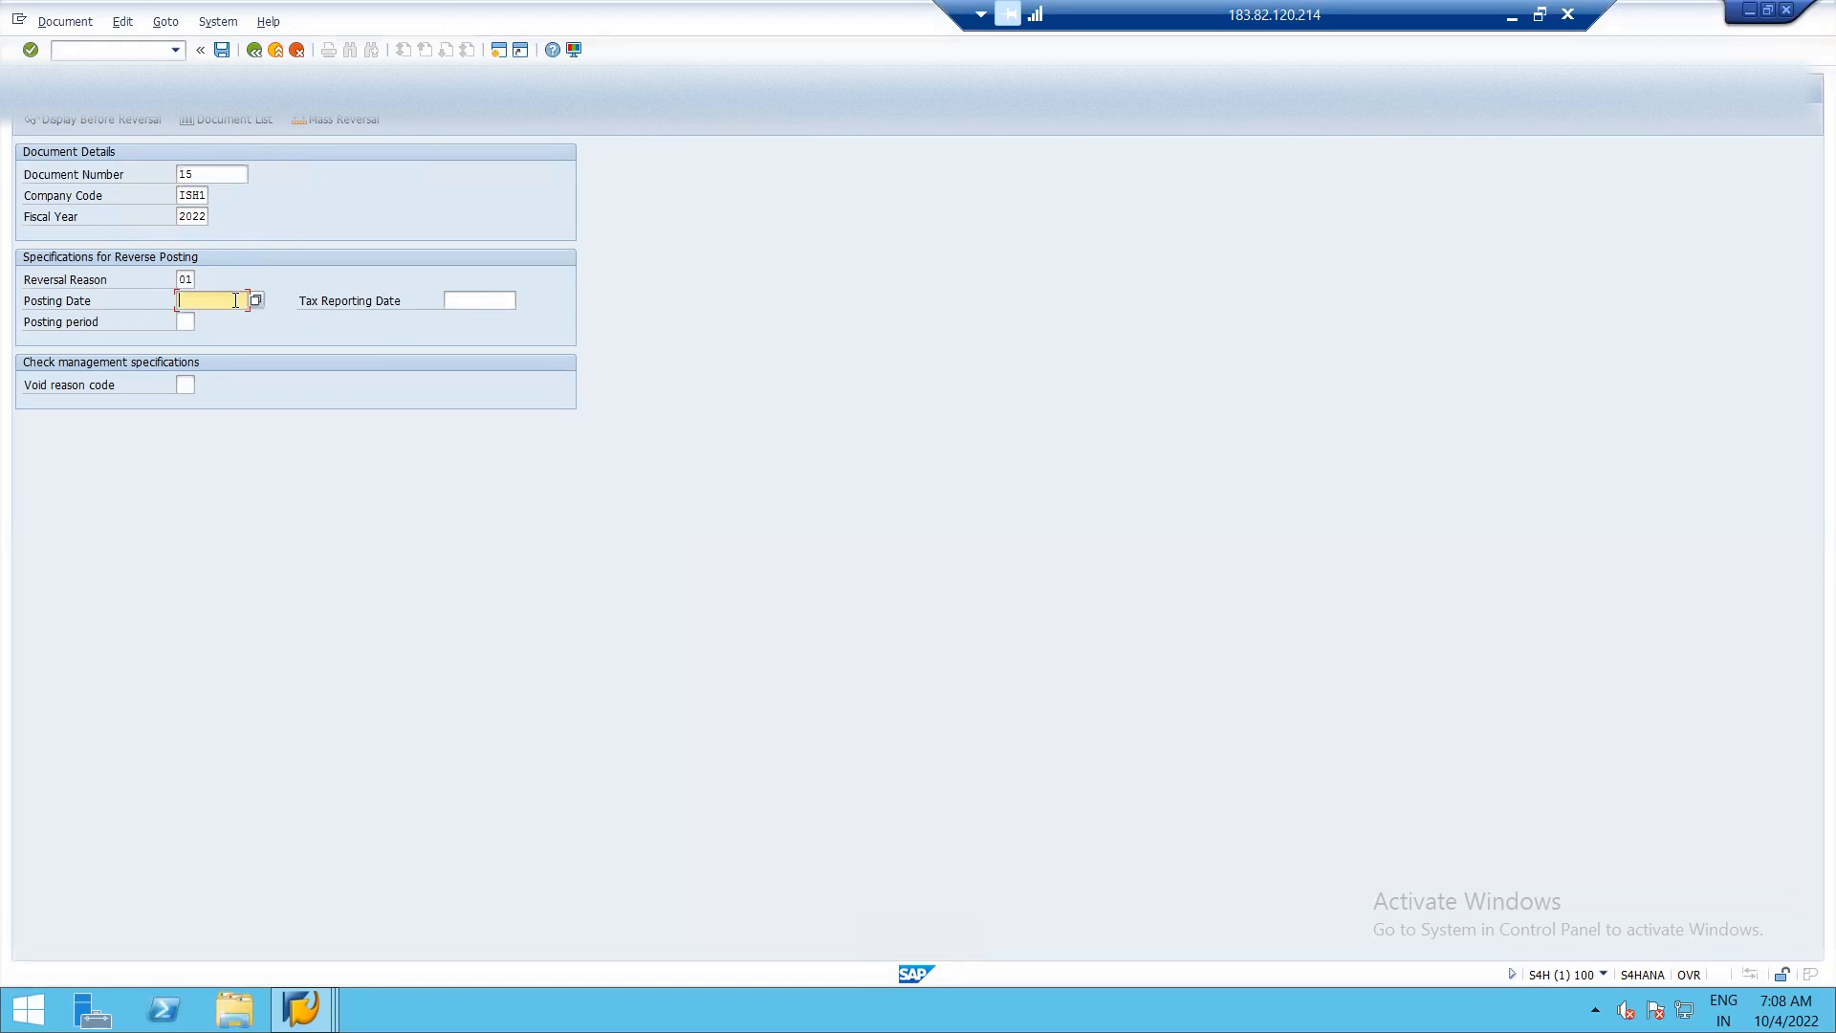
click(256, 302)
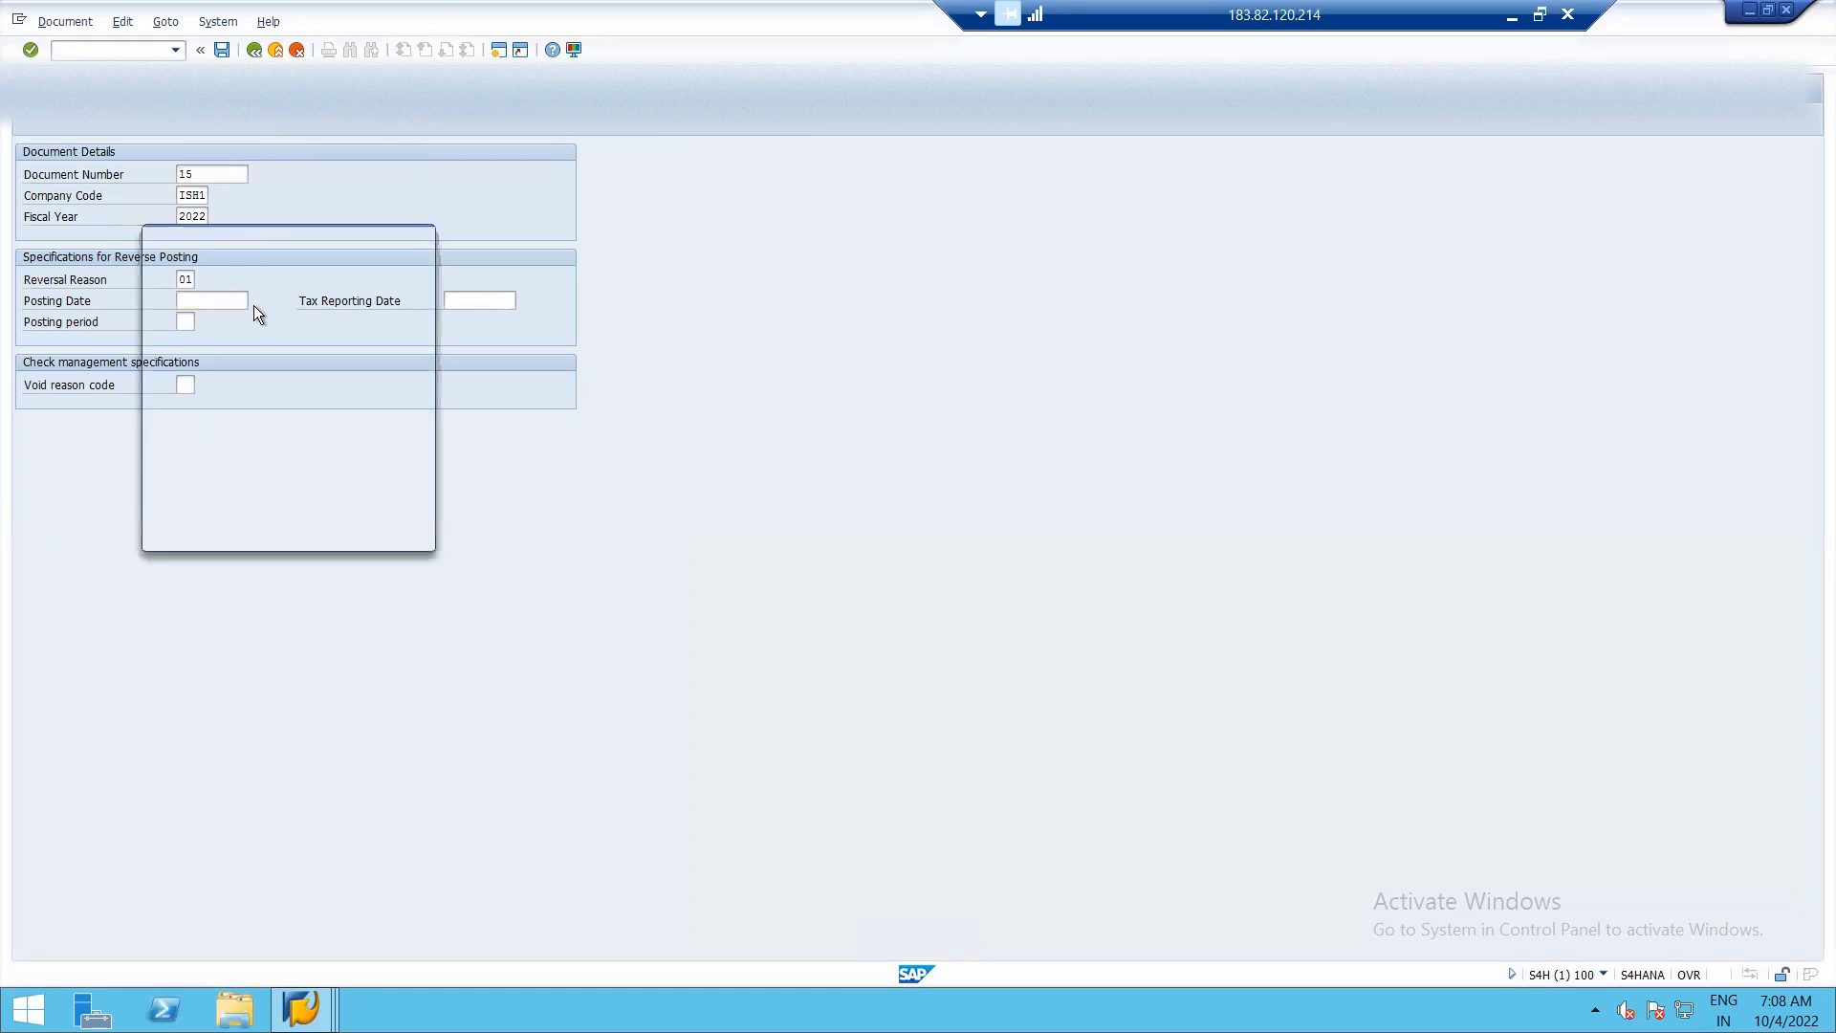
double_click(242, 396)
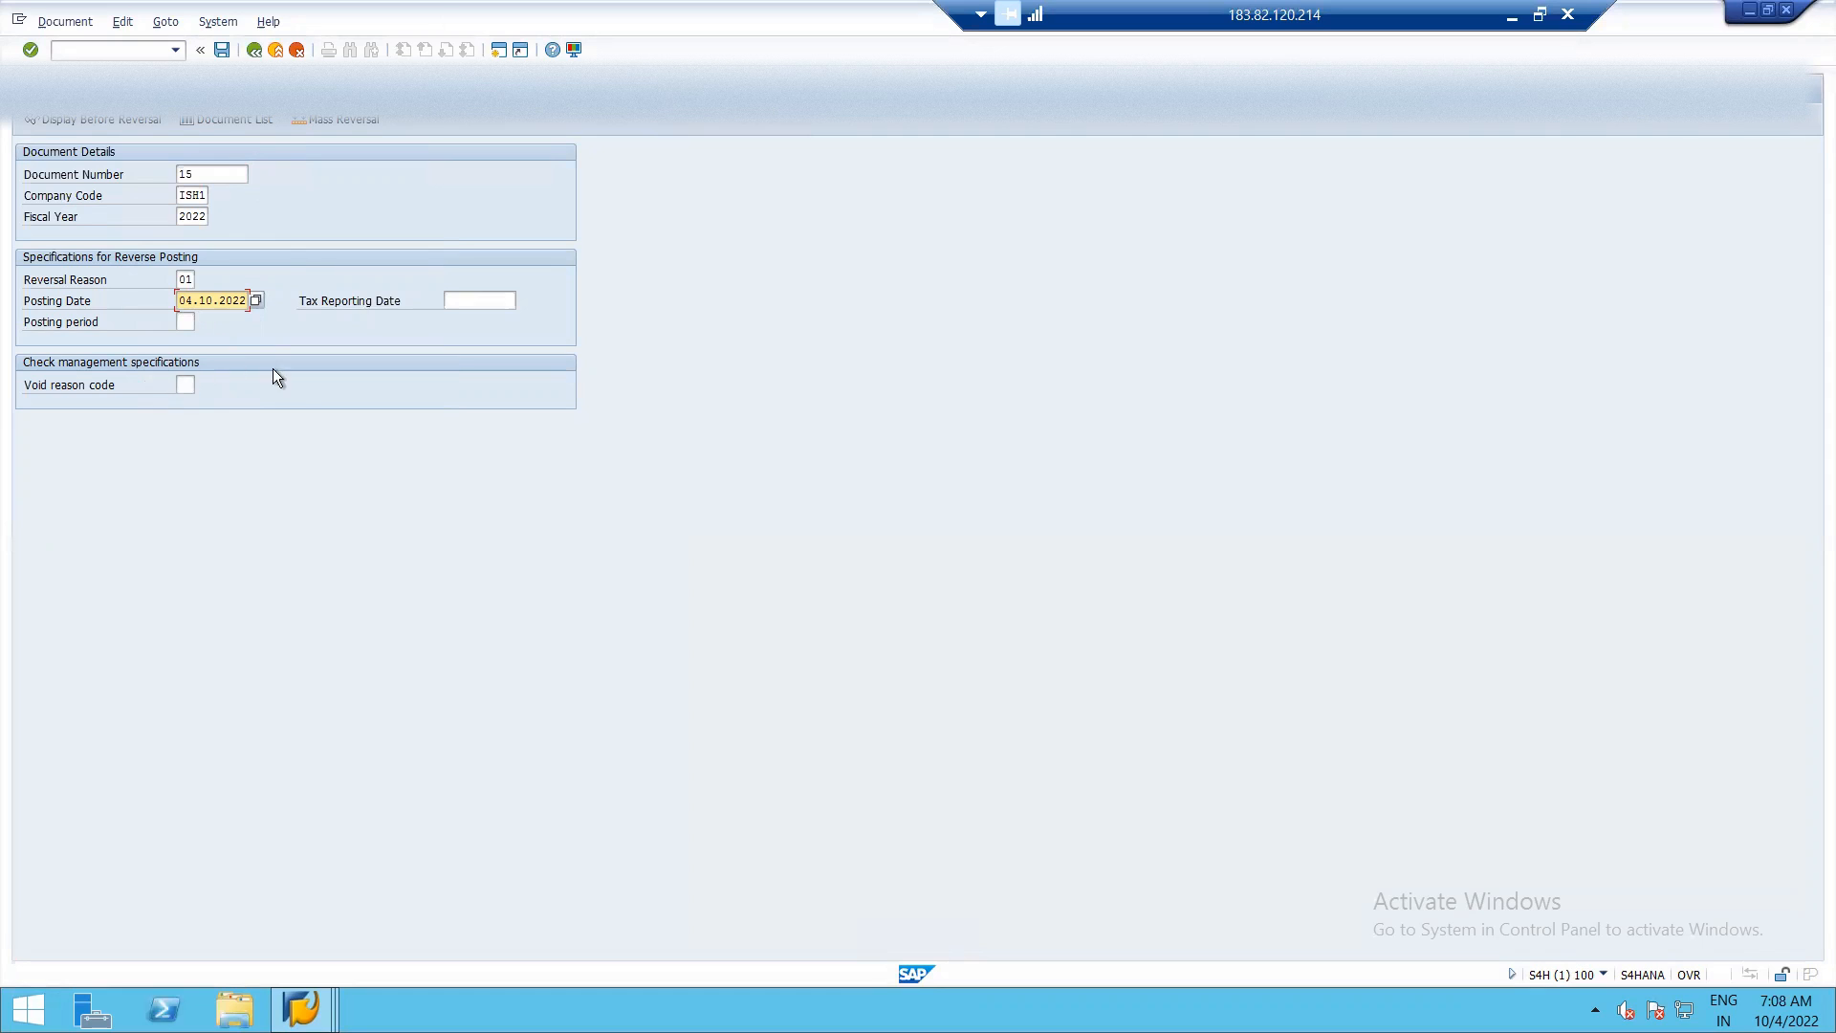
Display document 15 before reversal, return to the reversal entry, and post the reversal.
click(72, 122)
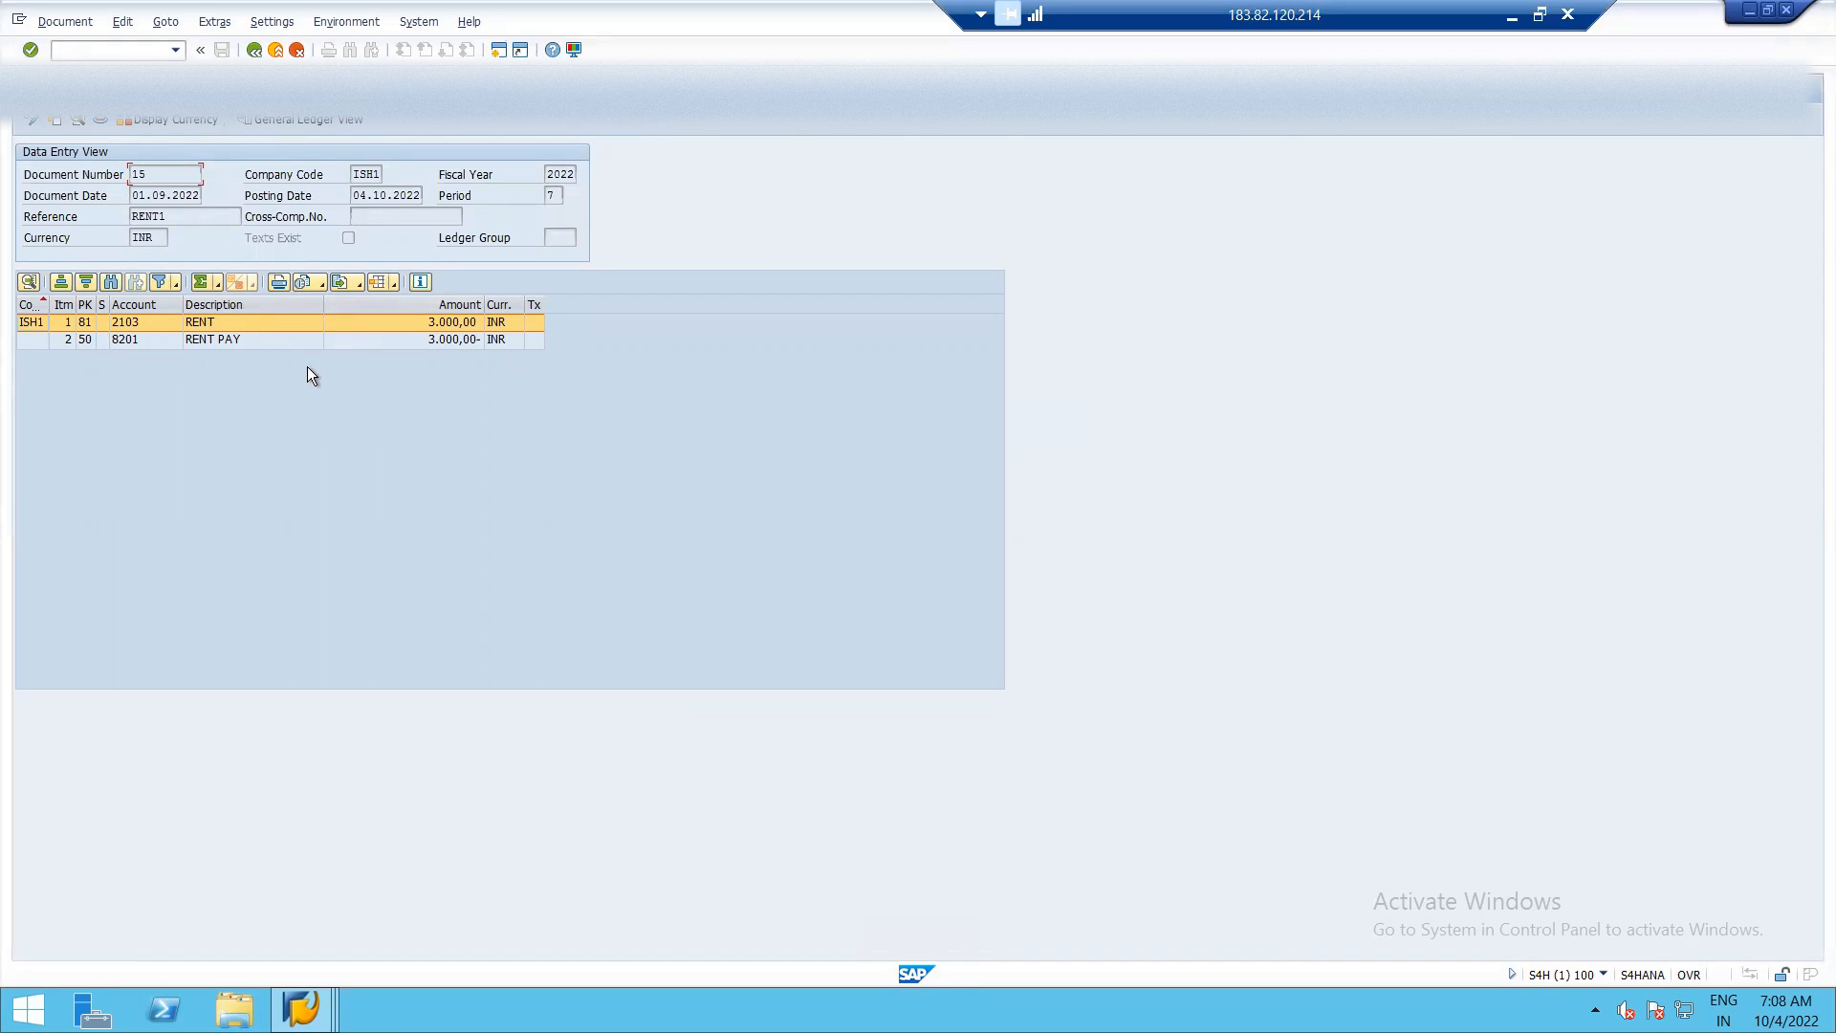
key(F3)
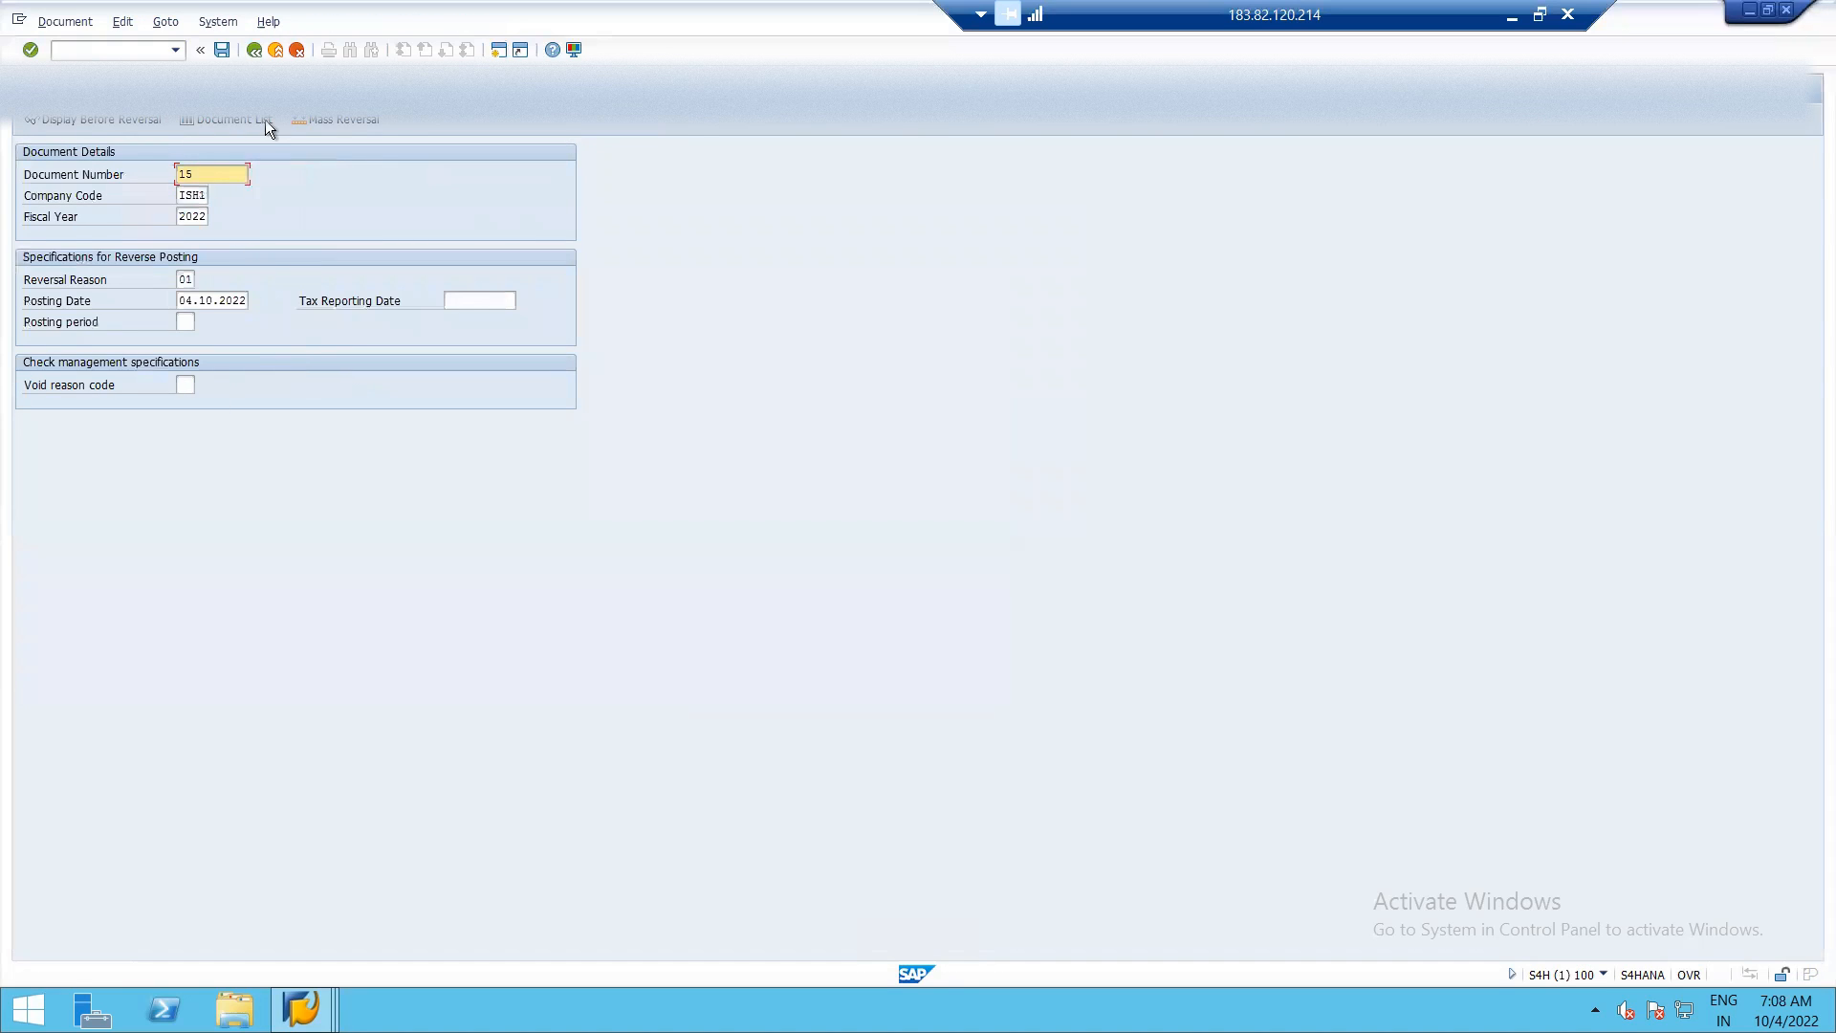
click(221, 51)
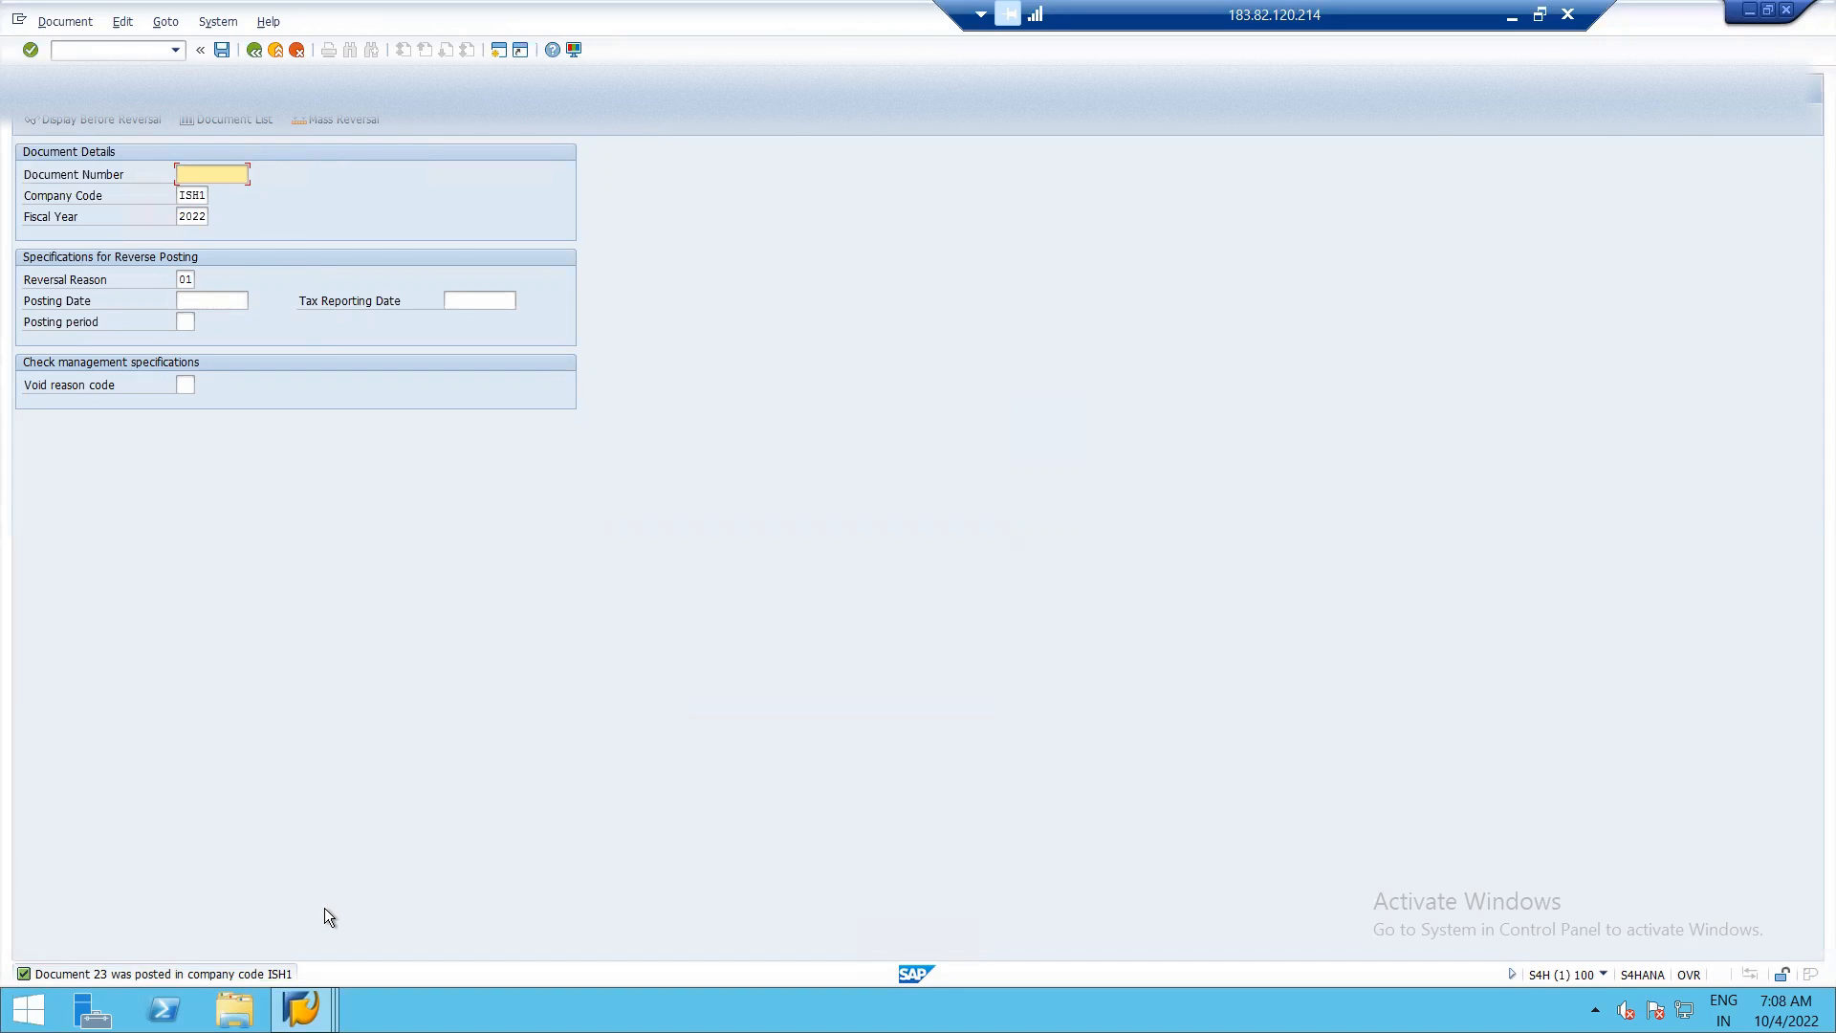
Refresh the RENT PAYABLE open items list and rerun the report with the All items status.
key(alt+Tab)
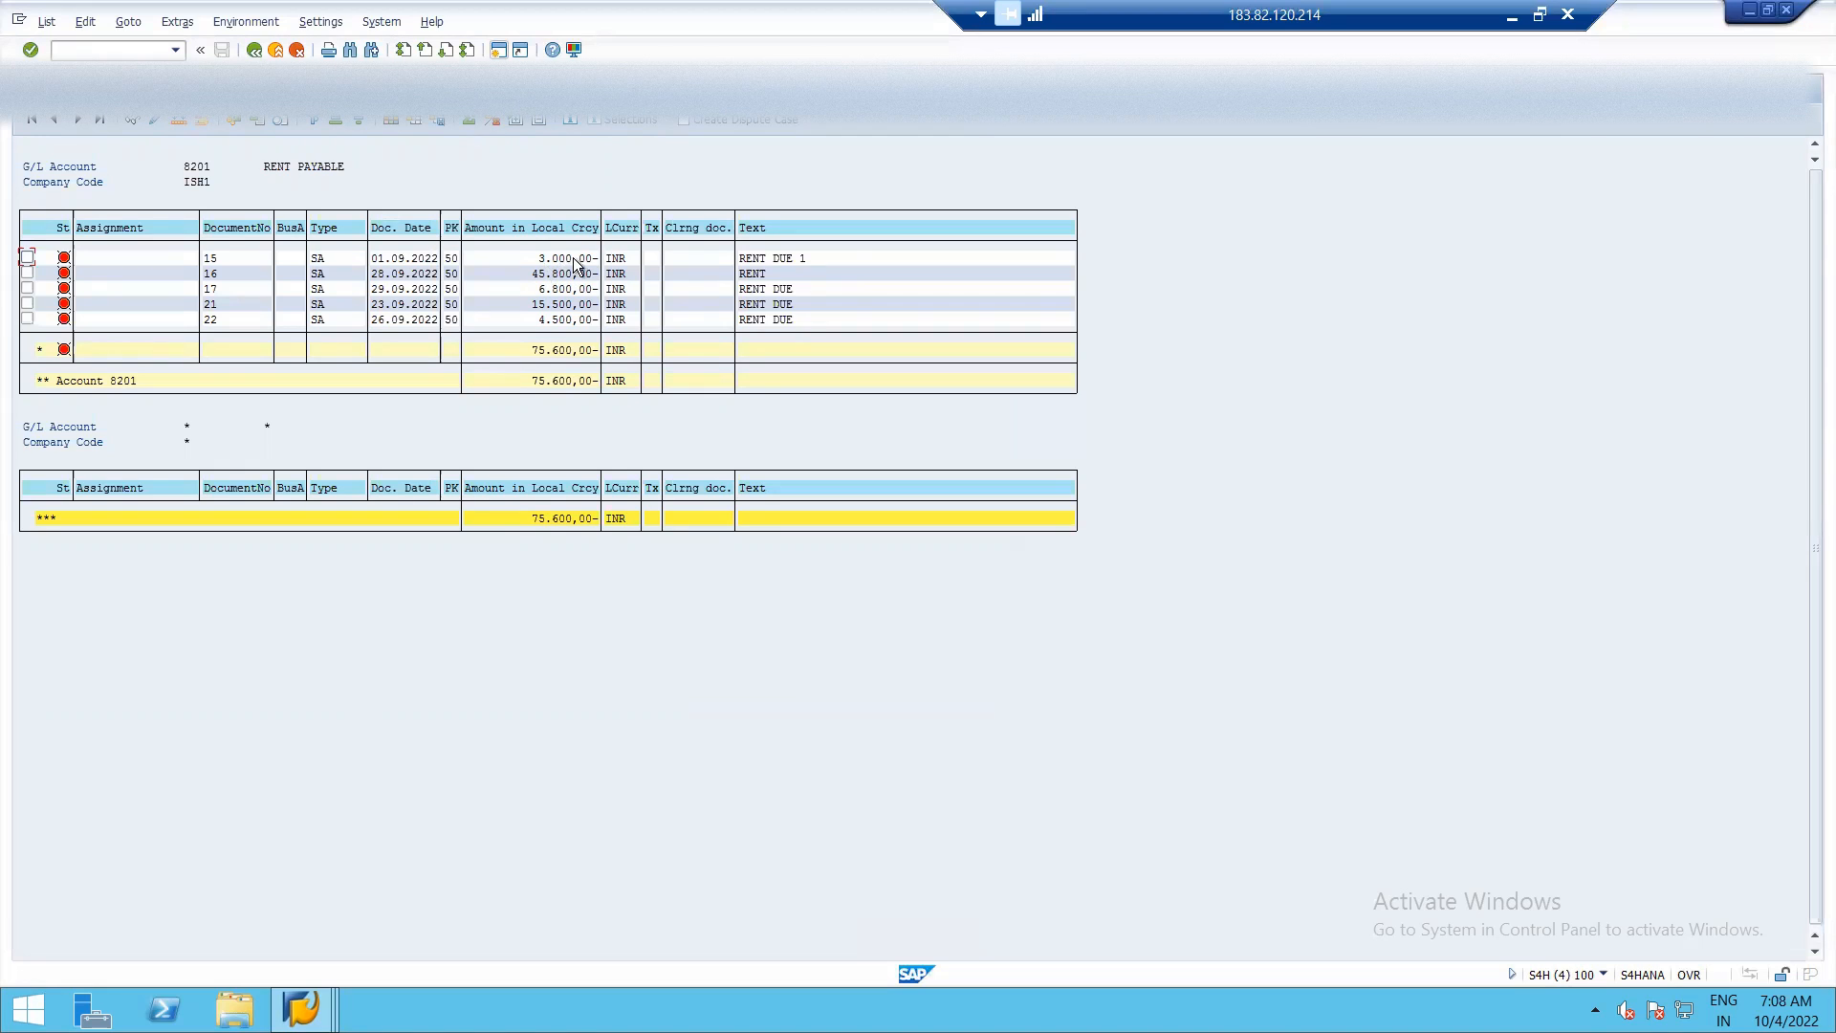
click(46, 21)
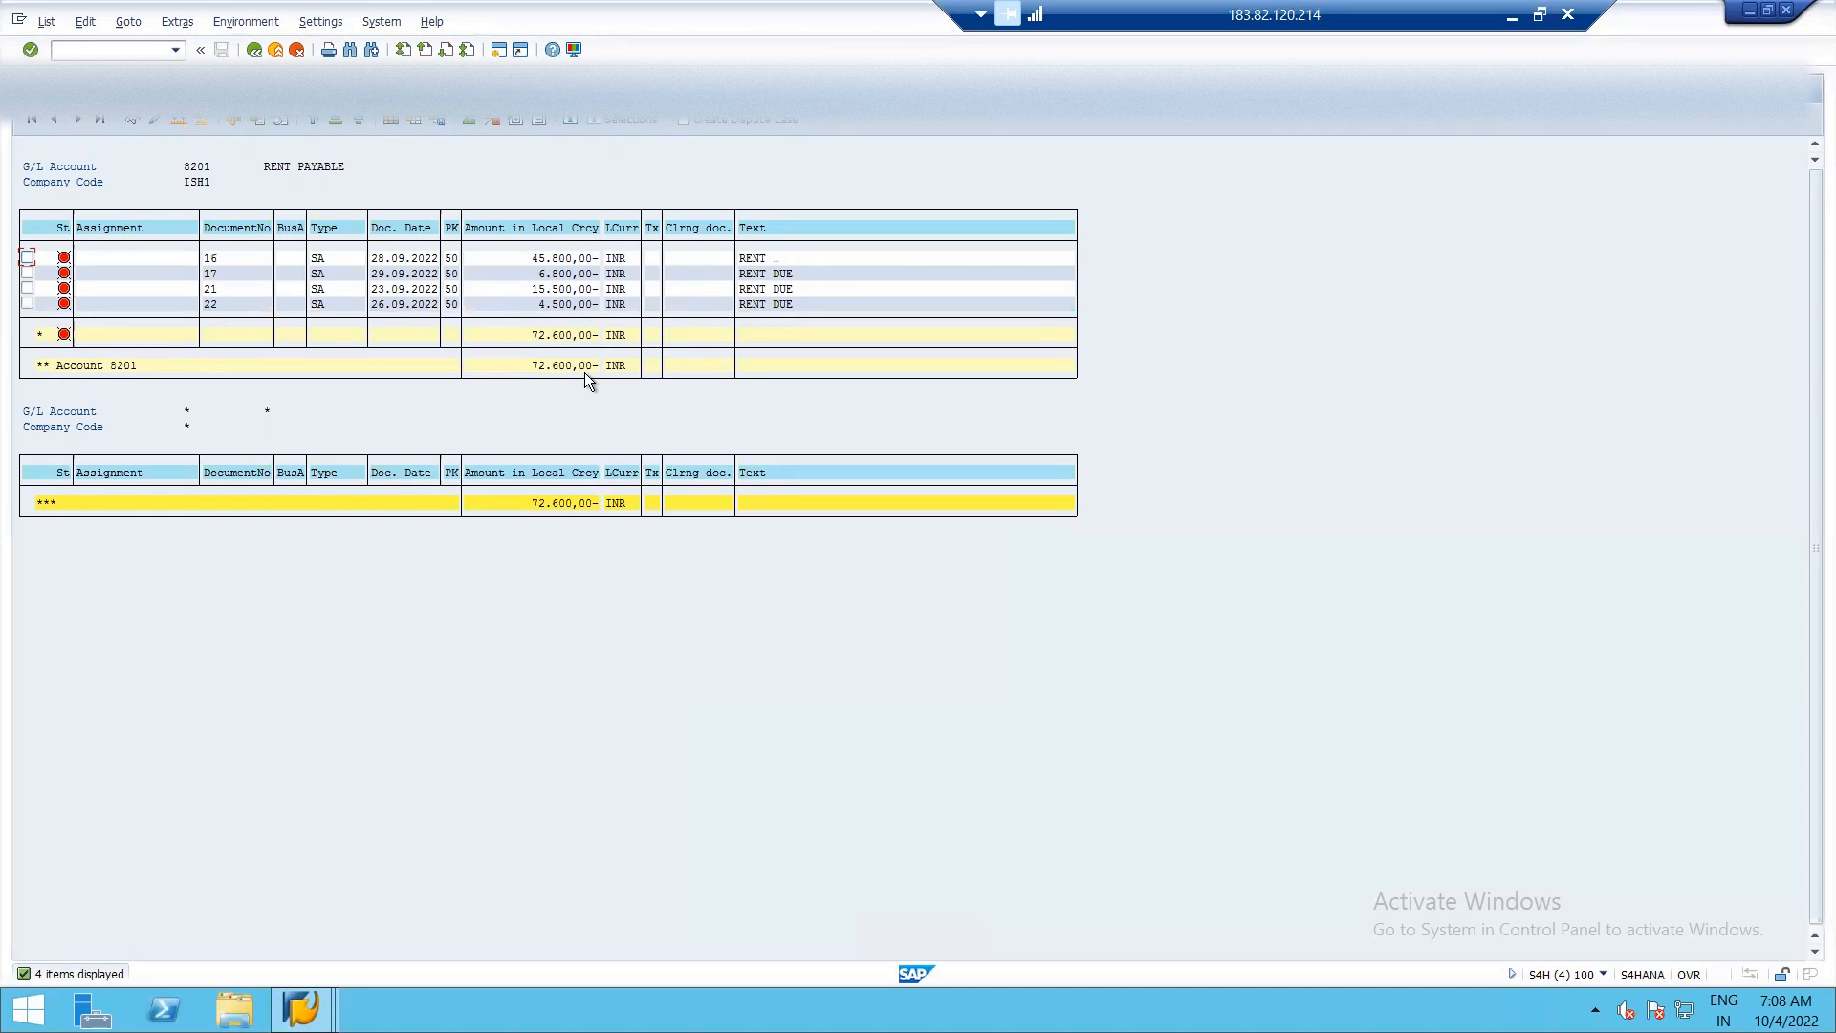
key(F3)
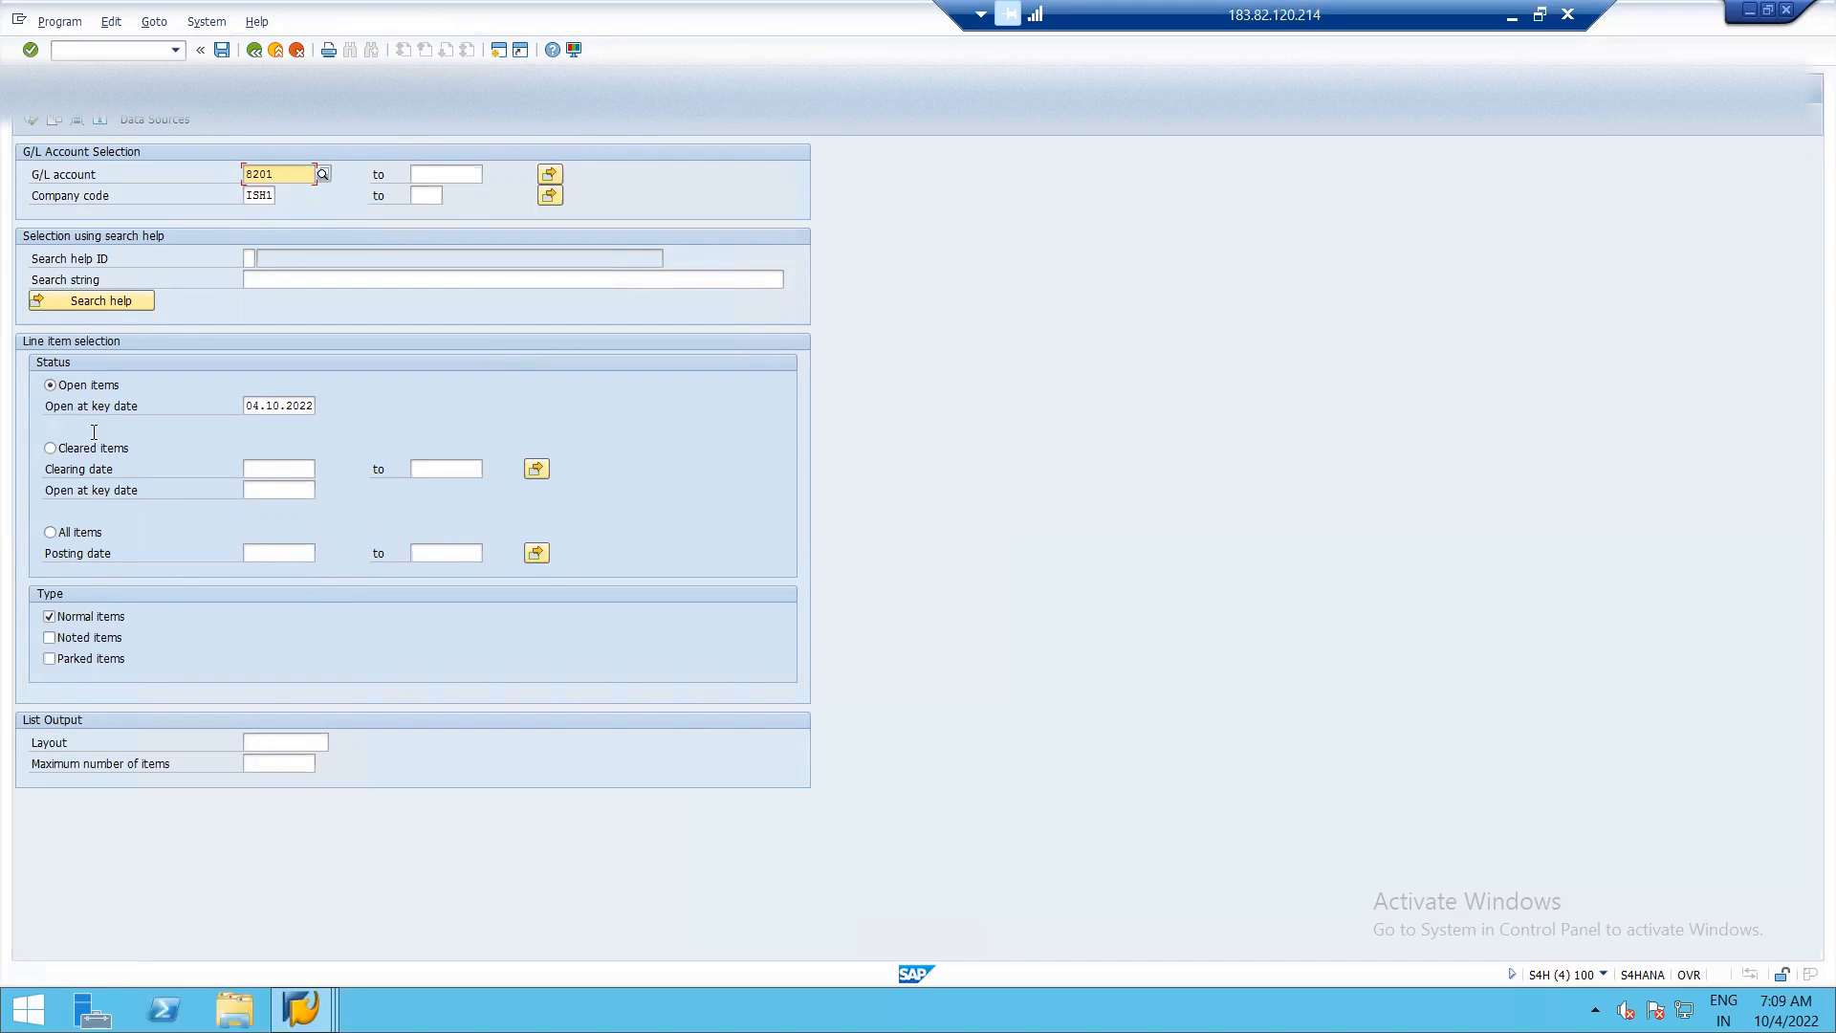
click(51, 534)
click(32, 118)
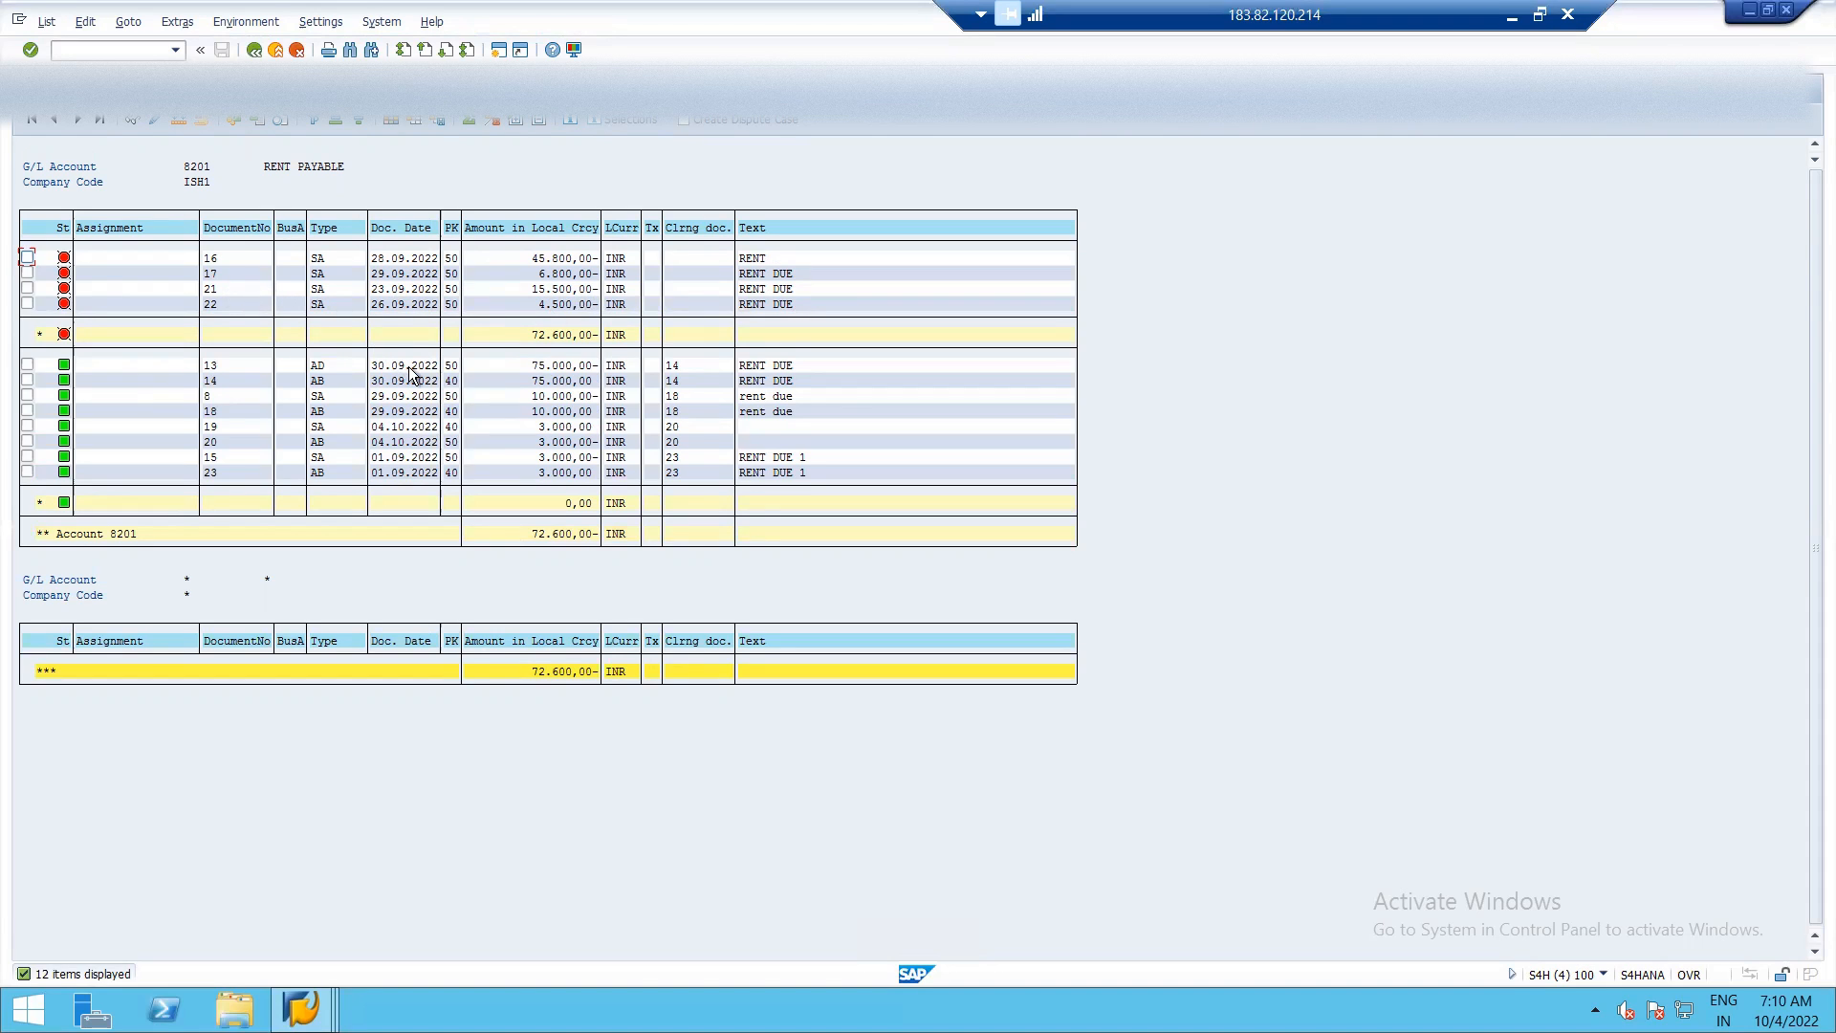
Exit the reversal transaction without keeping data and open F-04 Post with Clearing.
key(alt+Tab)
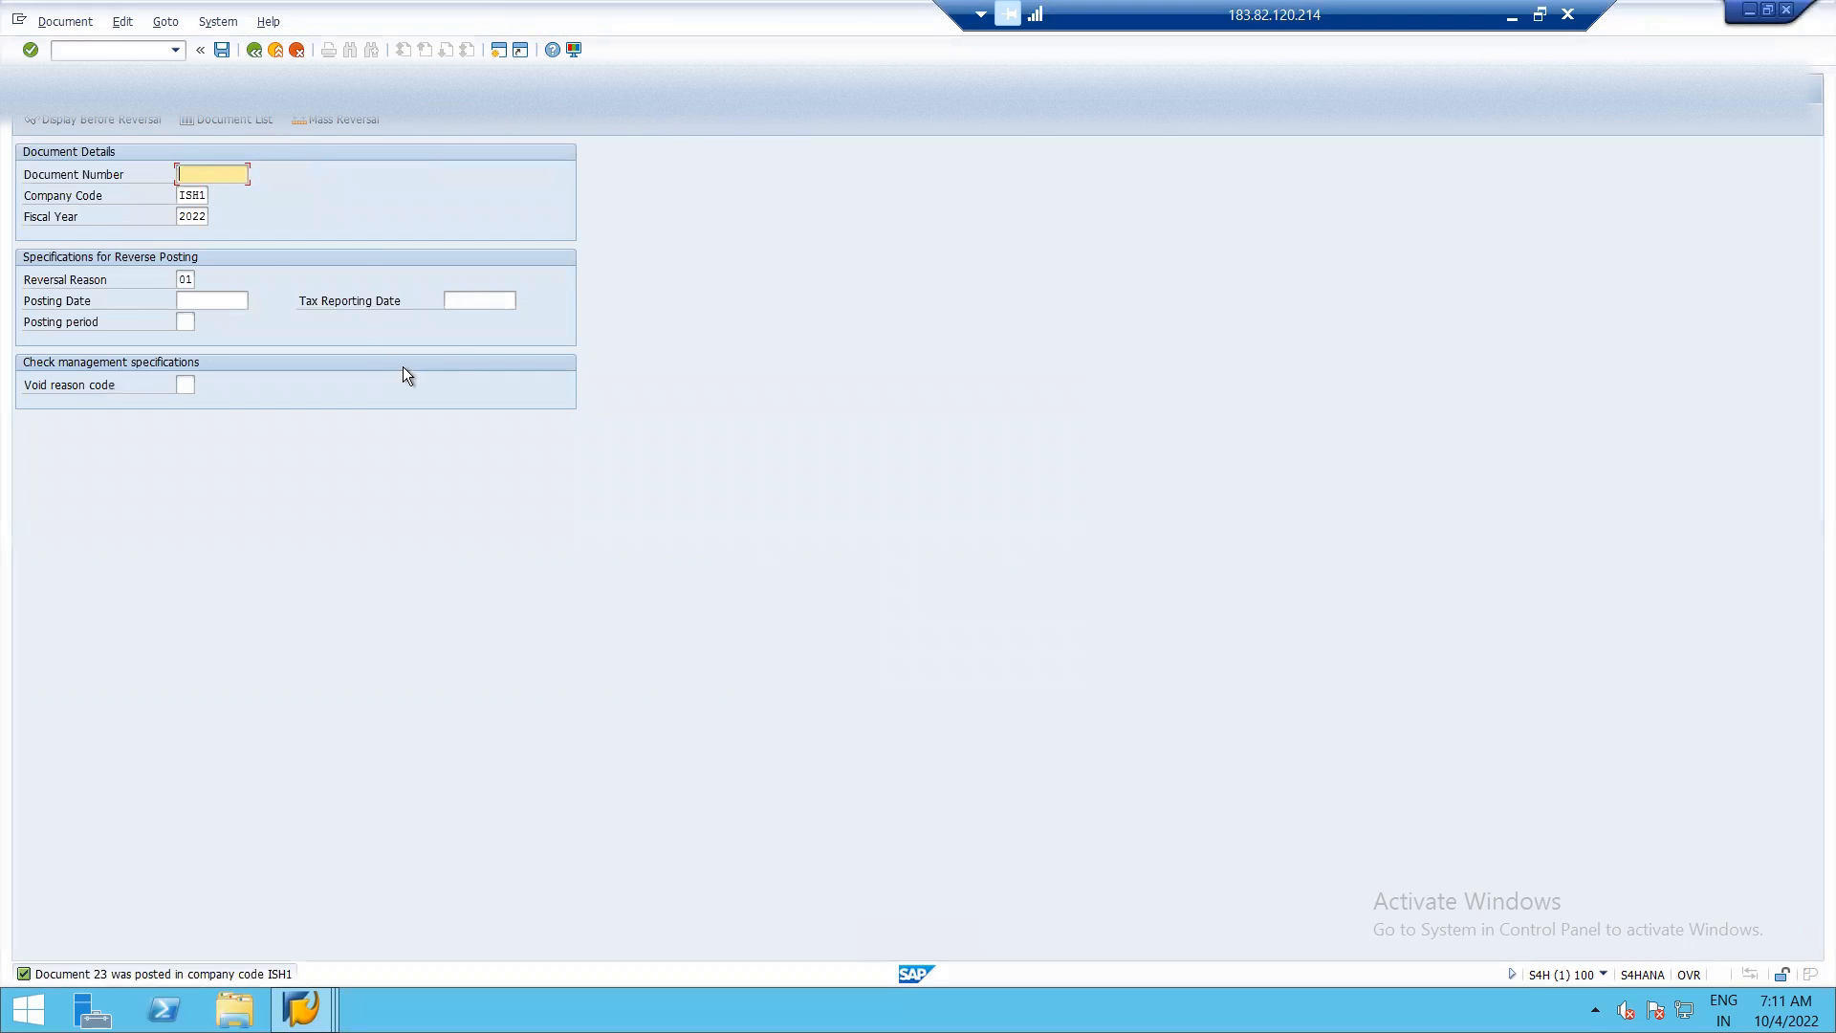
click(255, 50)
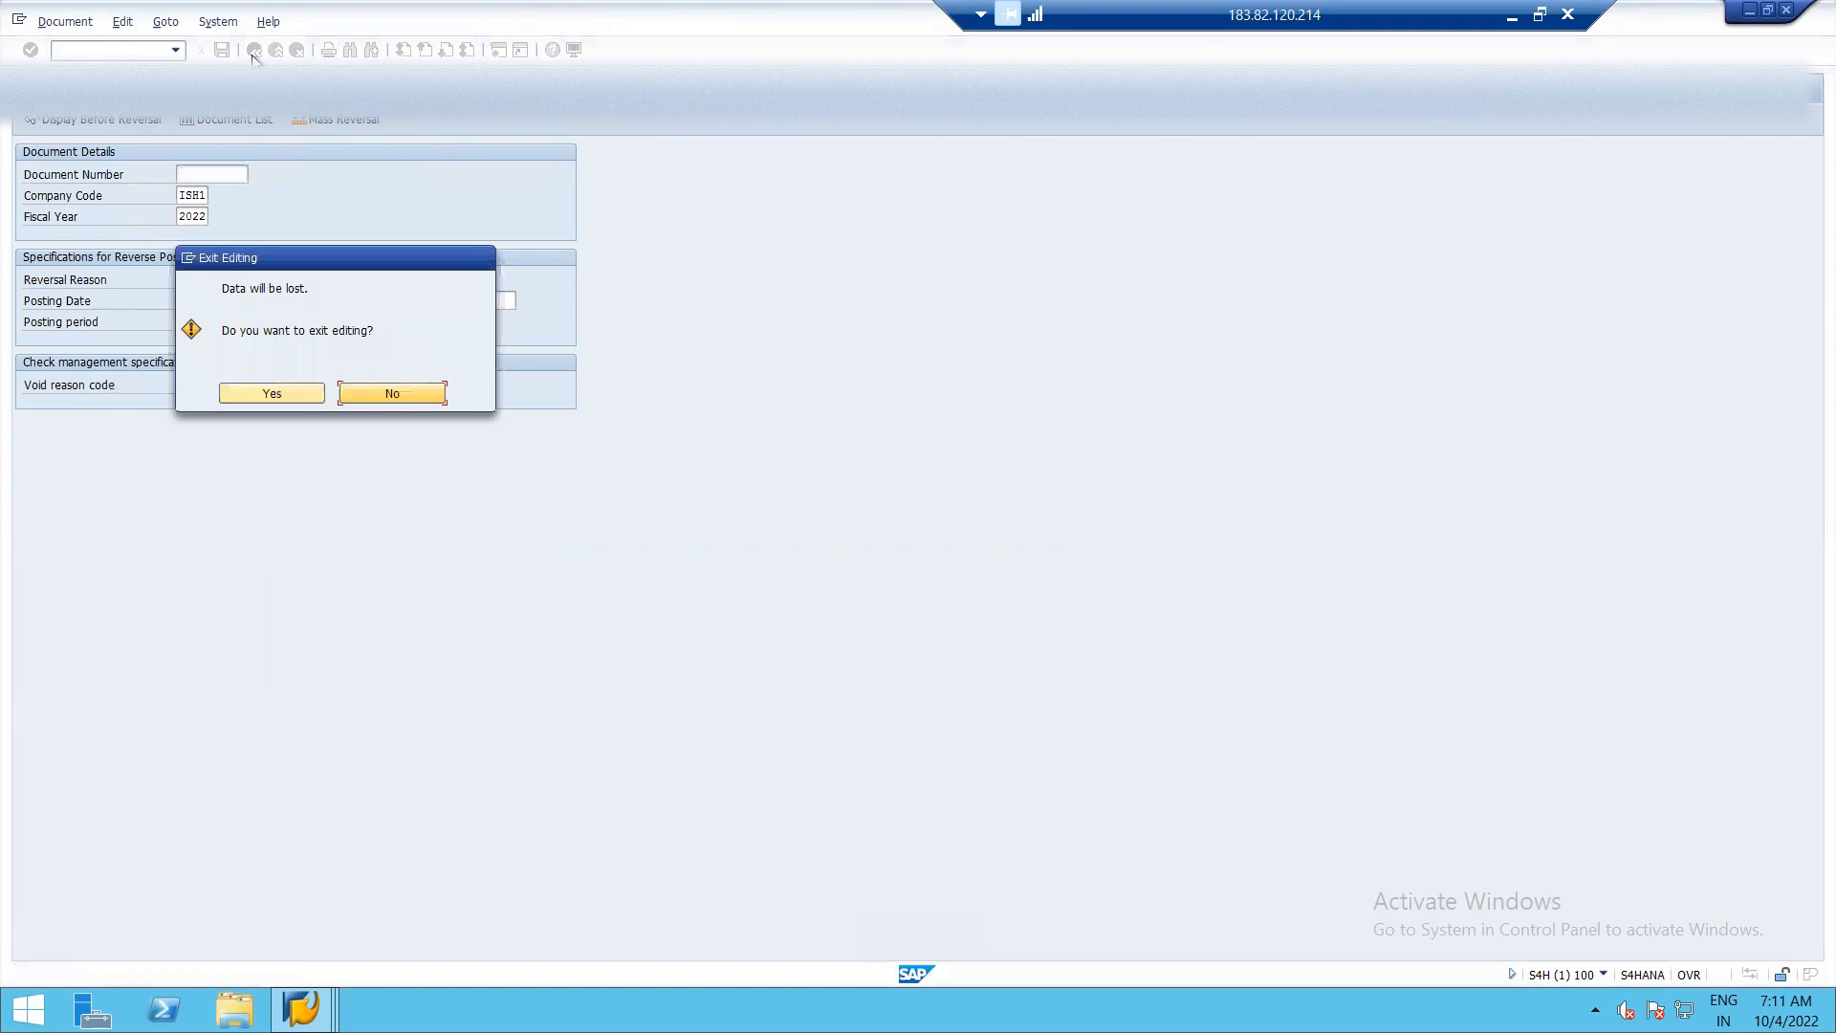
click(289, 399)
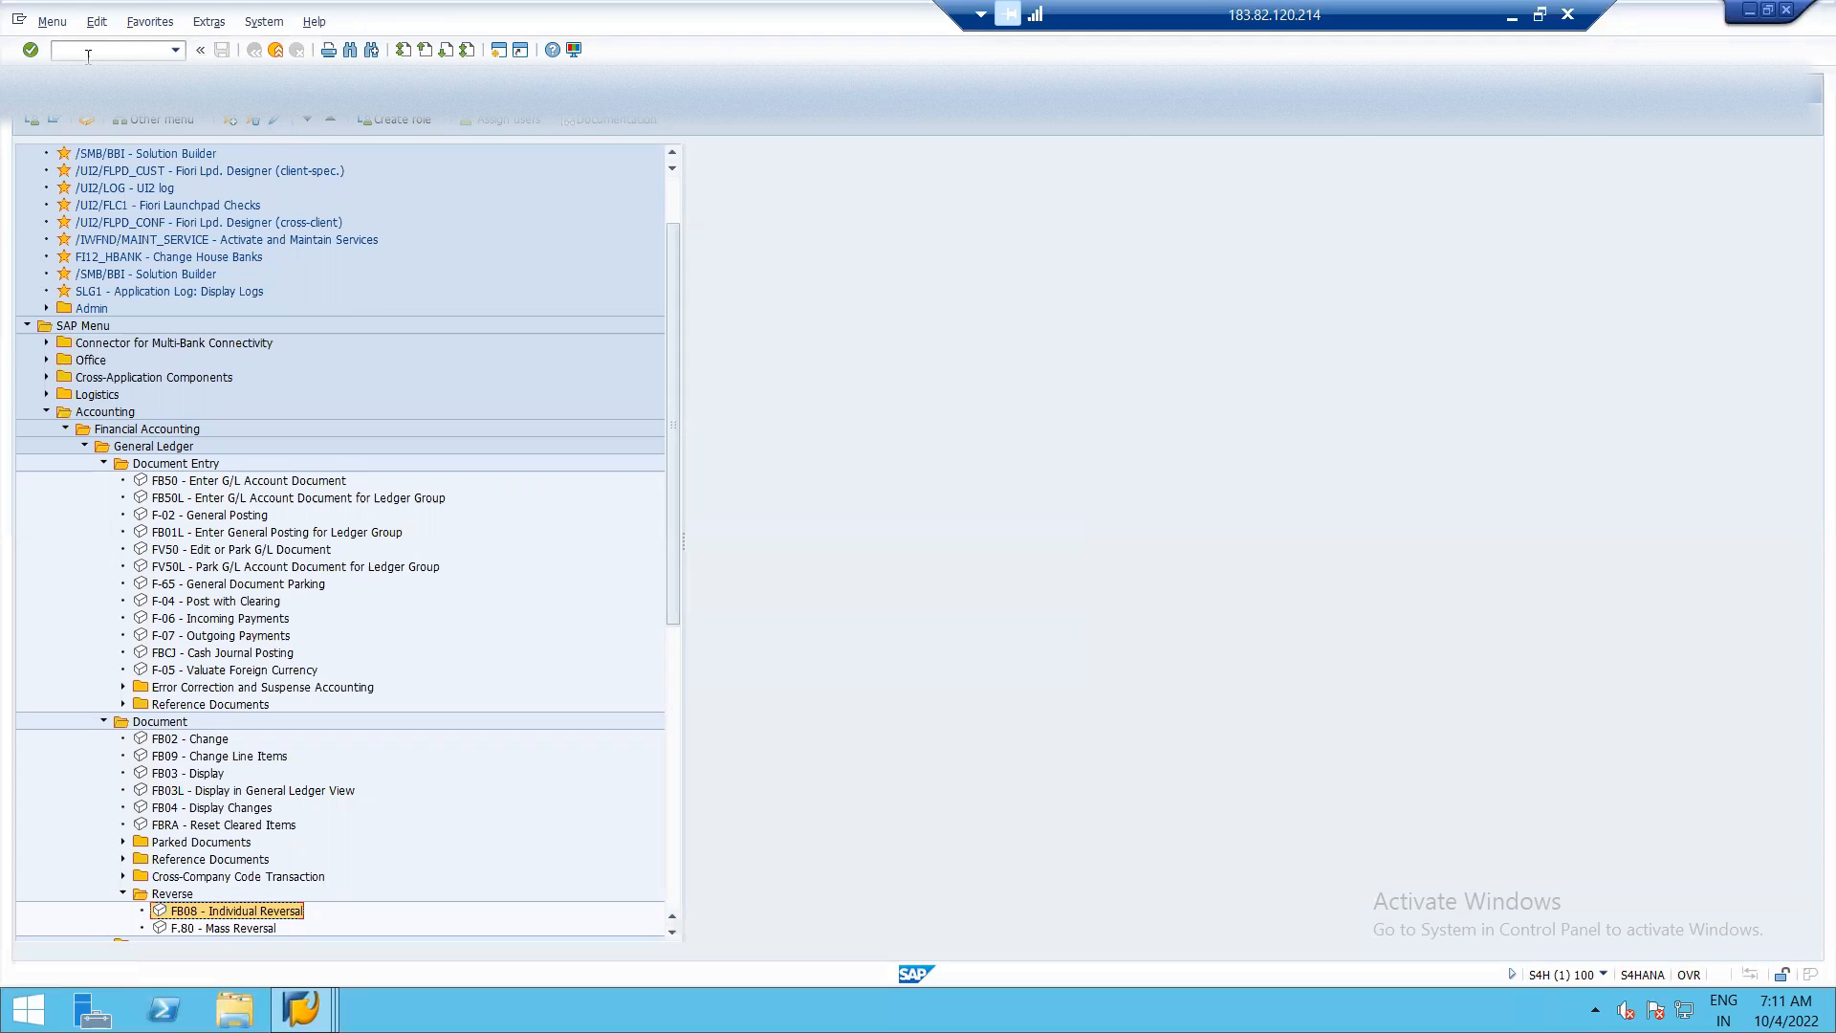
double_click(188, 603)
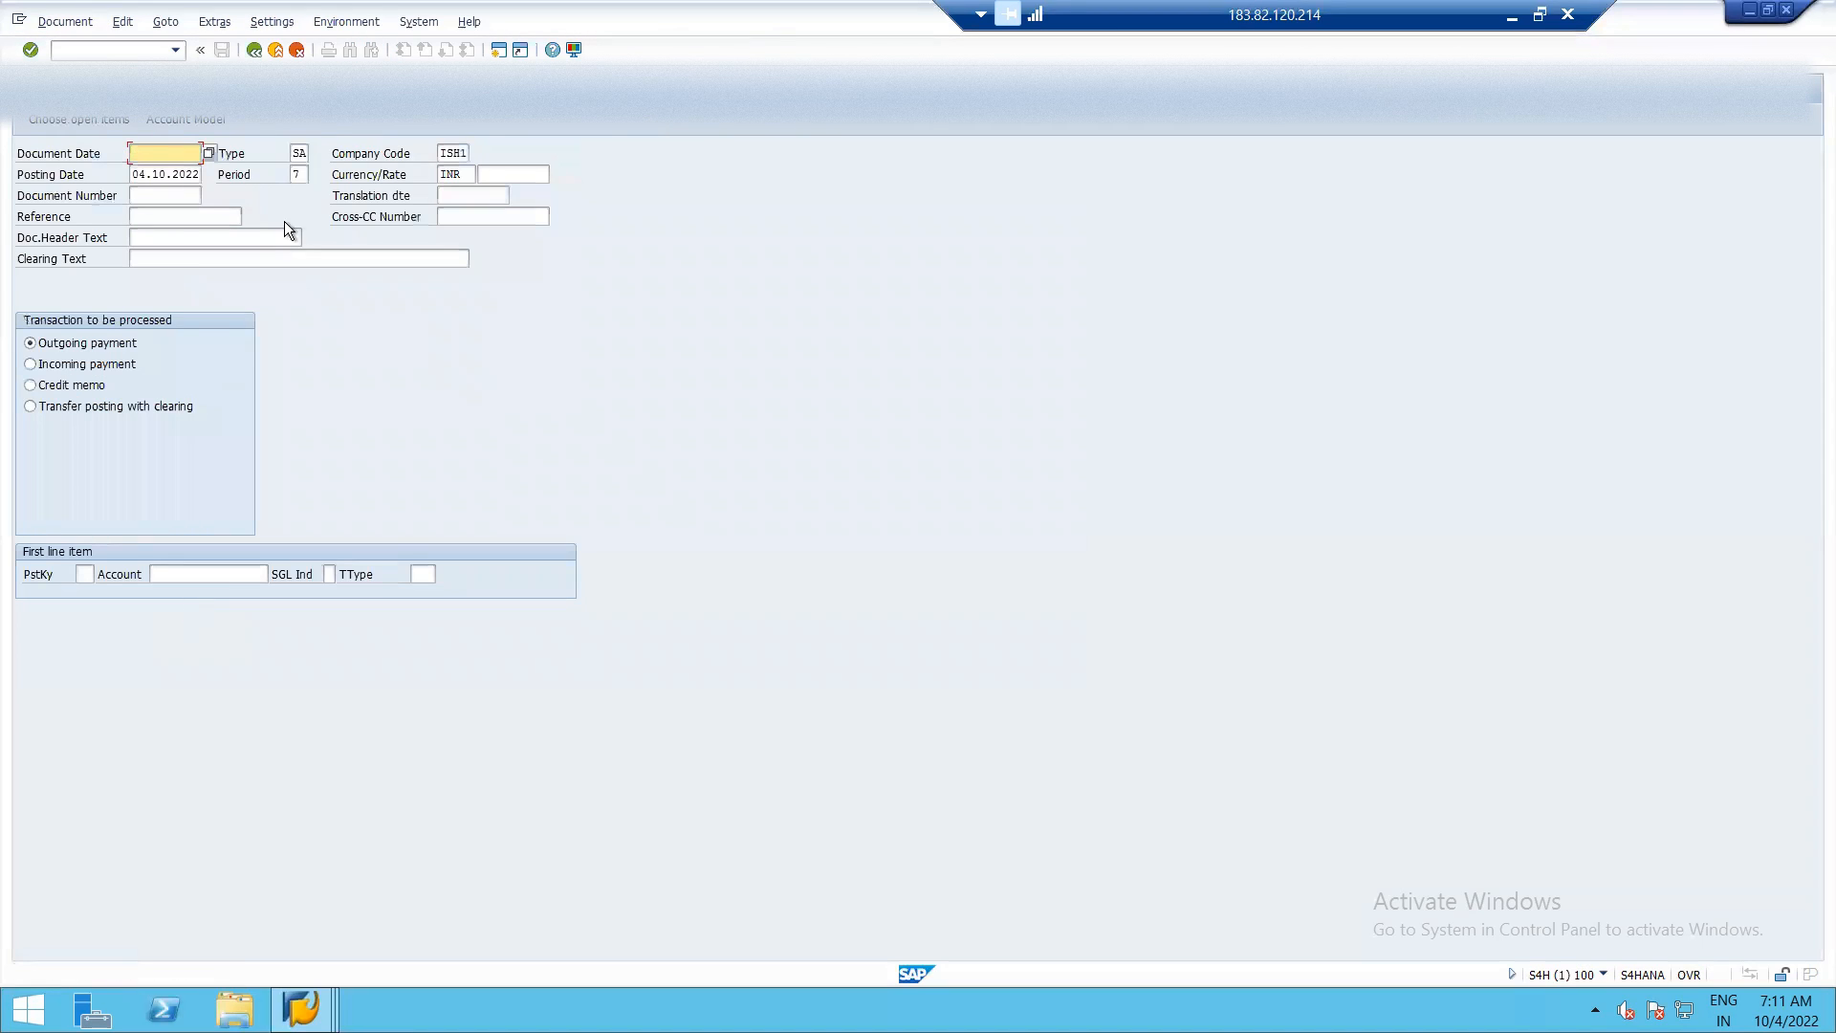
Fill in the payment header with document date 04.10.2022 and reference PAY1.
click(209, 151)
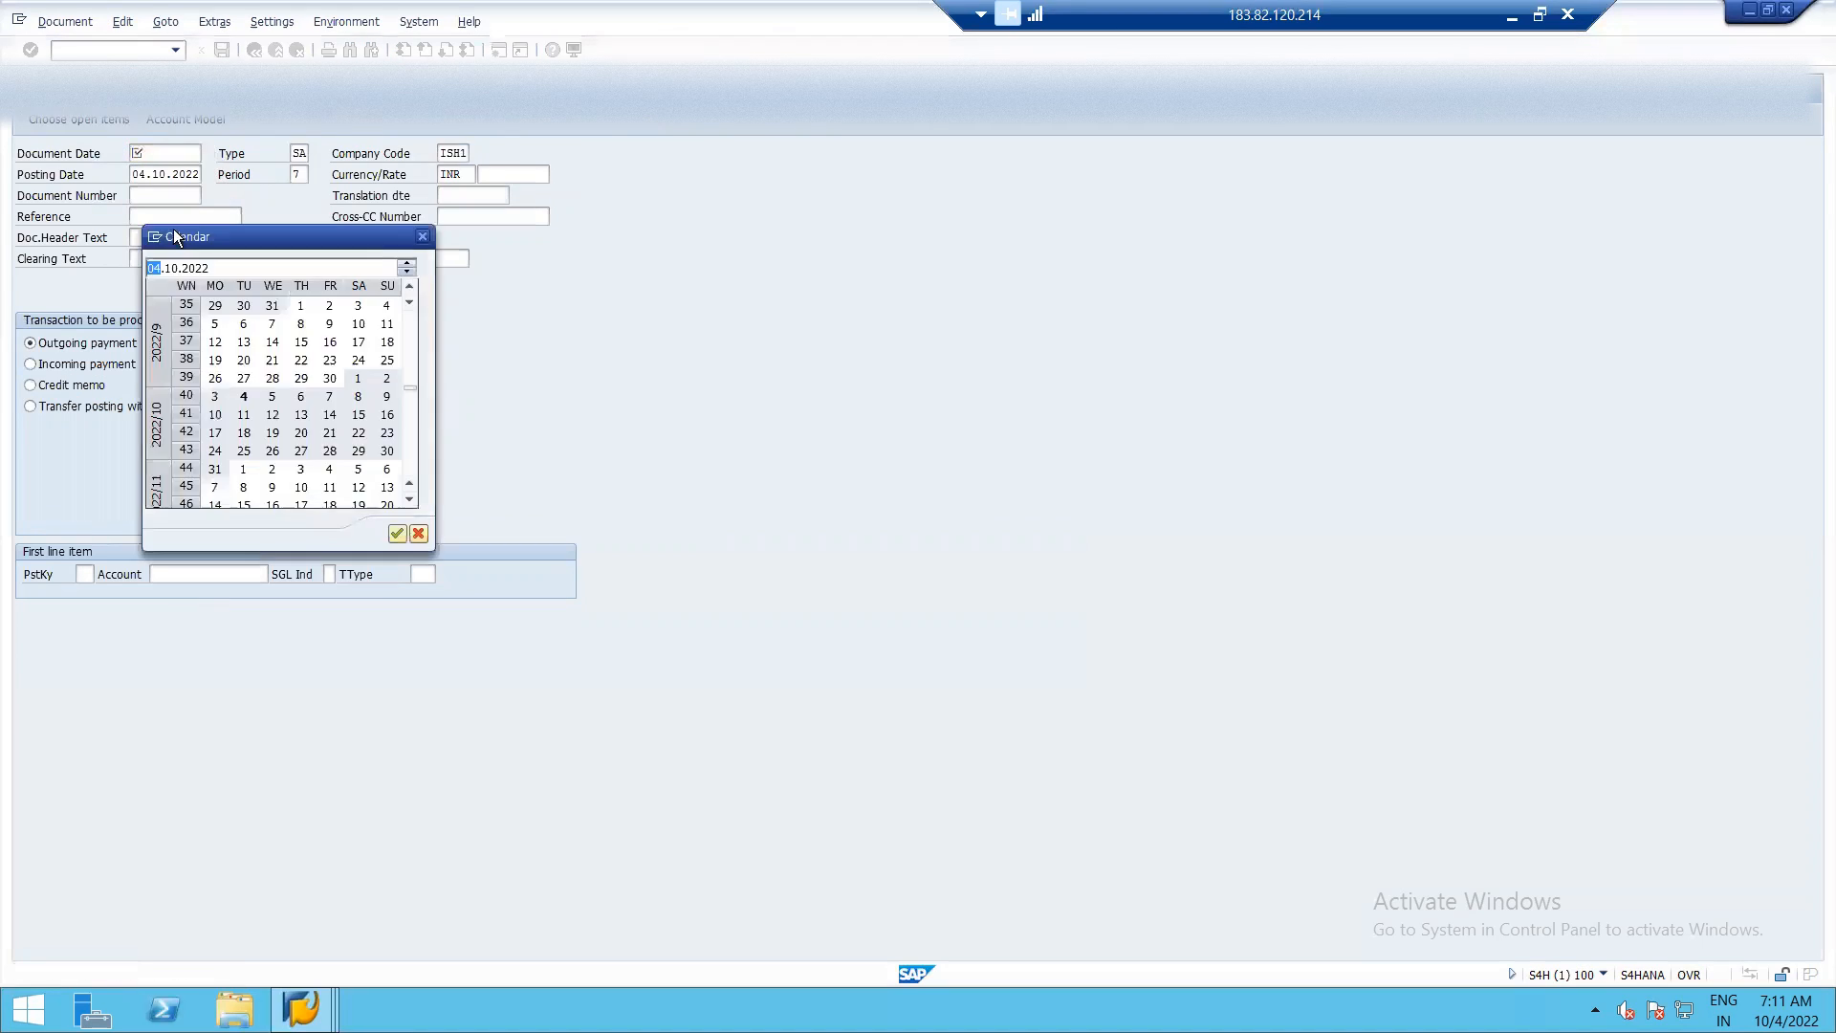
double_click(242, 400)
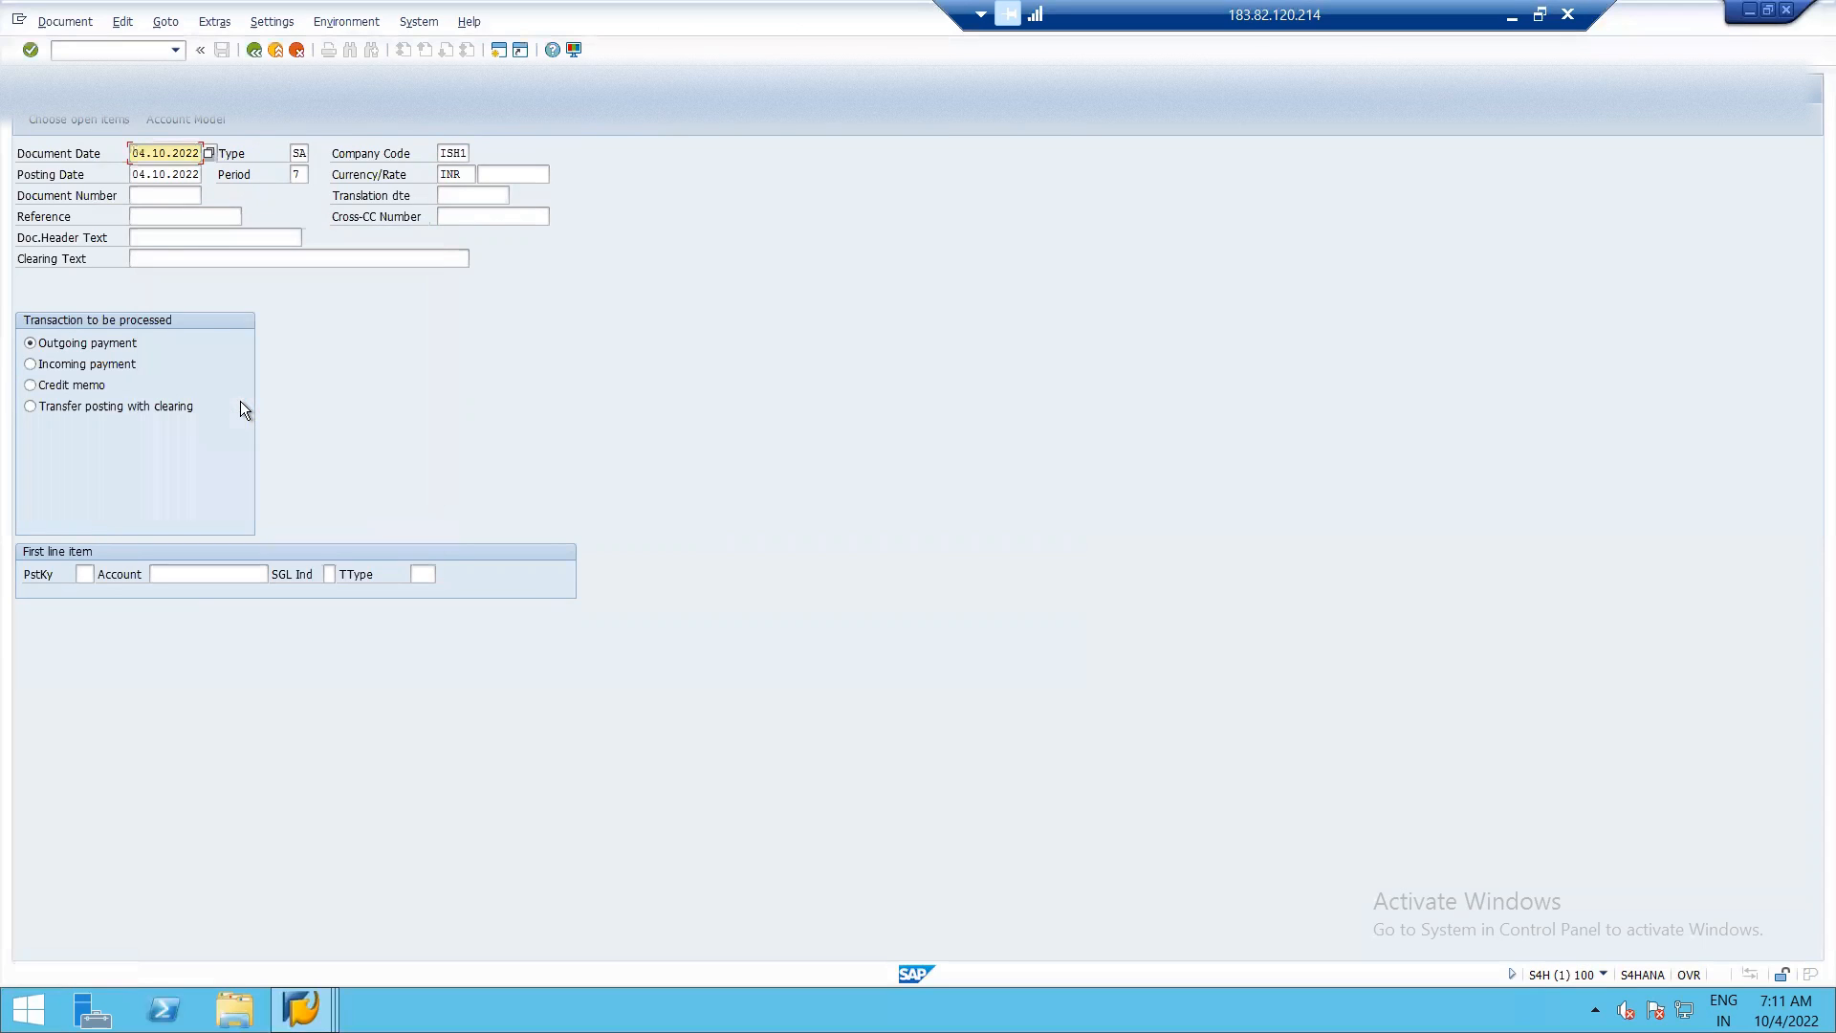
click(142, 212)
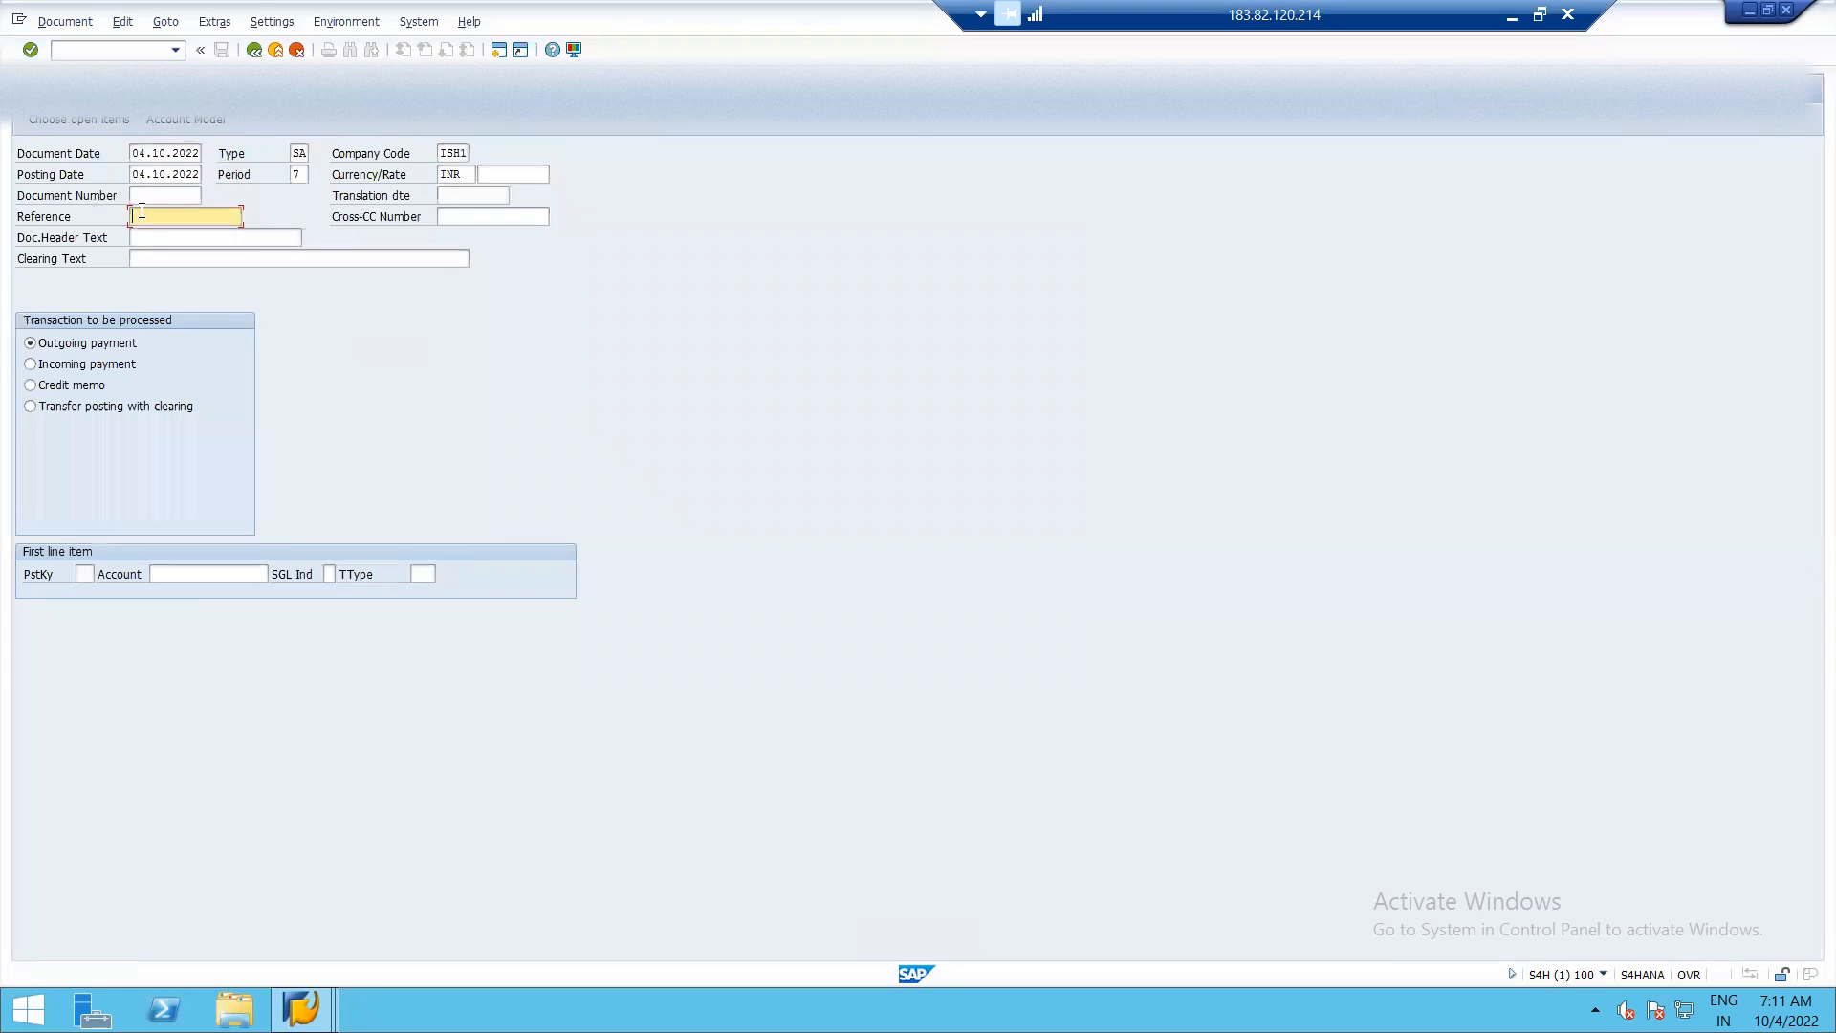
text(pay1)
click(159, 284)
Enter the first line item with posting key 50 and account 4602 HSBC BANK, and proceed to its details.
click(86, 575)
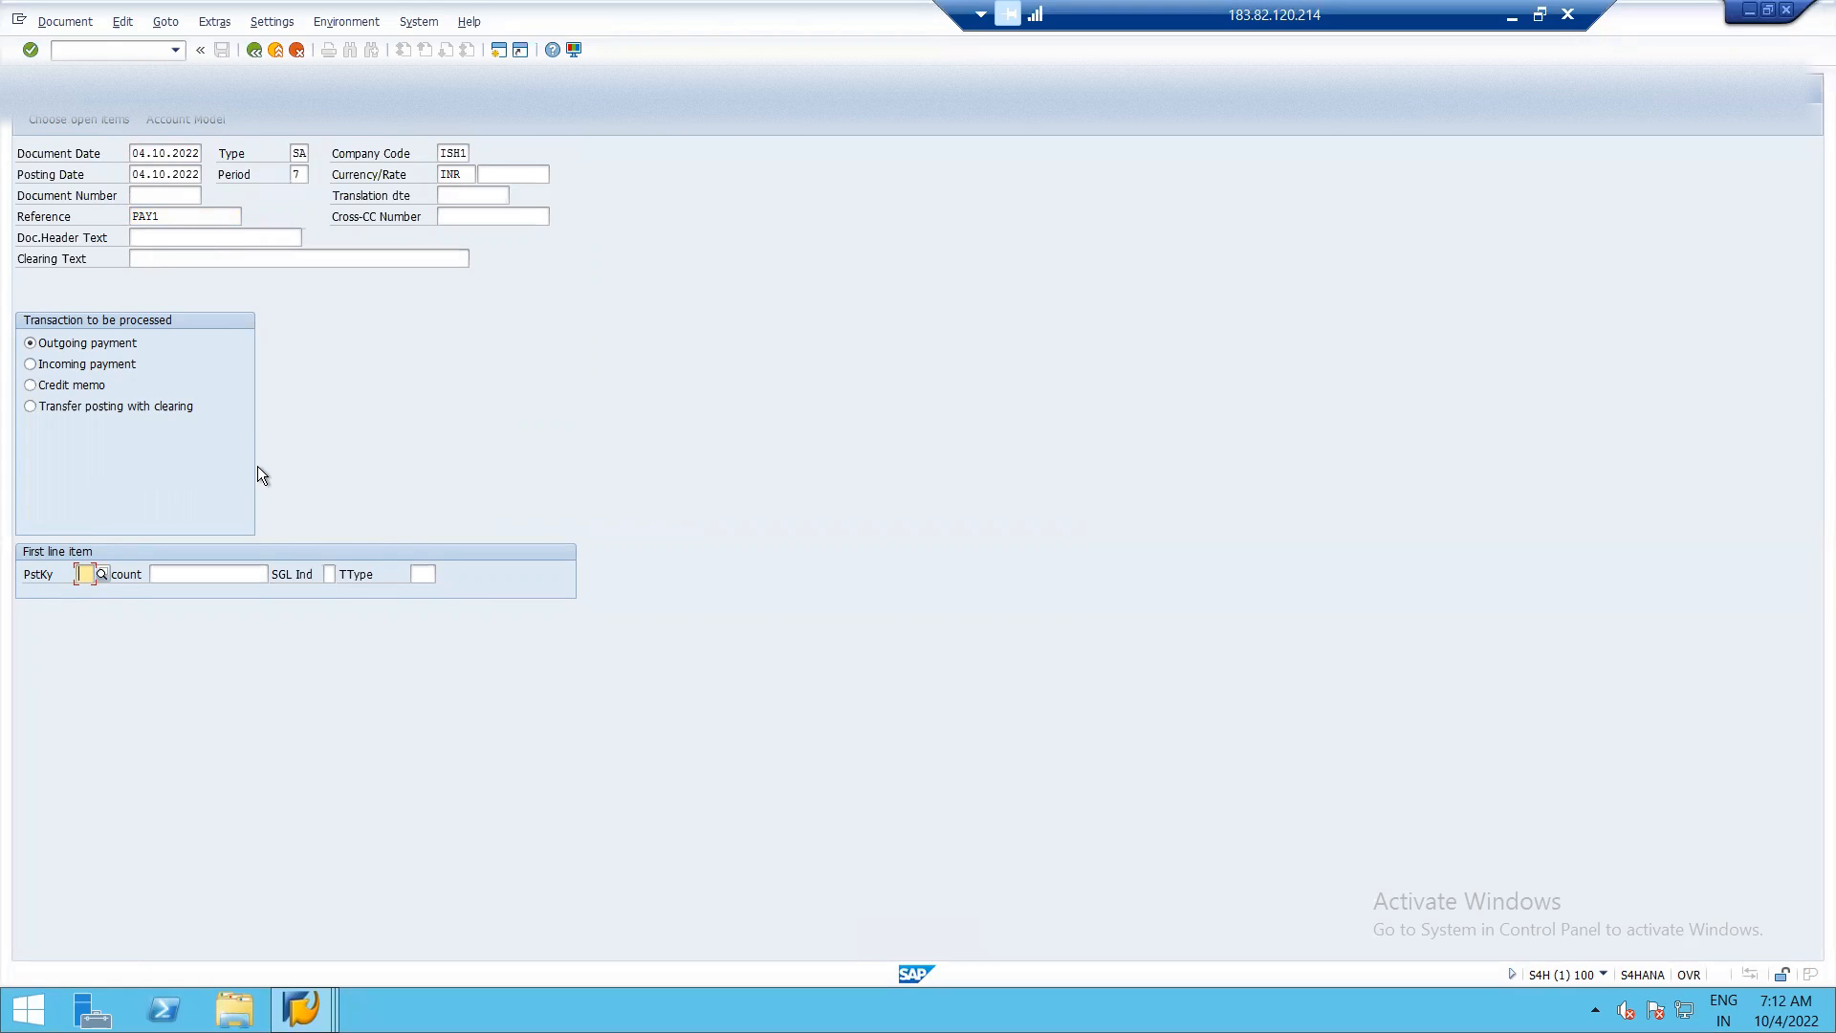
key(alt+Tab)
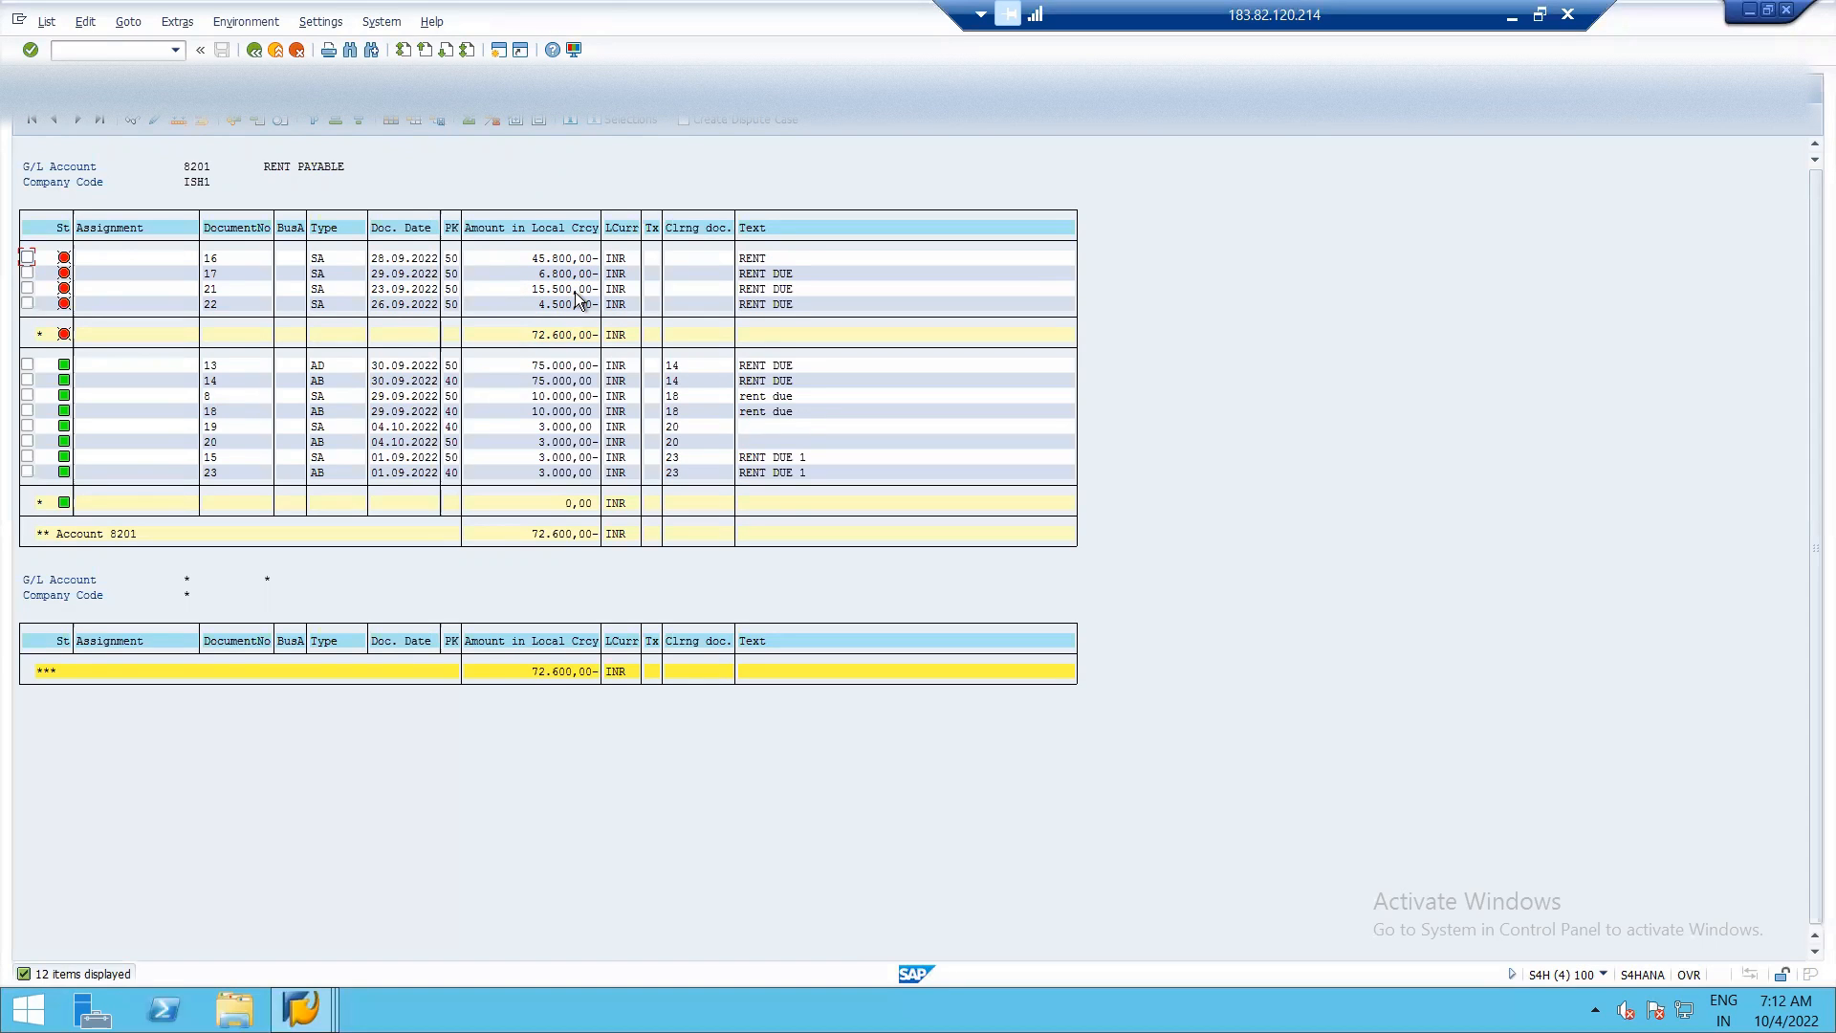
key(F3)
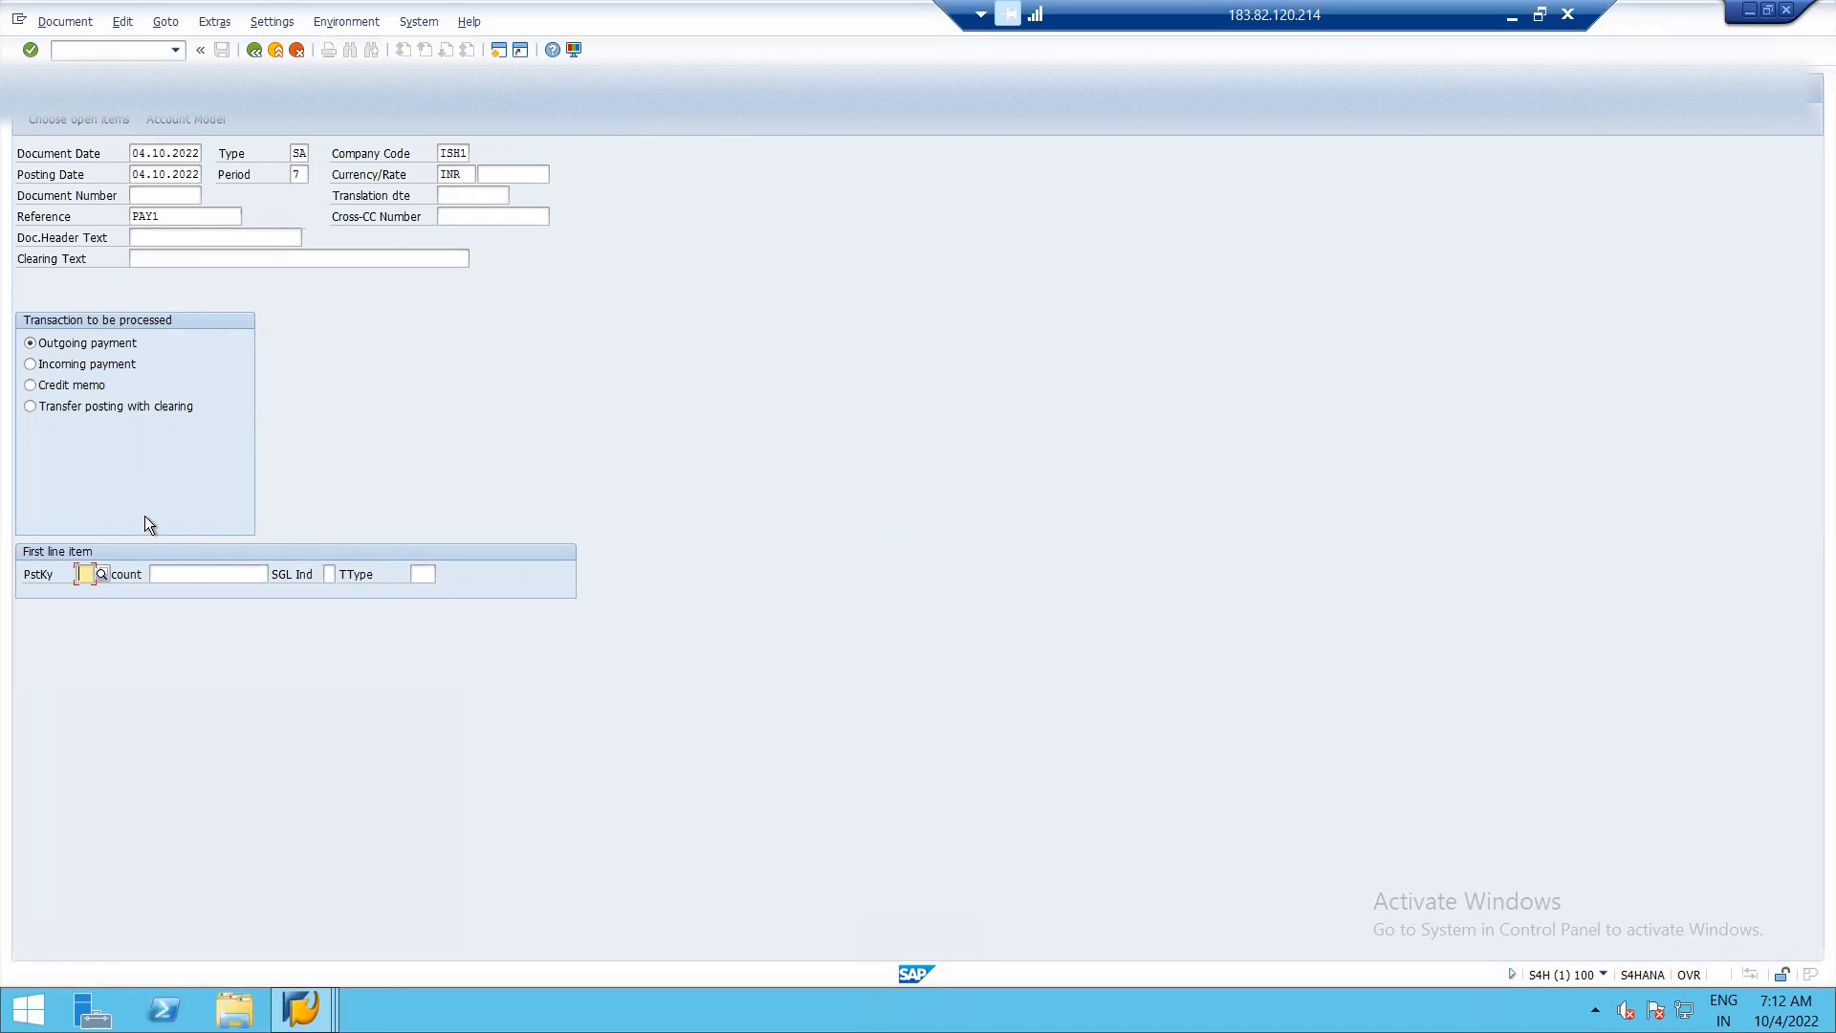
text(50)
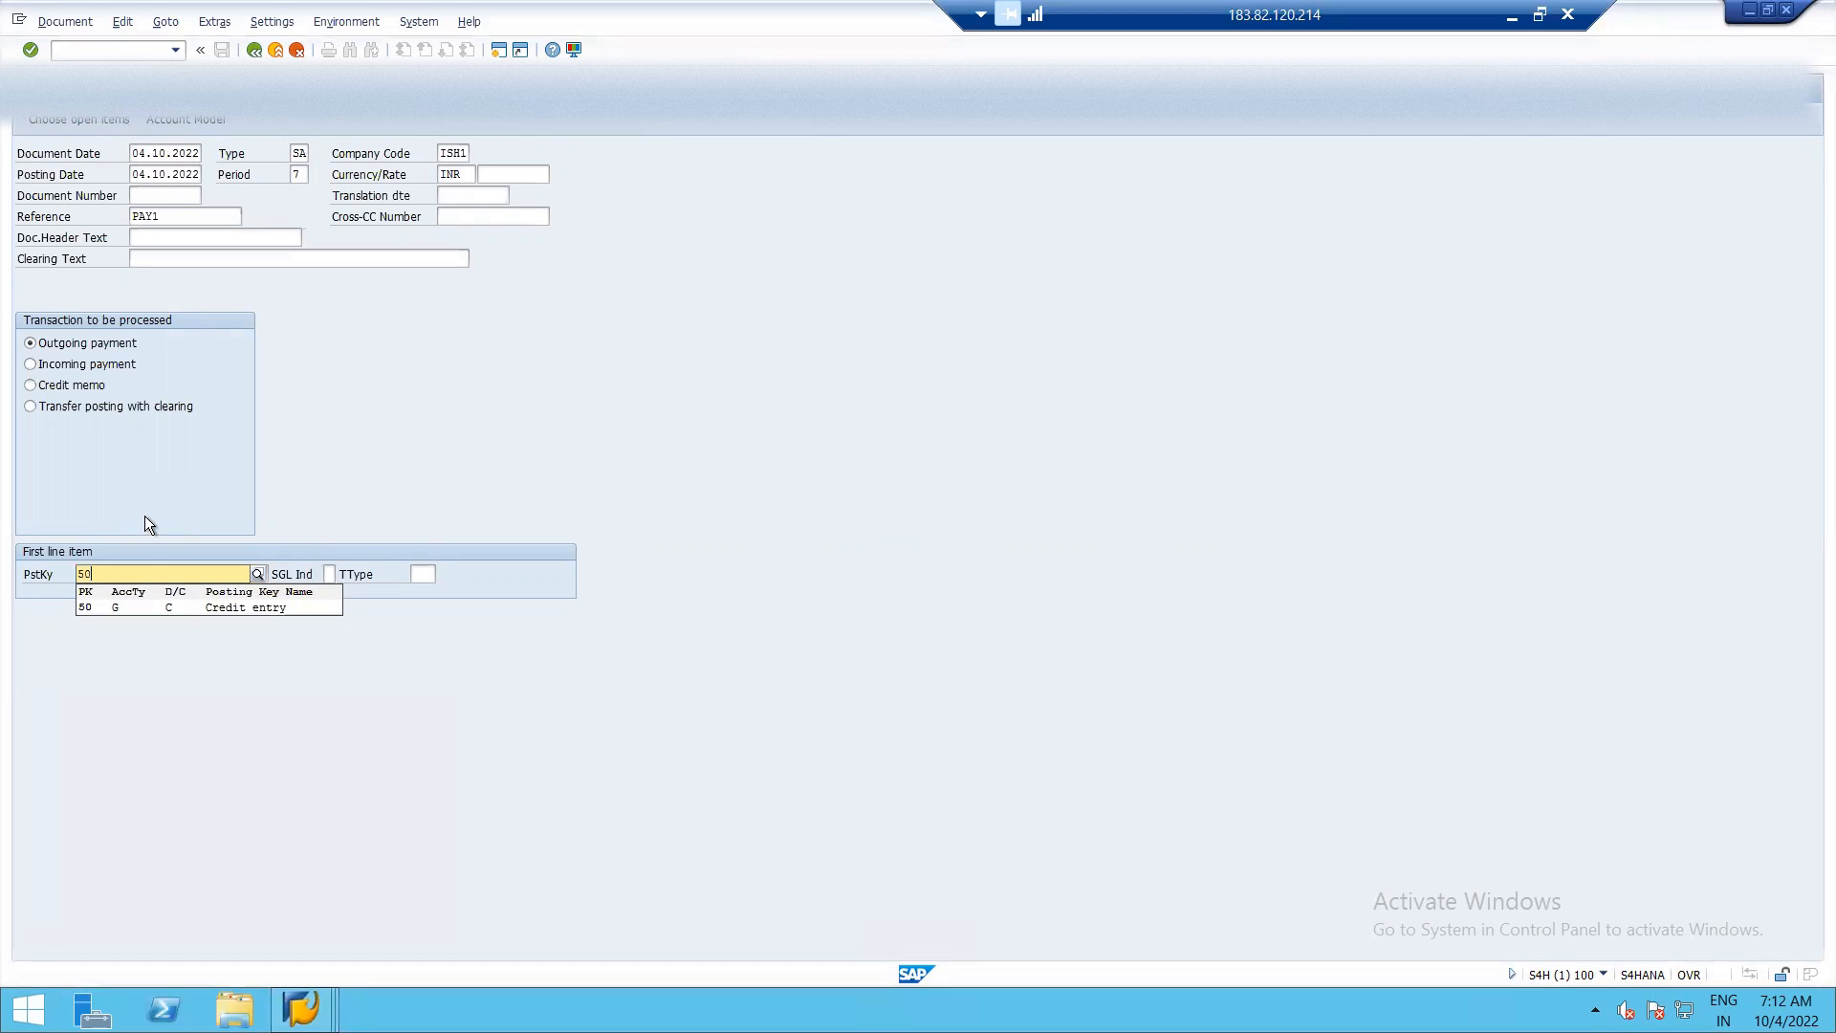
click(135, 606)
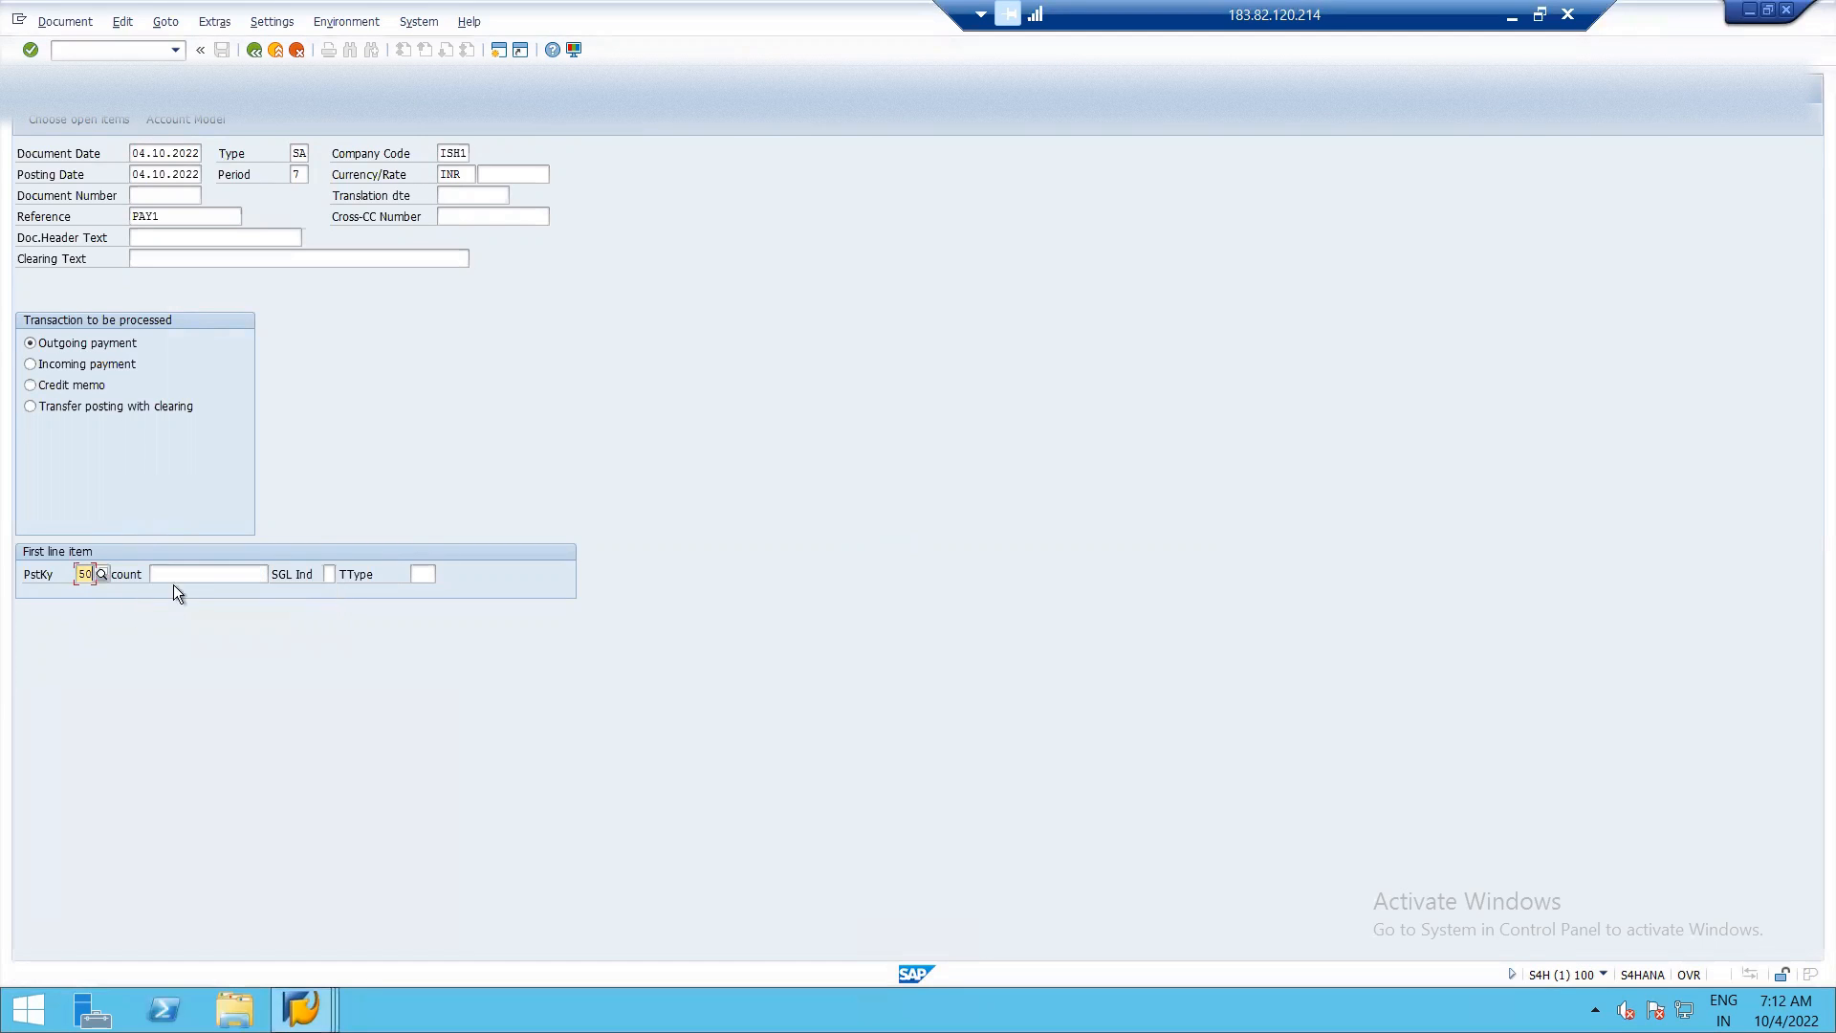
click(193, 575)
click(277, 575)
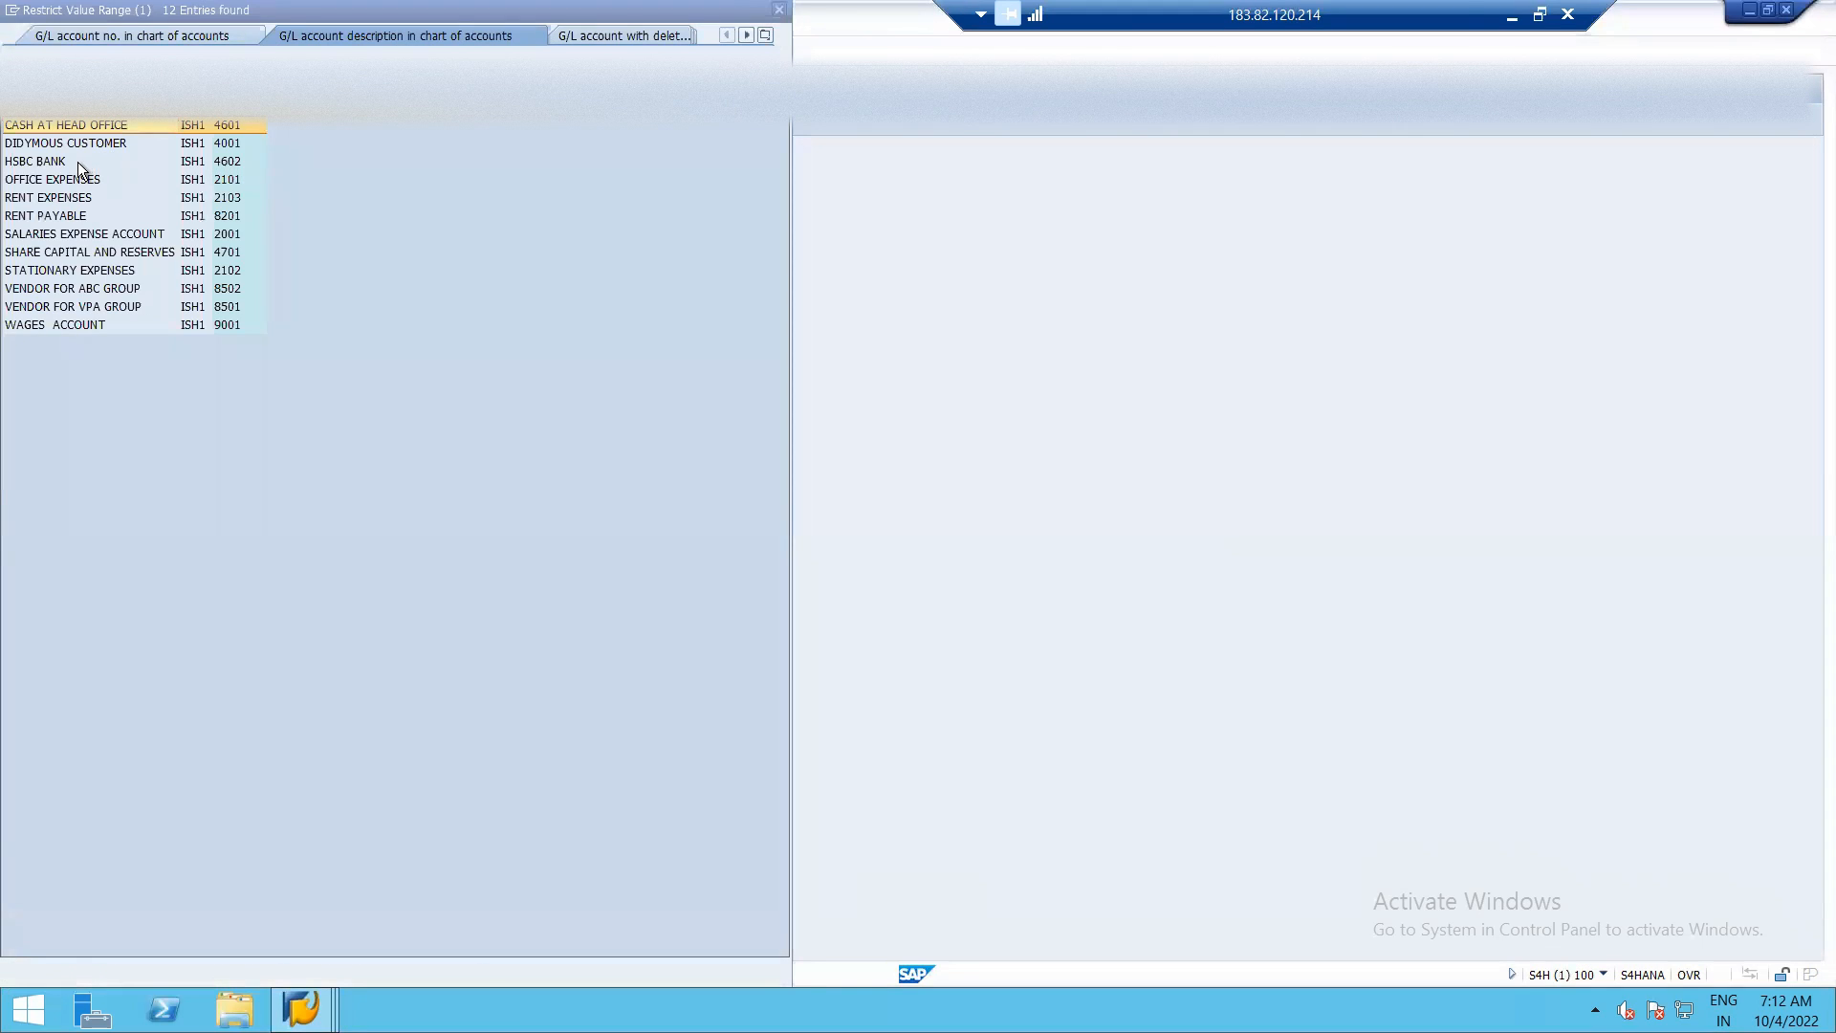
double_click(43, 159)
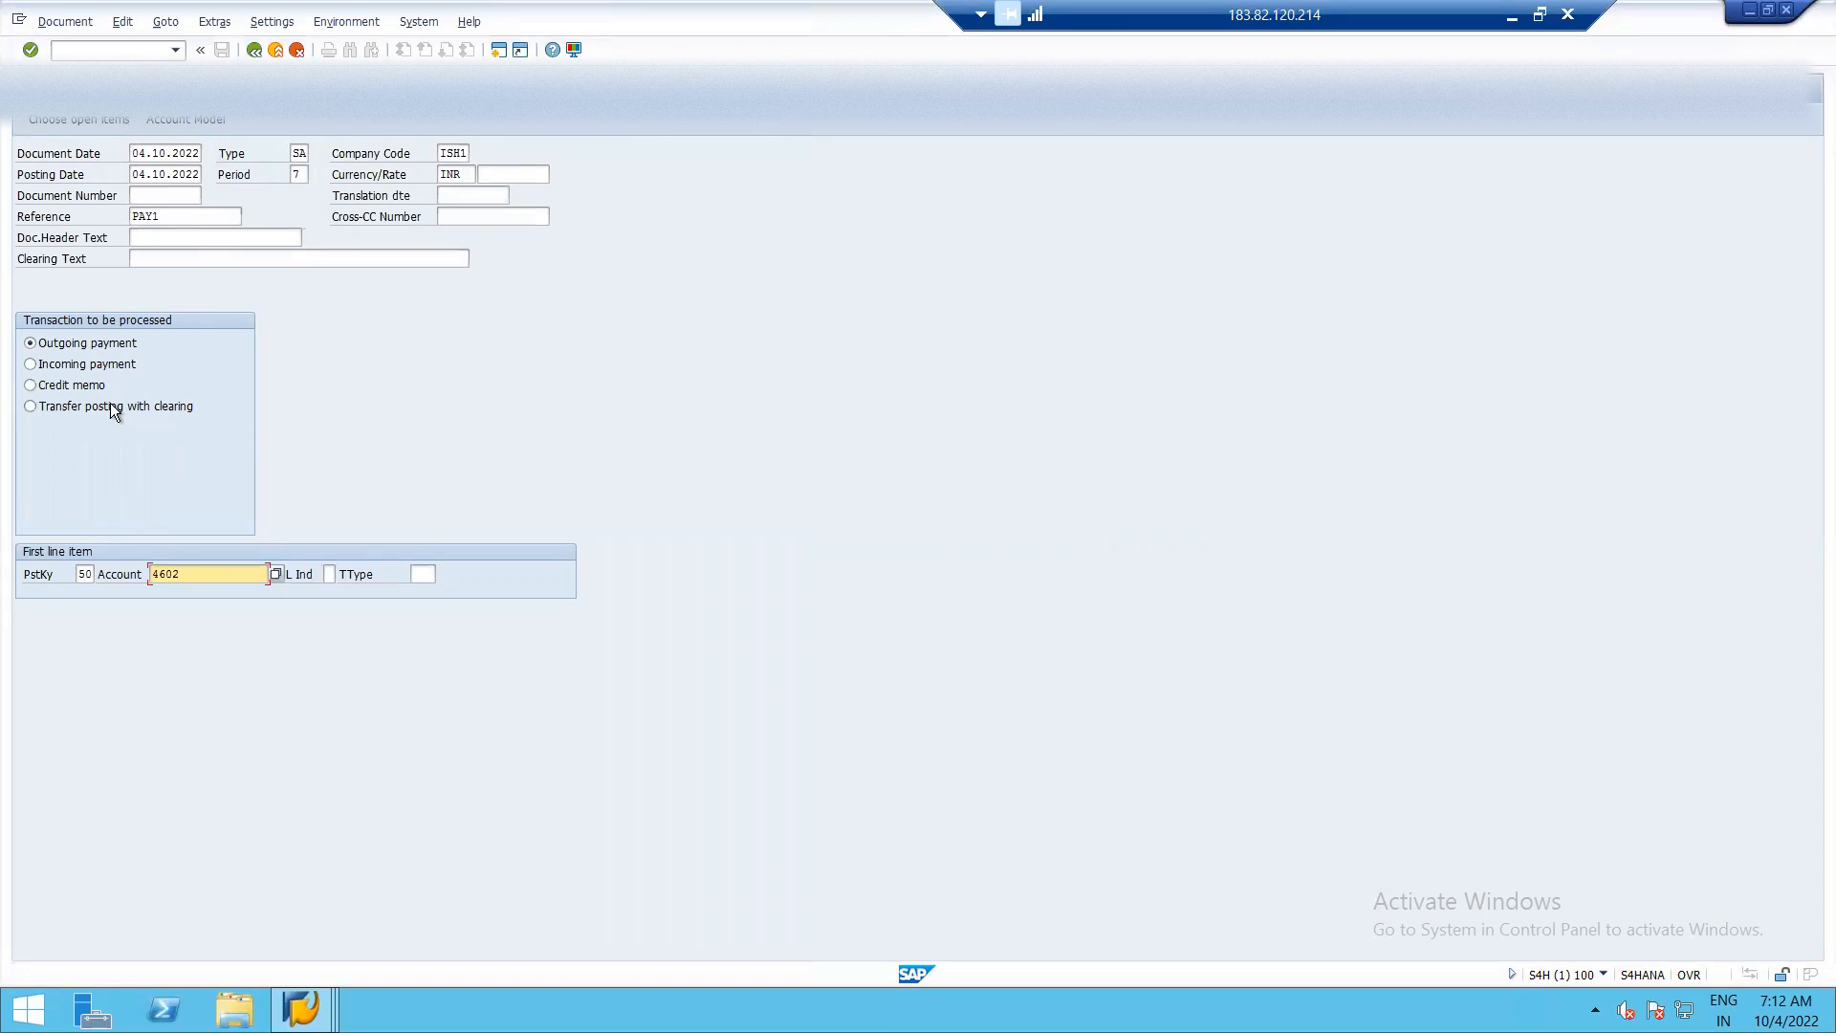
click(71, 118)
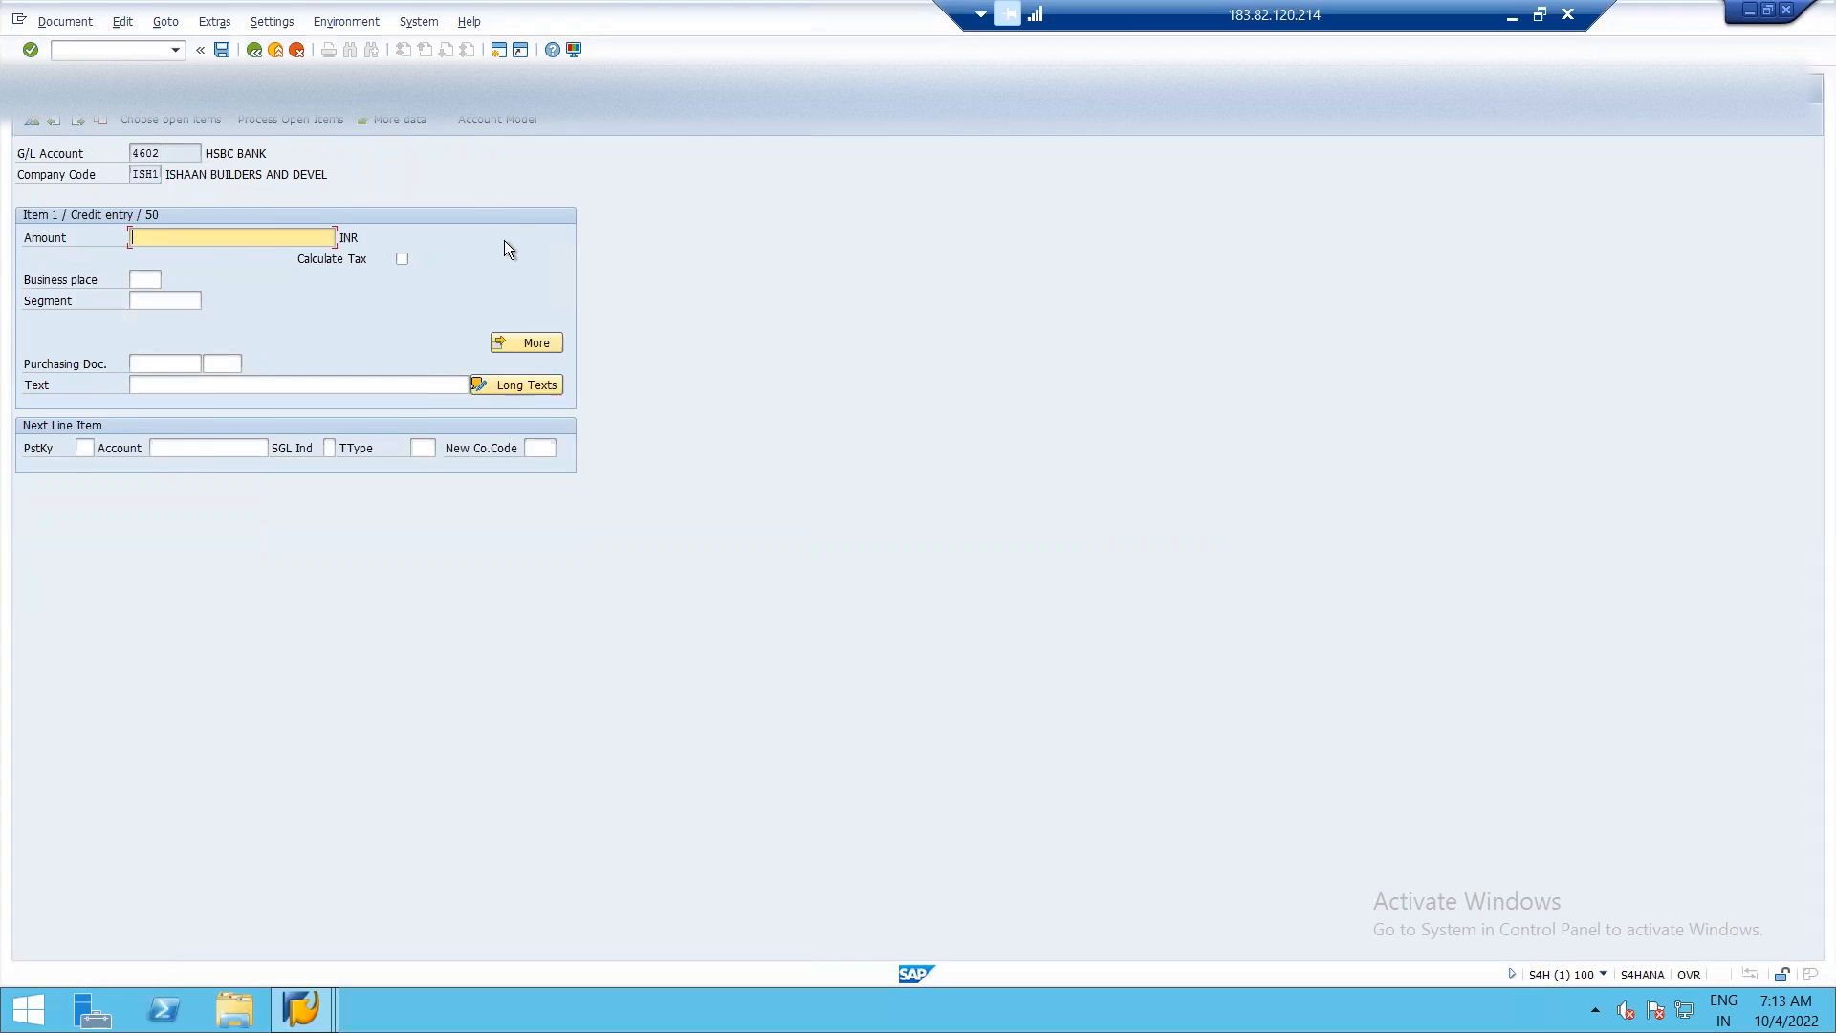
Check the rent item in the RENT PAYABLE list, and enter amount 15500 and text PAYMENT OF RENT DUE on the bank line.
key(alt+Tab)
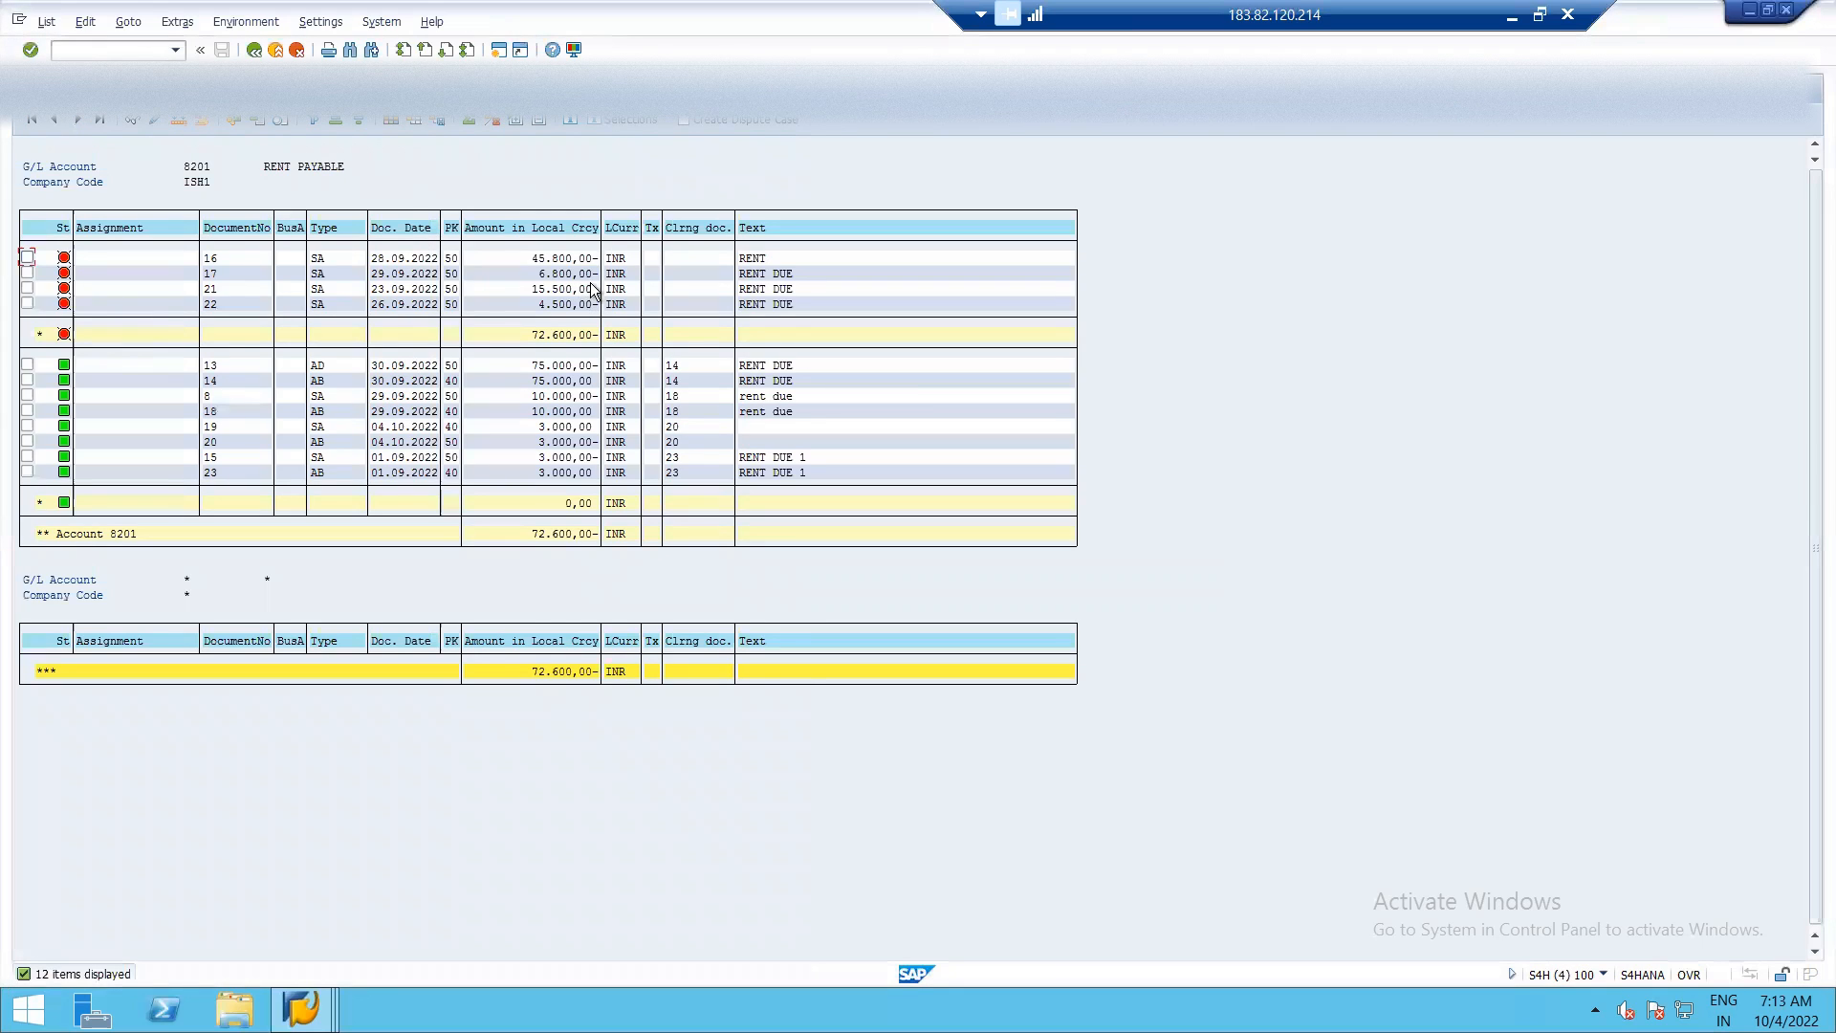
key(alt+Tab)
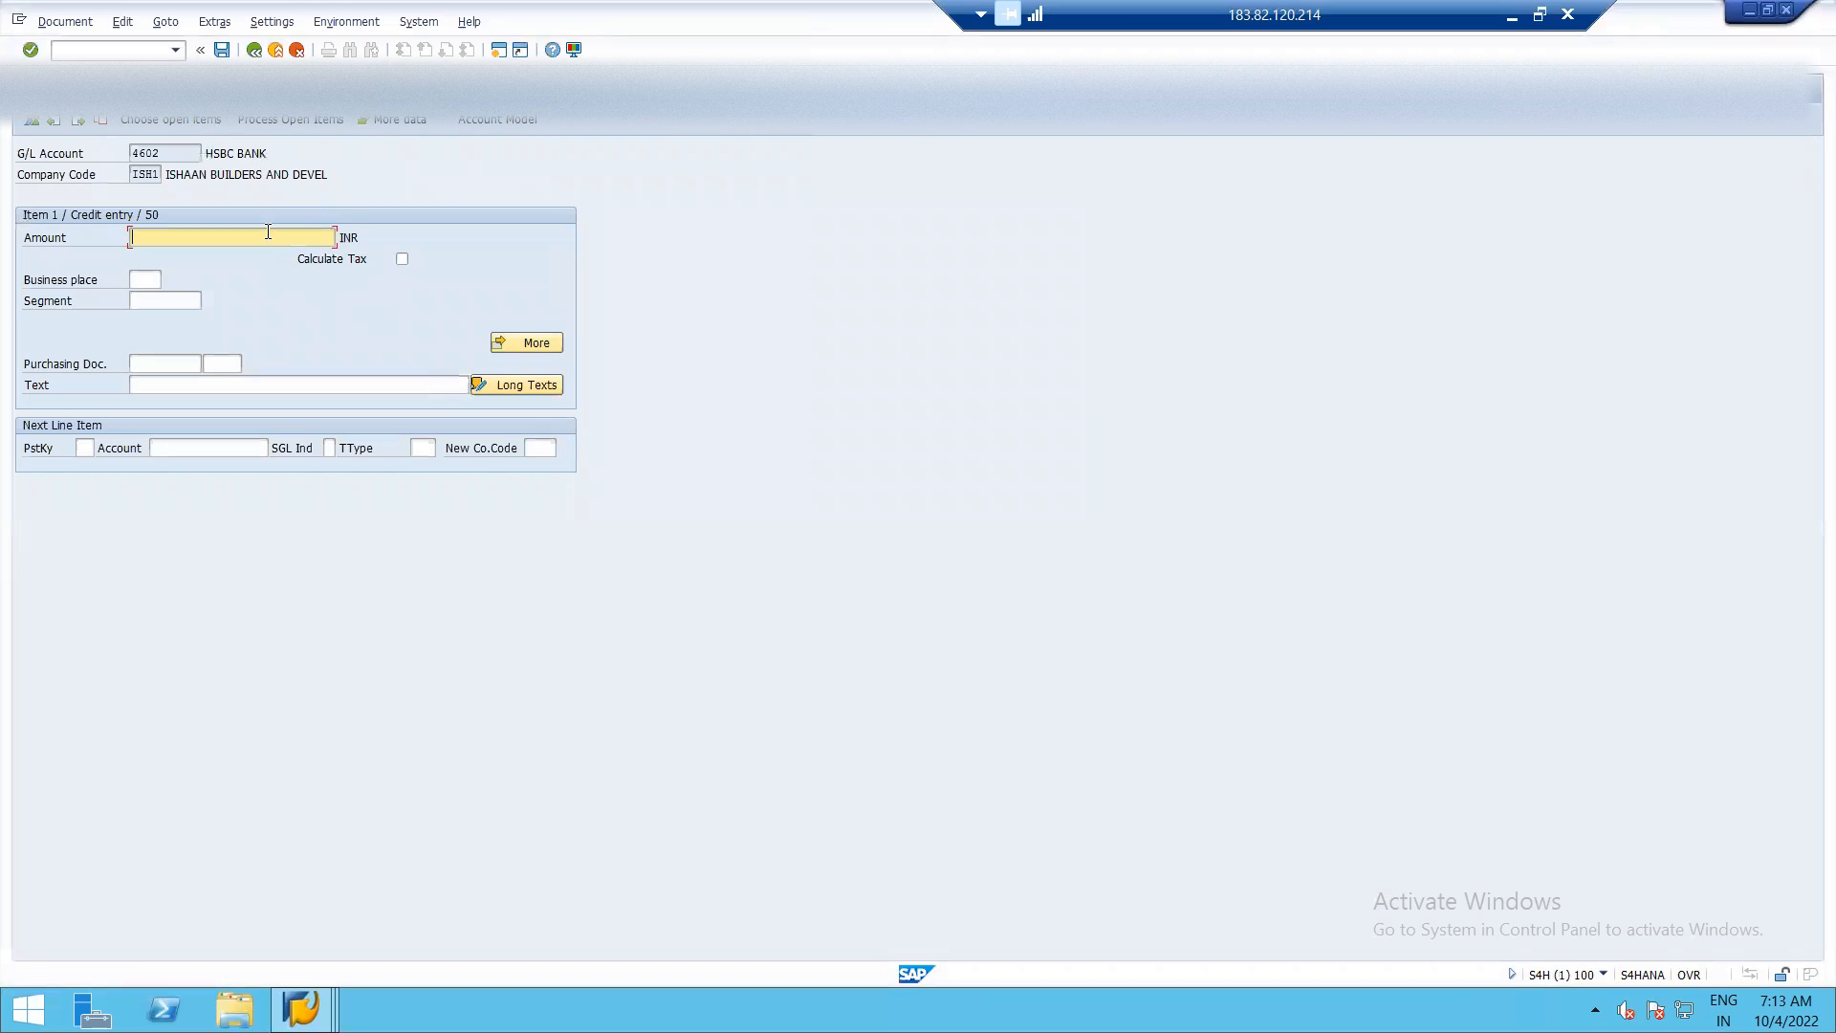
text(15500)
click(218, 383)
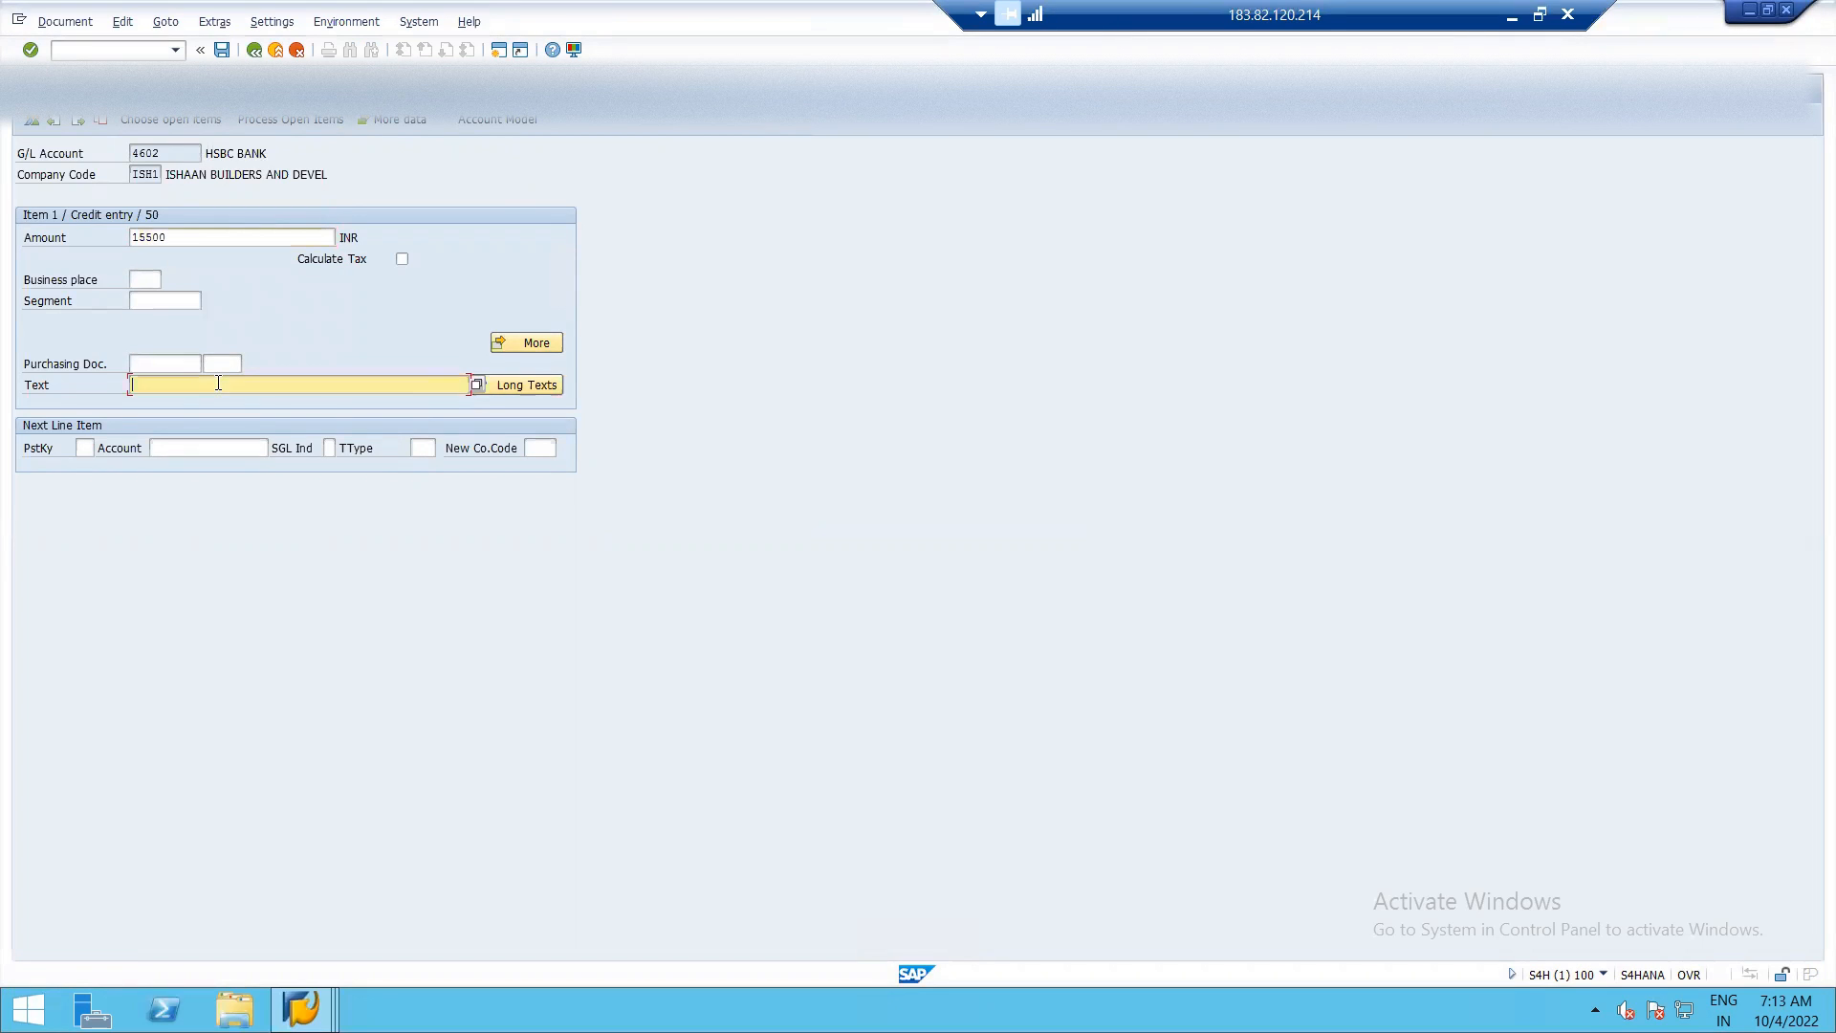
text(PAYMENT OF RENT DUE)
Start the open item selection and look up account 8201 RENT PAYABLE in chart of accounts ISH1.
click(135, 119)
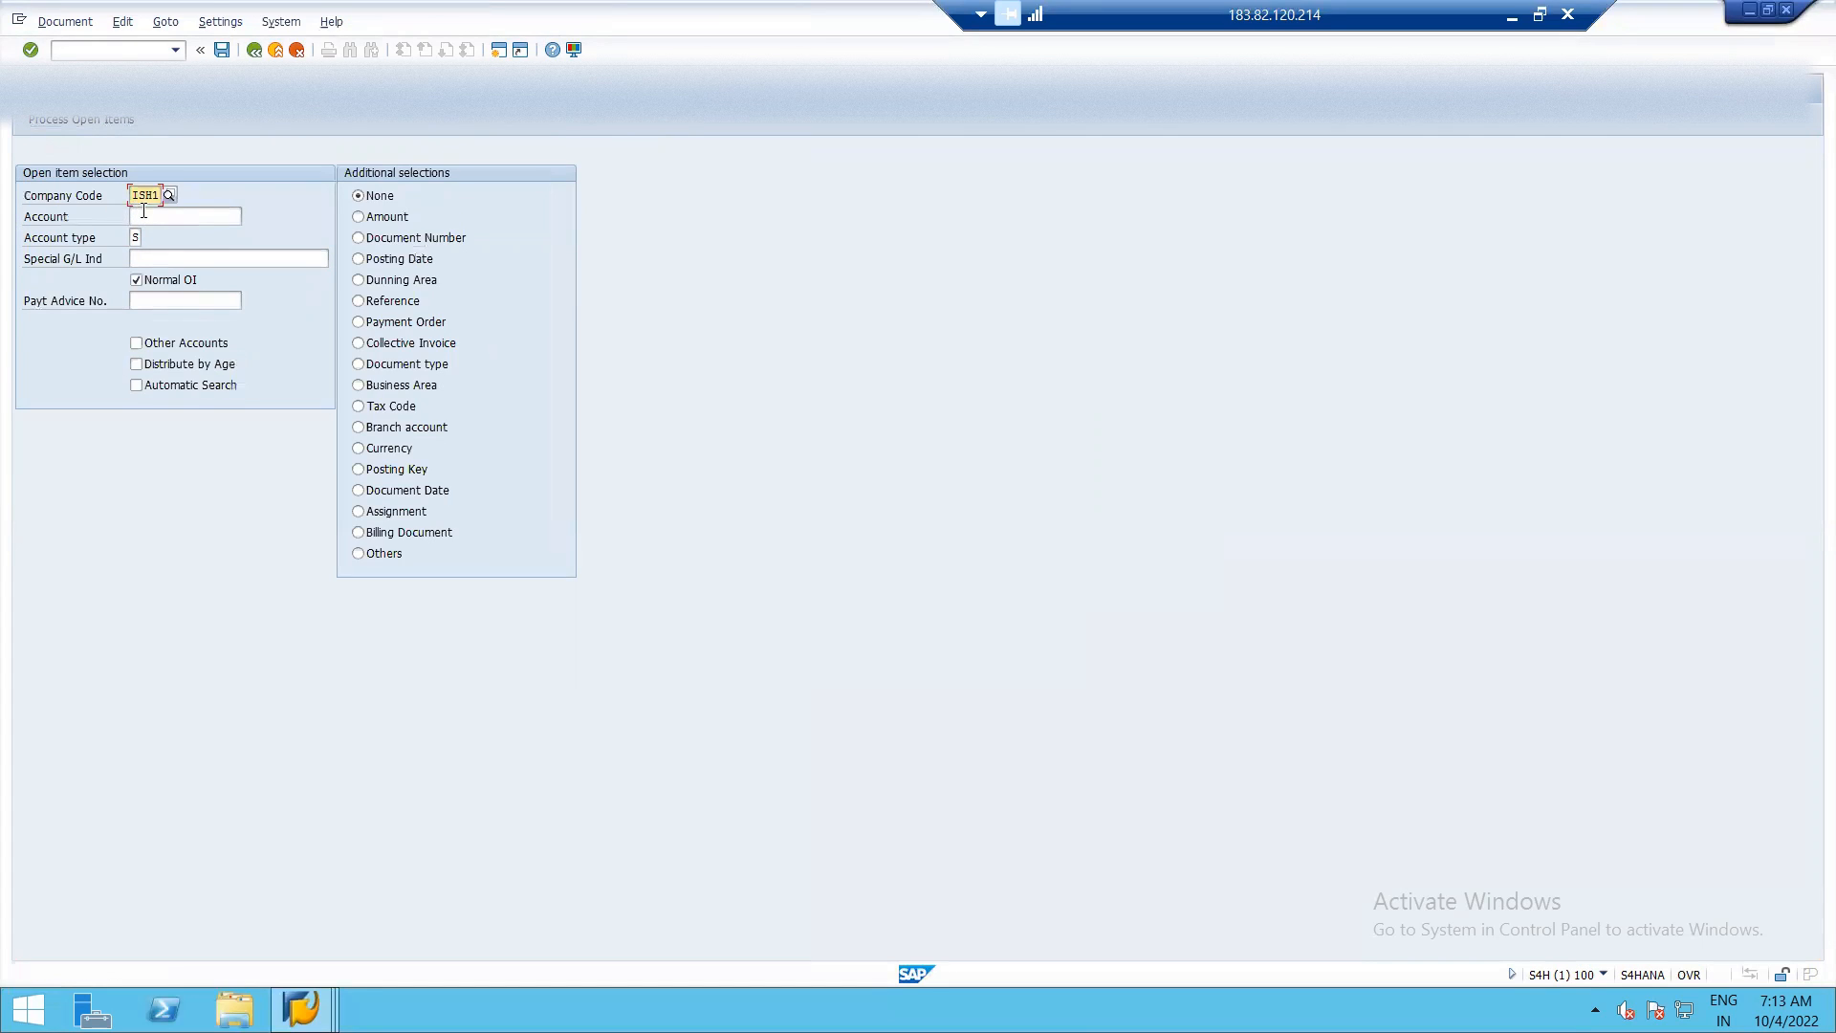
click(227, 218)
click(250, 216)
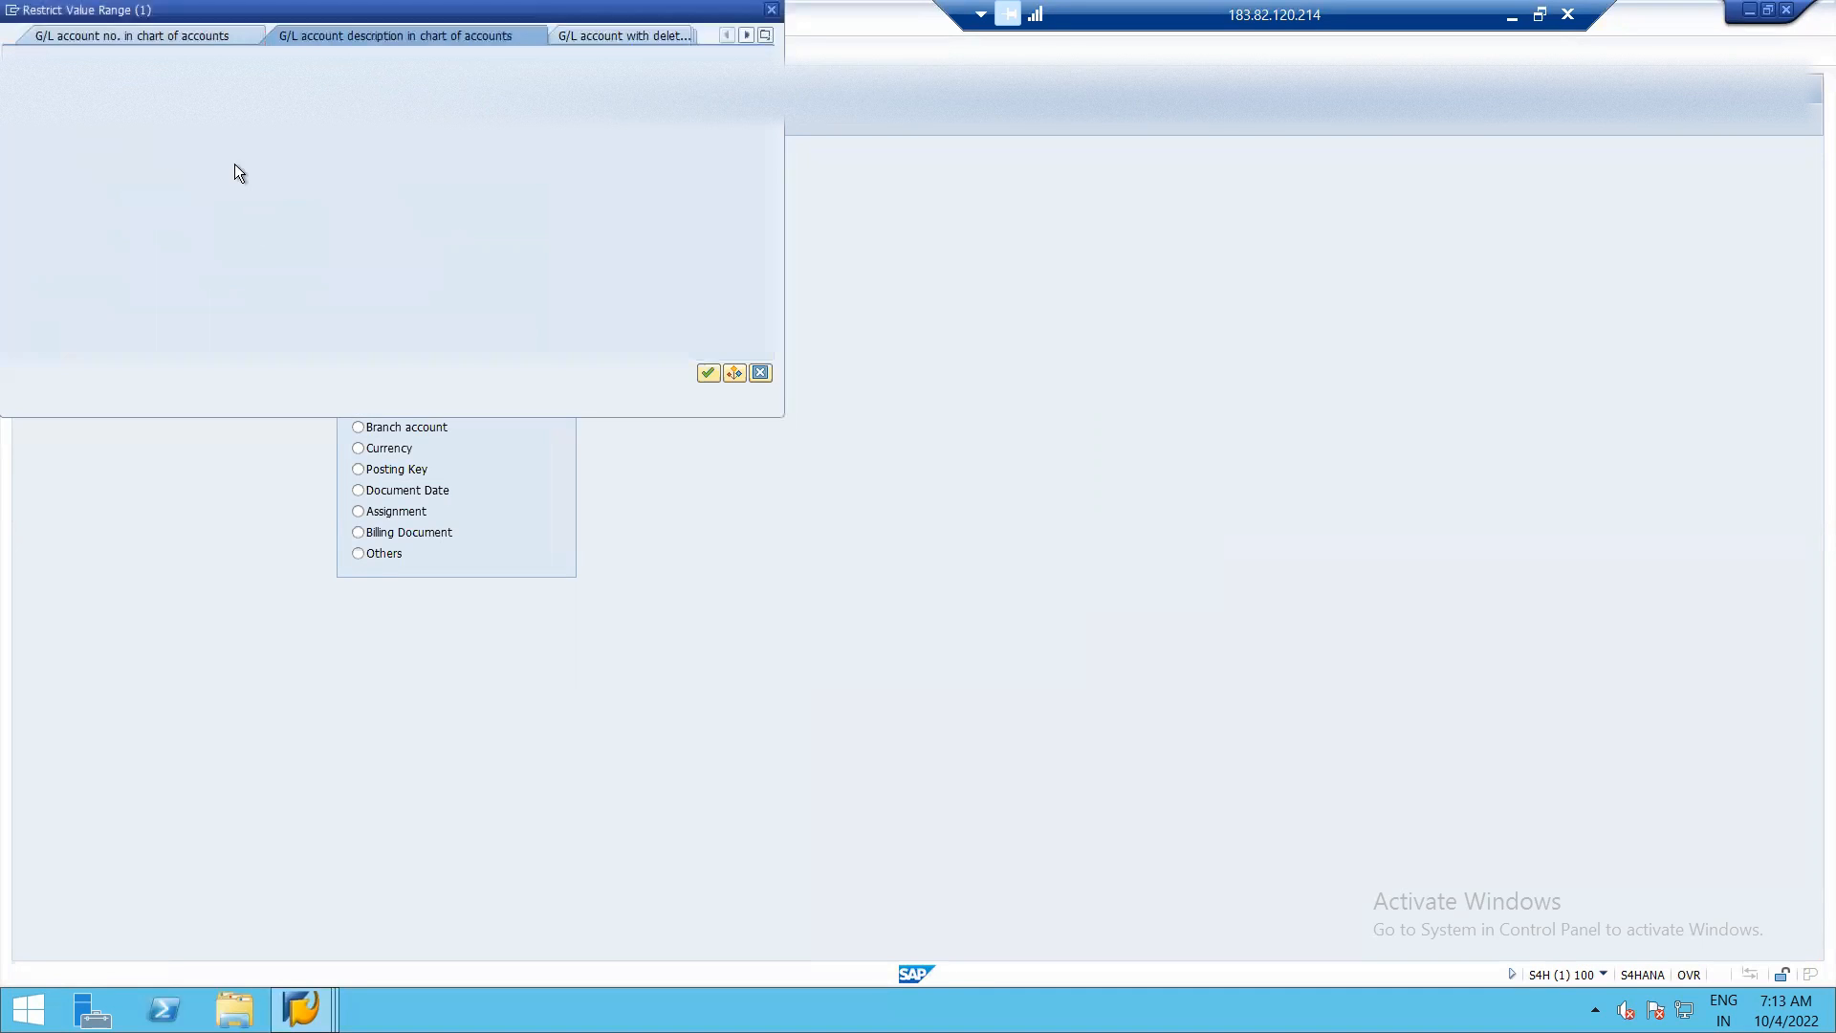
click(238, 151)
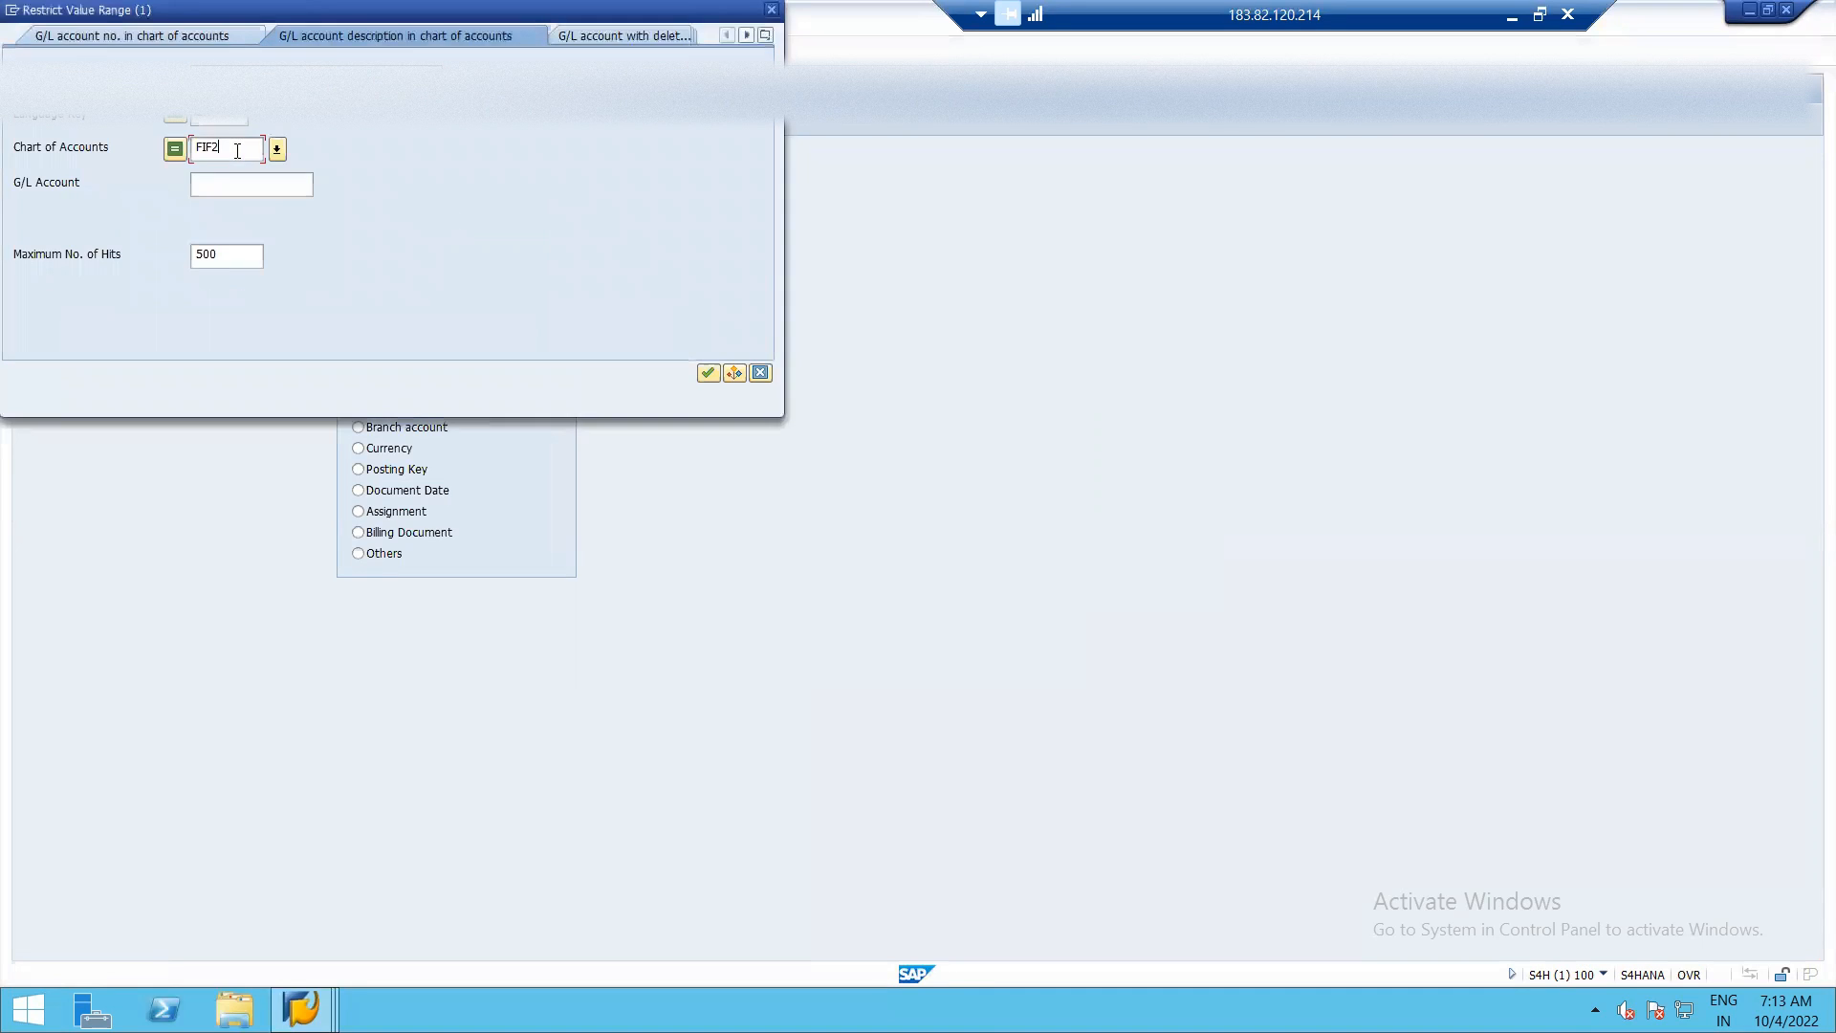
key(BackSpace)
key(BackSpace)
key(BackSpace)
key(BackSpace)
text(ISH1)
key(Return)
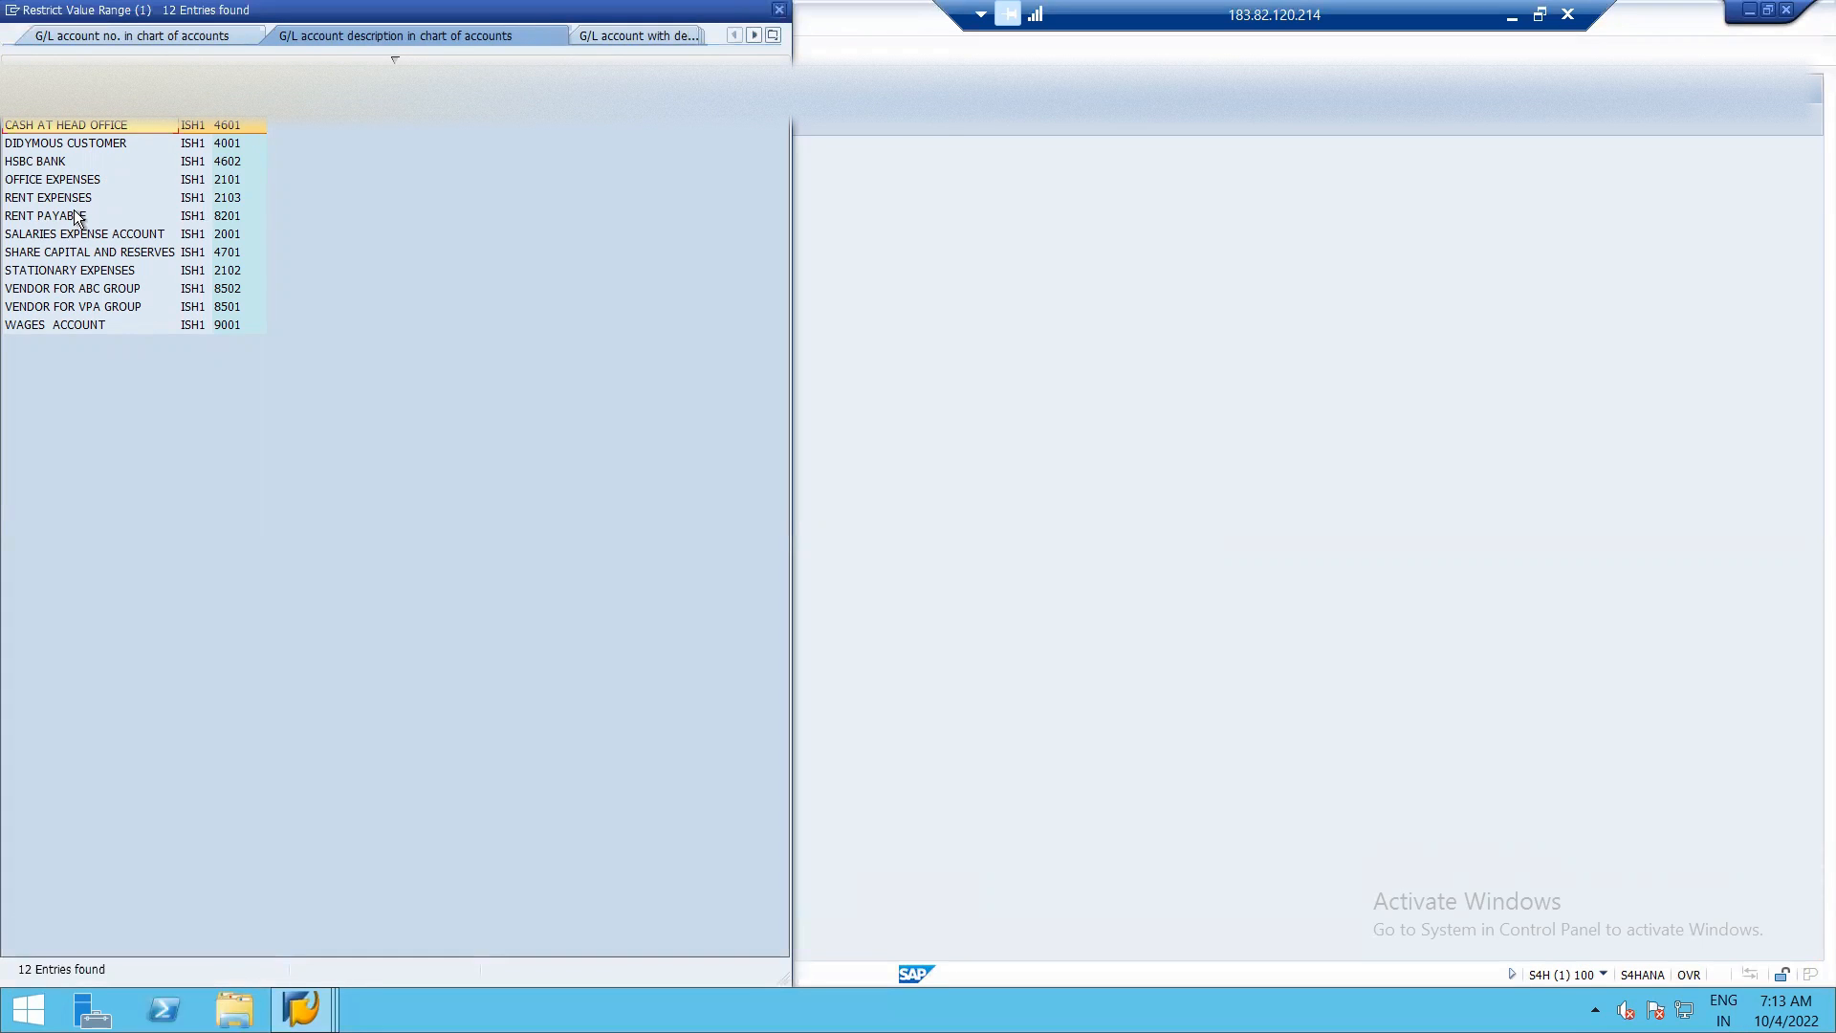
double_click(74, 213)
Process the open items of RENT PAYABLE, deactivate all of them, and activate only document 21 for 15.500,00.
key(F8)
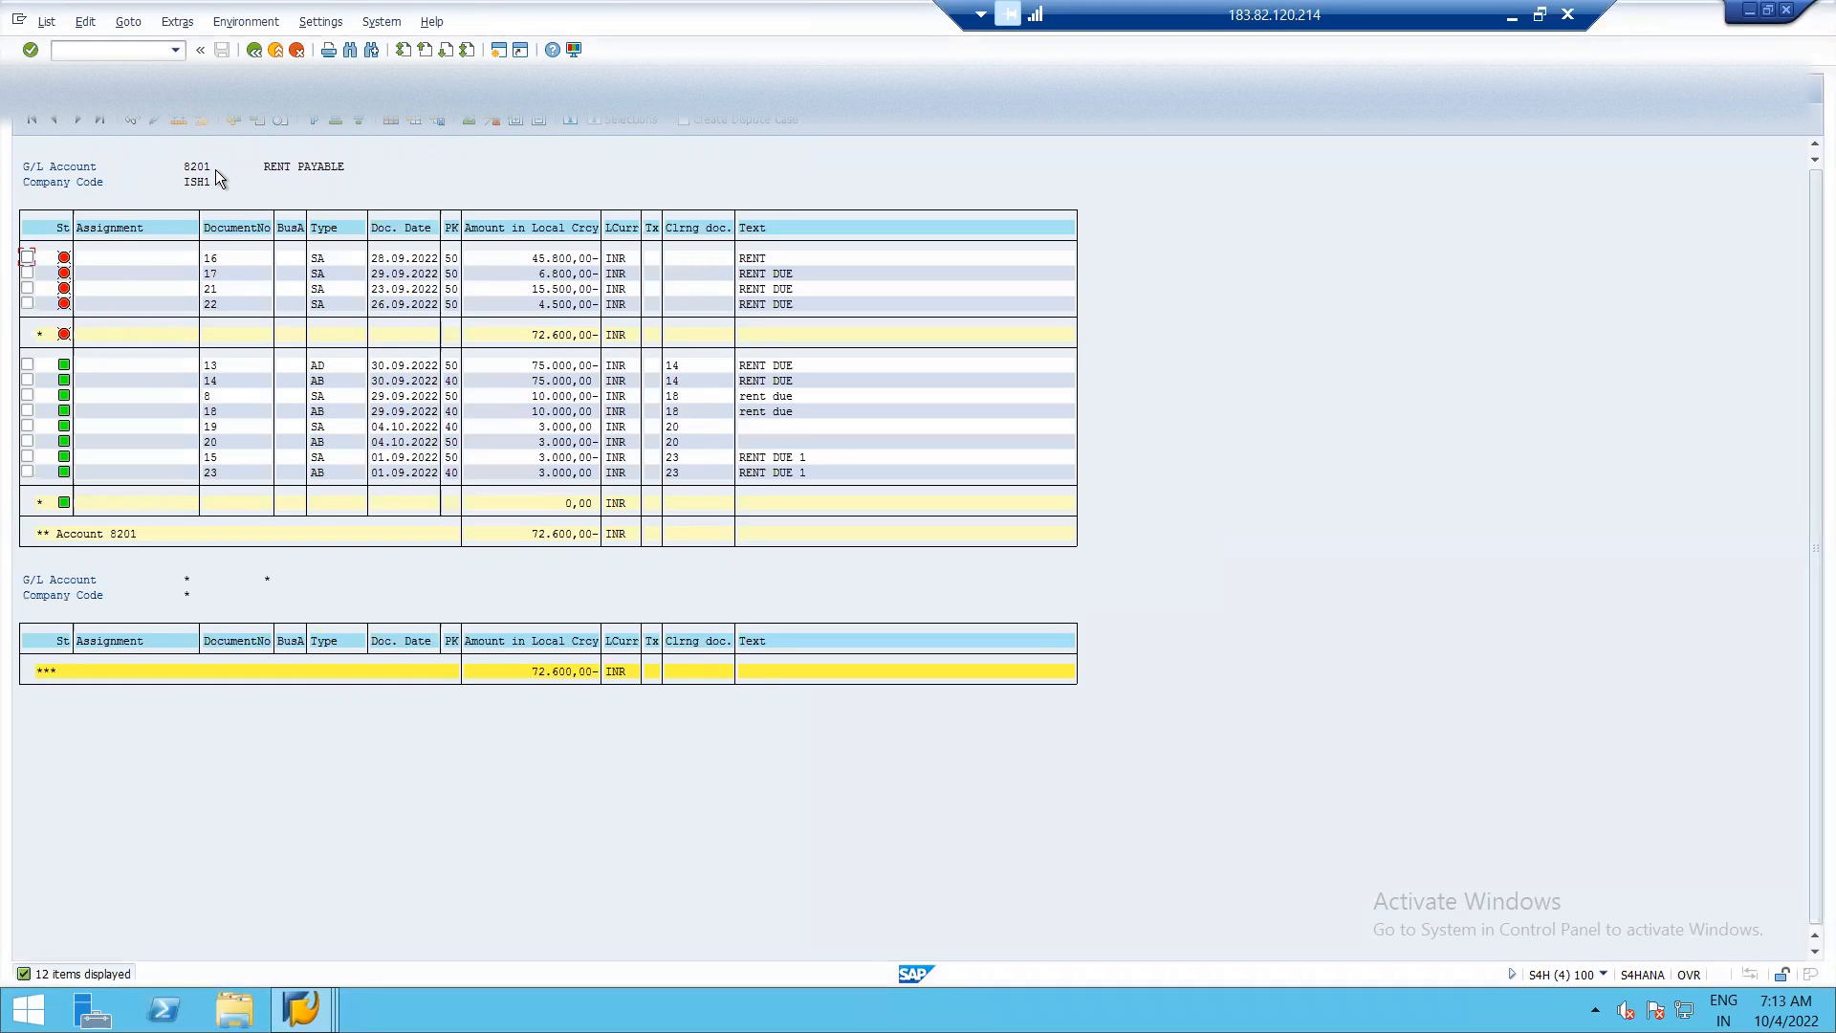
key(alt+Tab)
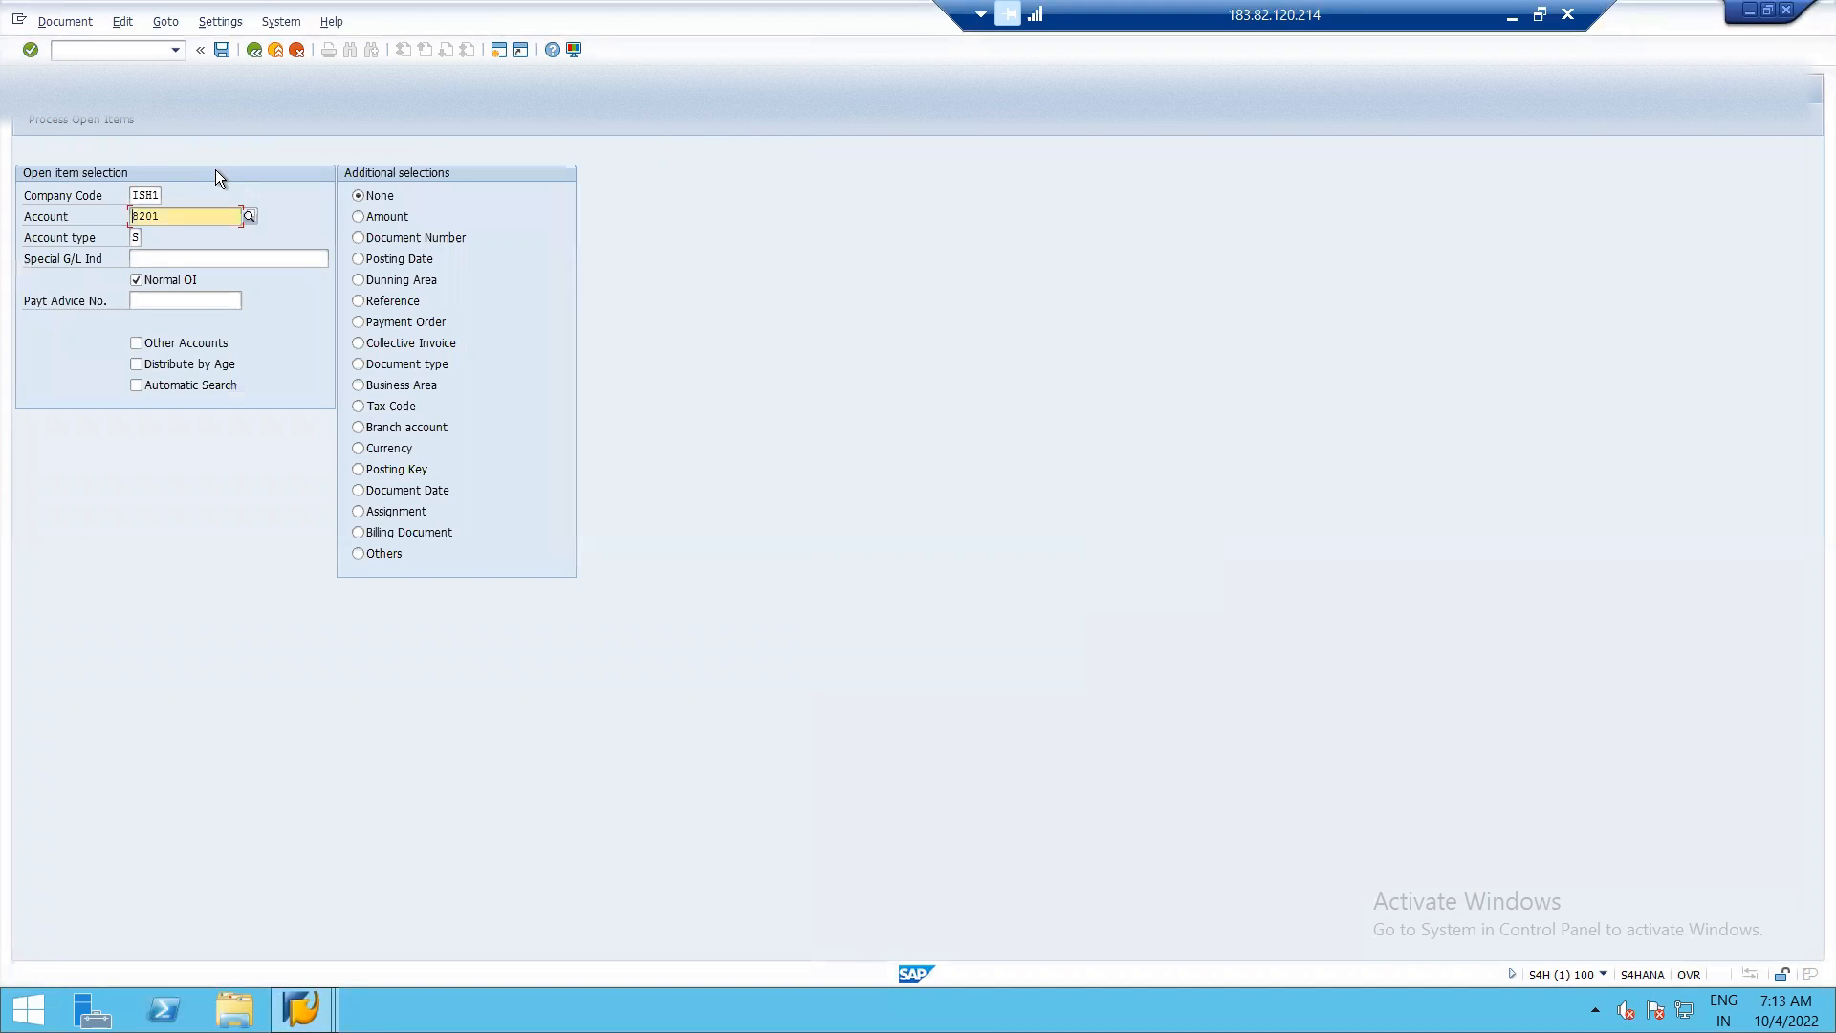
click(57, 122)
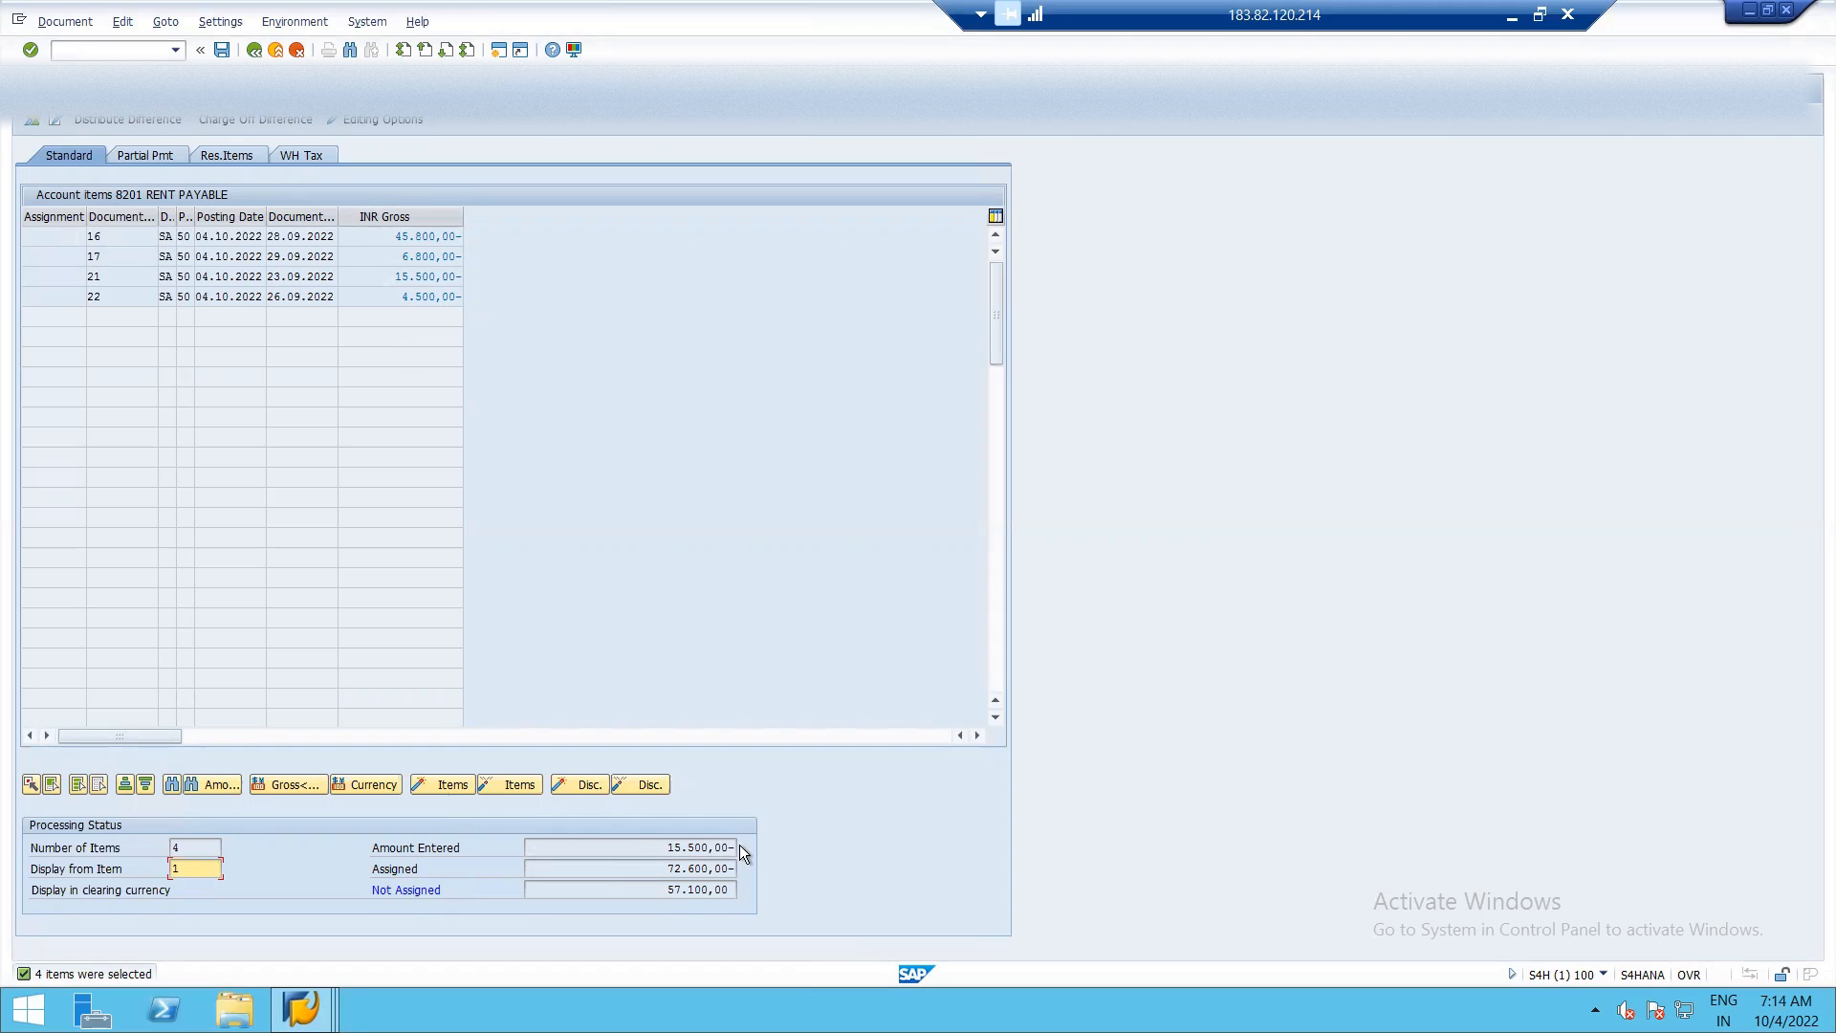
click(74, 789)
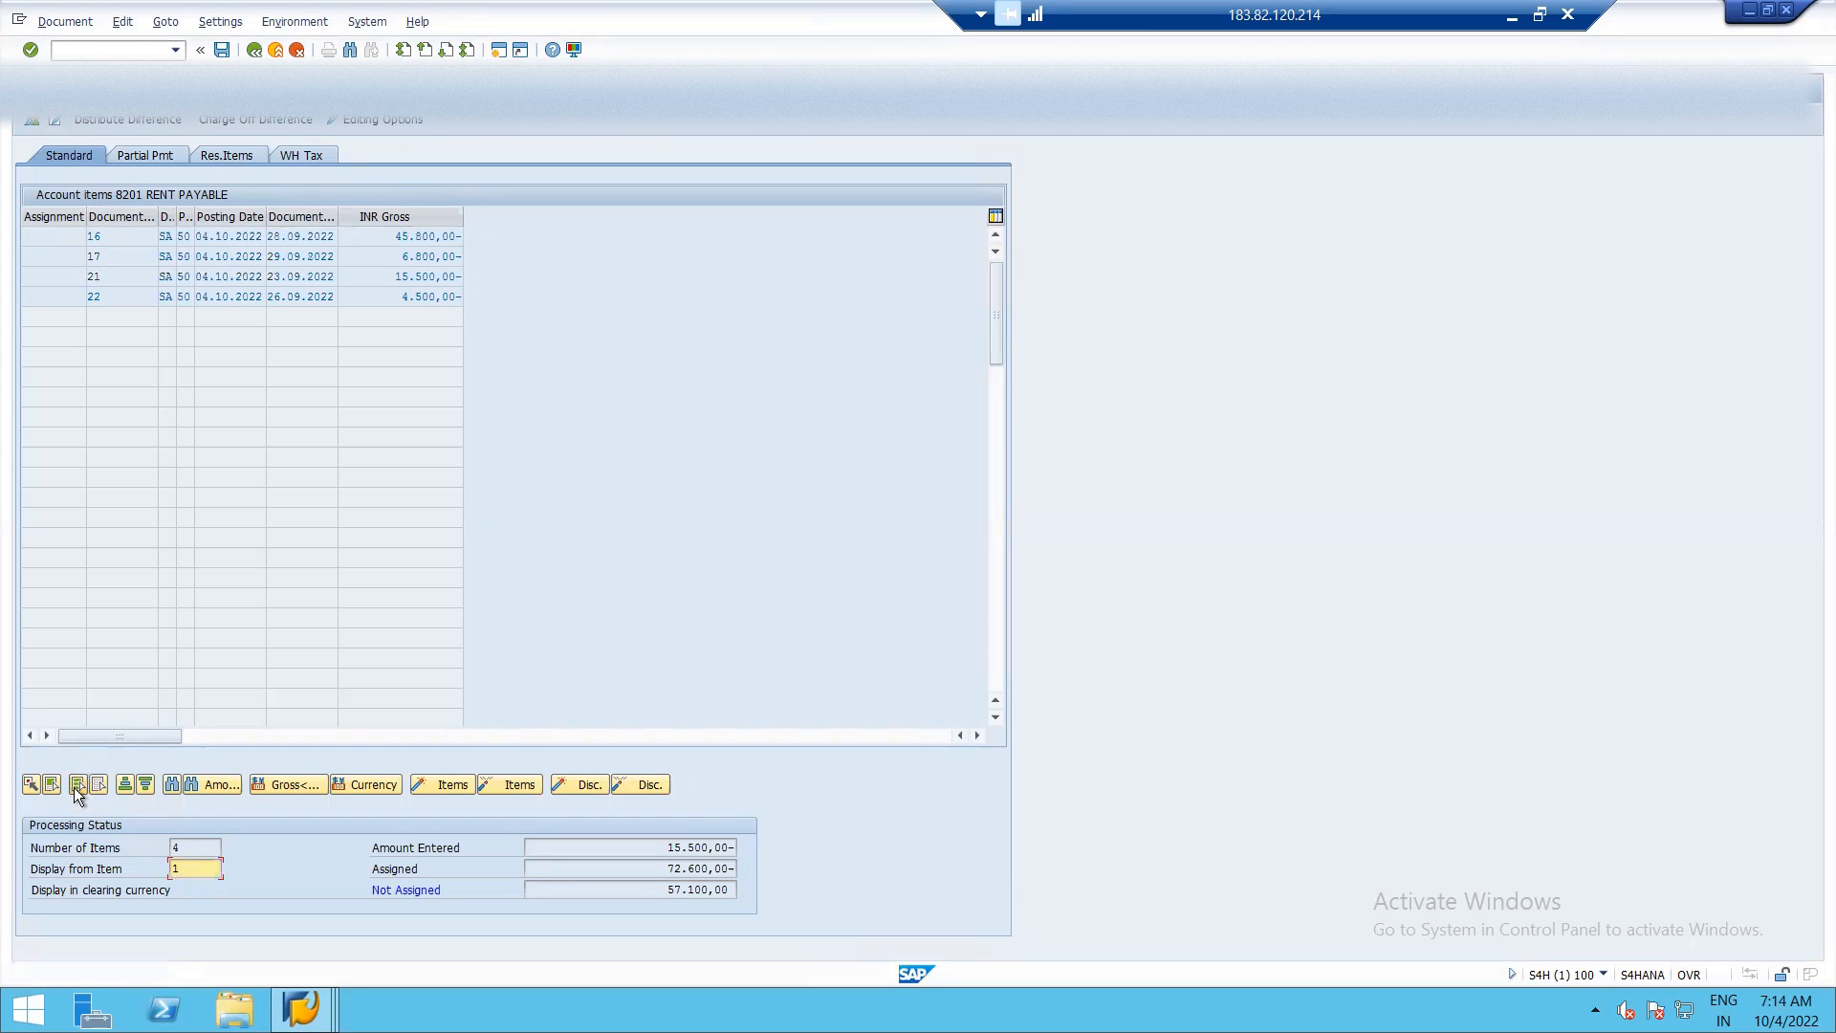
click(524, 784)
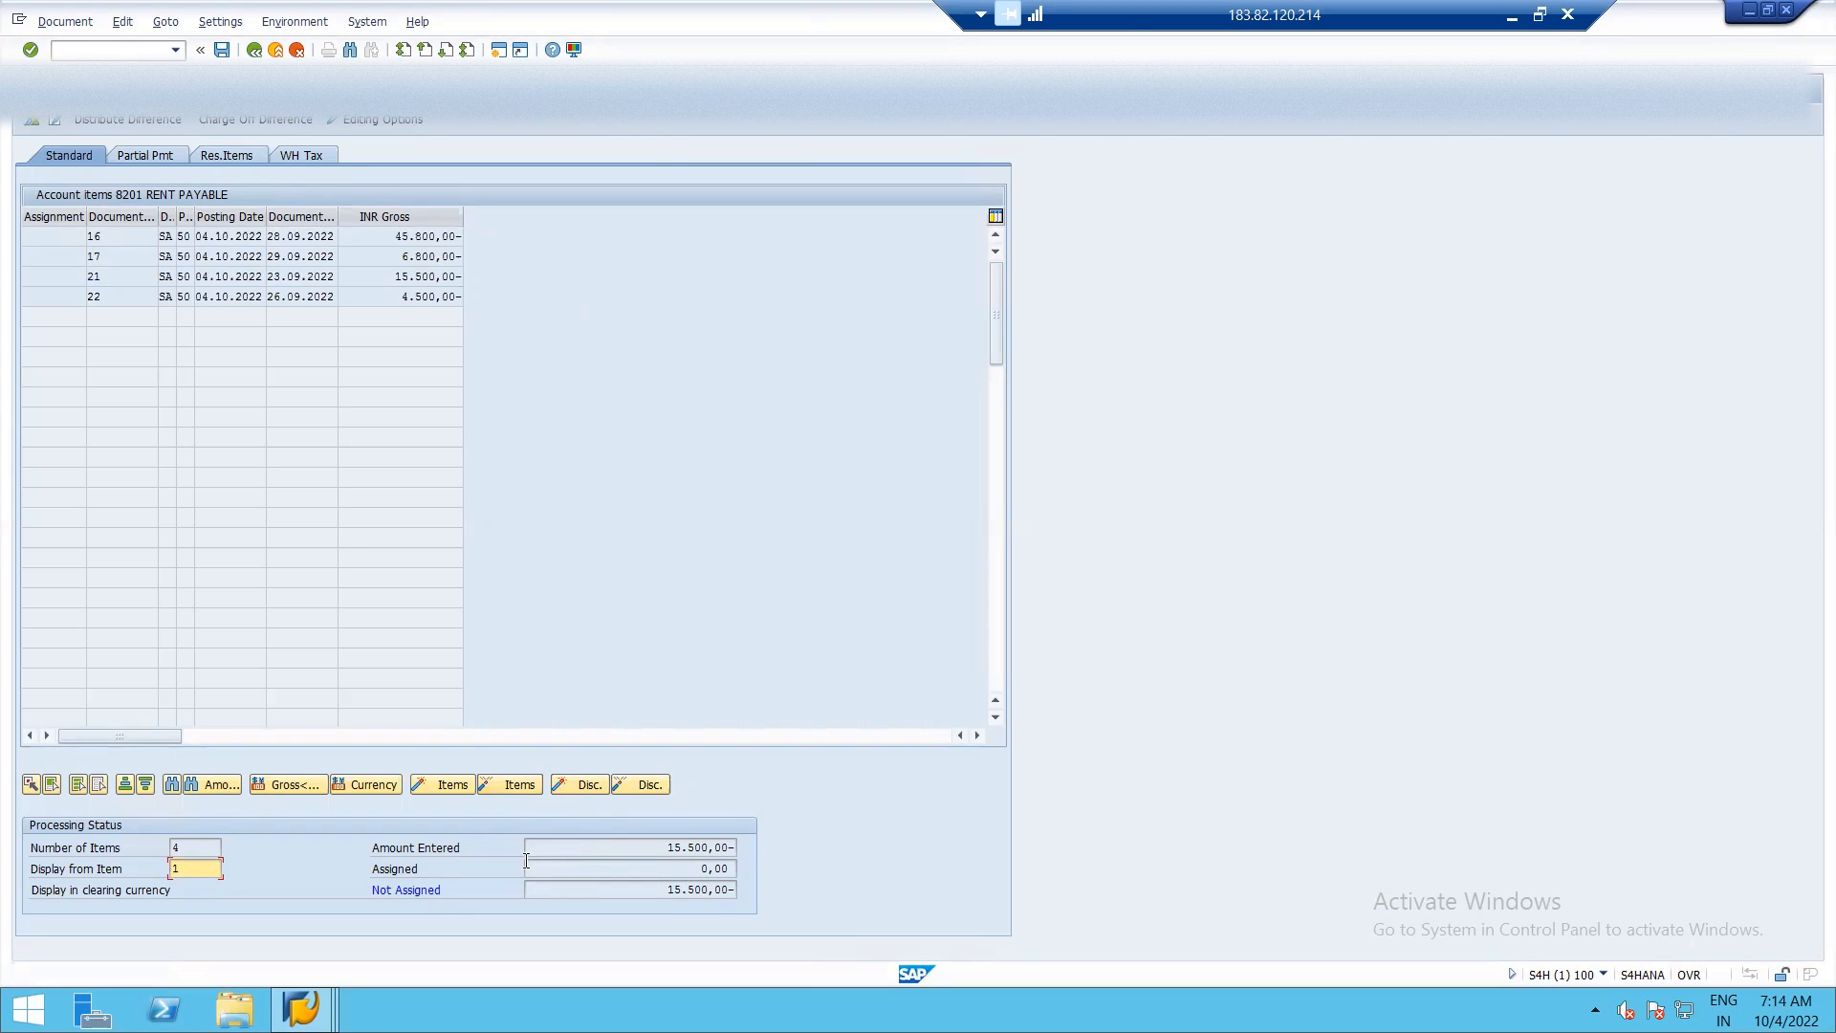
double_click(396, 276)
Simulate the clearing document and post the payment.
click(84, 21)
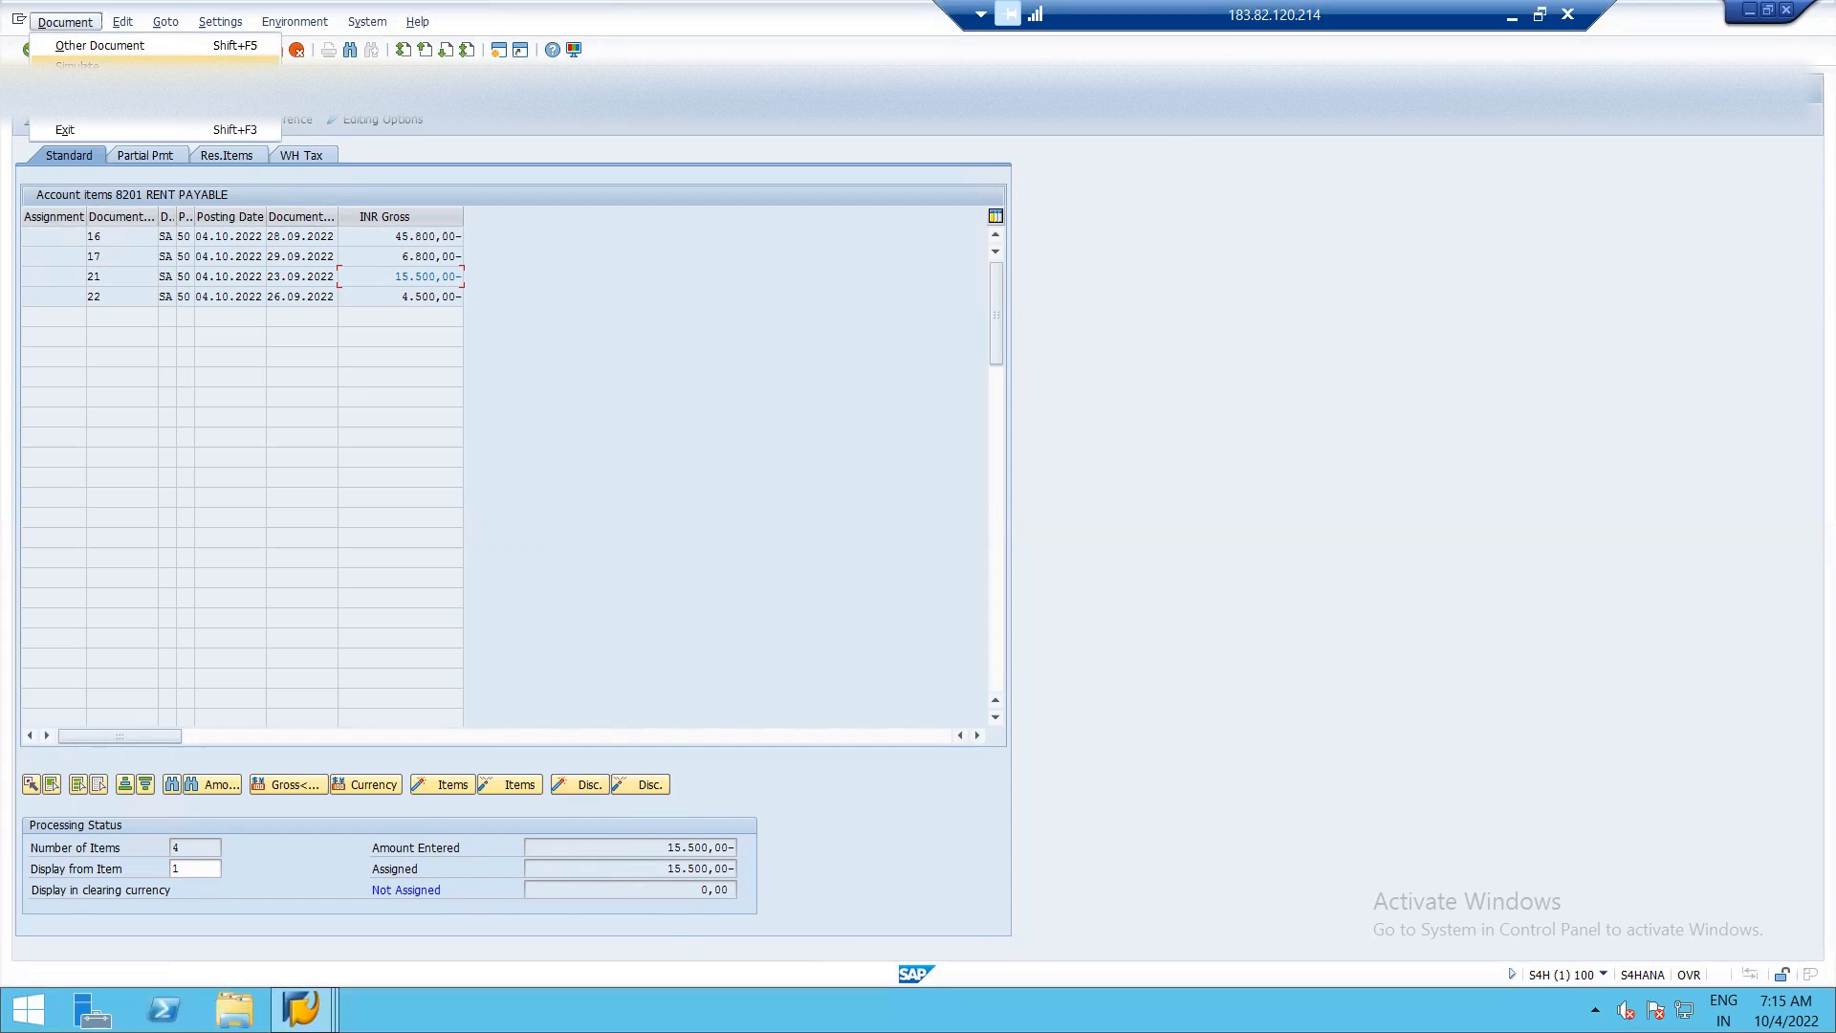
click(96, 65)
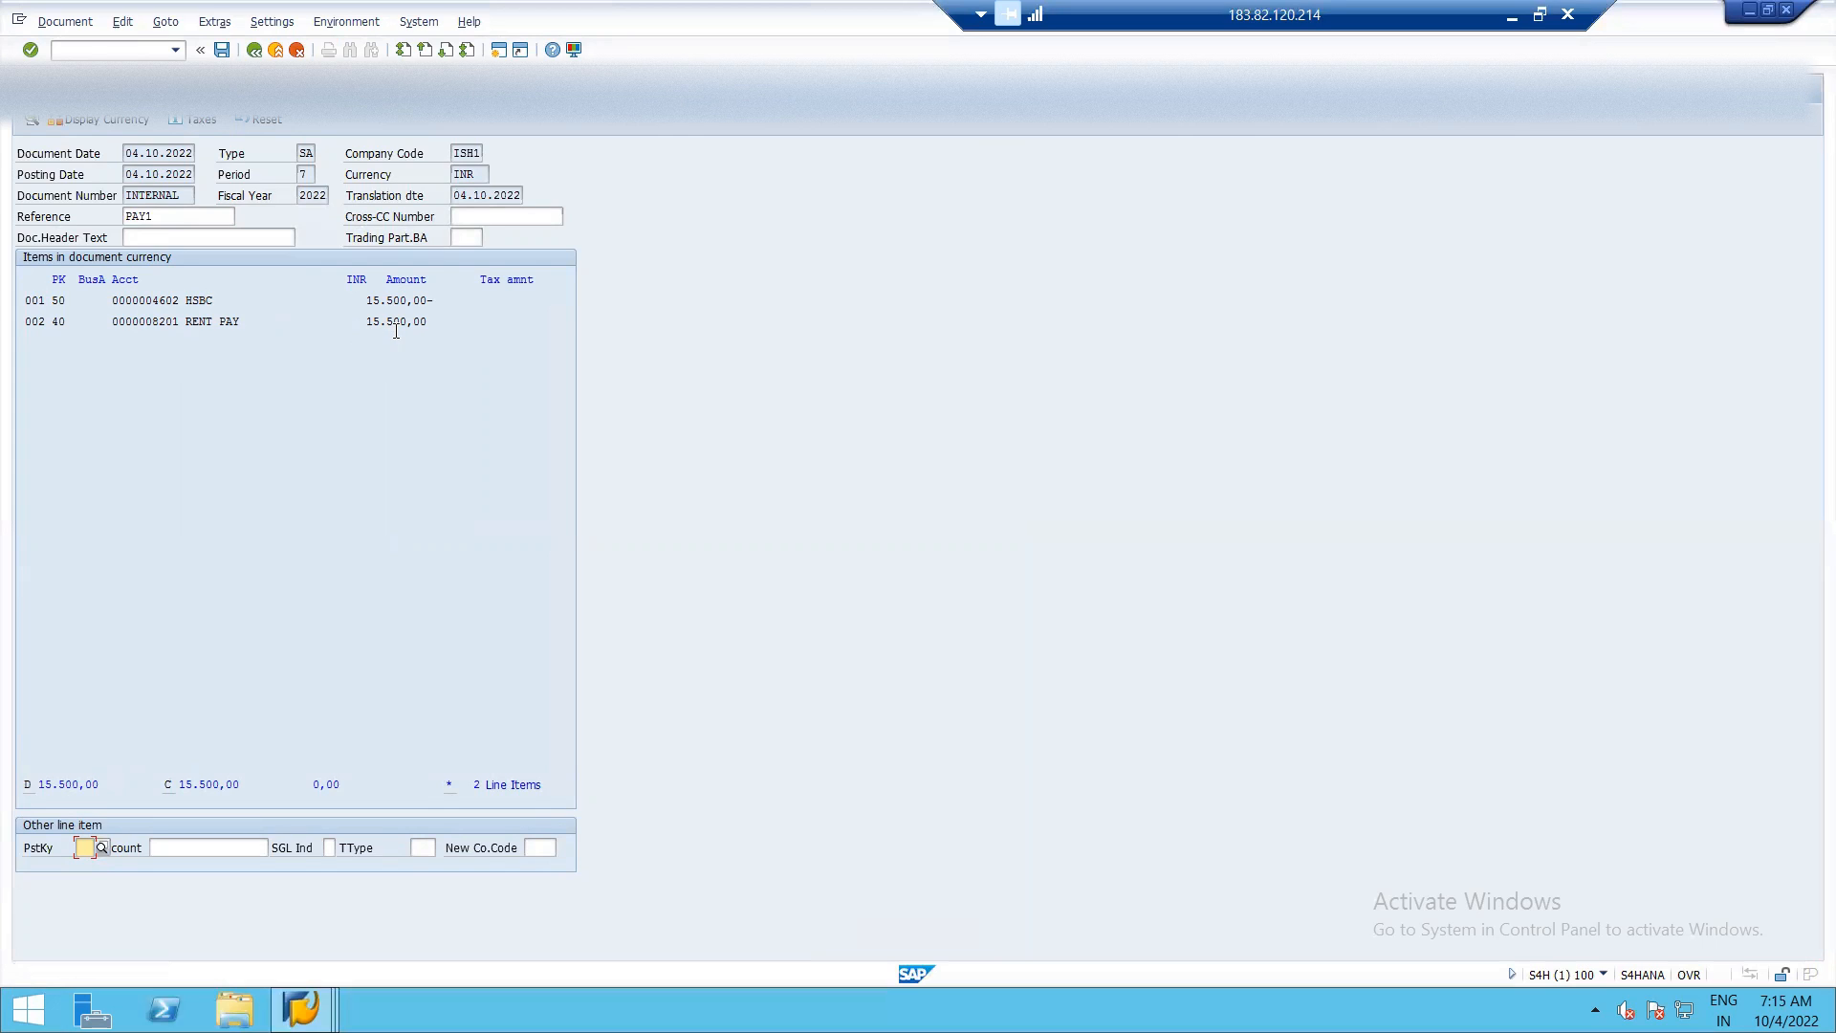
click(222, 49)
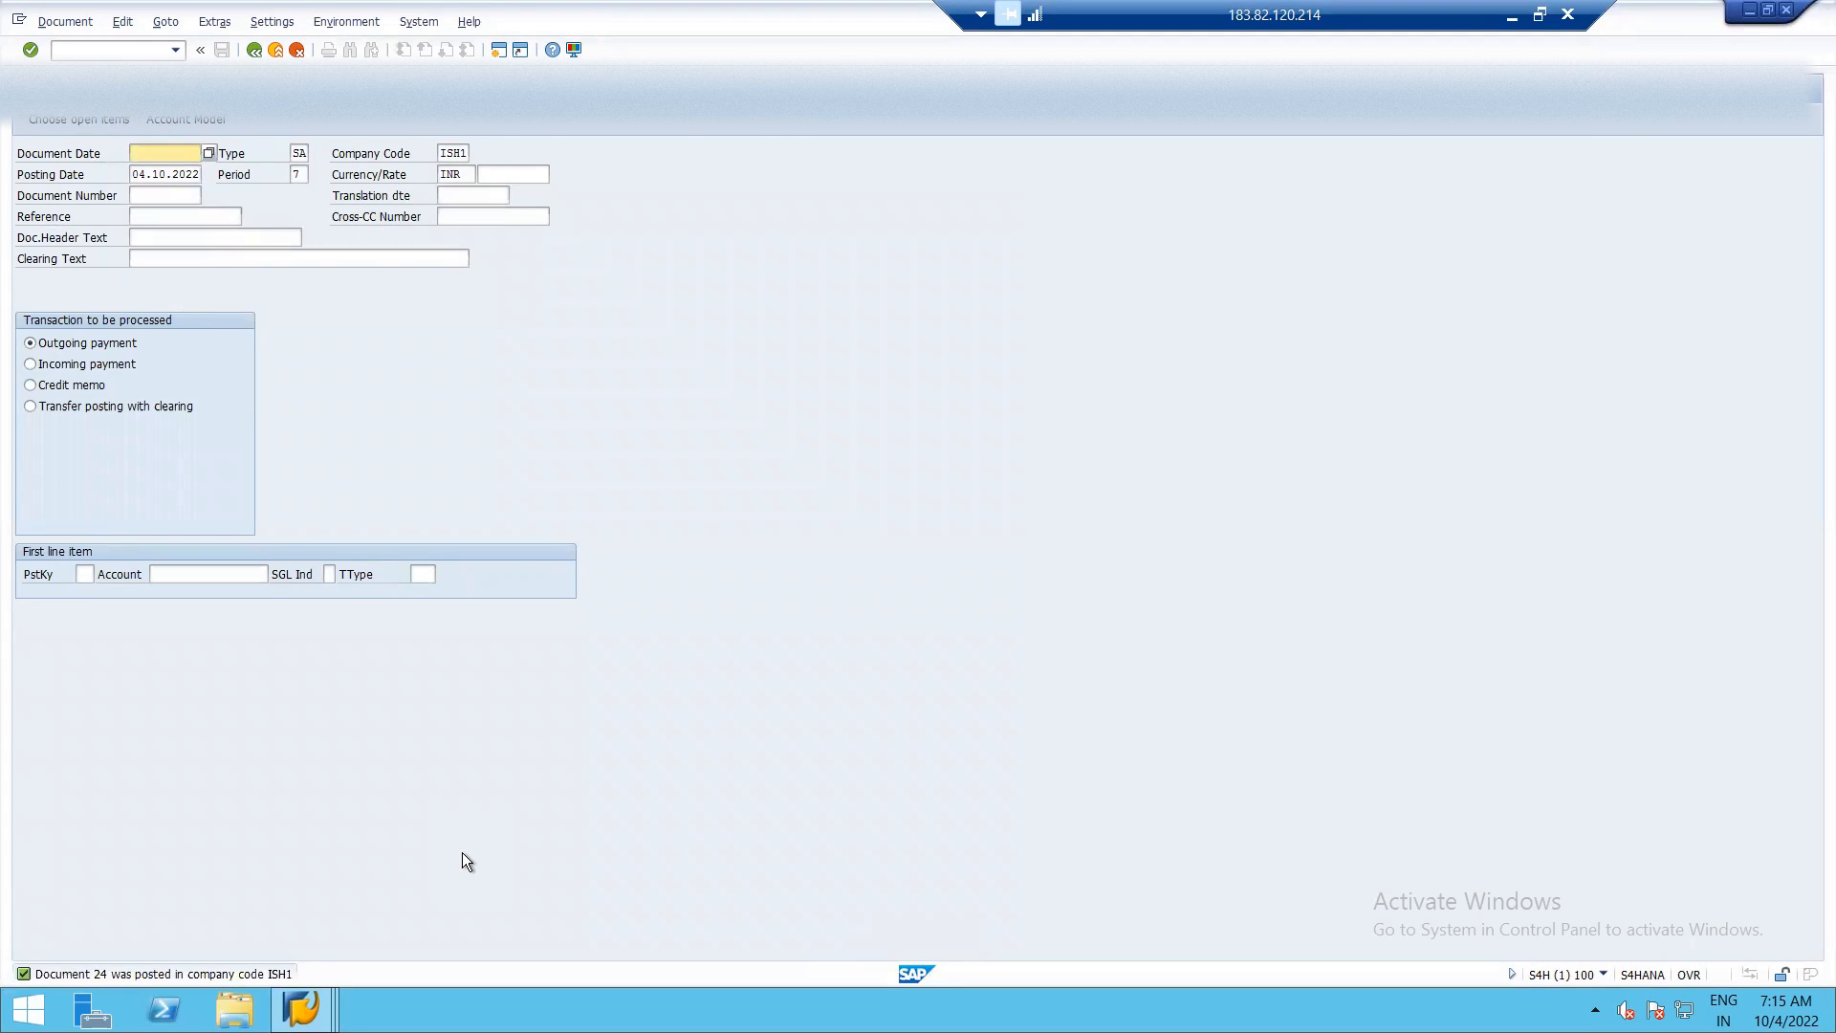
Refresh the RENT PAYABLE line item list to check how the payment cleared the rent item, and return to the payment entry.
key(alt+Tab)
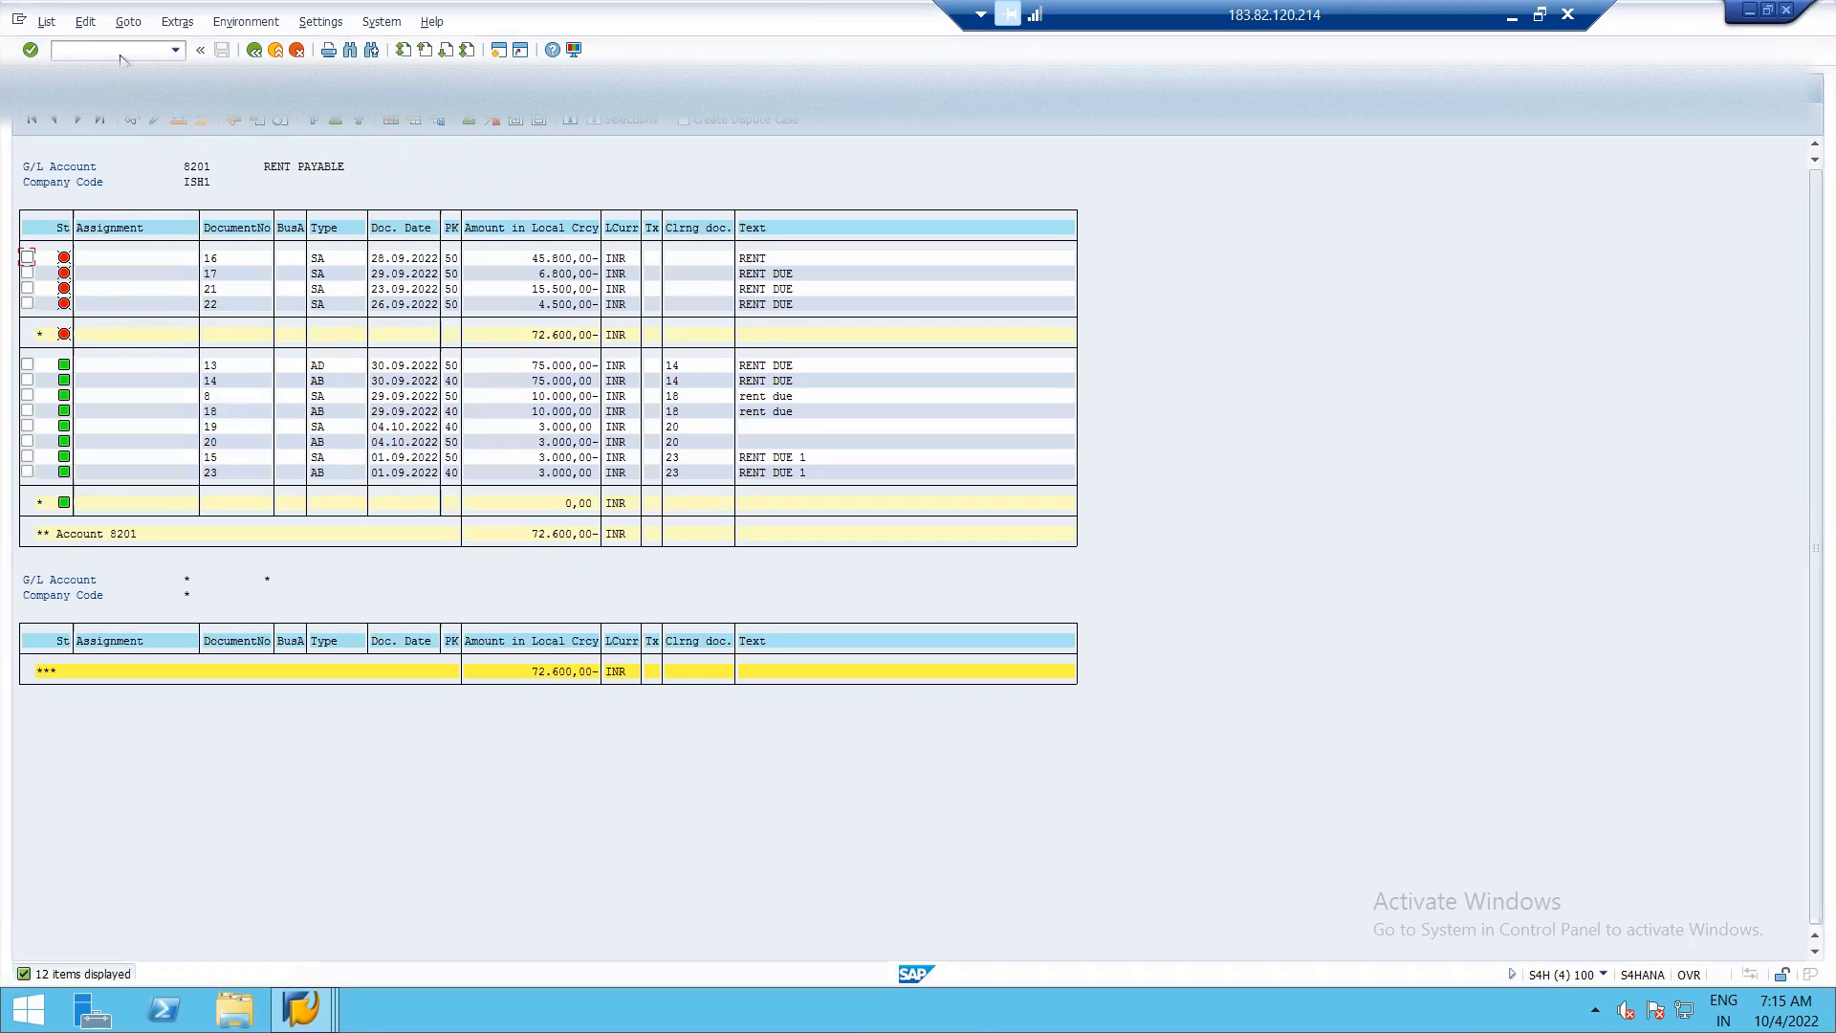
click(55, 25)
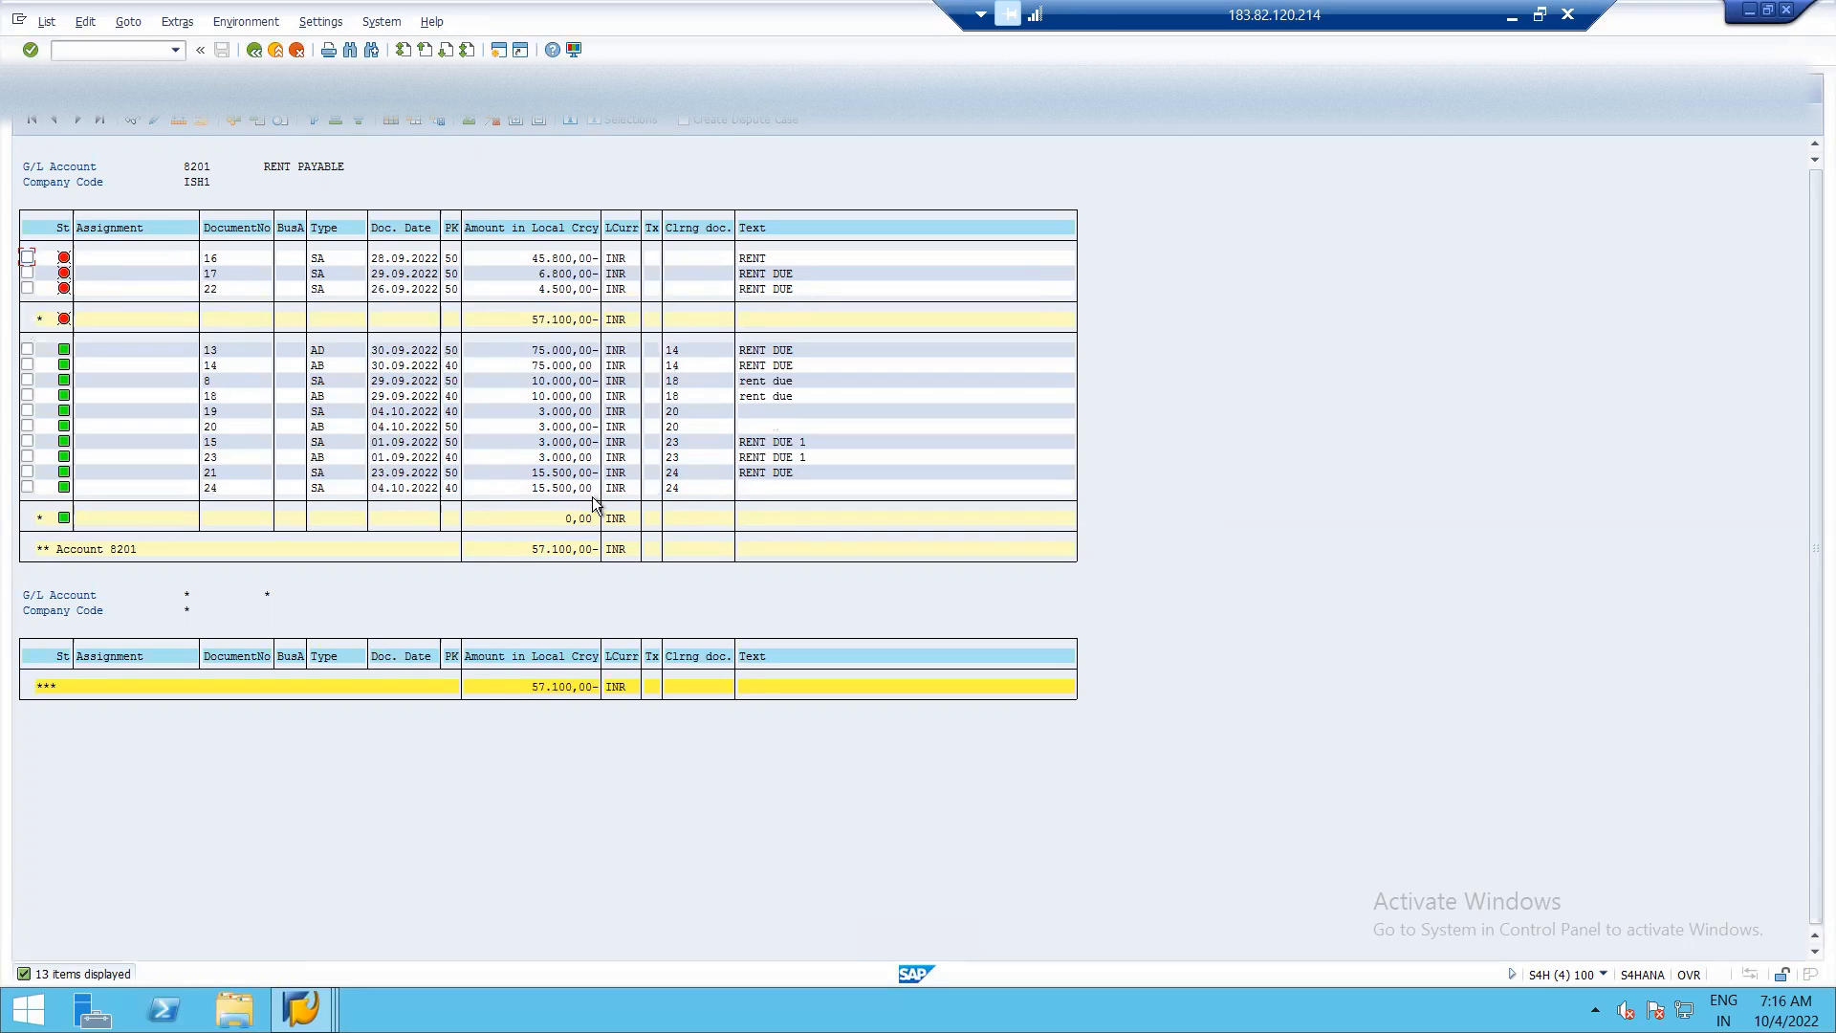
key(alt+Tab)
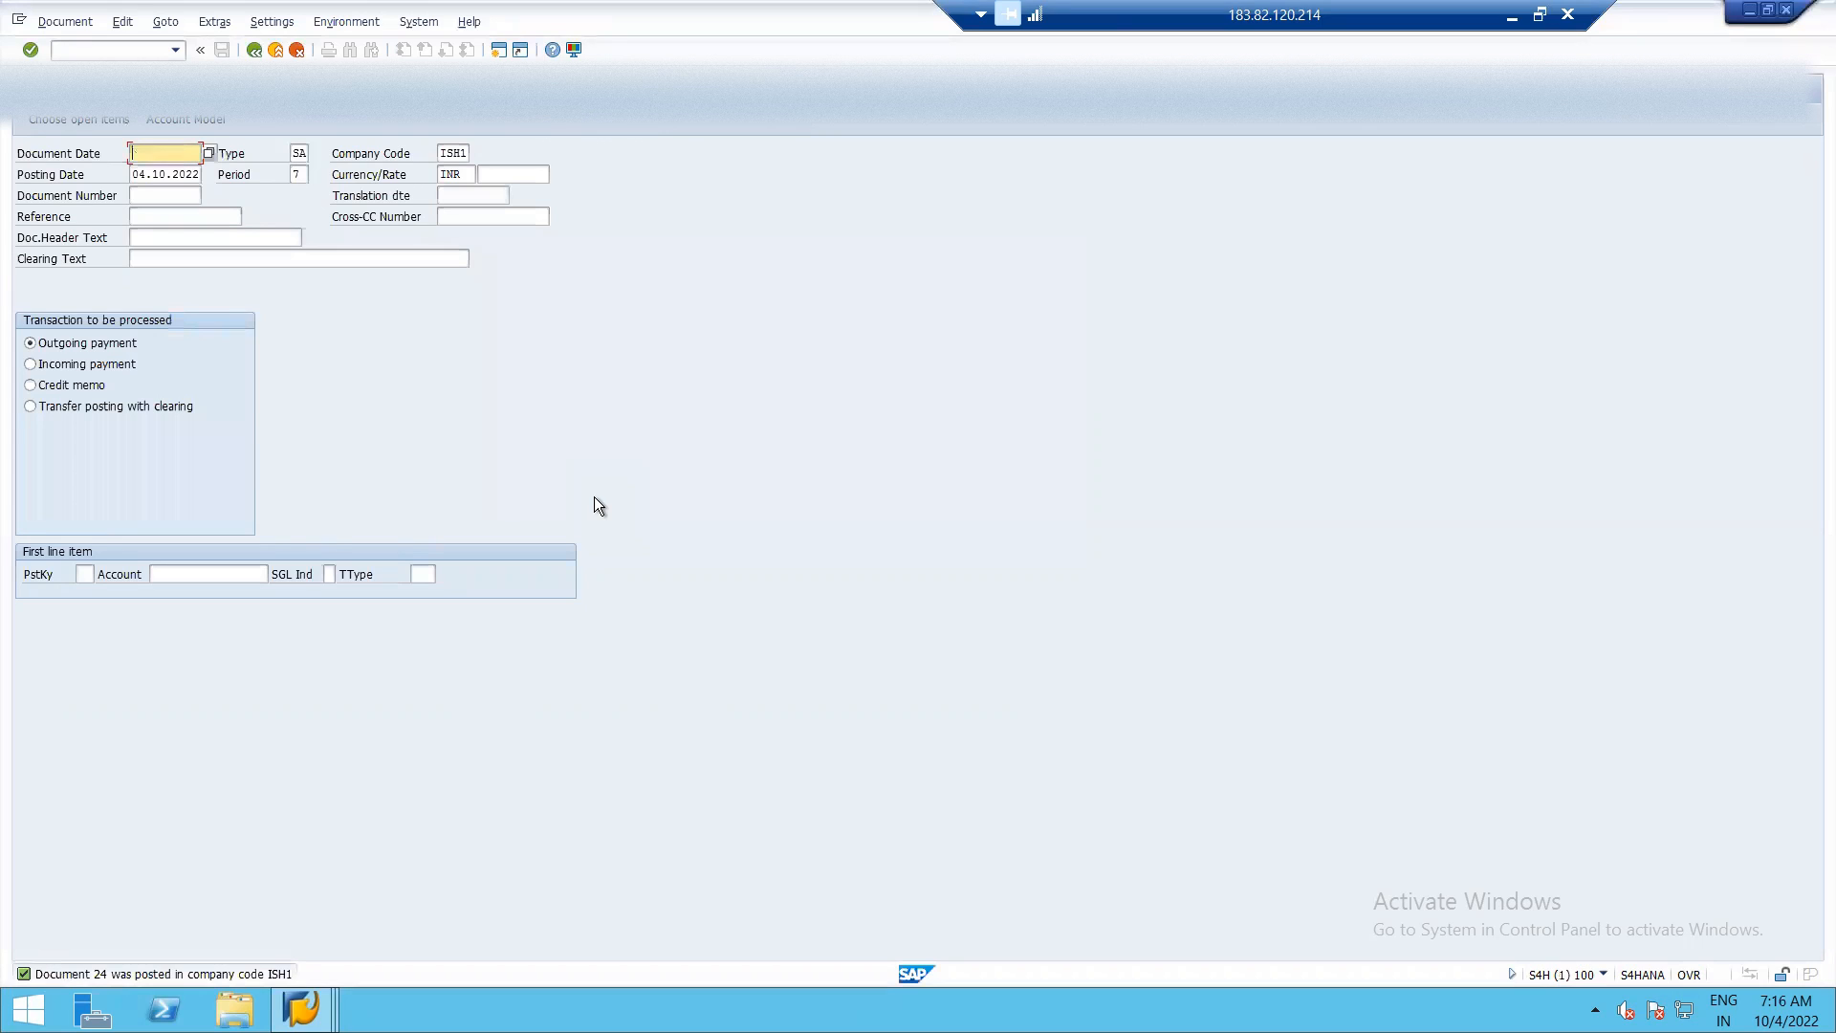
Exit Post with Clearing and open FBRA Reset Cleared Items.
click(253, 50)
click(278, 387)
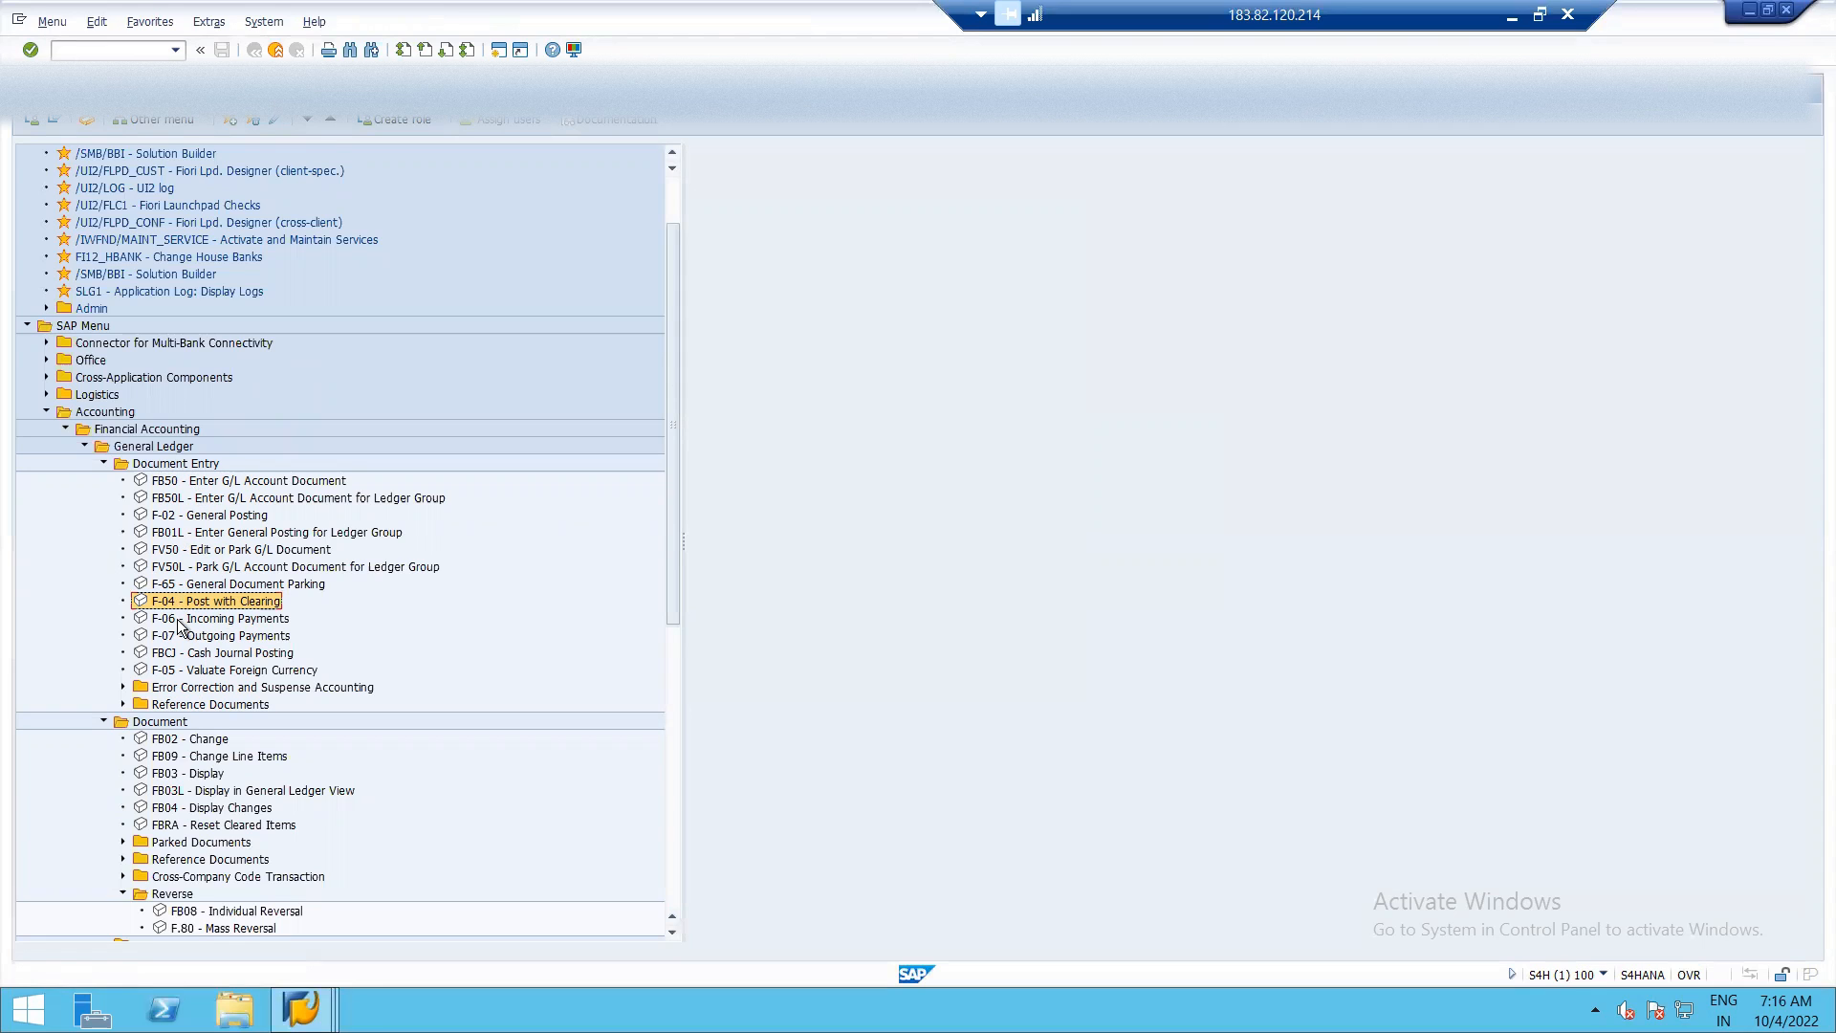
click(180, 828)
double_click(180, 829)
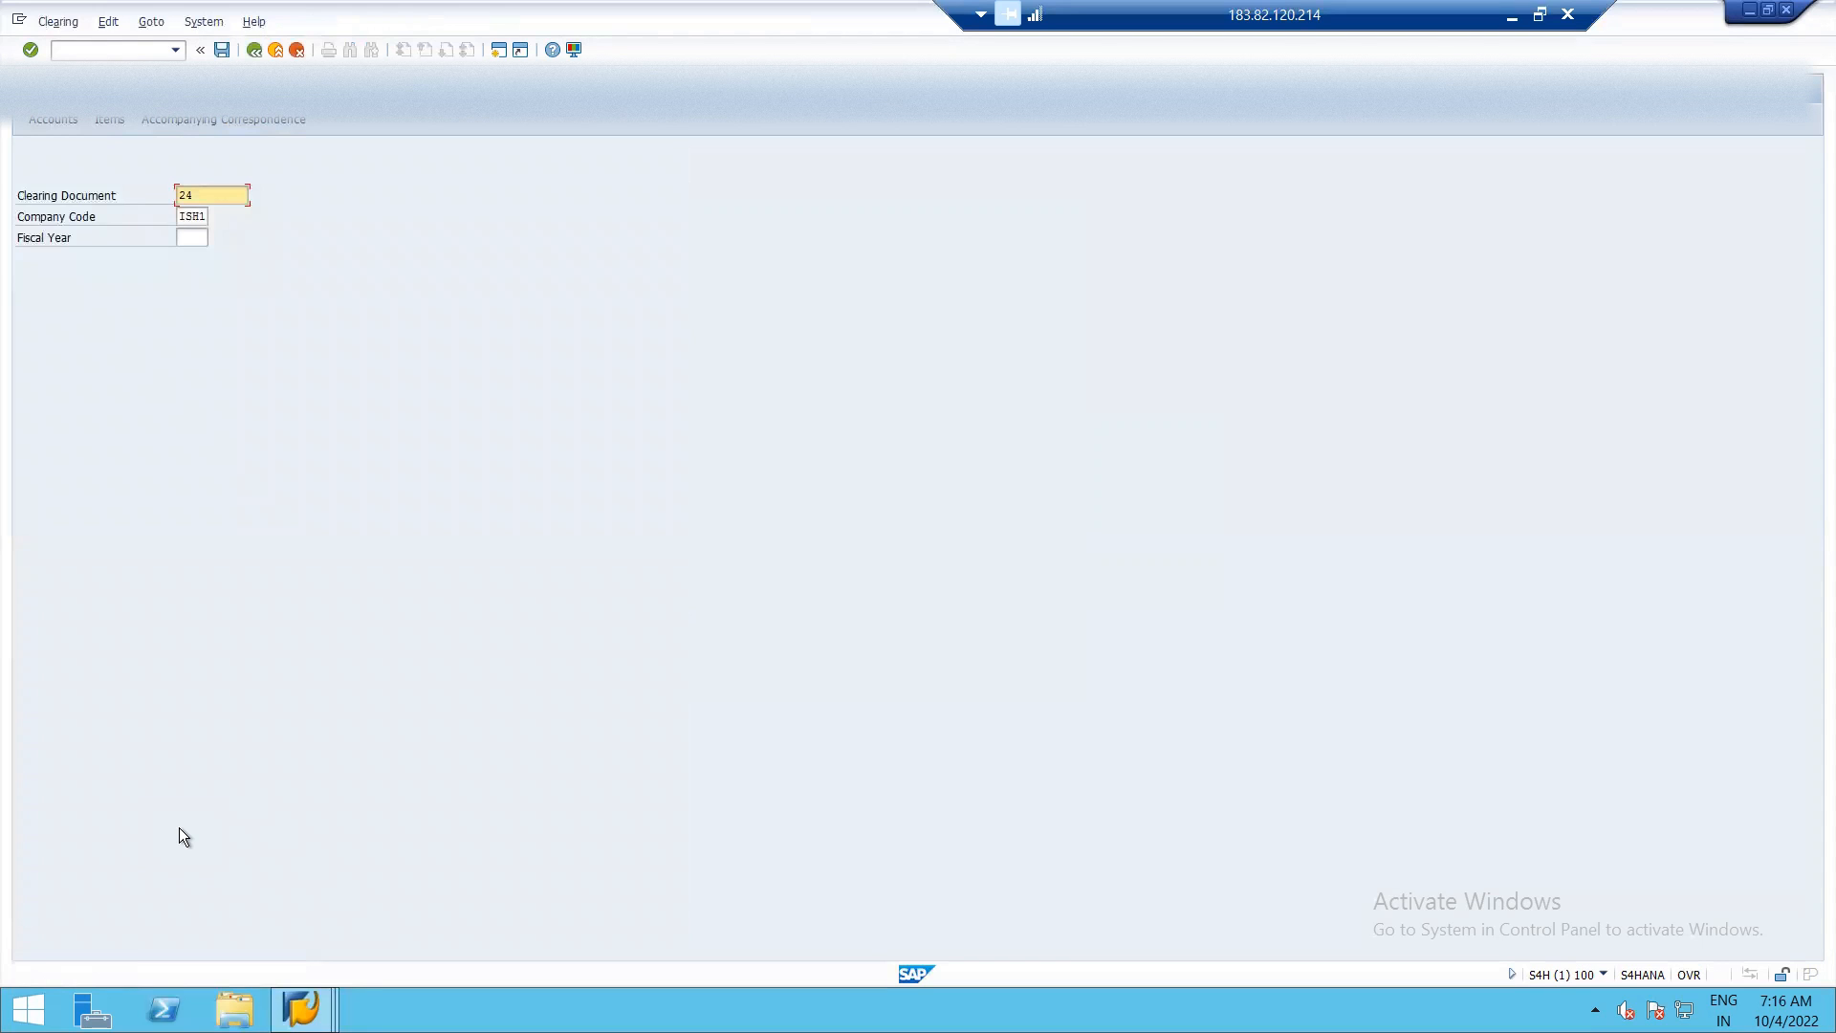
Check clearing document 24 against the RENT PAYABLE line items, enter fiscal year 2022, and start the reset.
key(alt+Tab)
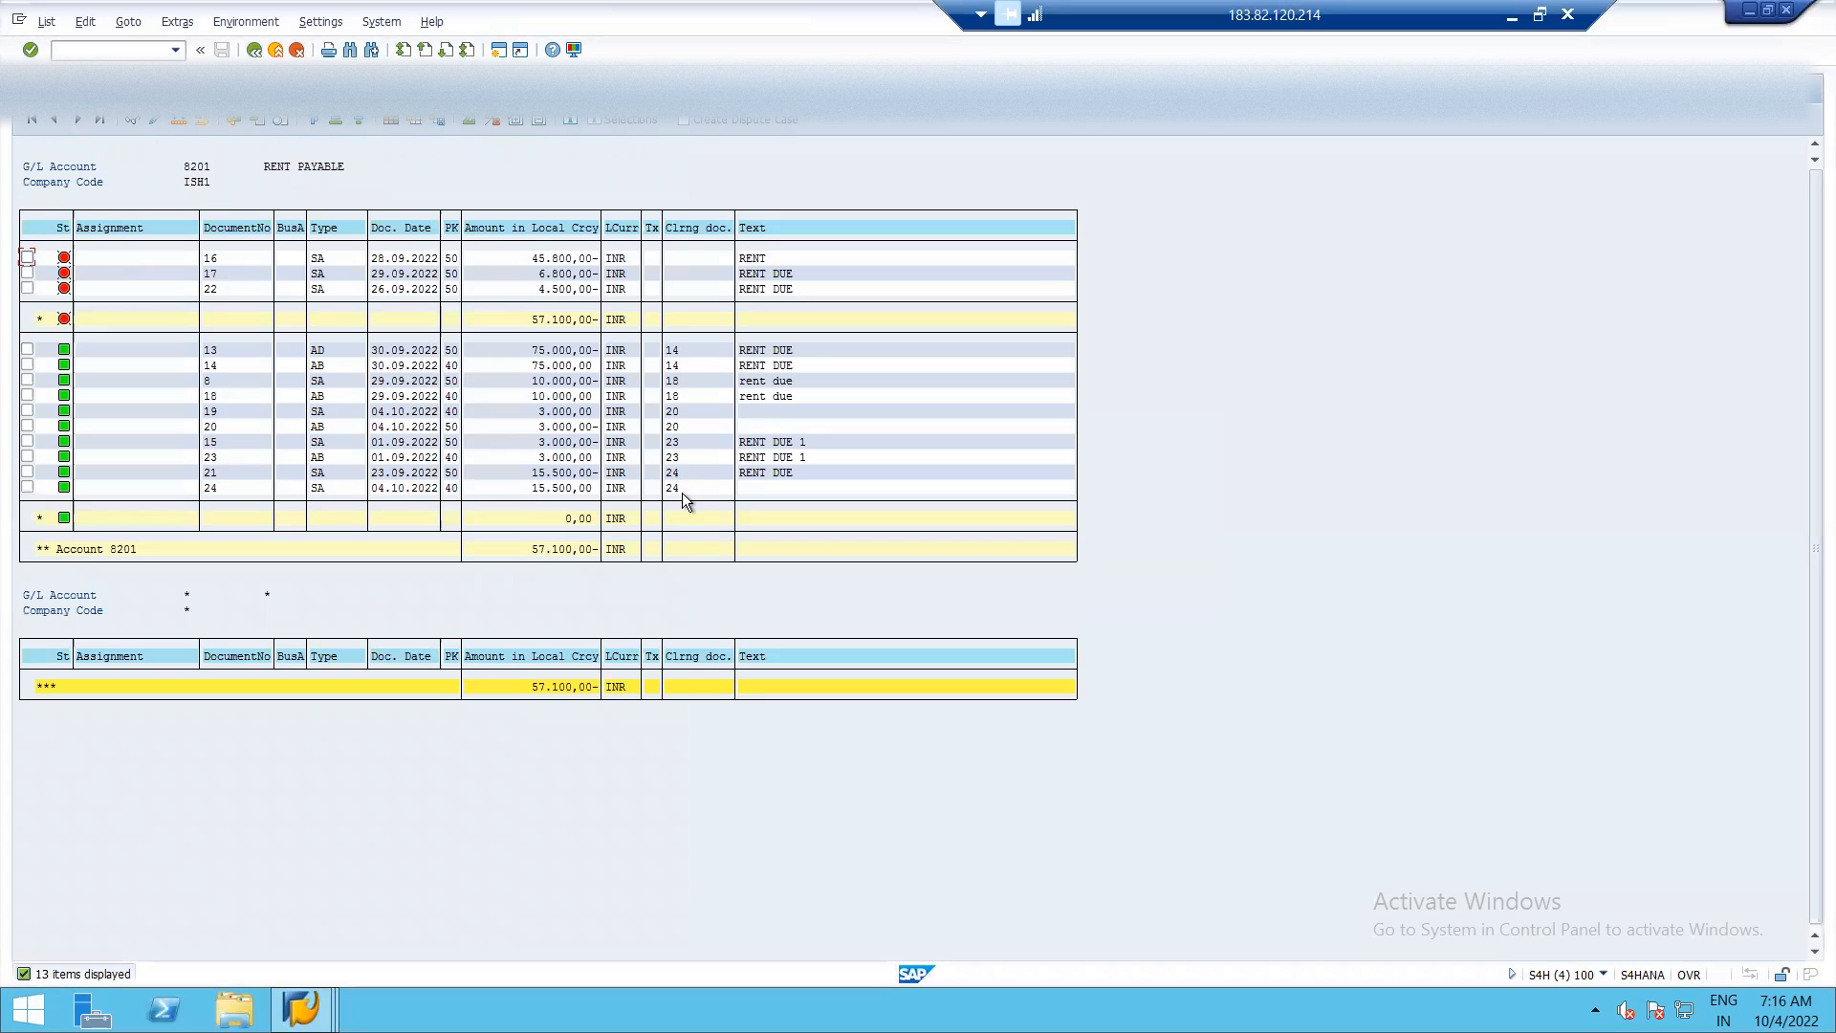
key(alt+Tab)
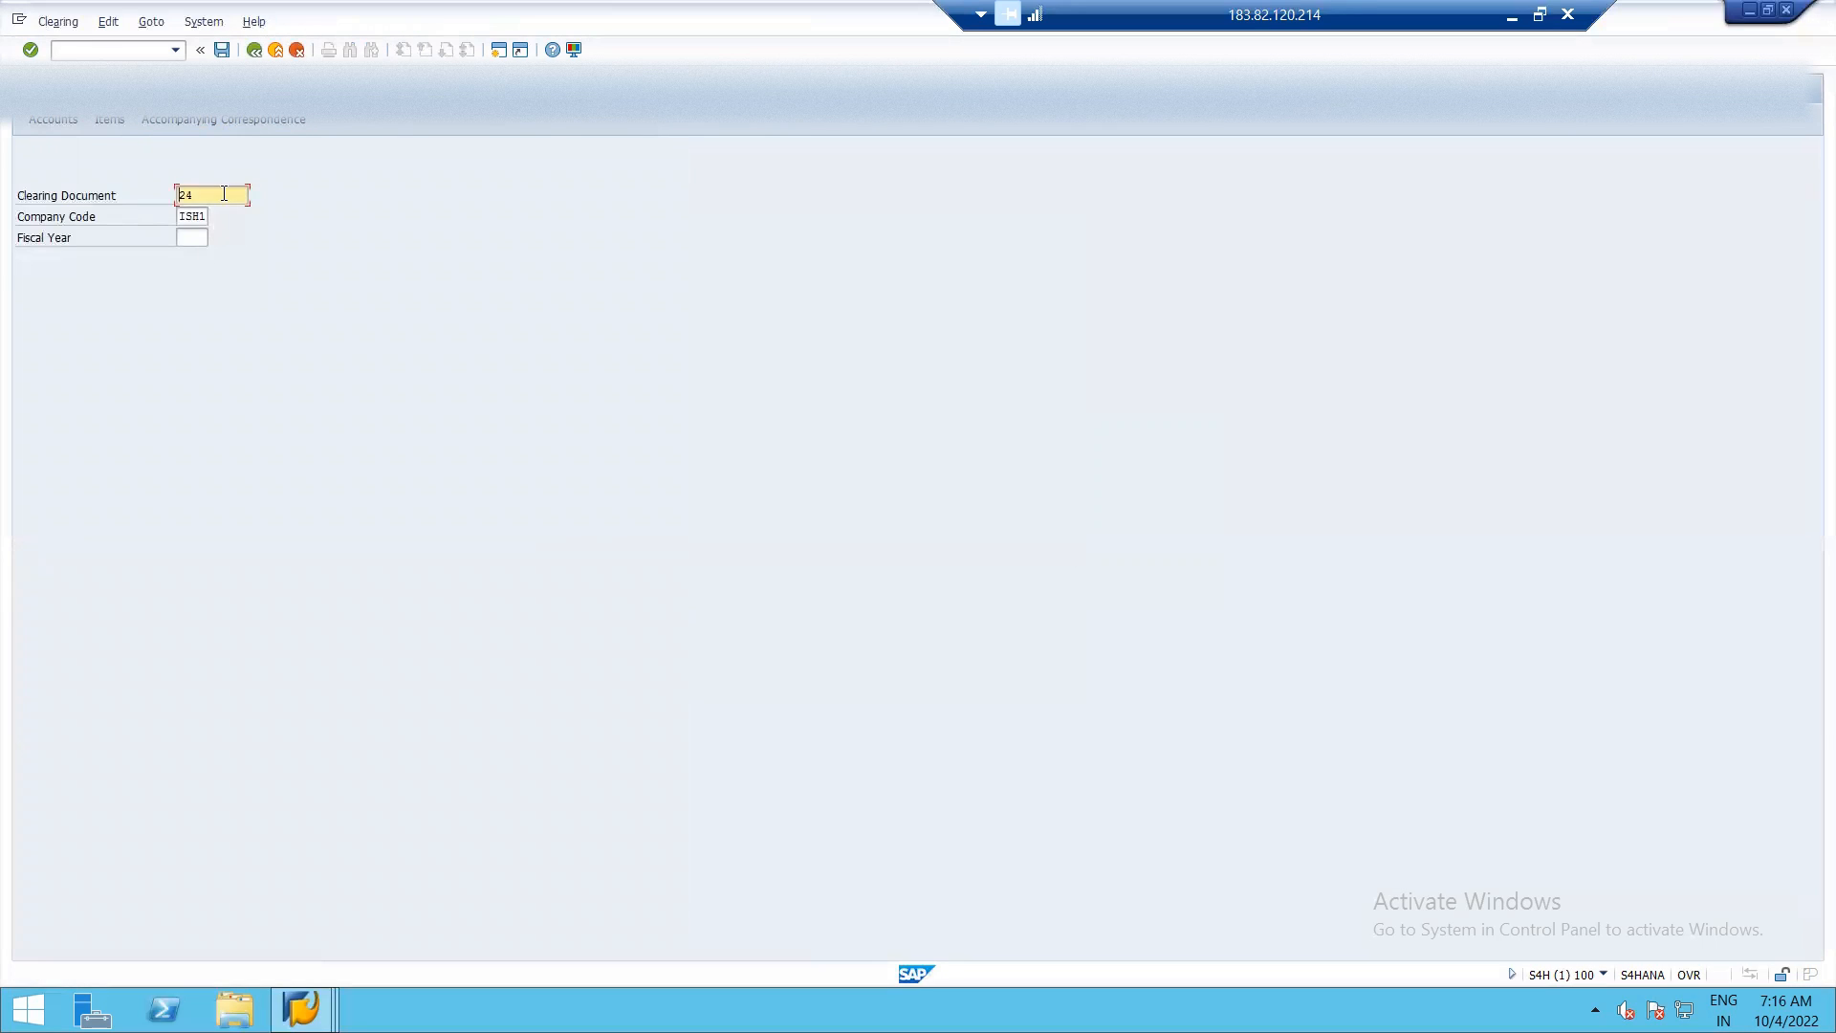
click(190, 237)
text(2022)
click(222, 50)
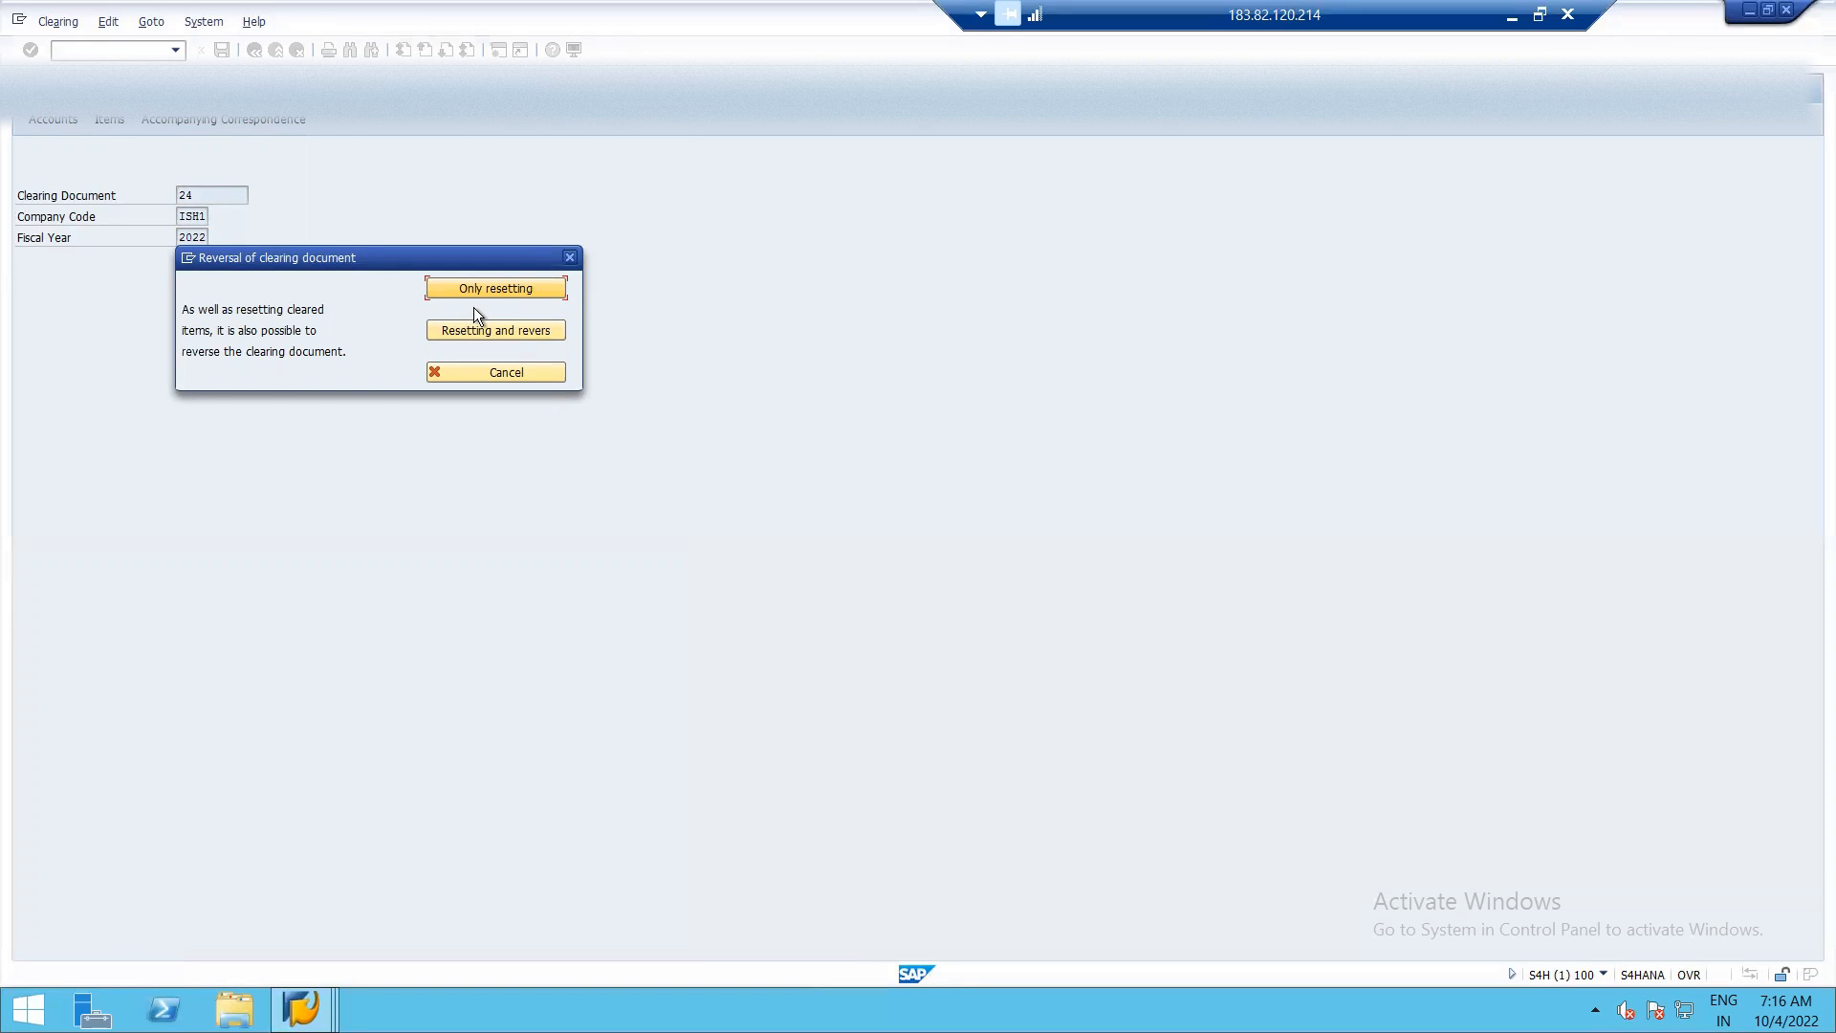
Choose to reset and reverse the clearing document, with reversal reason 01 Wrong posting.
key(alt+Tab)
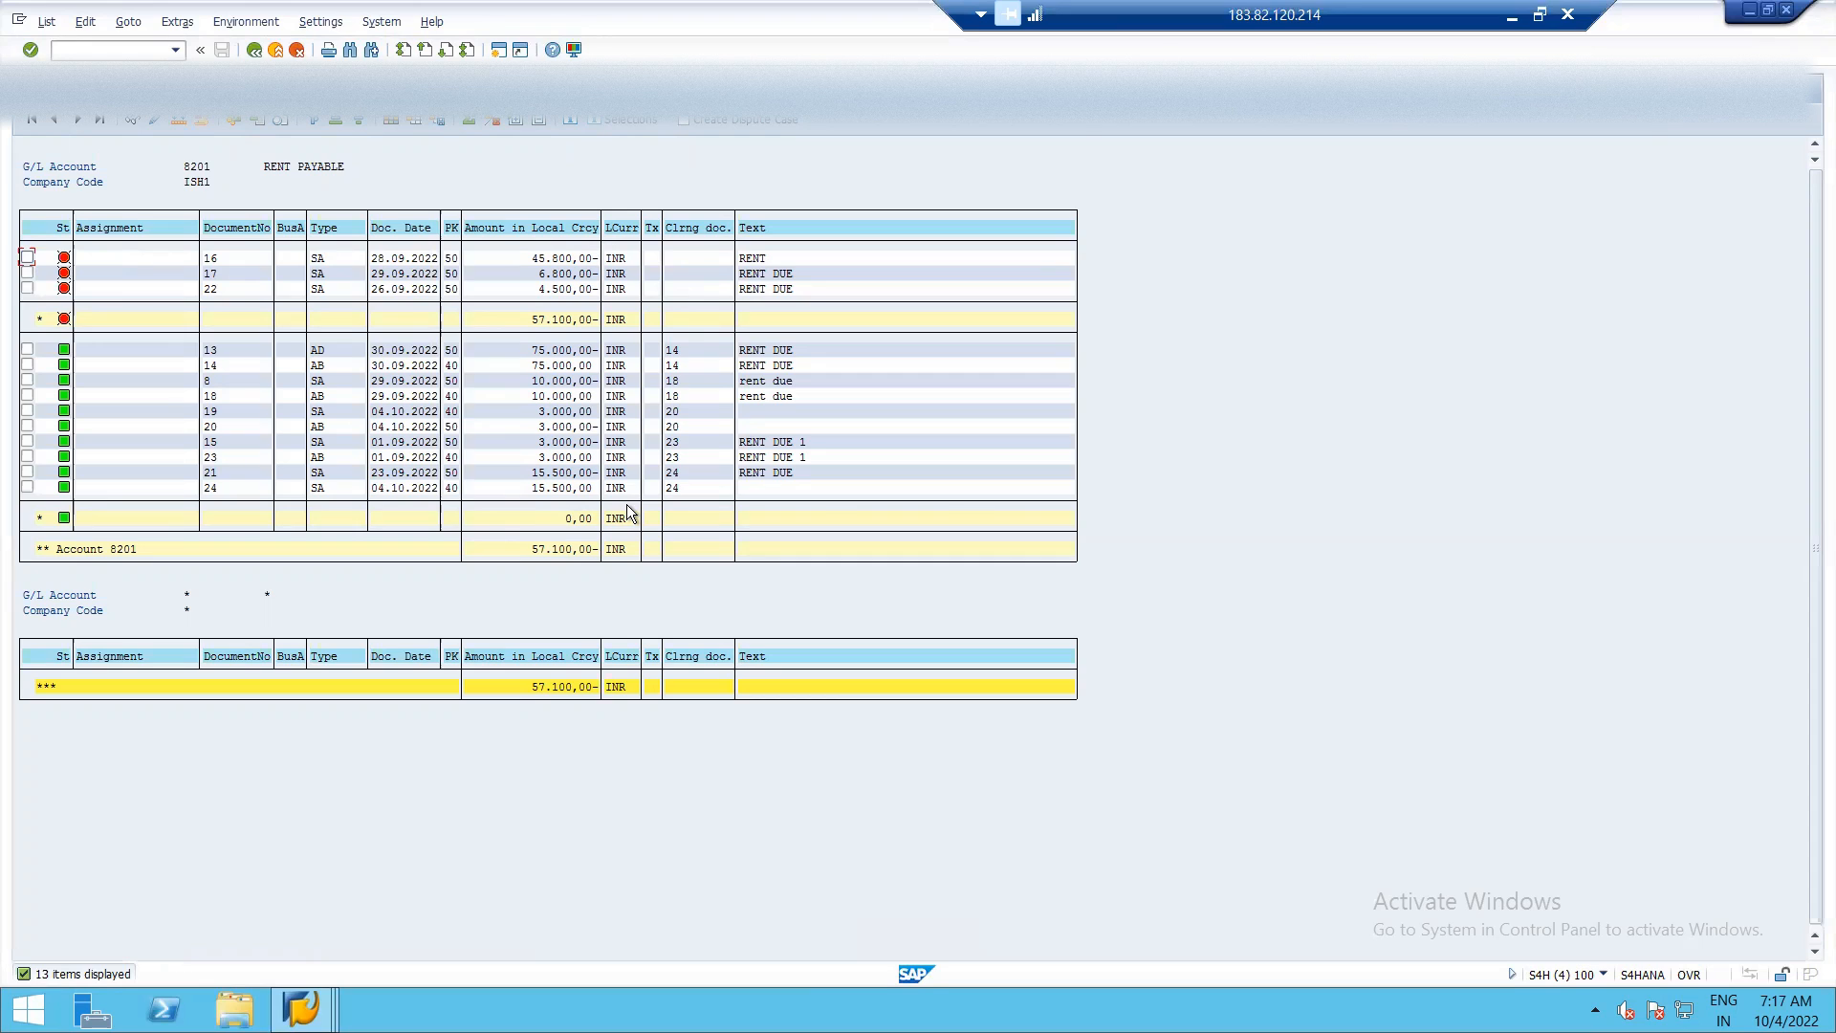
key(alt+Tab)
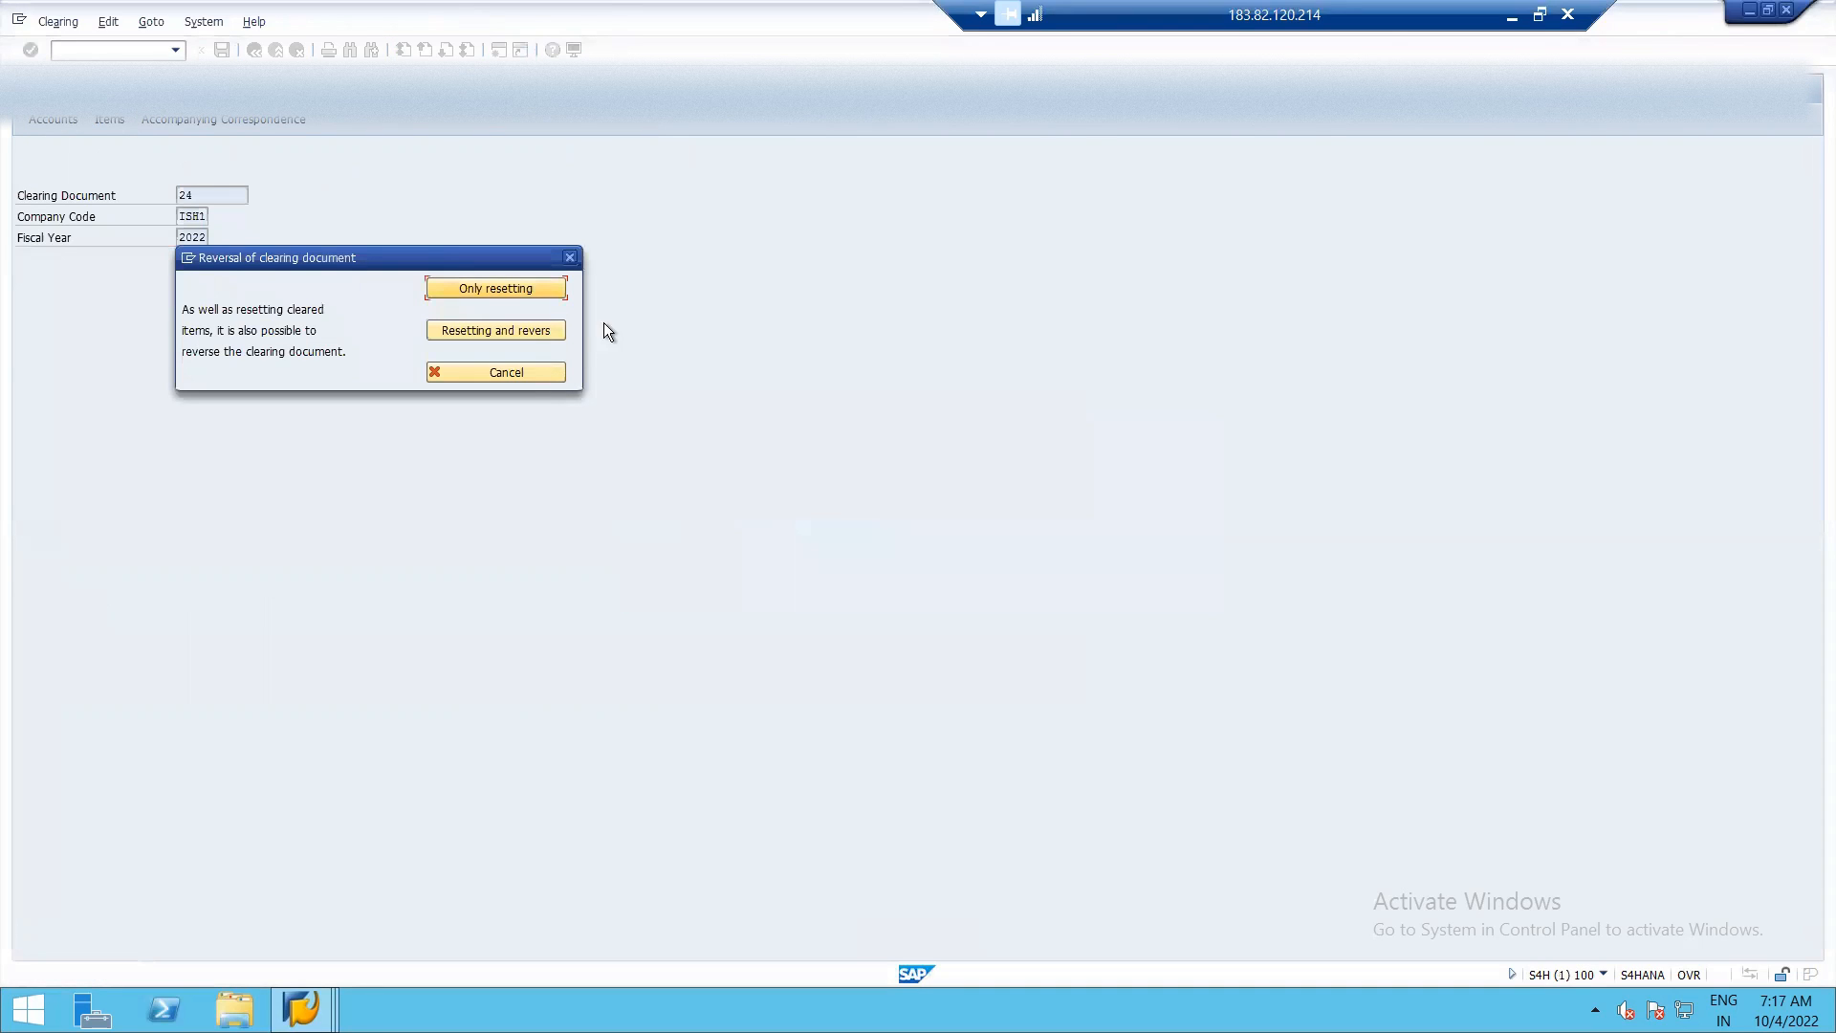
click(524, 330)
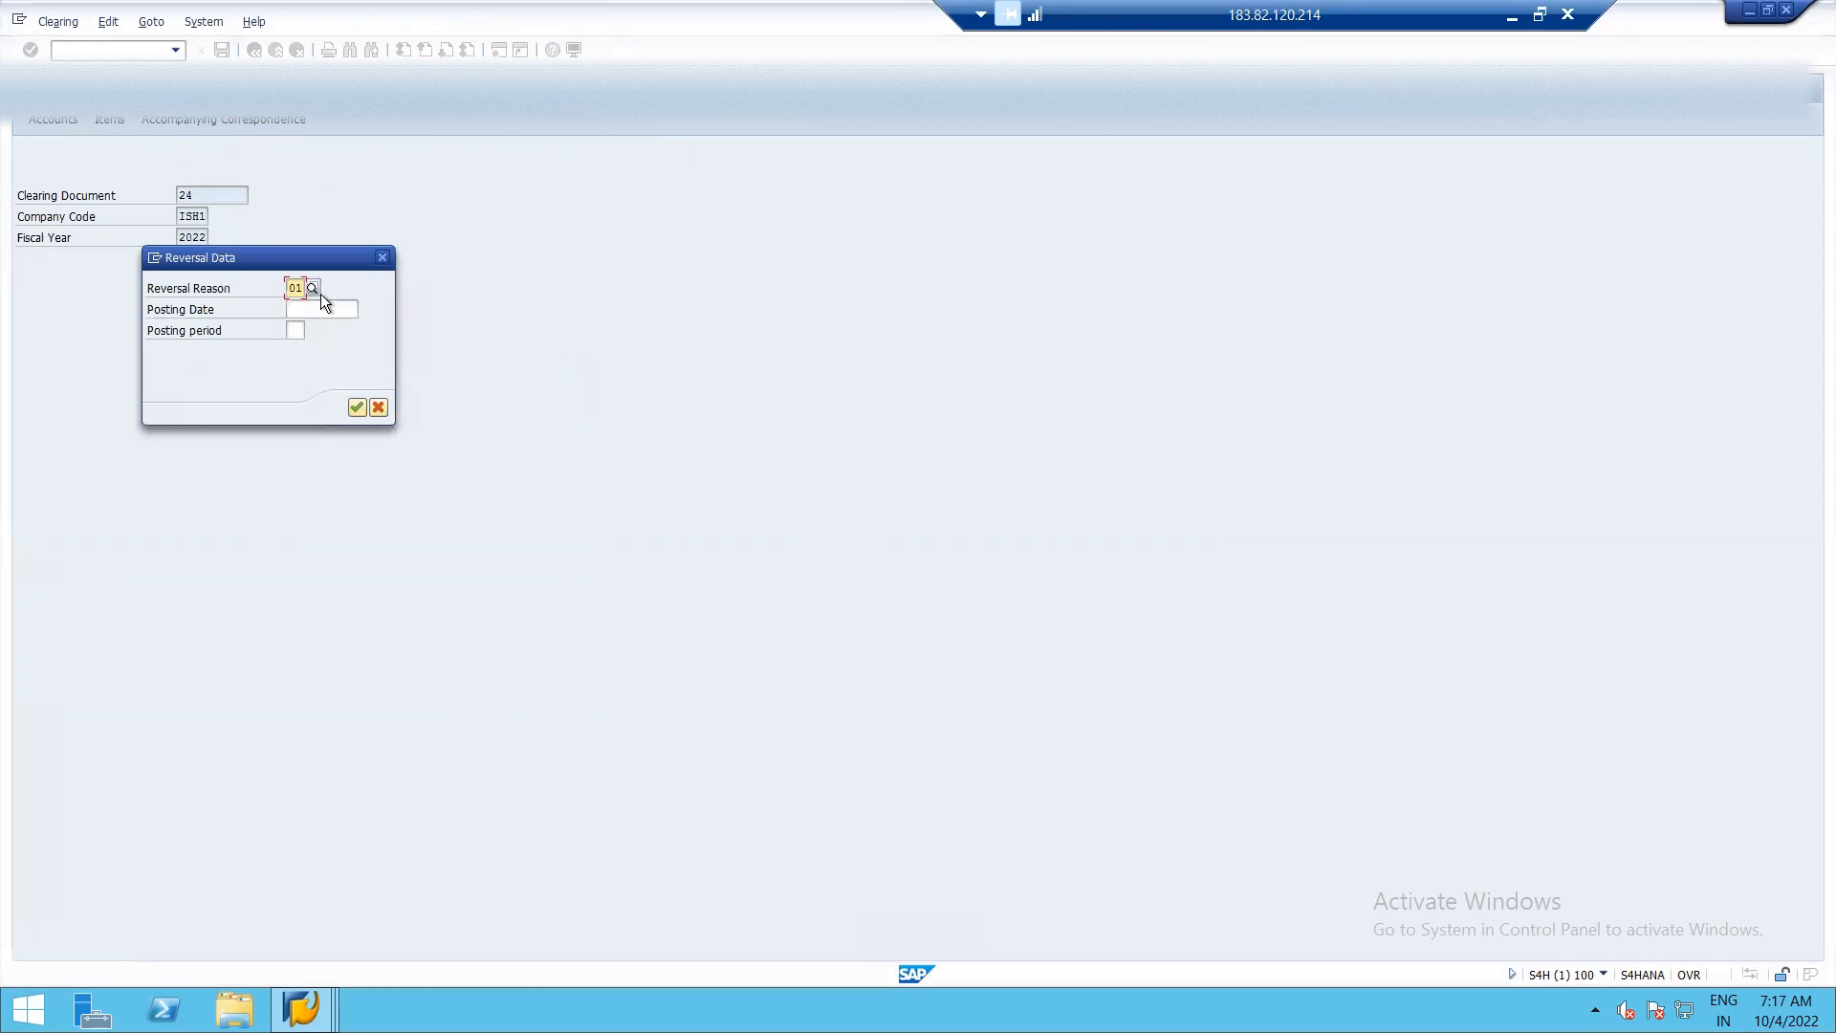
click(314, 285)
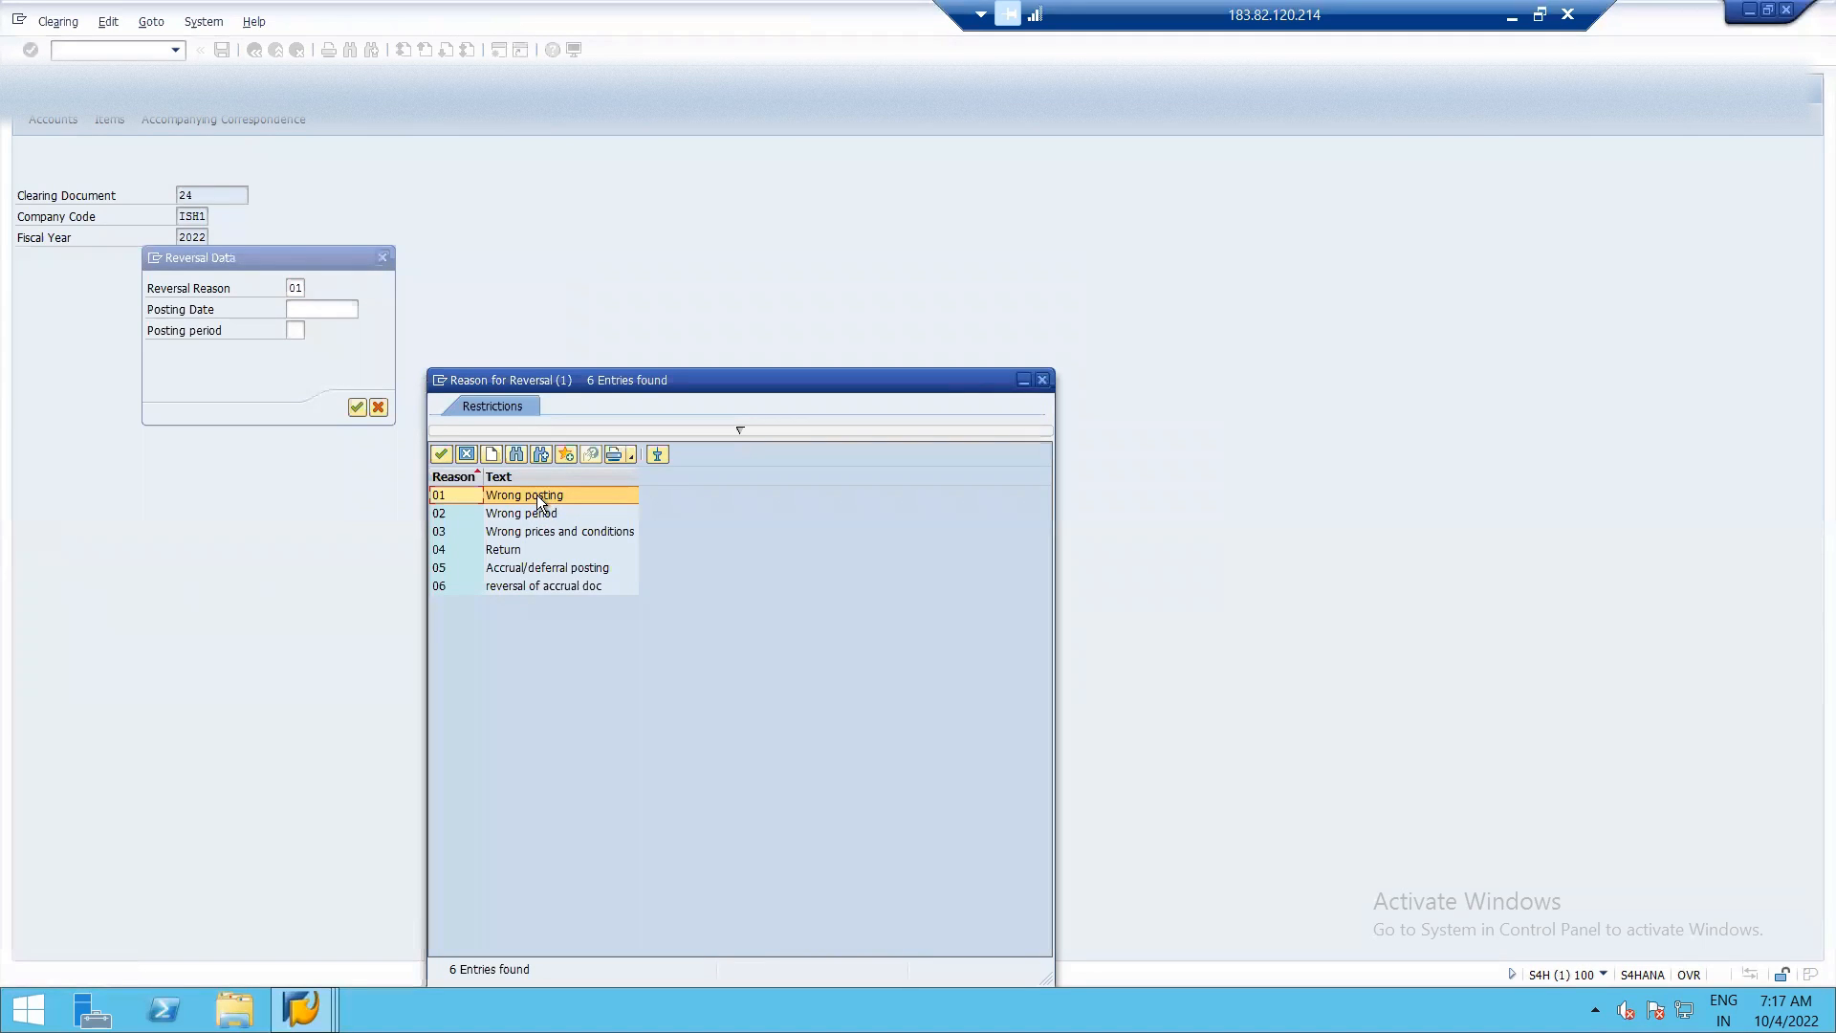
double_click(537, 495)
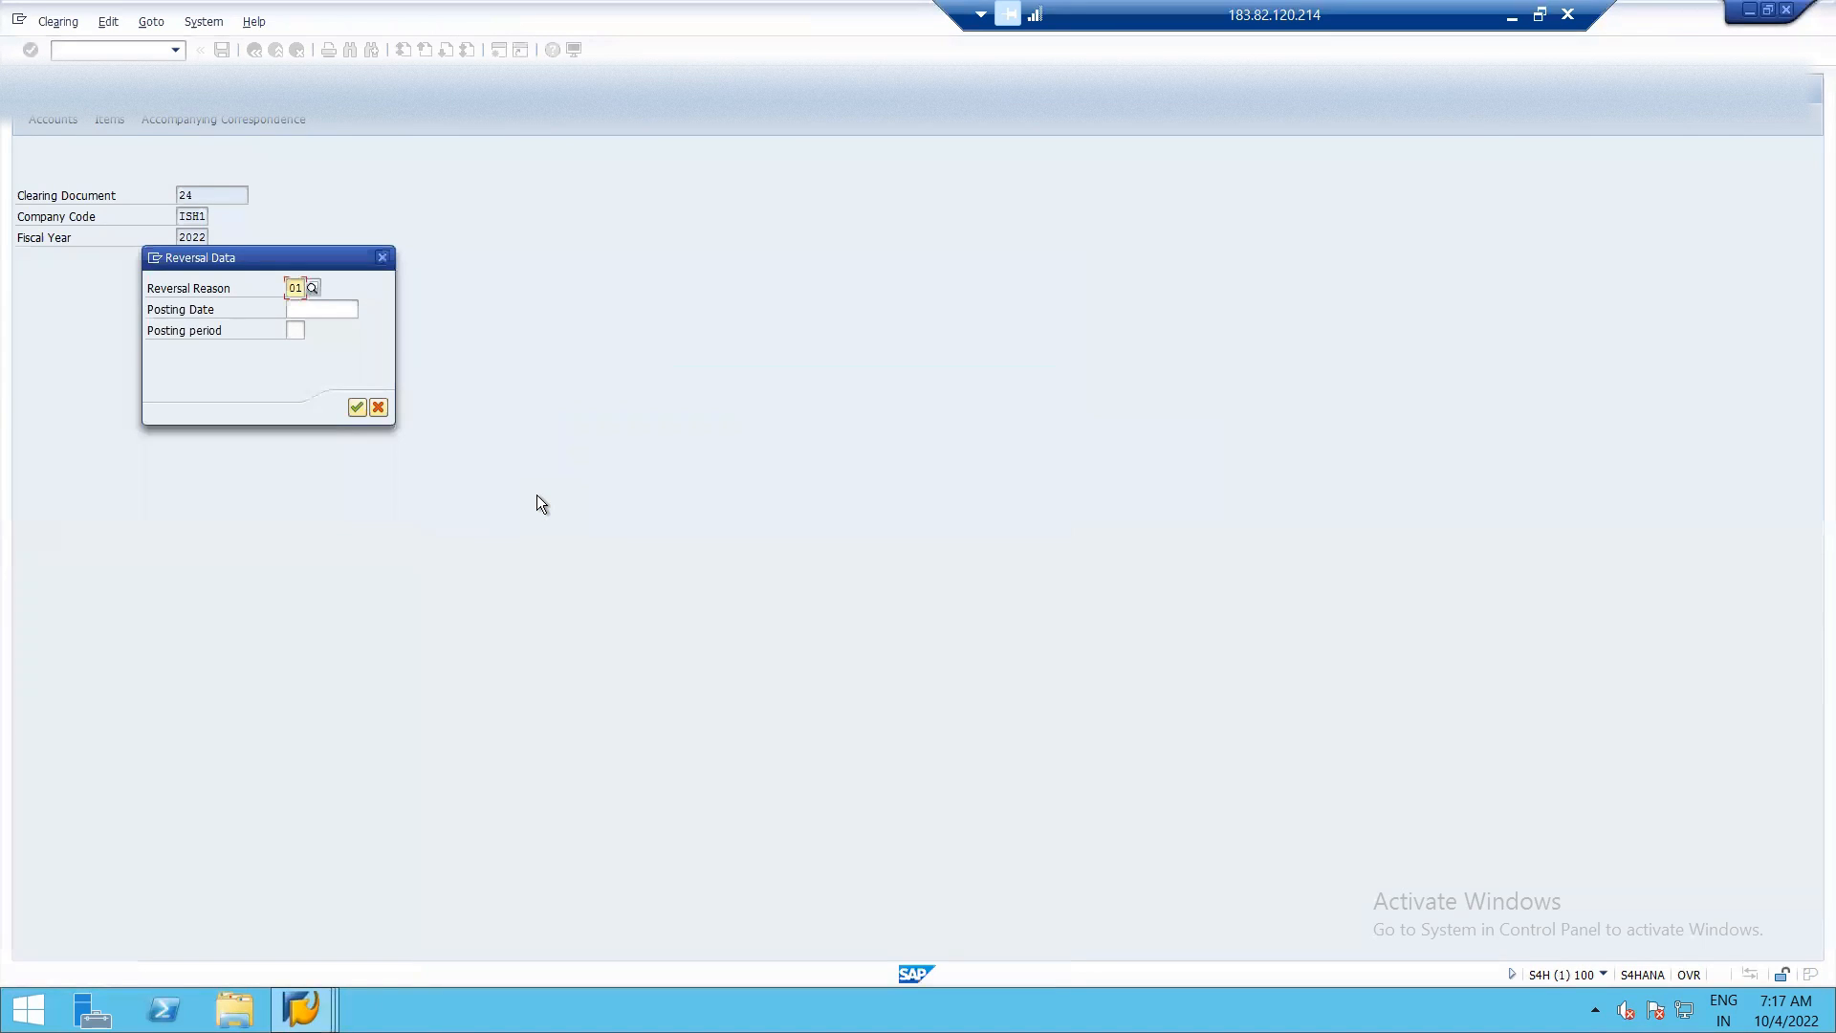
Set the reversal posting date to 04.10.2022 and carry out the reset and reversal of the clearing document.
click(354, 313)
click(368, 310)
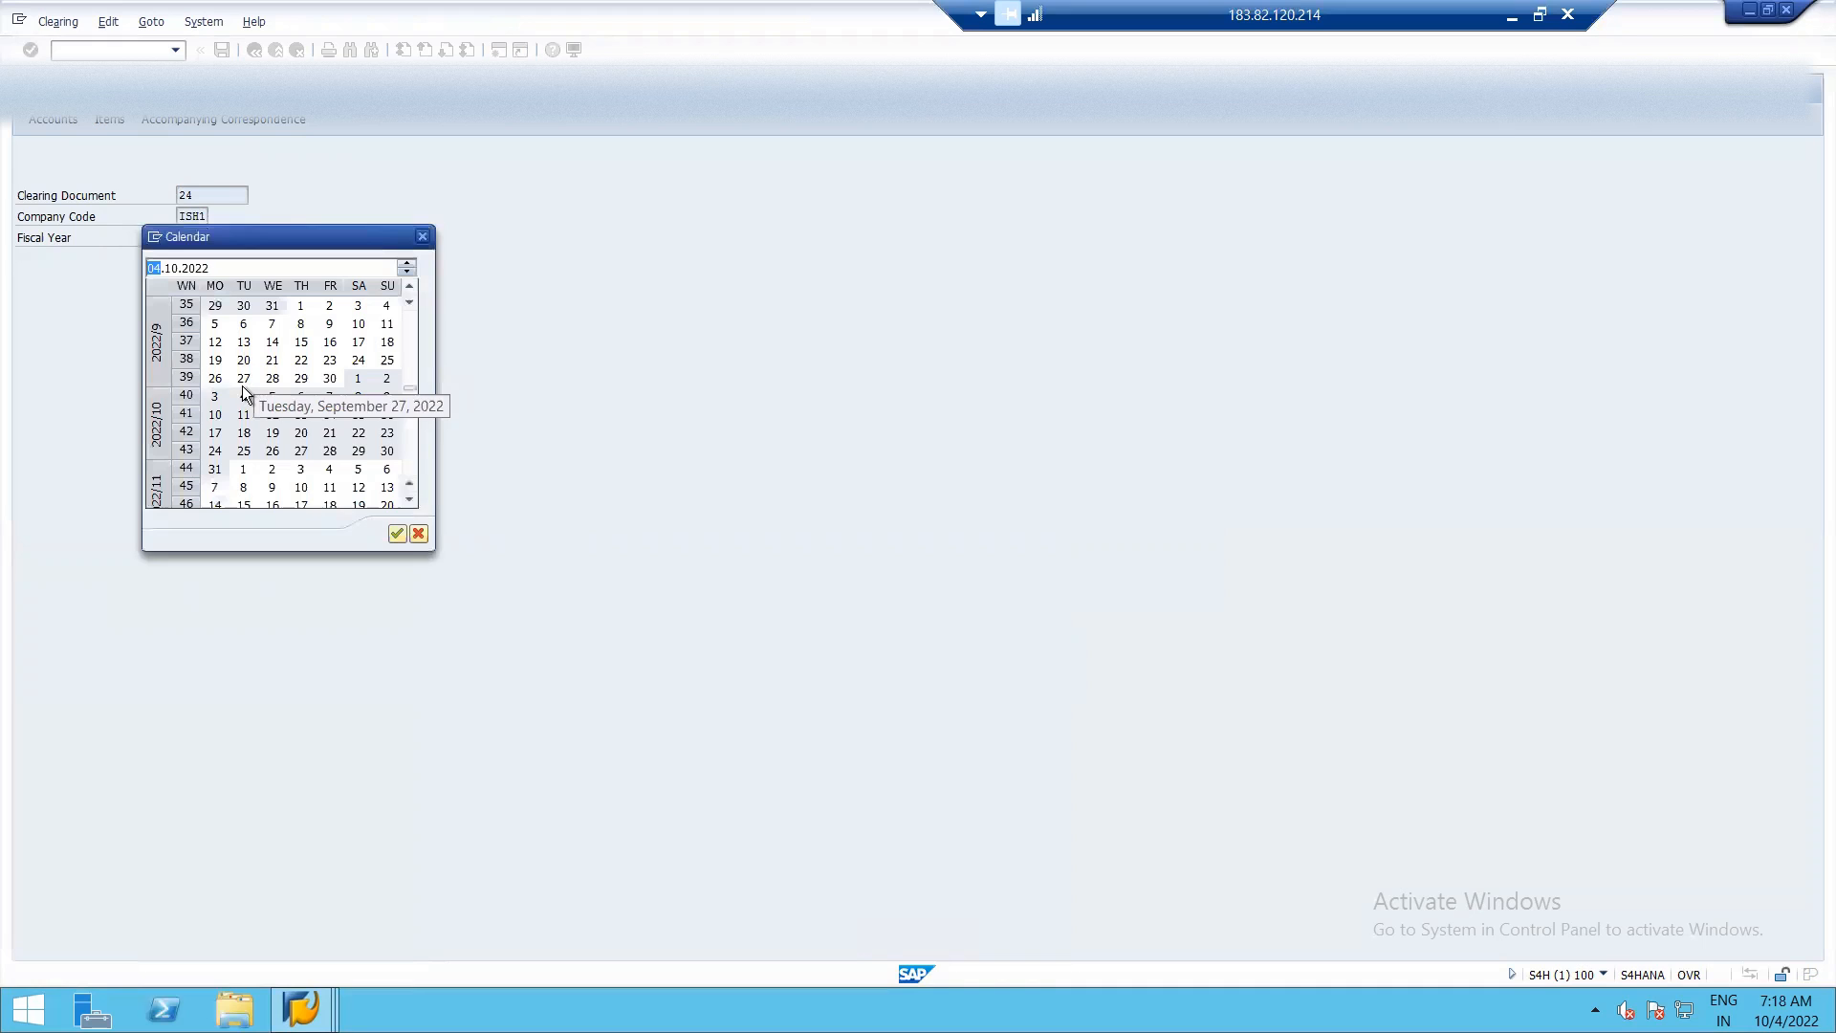
double_click(245, 394)
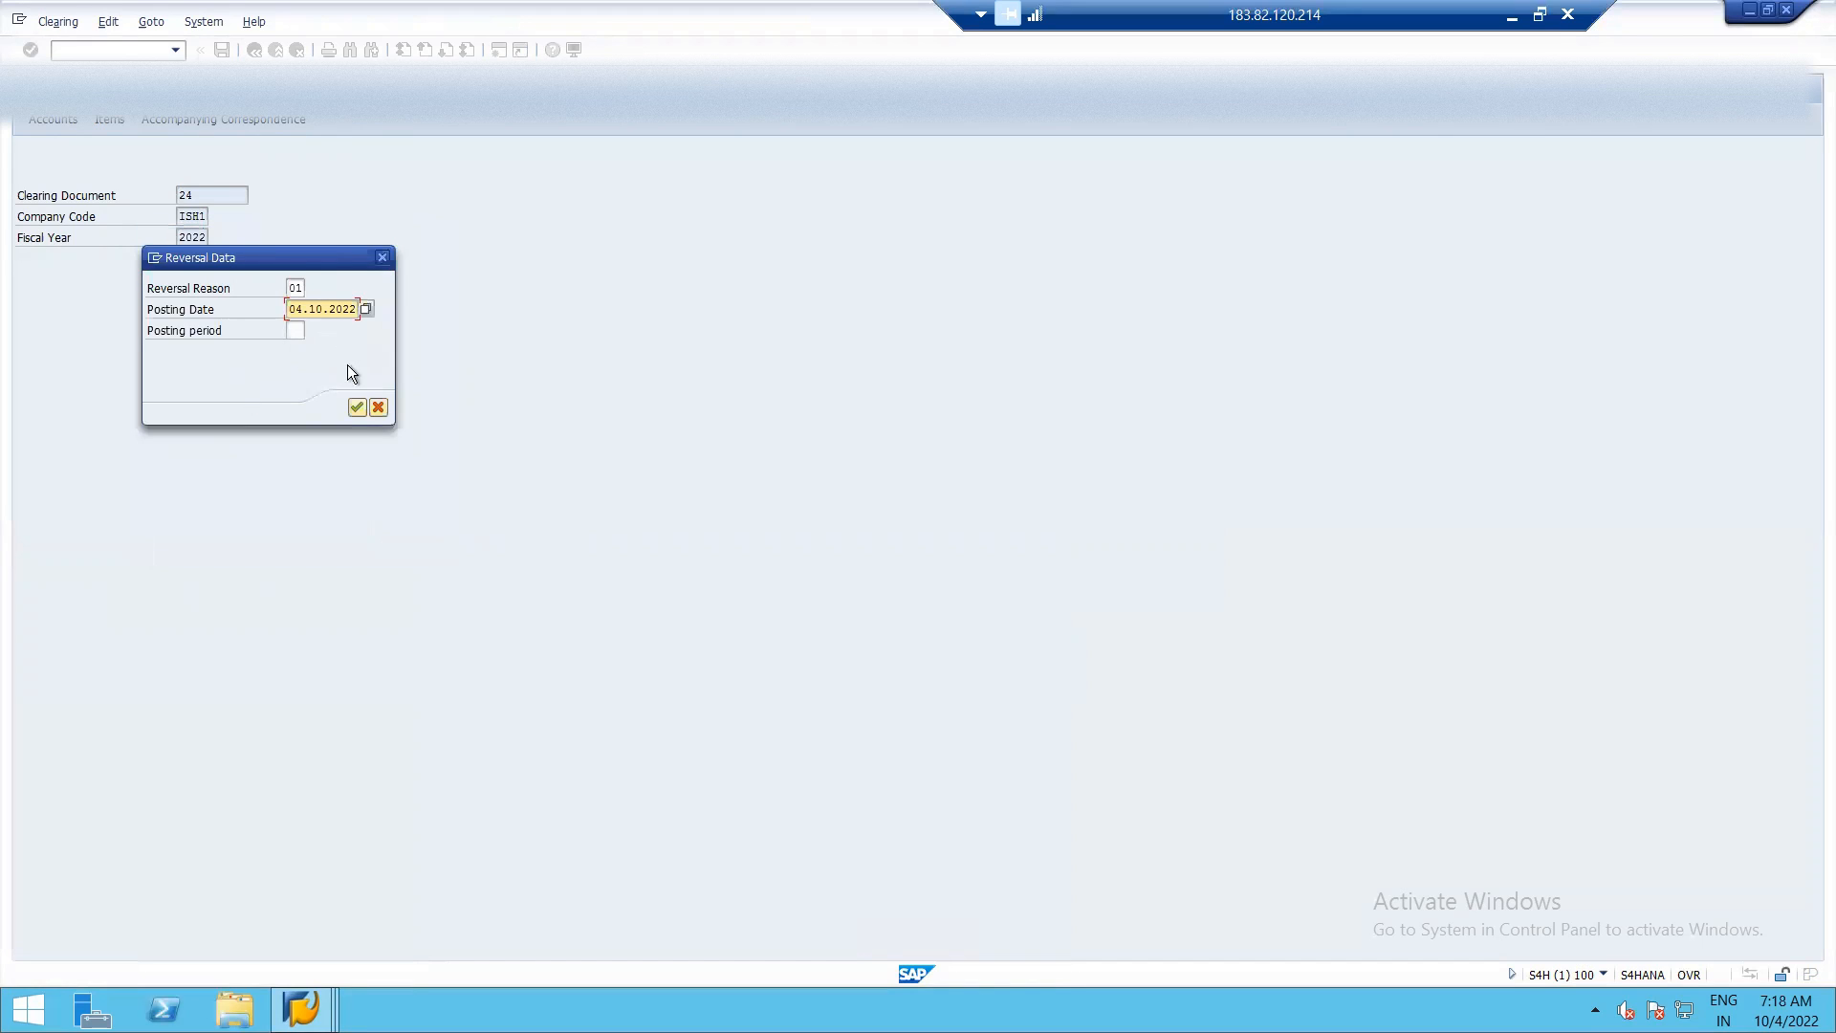
click(355, 411)
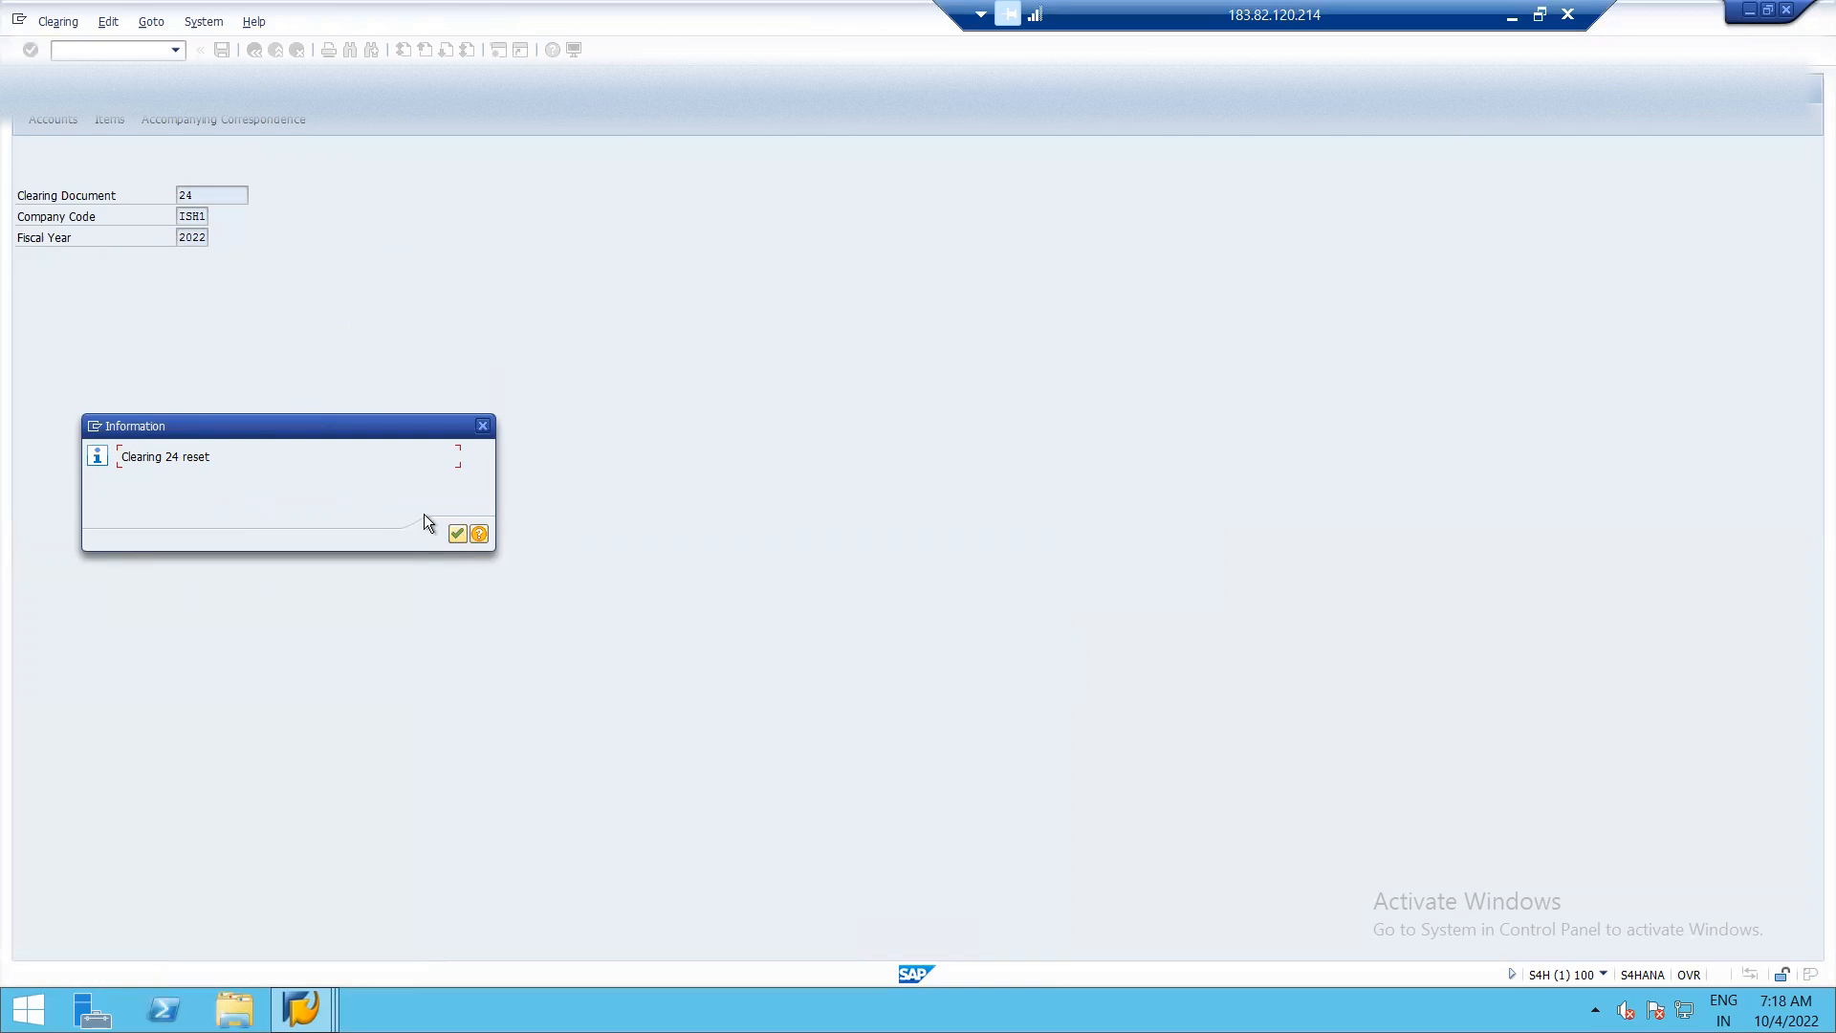
click(458, 534)
click(452, 531)
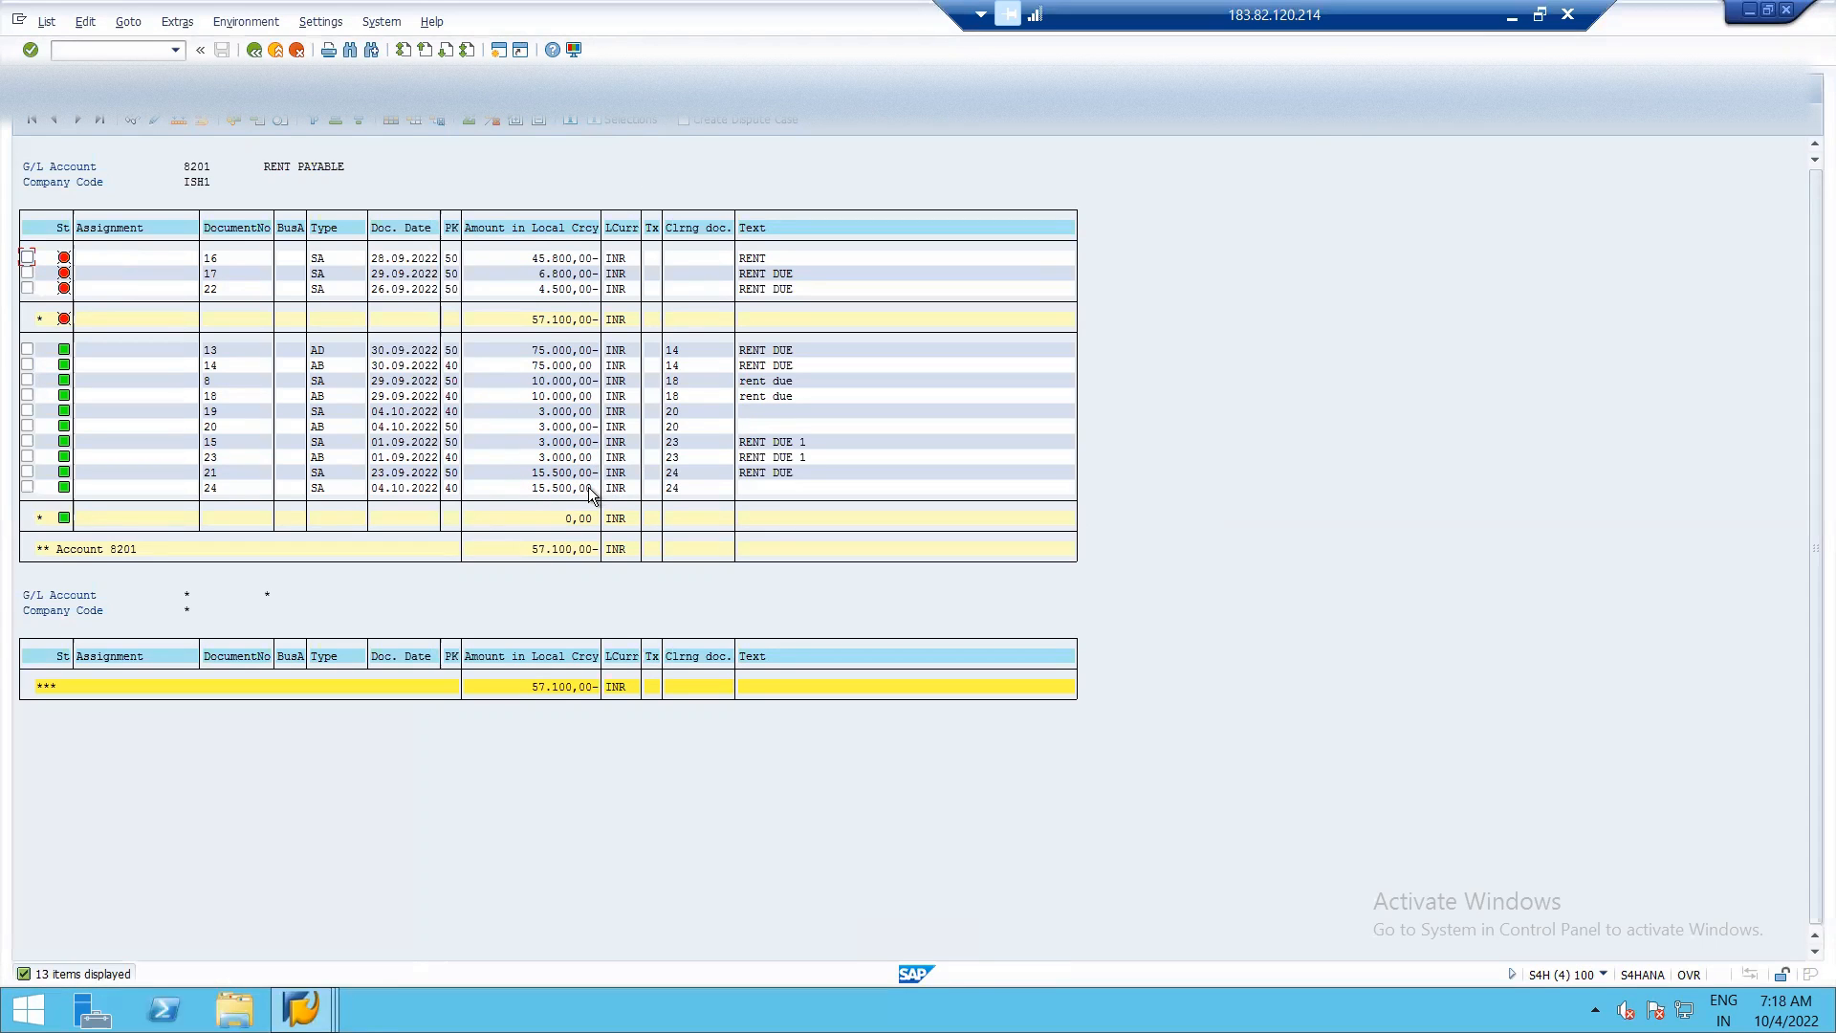
Refresh the RENT PAYABLE line item list to check the items after the reversal, and return to Reset Cleared Items.
click(47, 22)
click(72, 65)
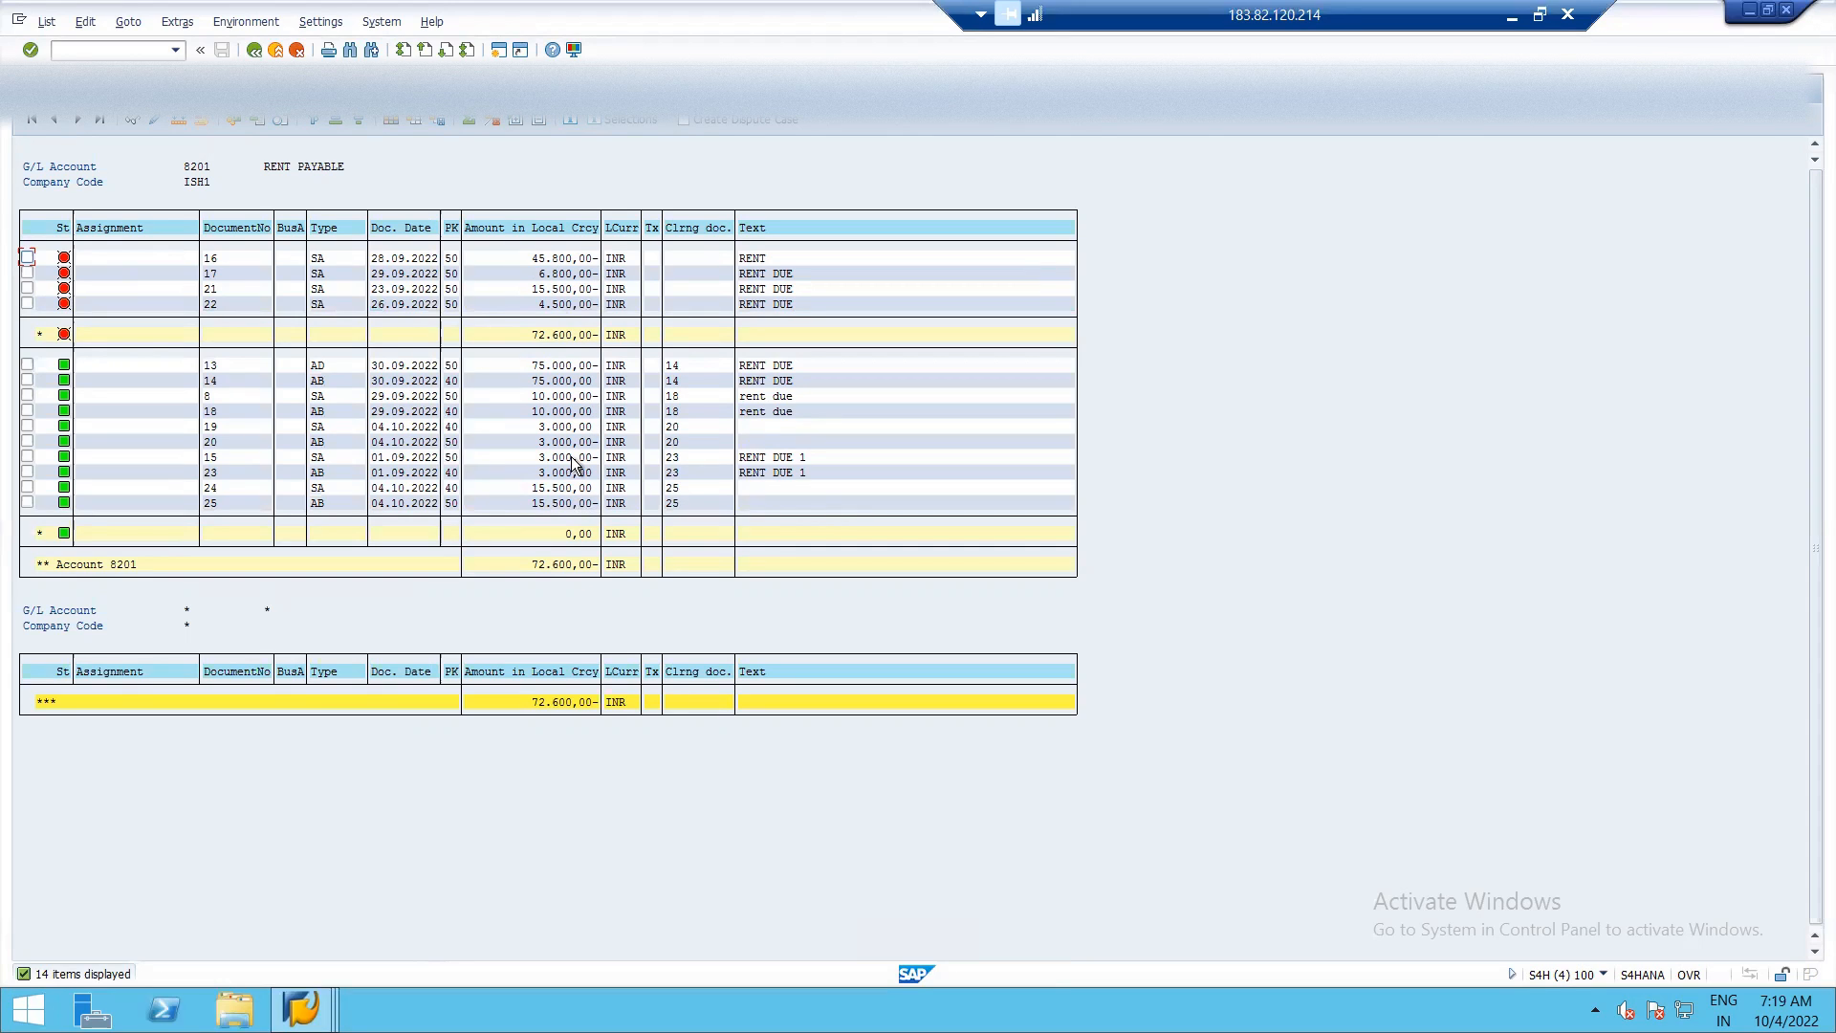
click(542, 306)
key(alt+Tab)
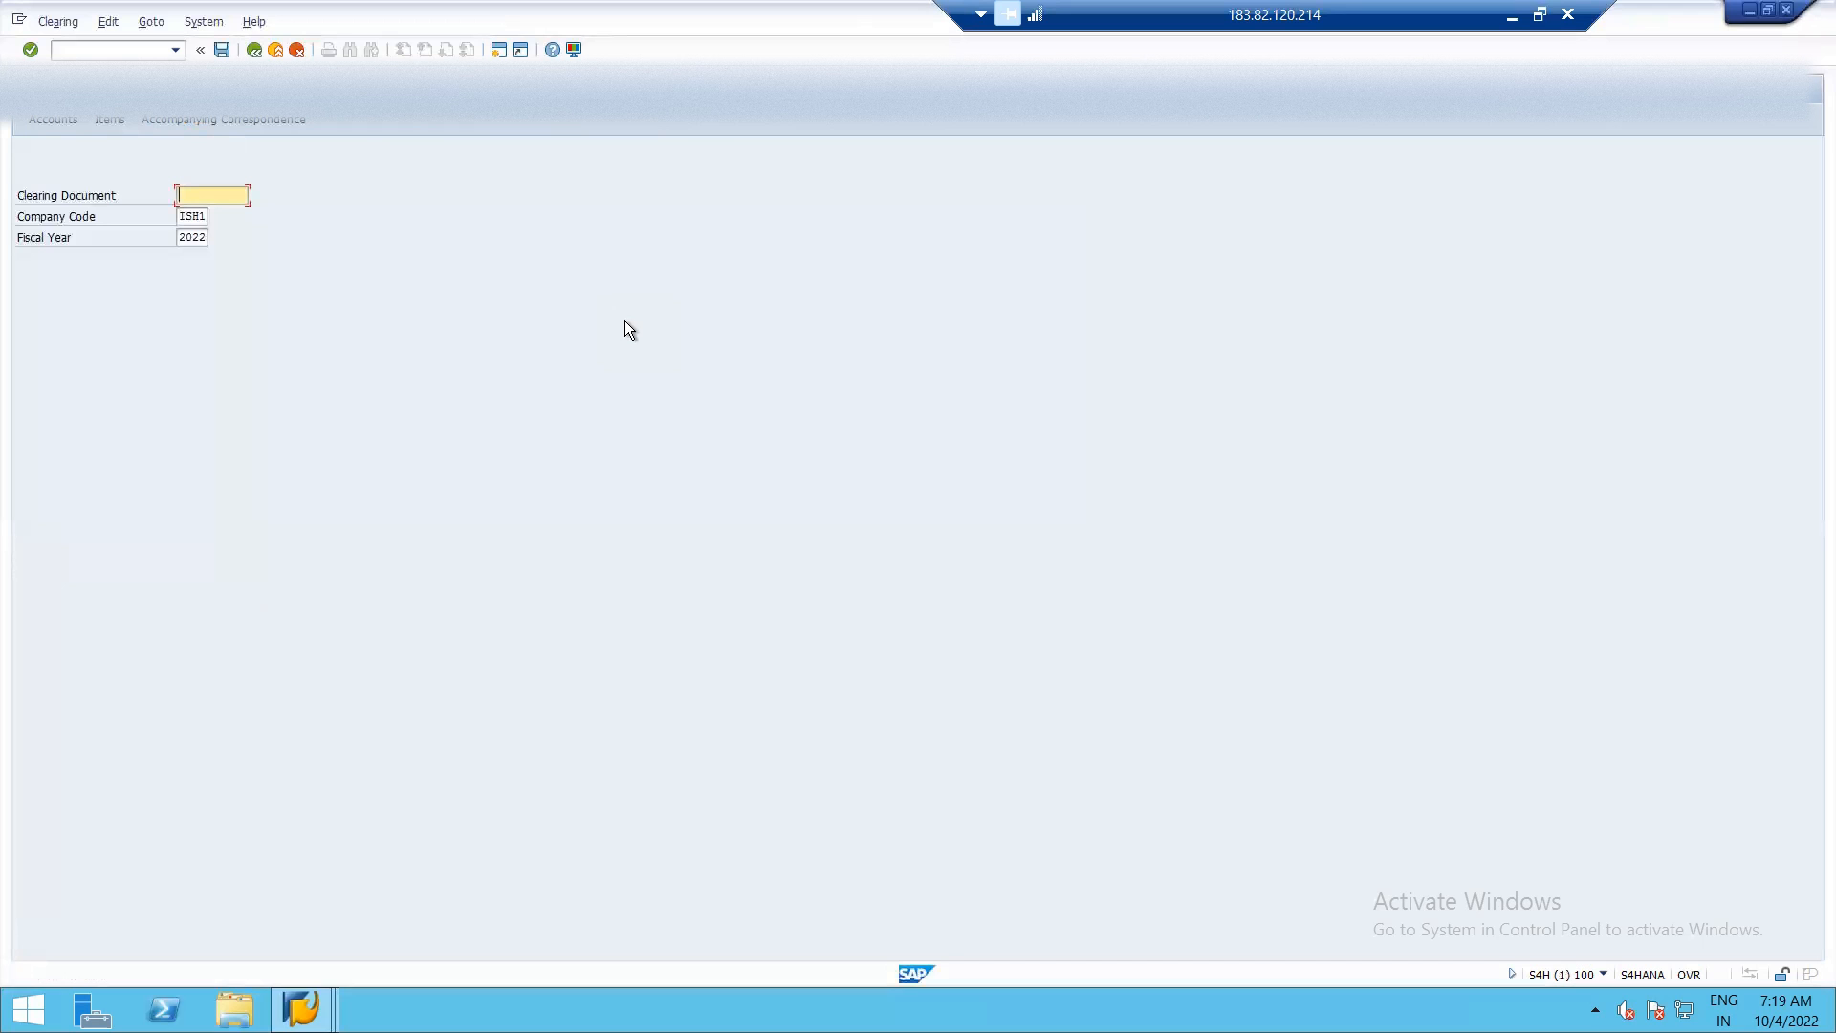
Leave Reset Cleared Items and open F-04 Post with Clearing.
click(255, 51)
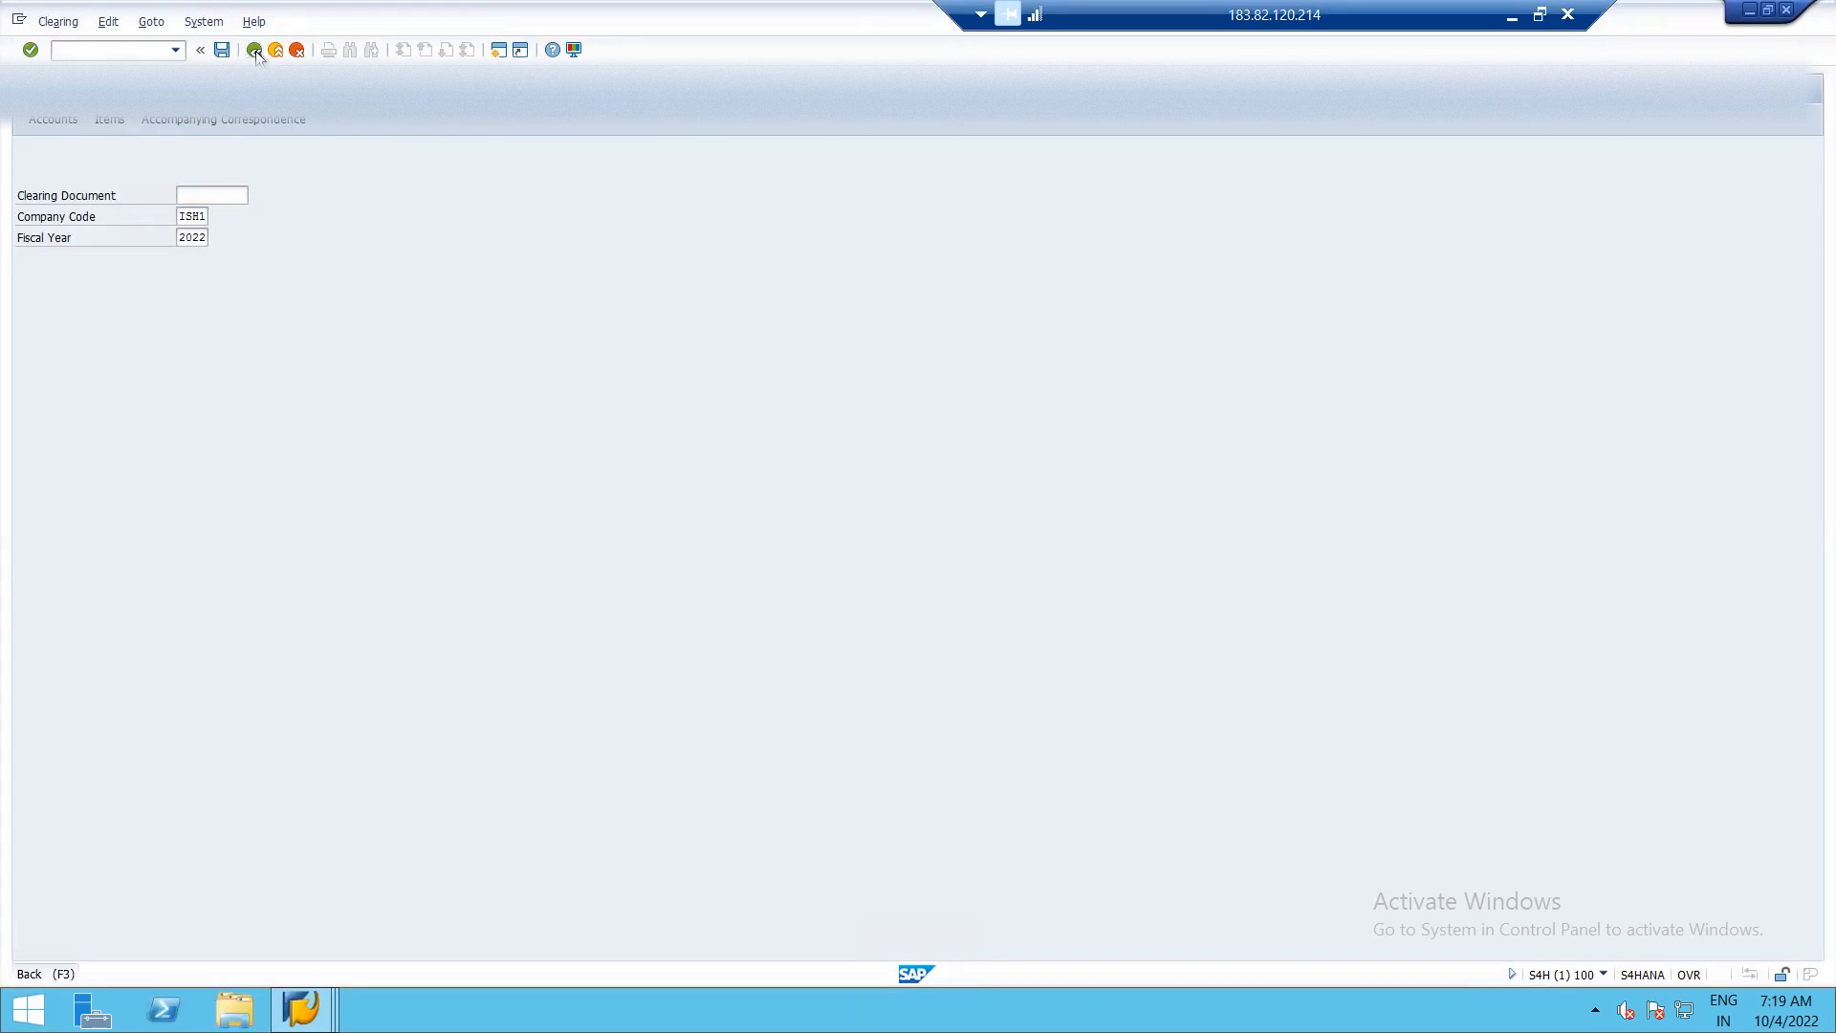
click(144, 50)
text(/)
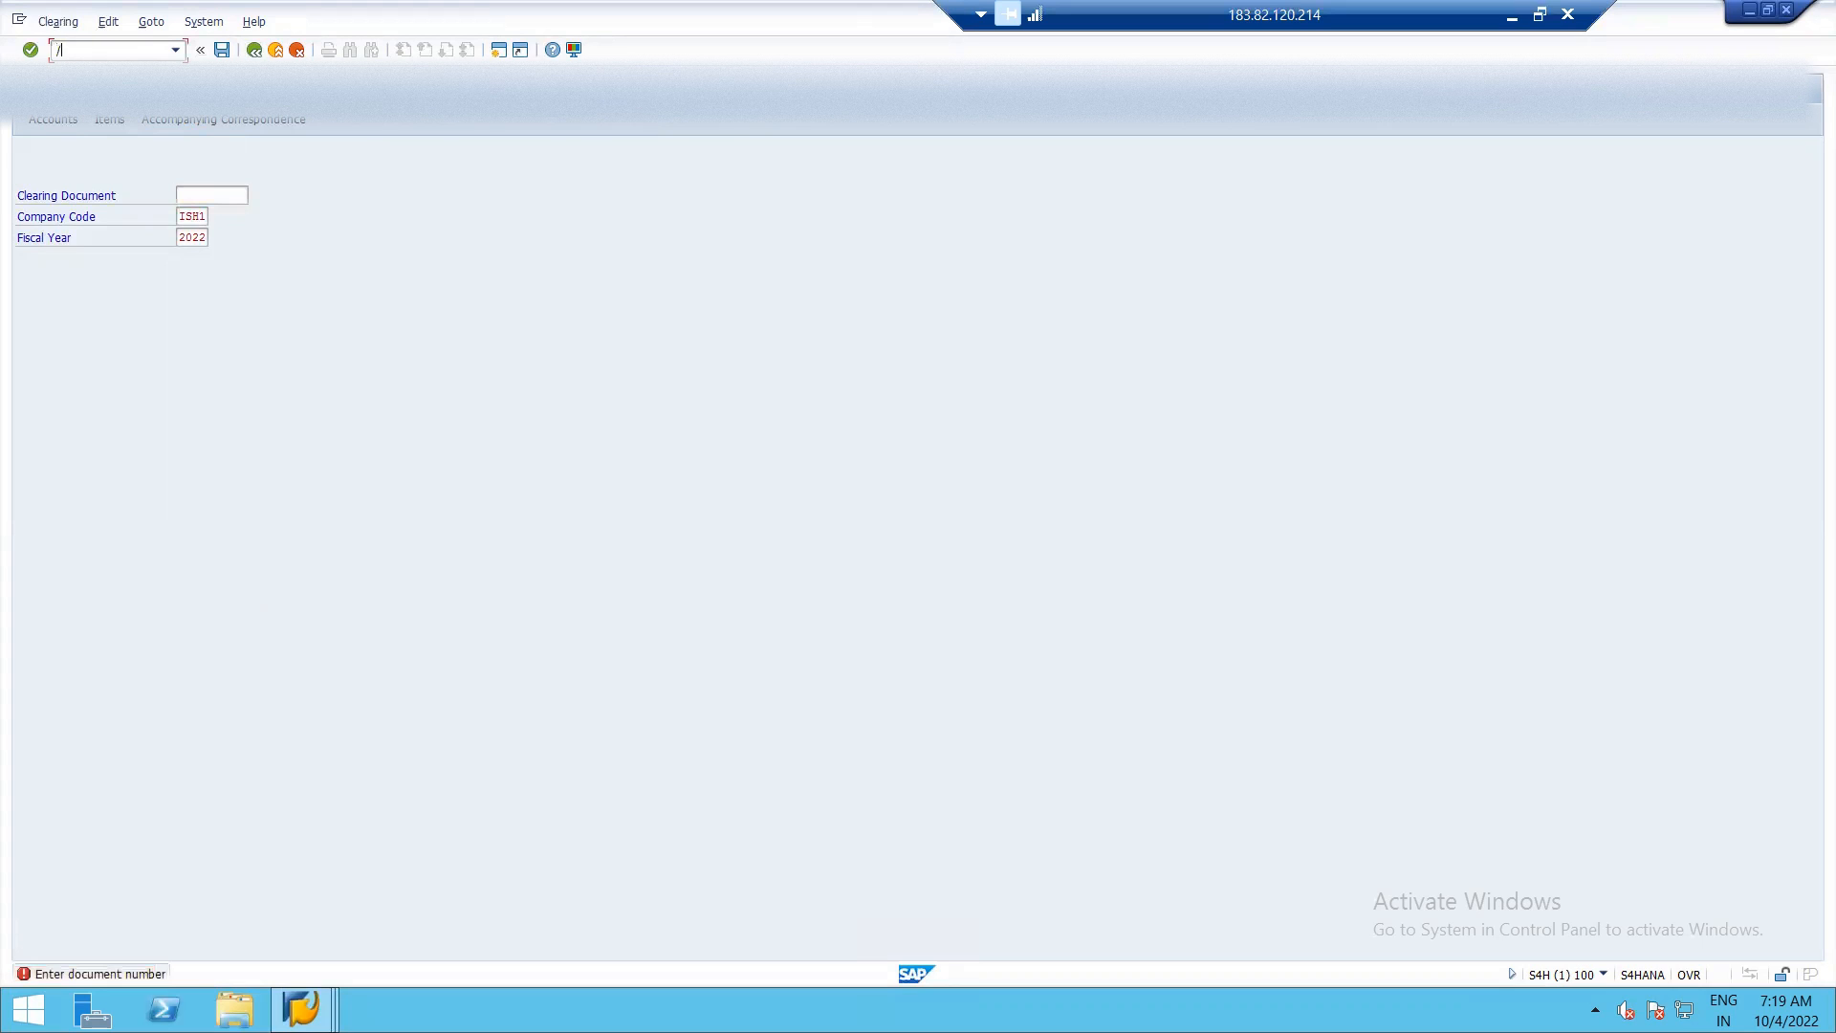
text(N)
key(Return)
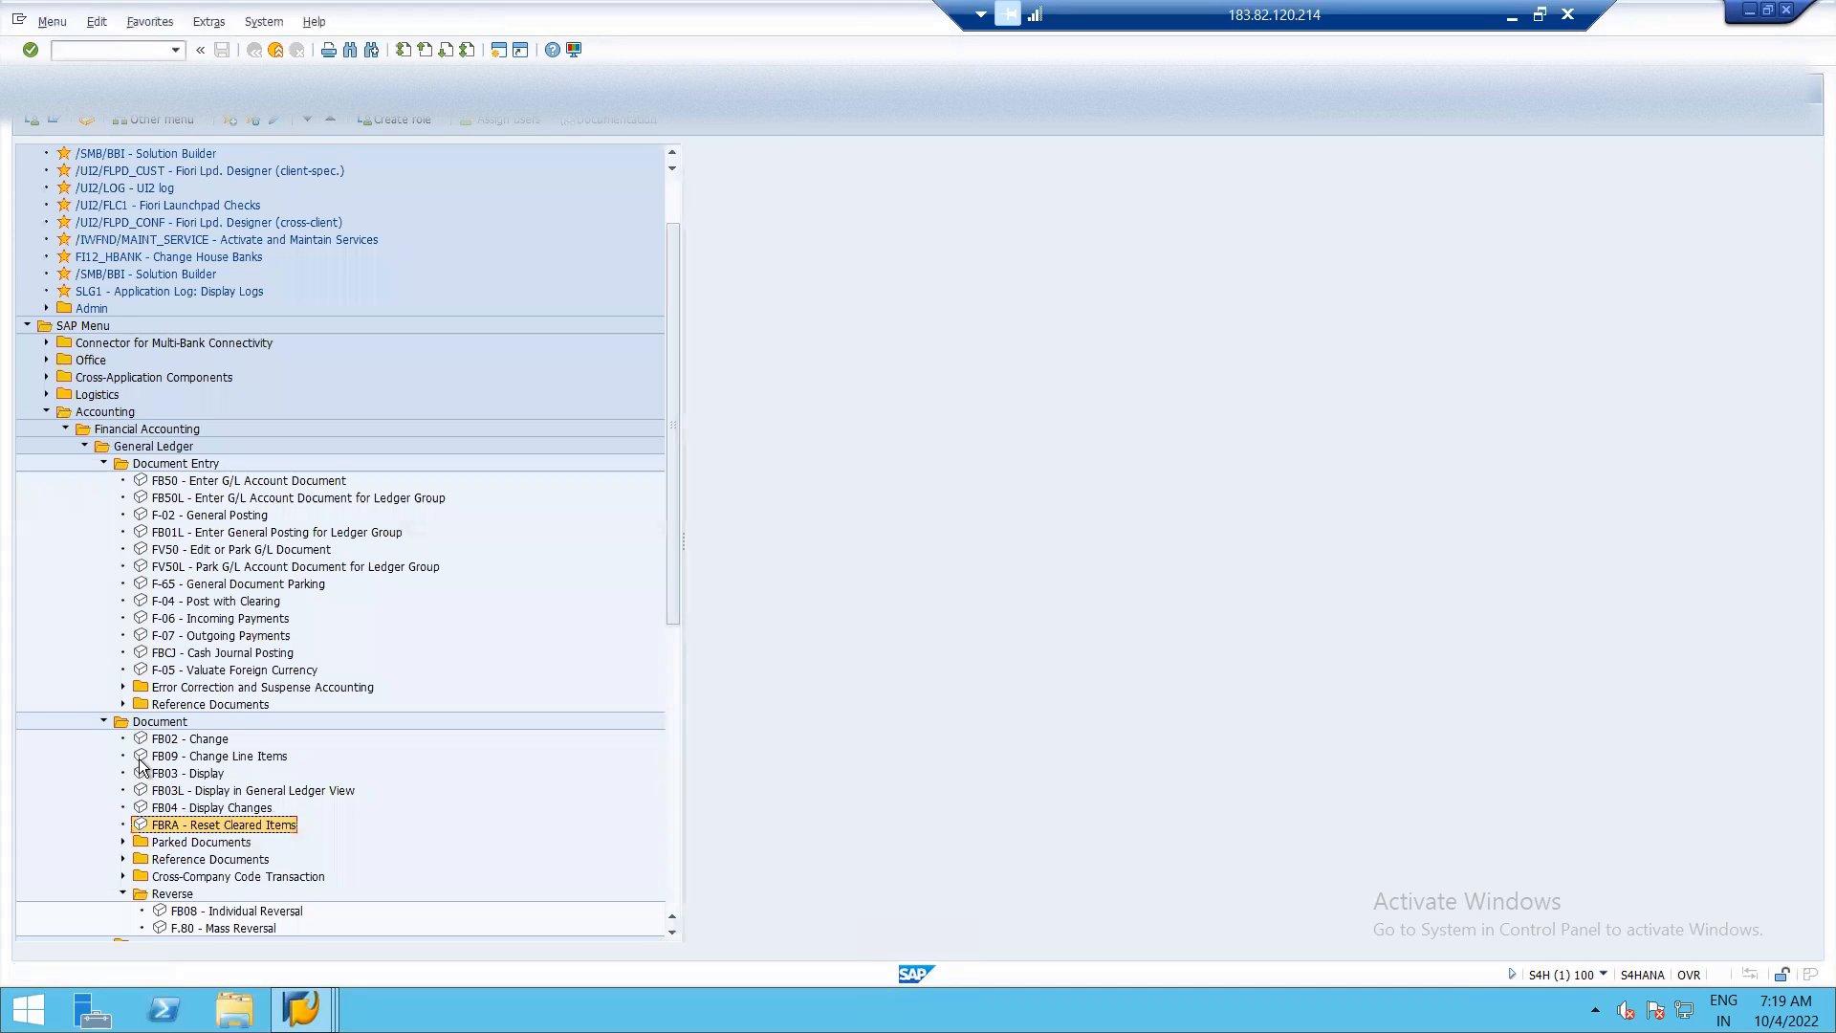
double_click(159, 601)
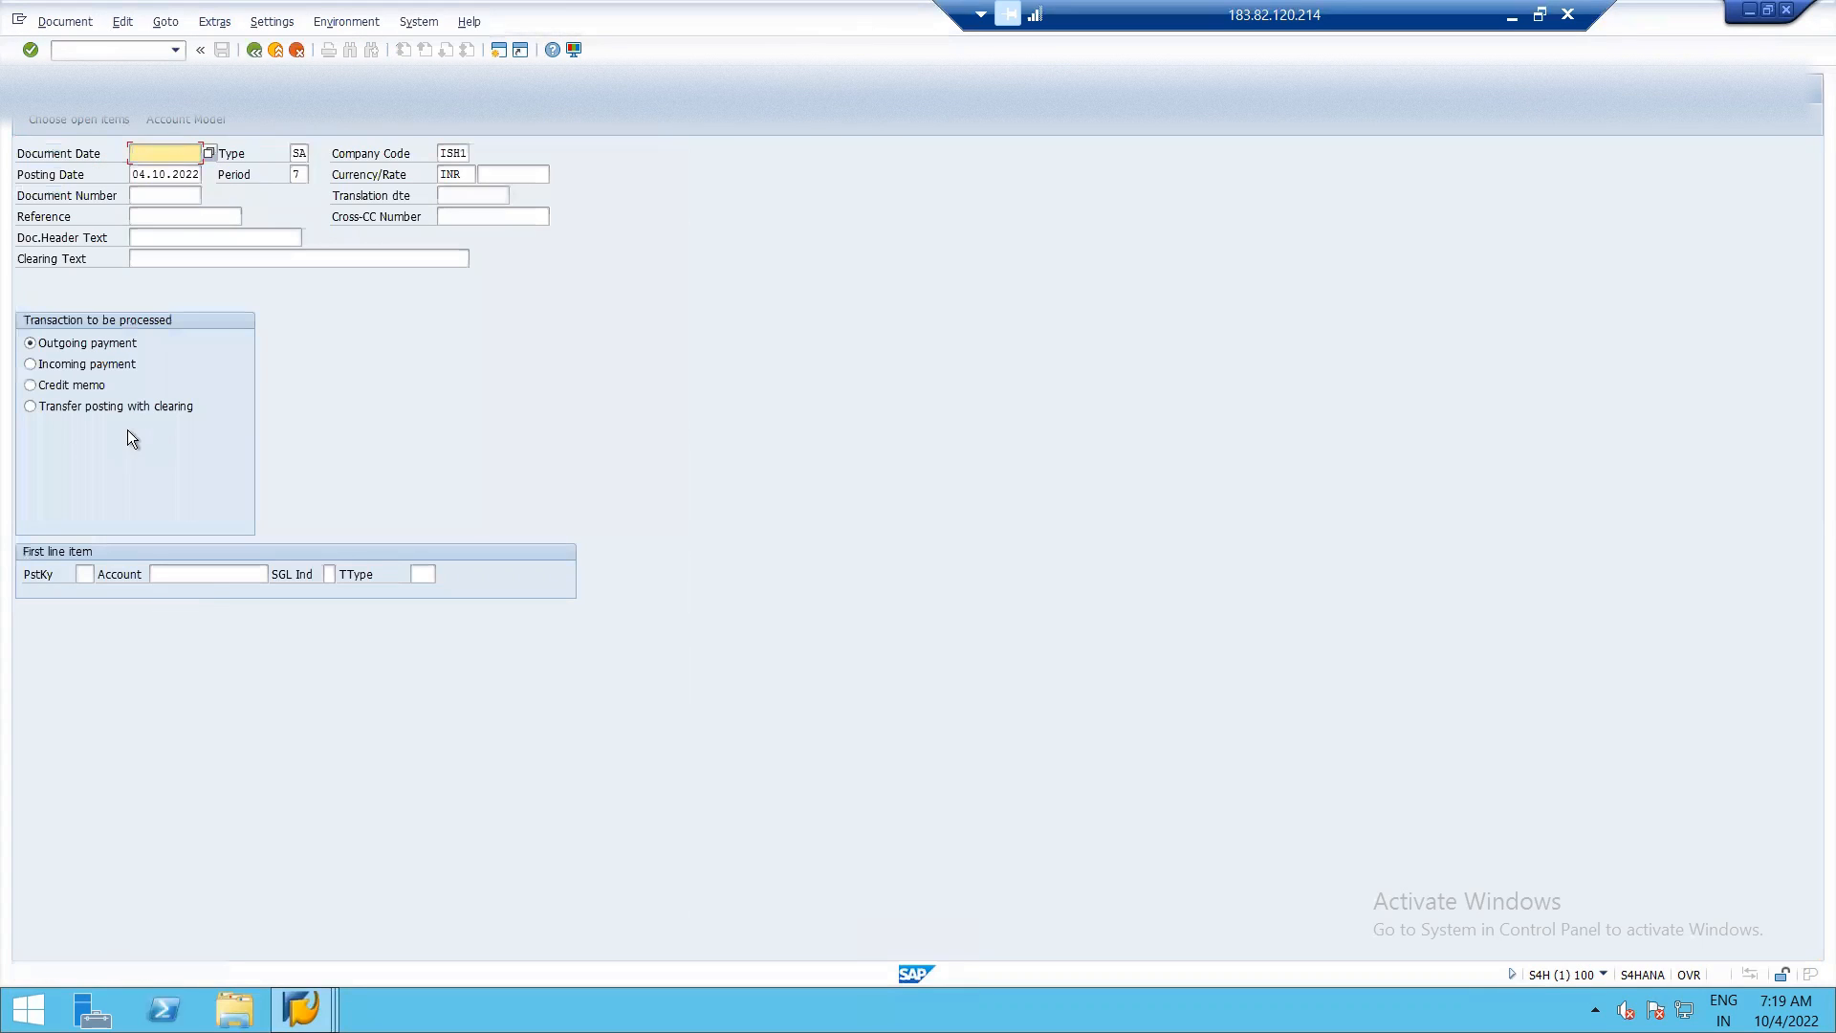
Set the payment's document date to 04.10.2022 and its reference to PAY.
click(210, 153)
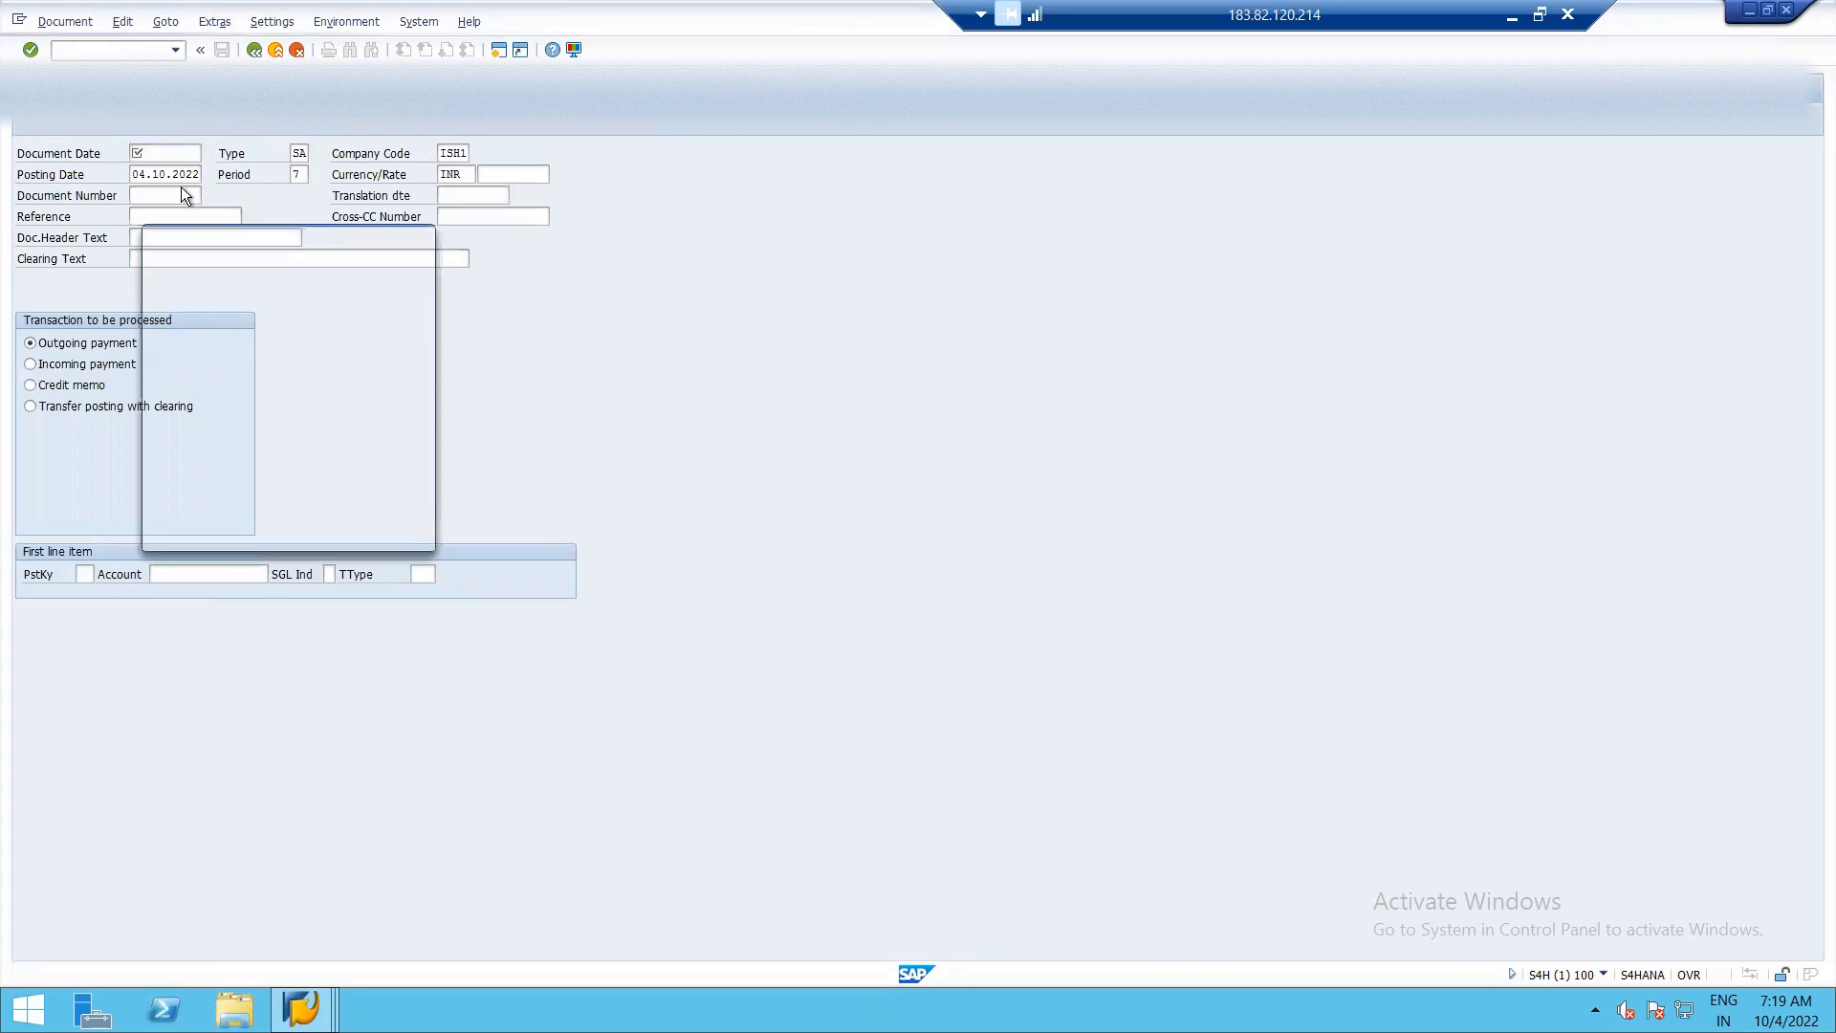
double_click(243, 396)
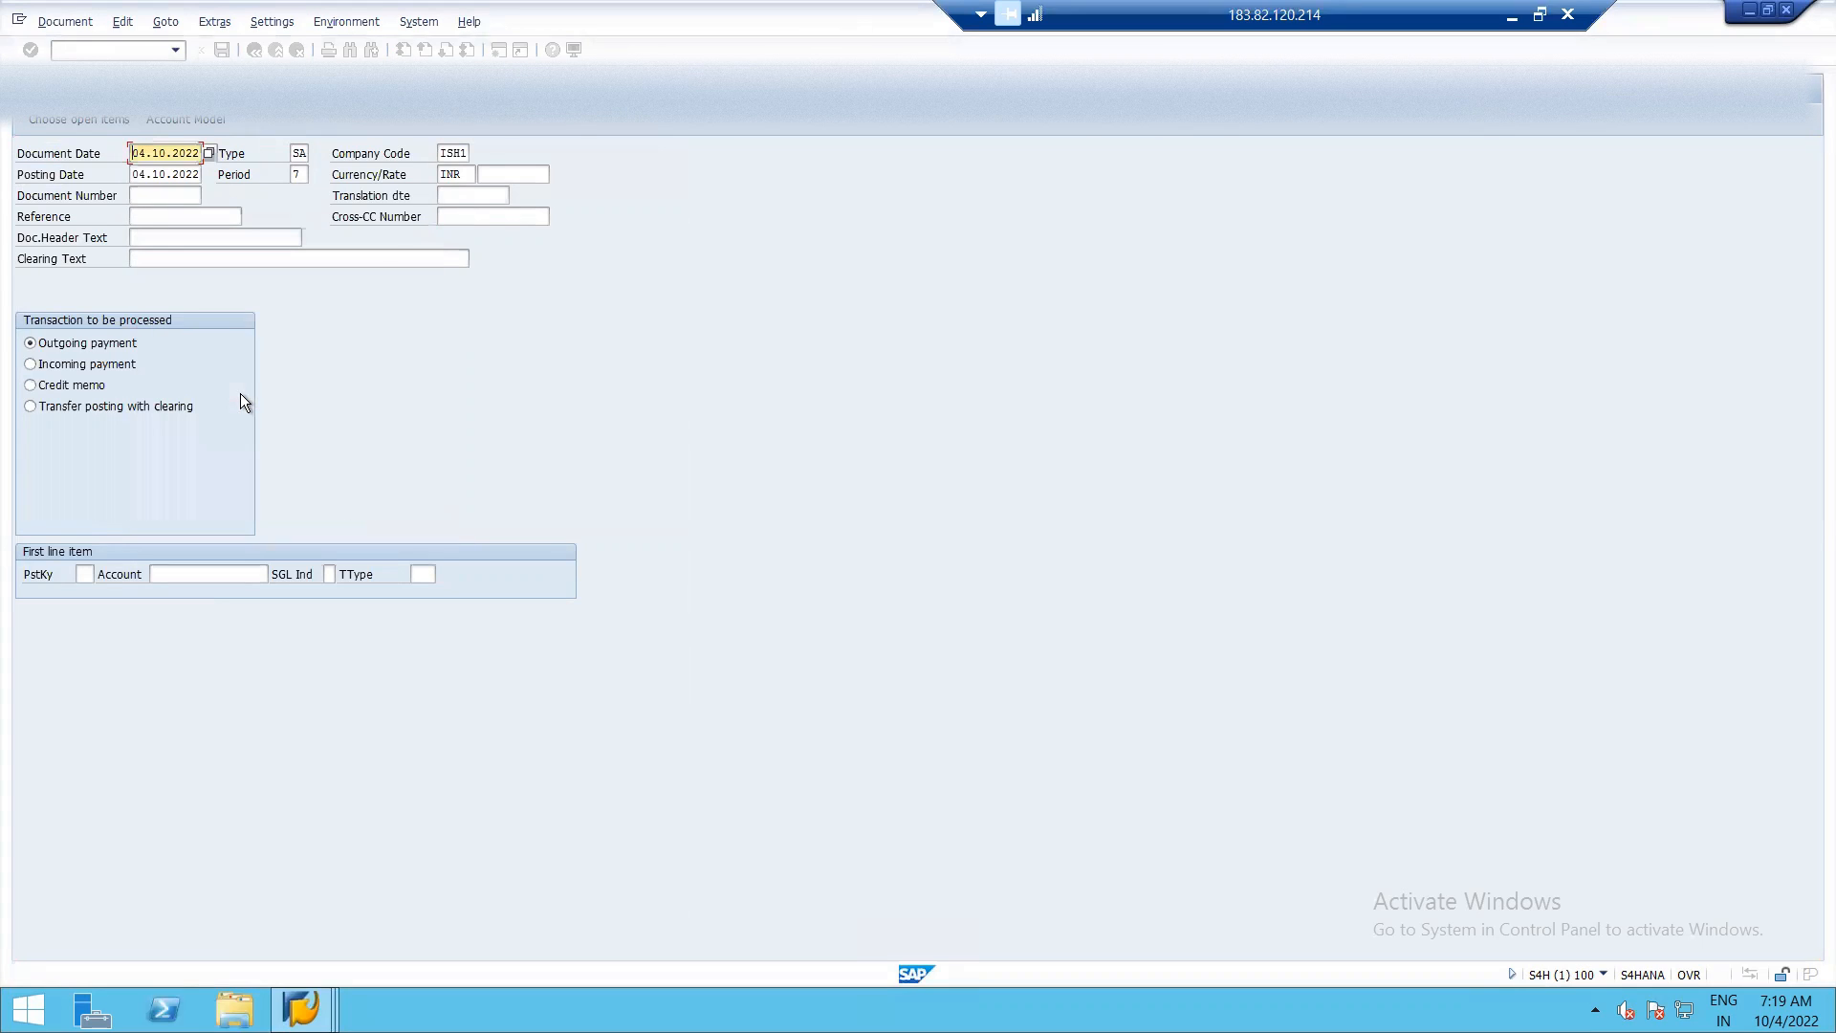
click(157, 210)
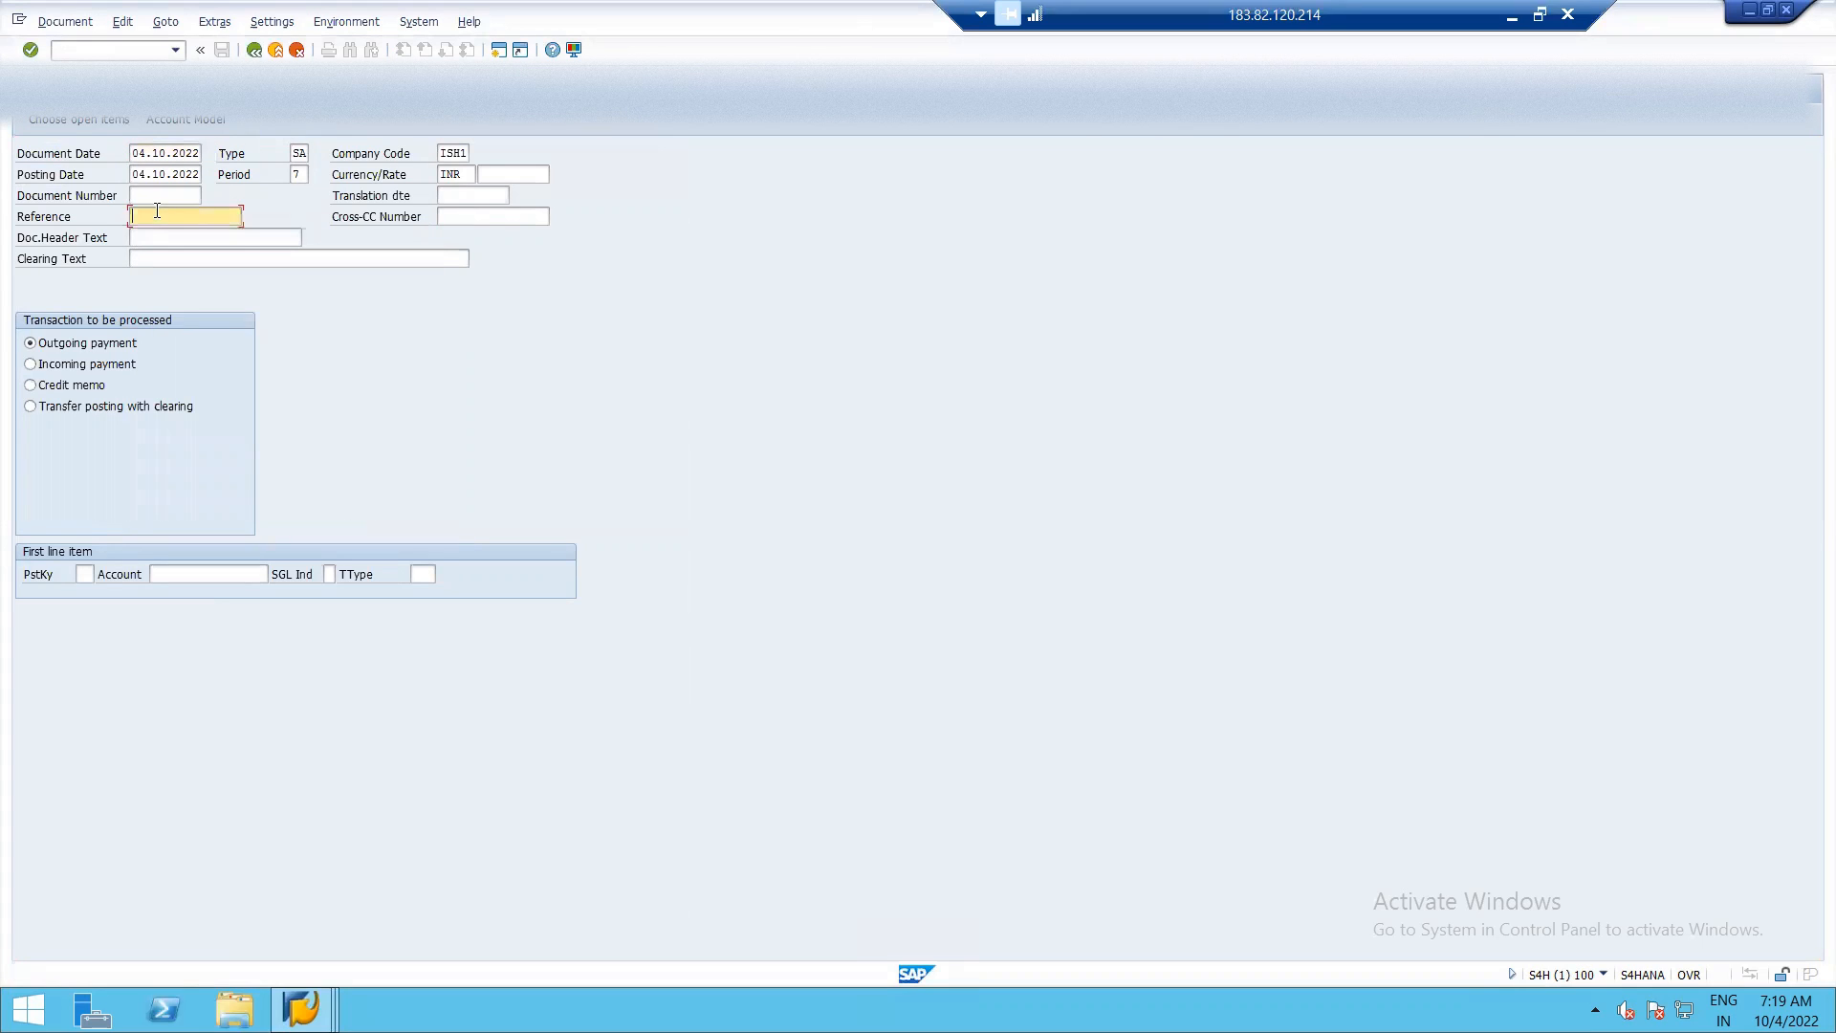
text(PAY)
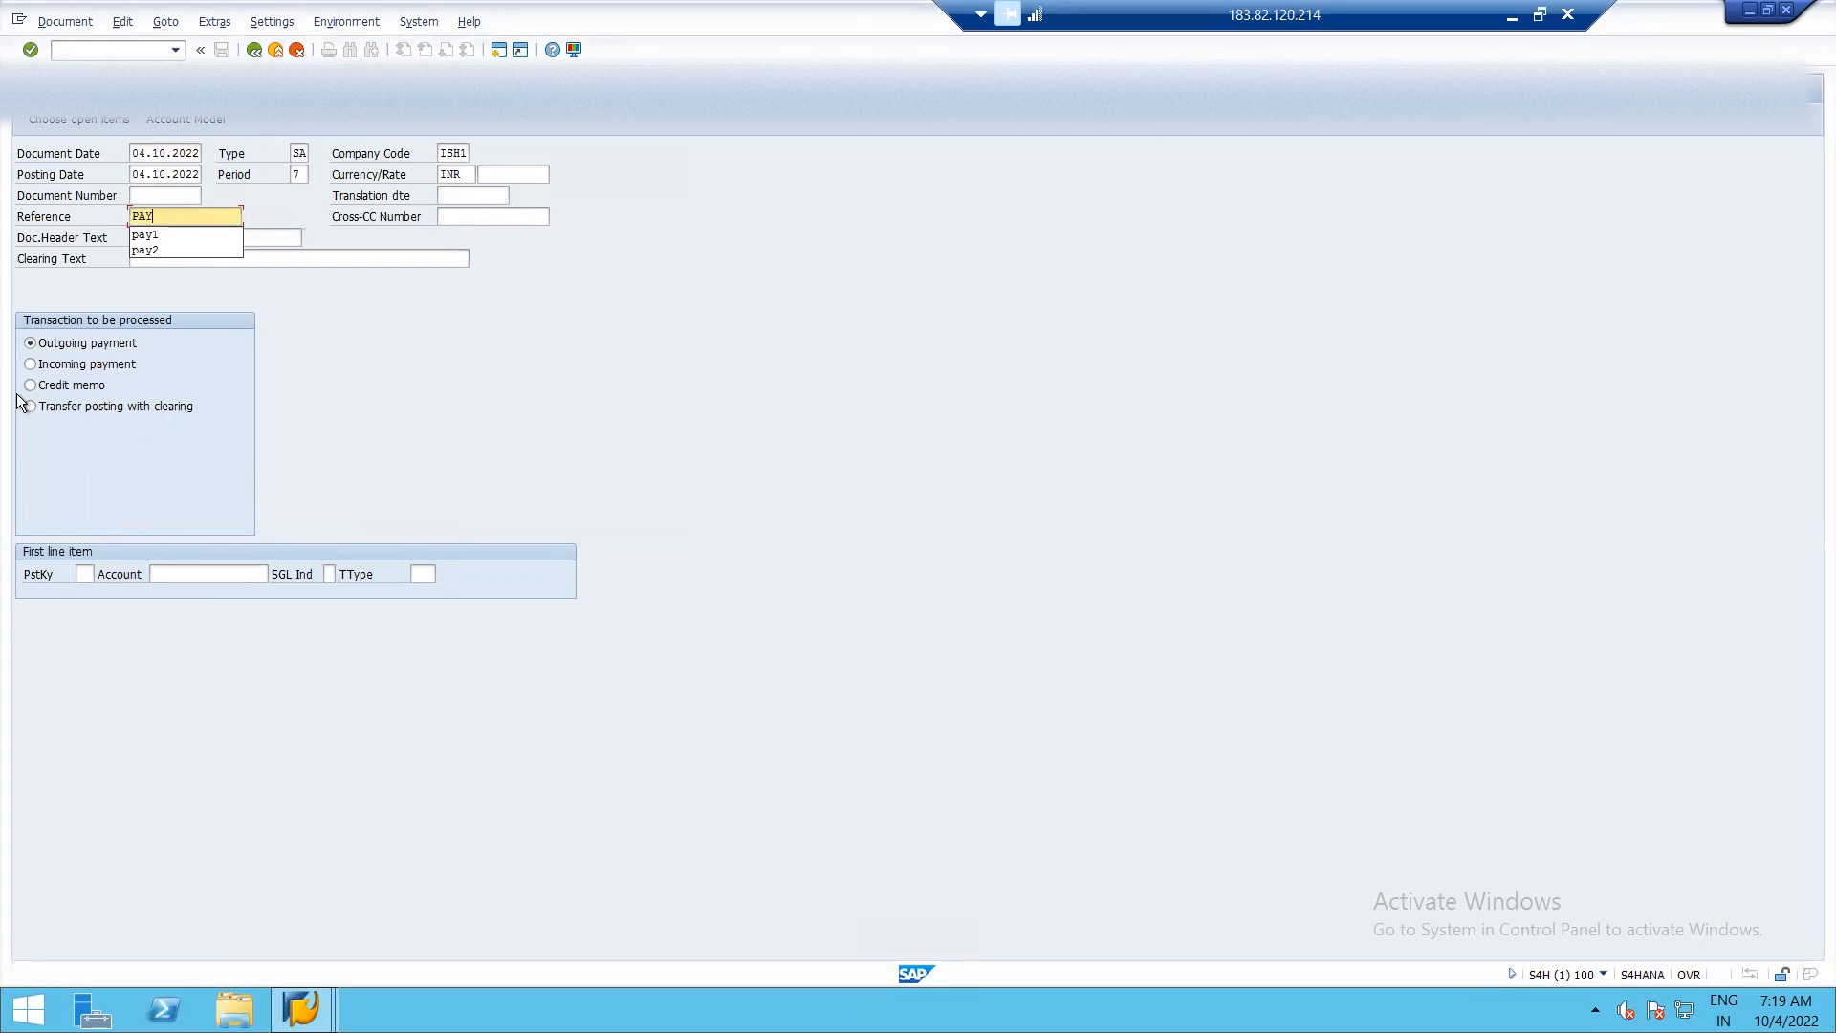
Enter the first line item with posting key 50 (Credit entry) and the HSBC BANK account, and open its details.
click(83, 574)
text(50)
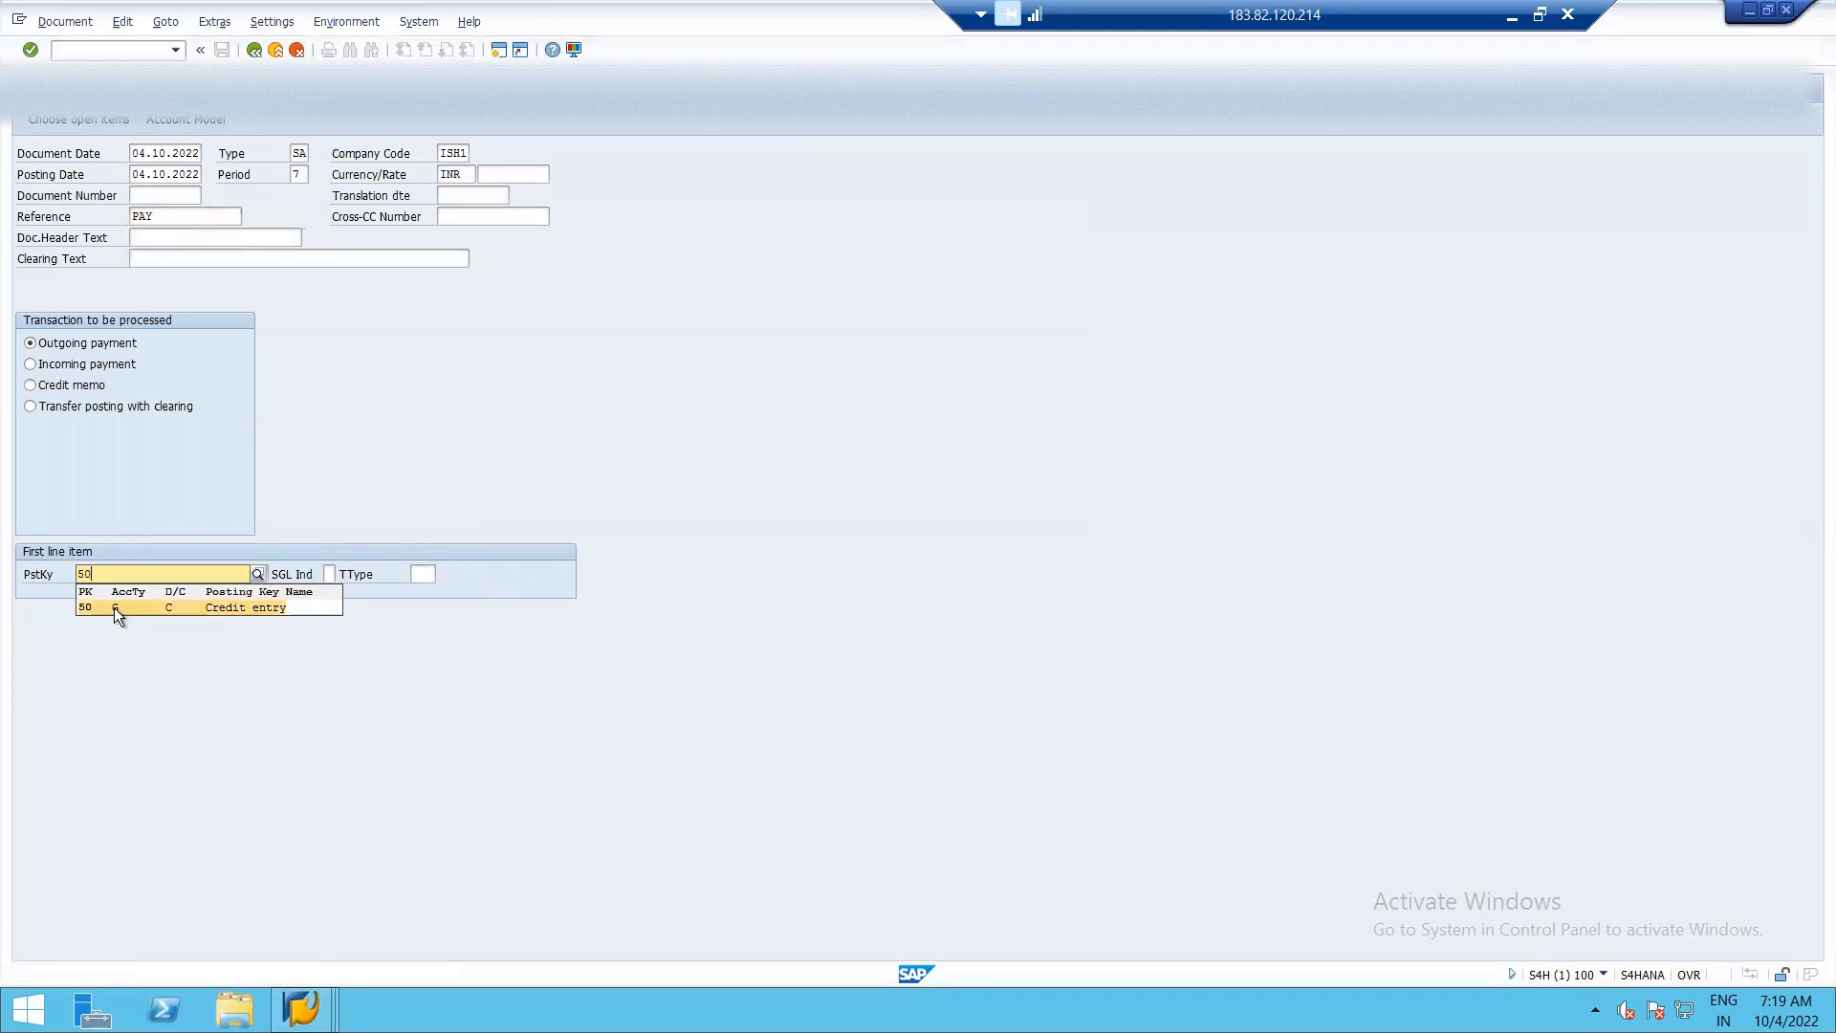
click(112, 607)
click(275, 574)
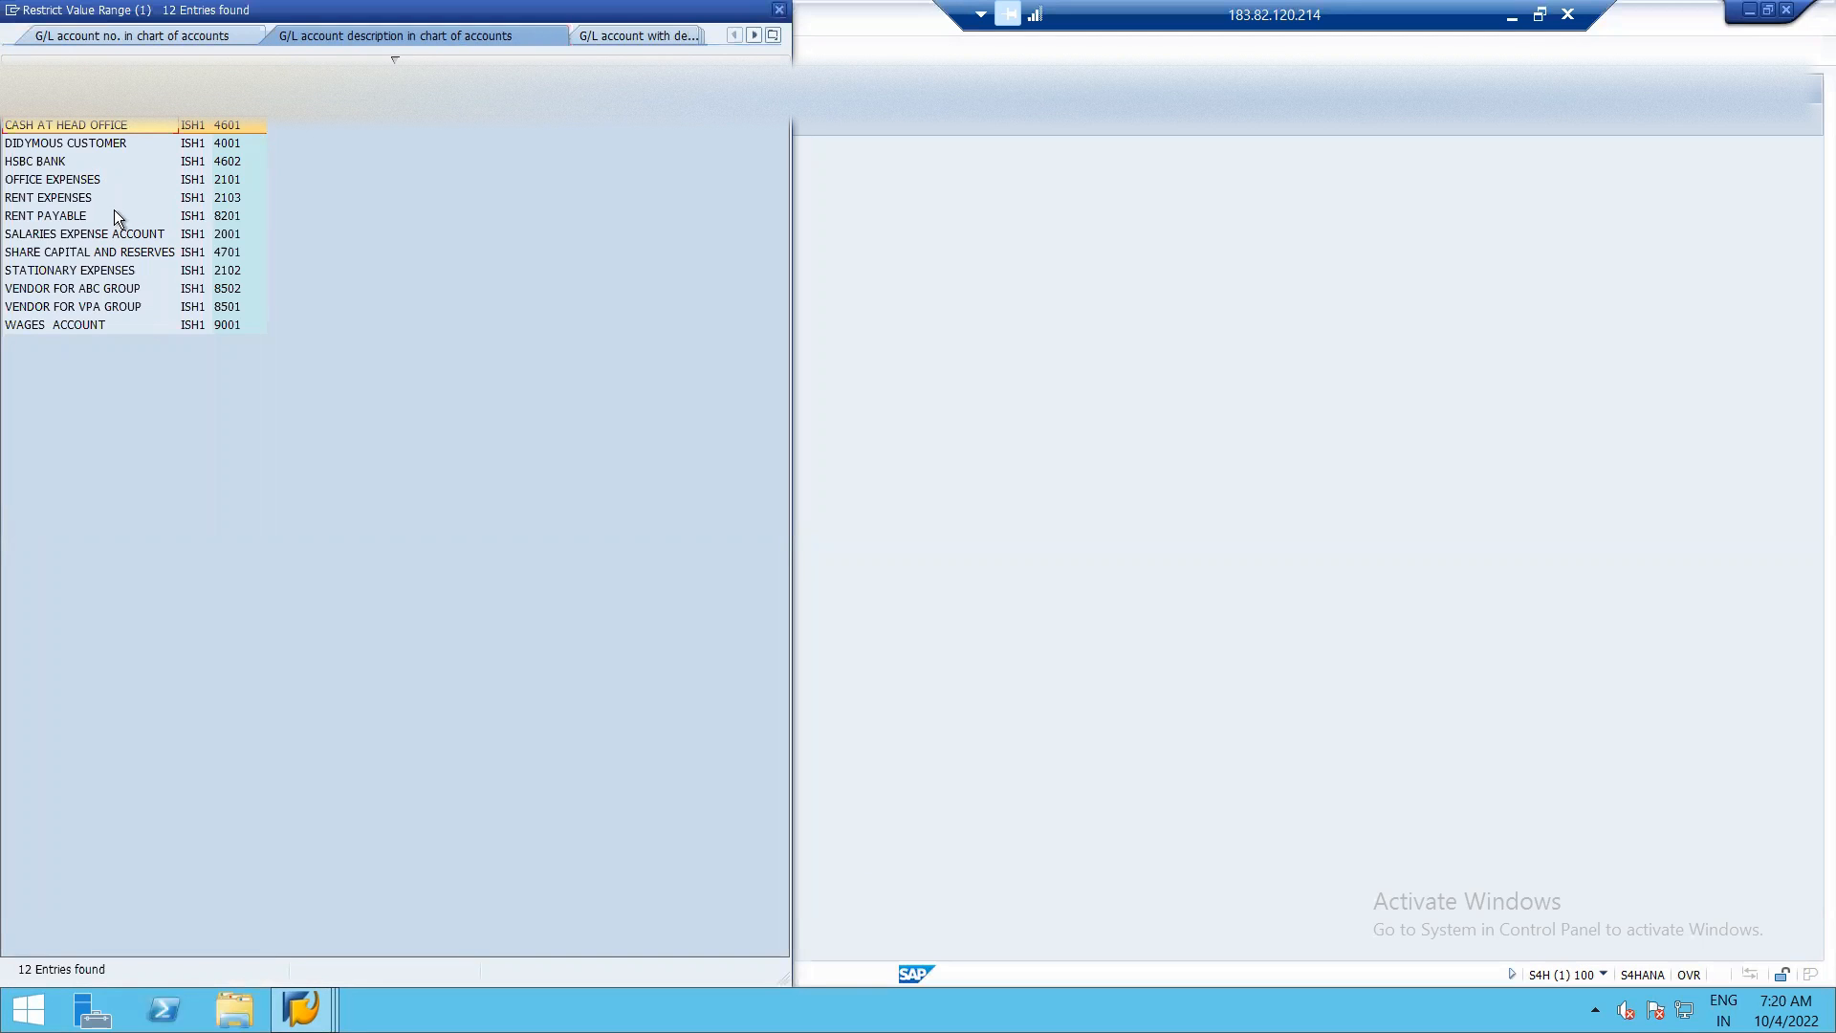
double_click(73, 163)
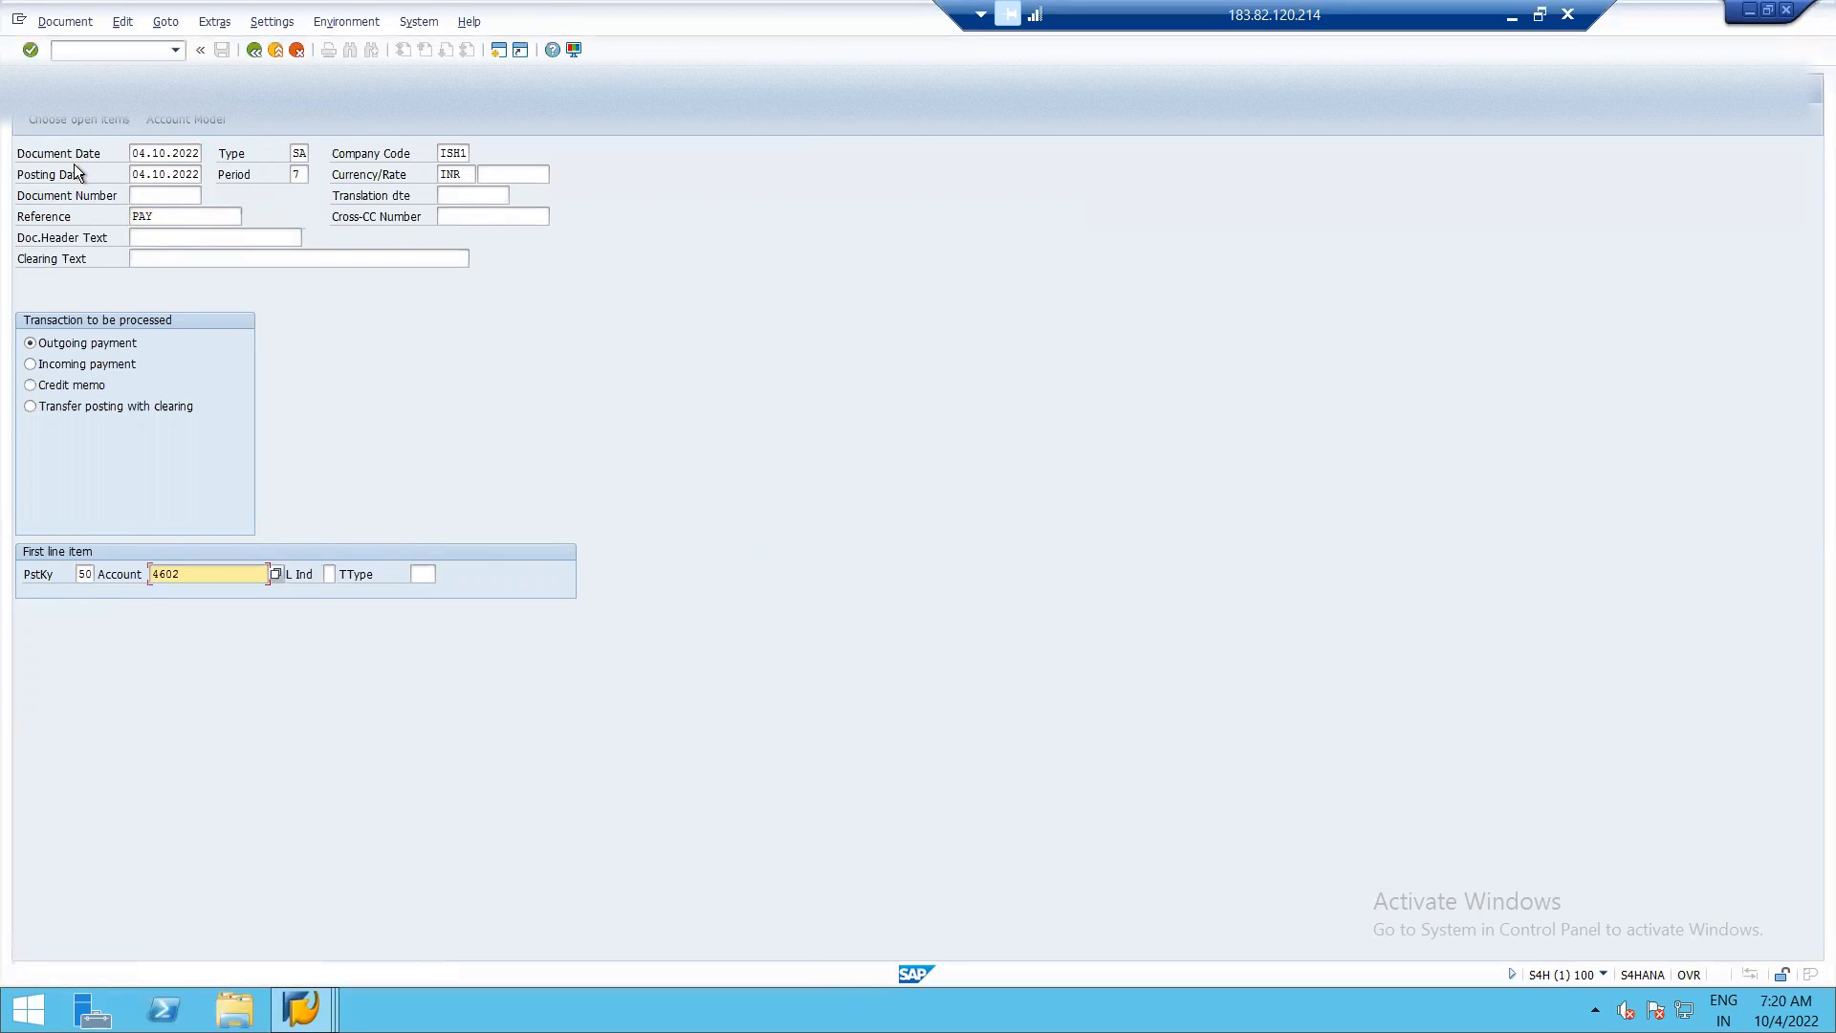
key(Return)
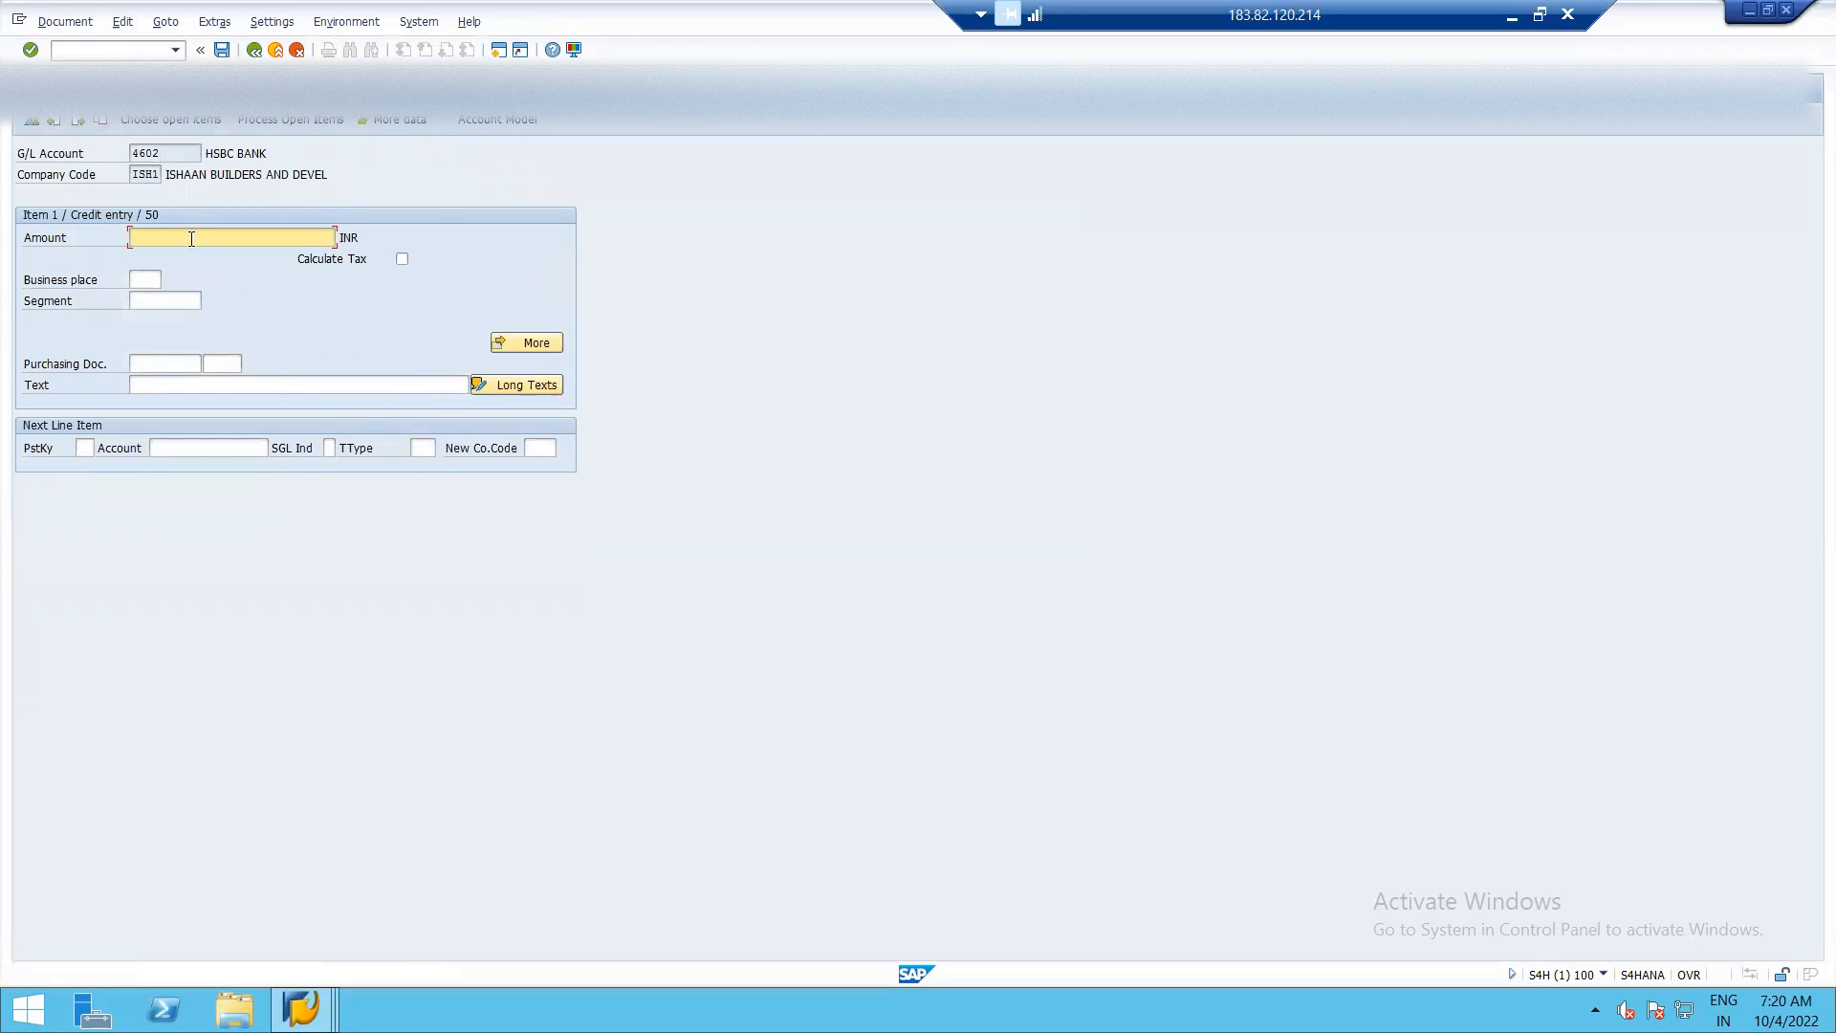
Check the open rent amount for document 22, then set the item's amount to 4500 and text to PAYMENT OF RENT DUE.
key(alt+Tab)
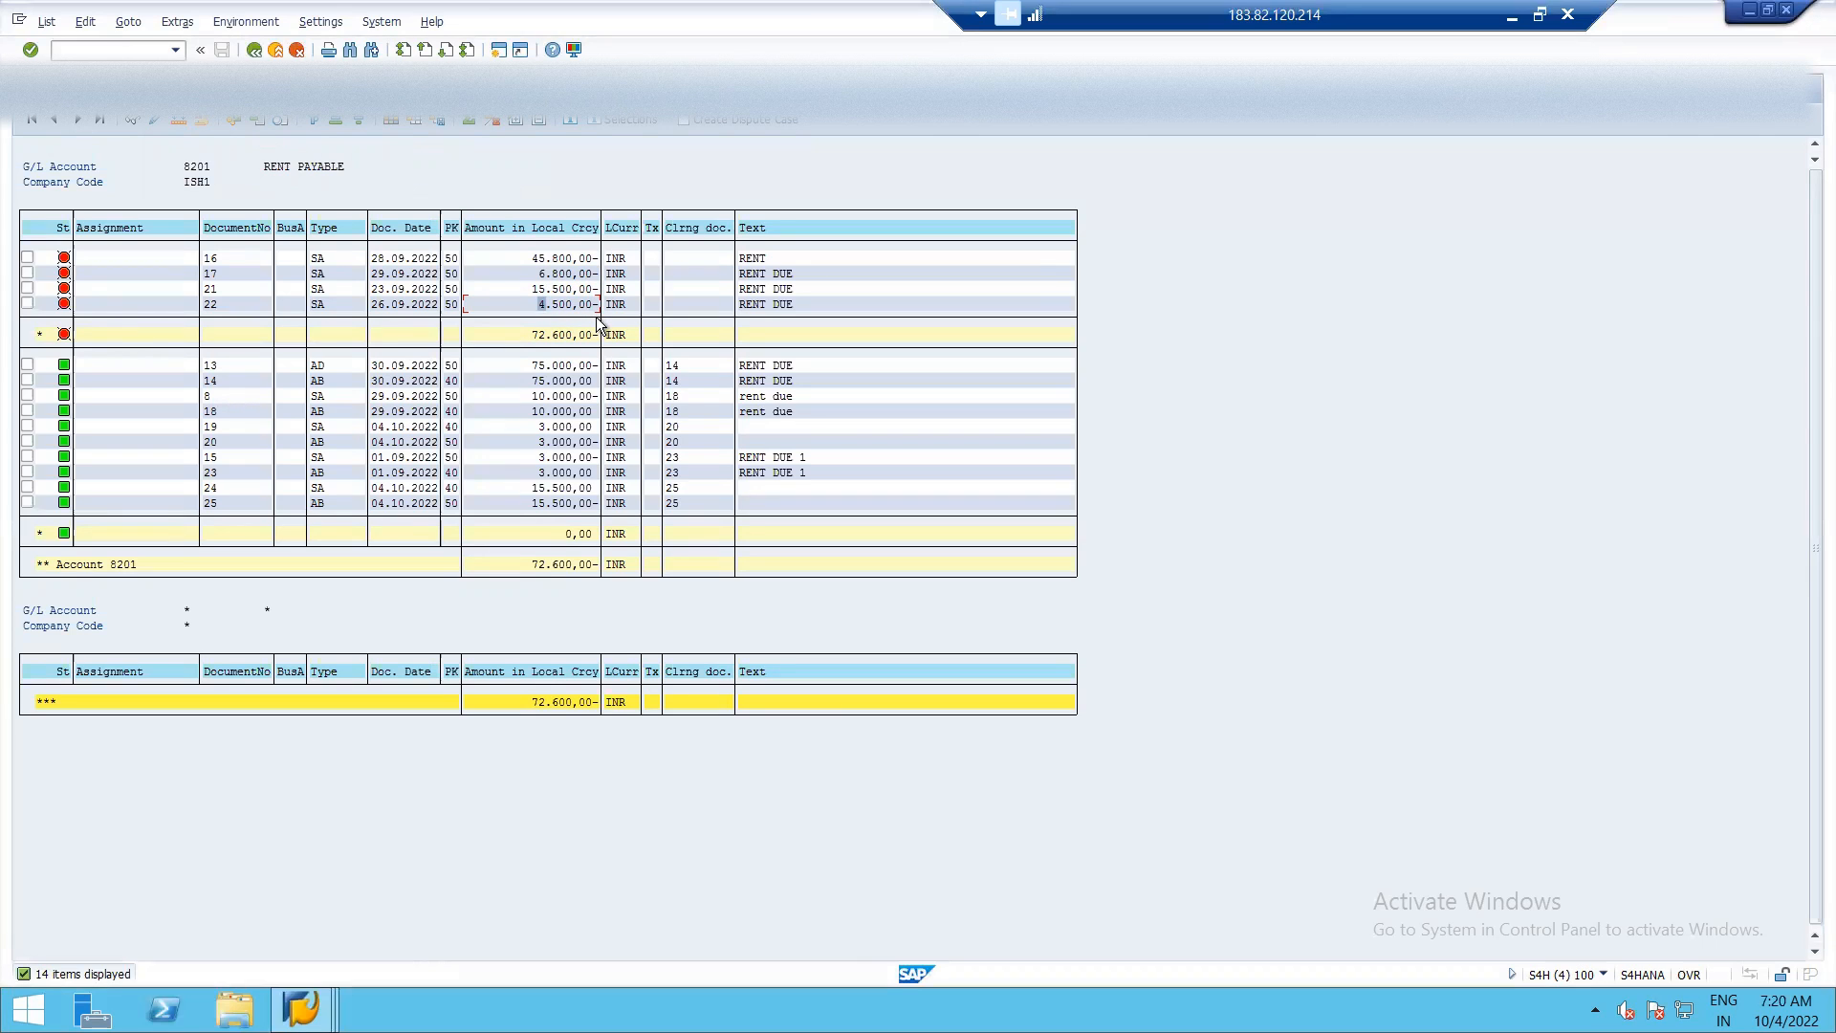
key(alt+Tab)
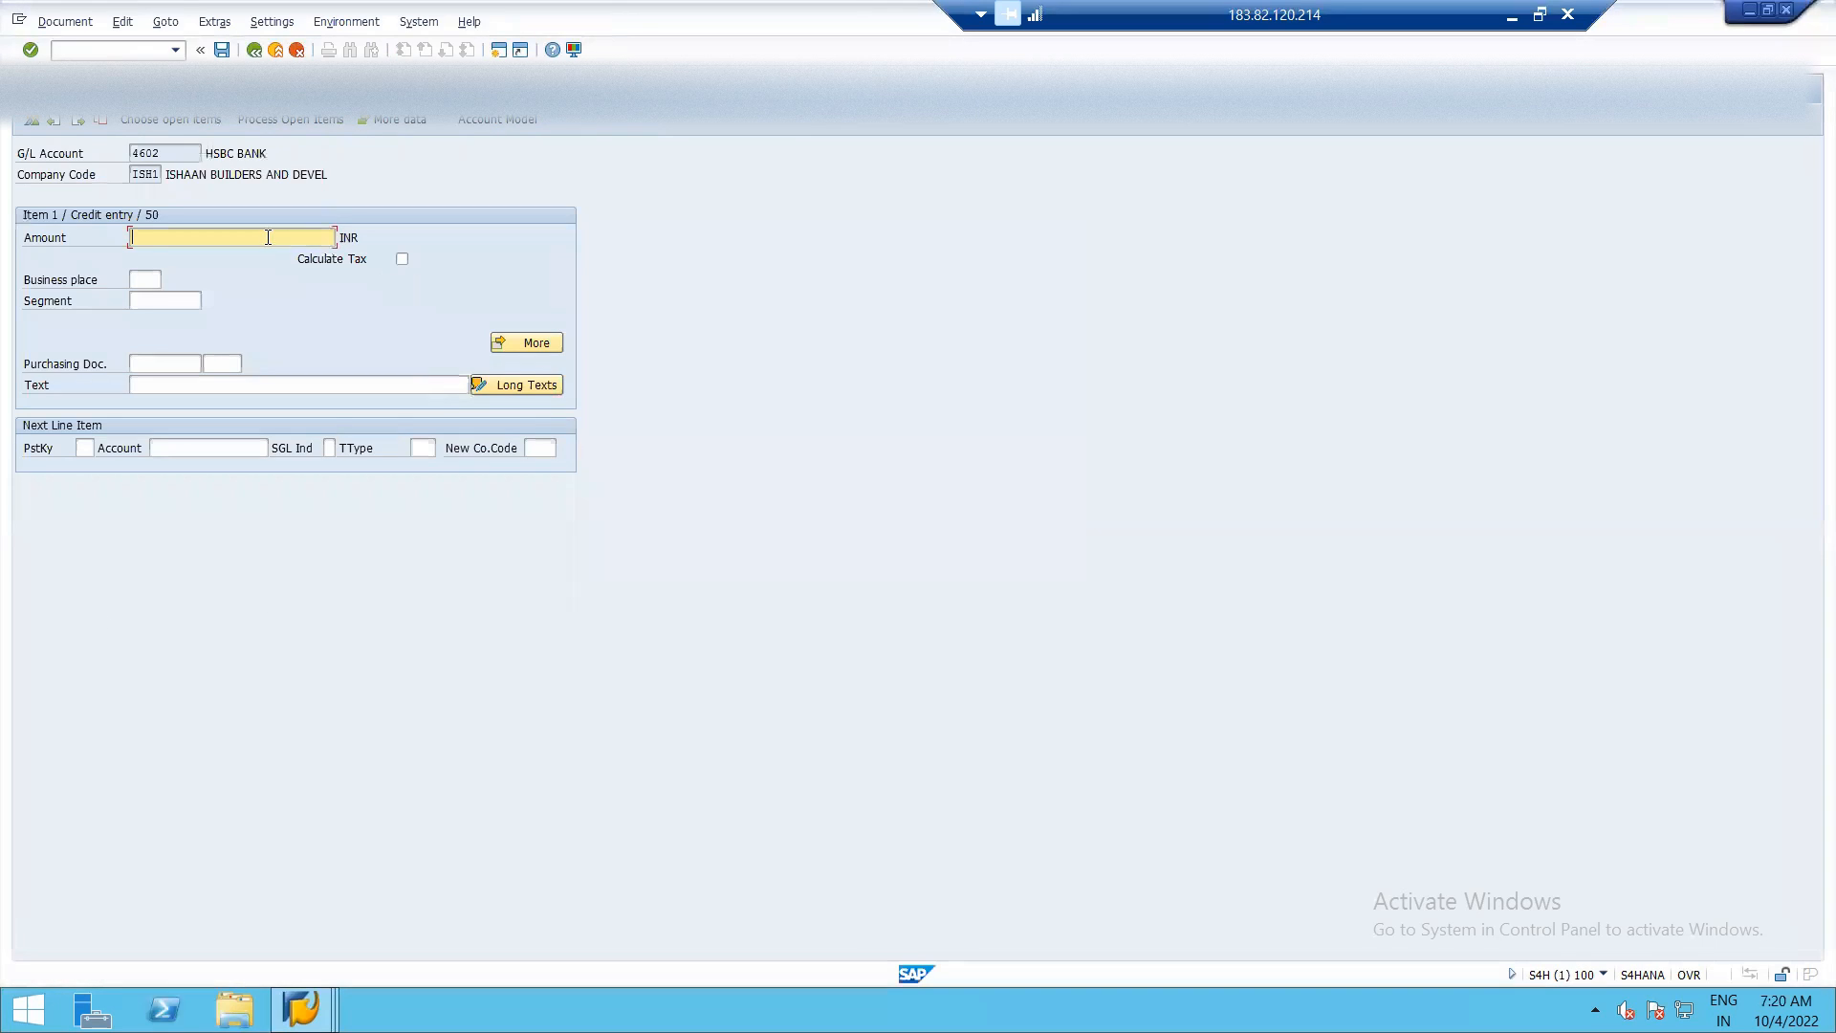
text(4500)
click(178, 384)
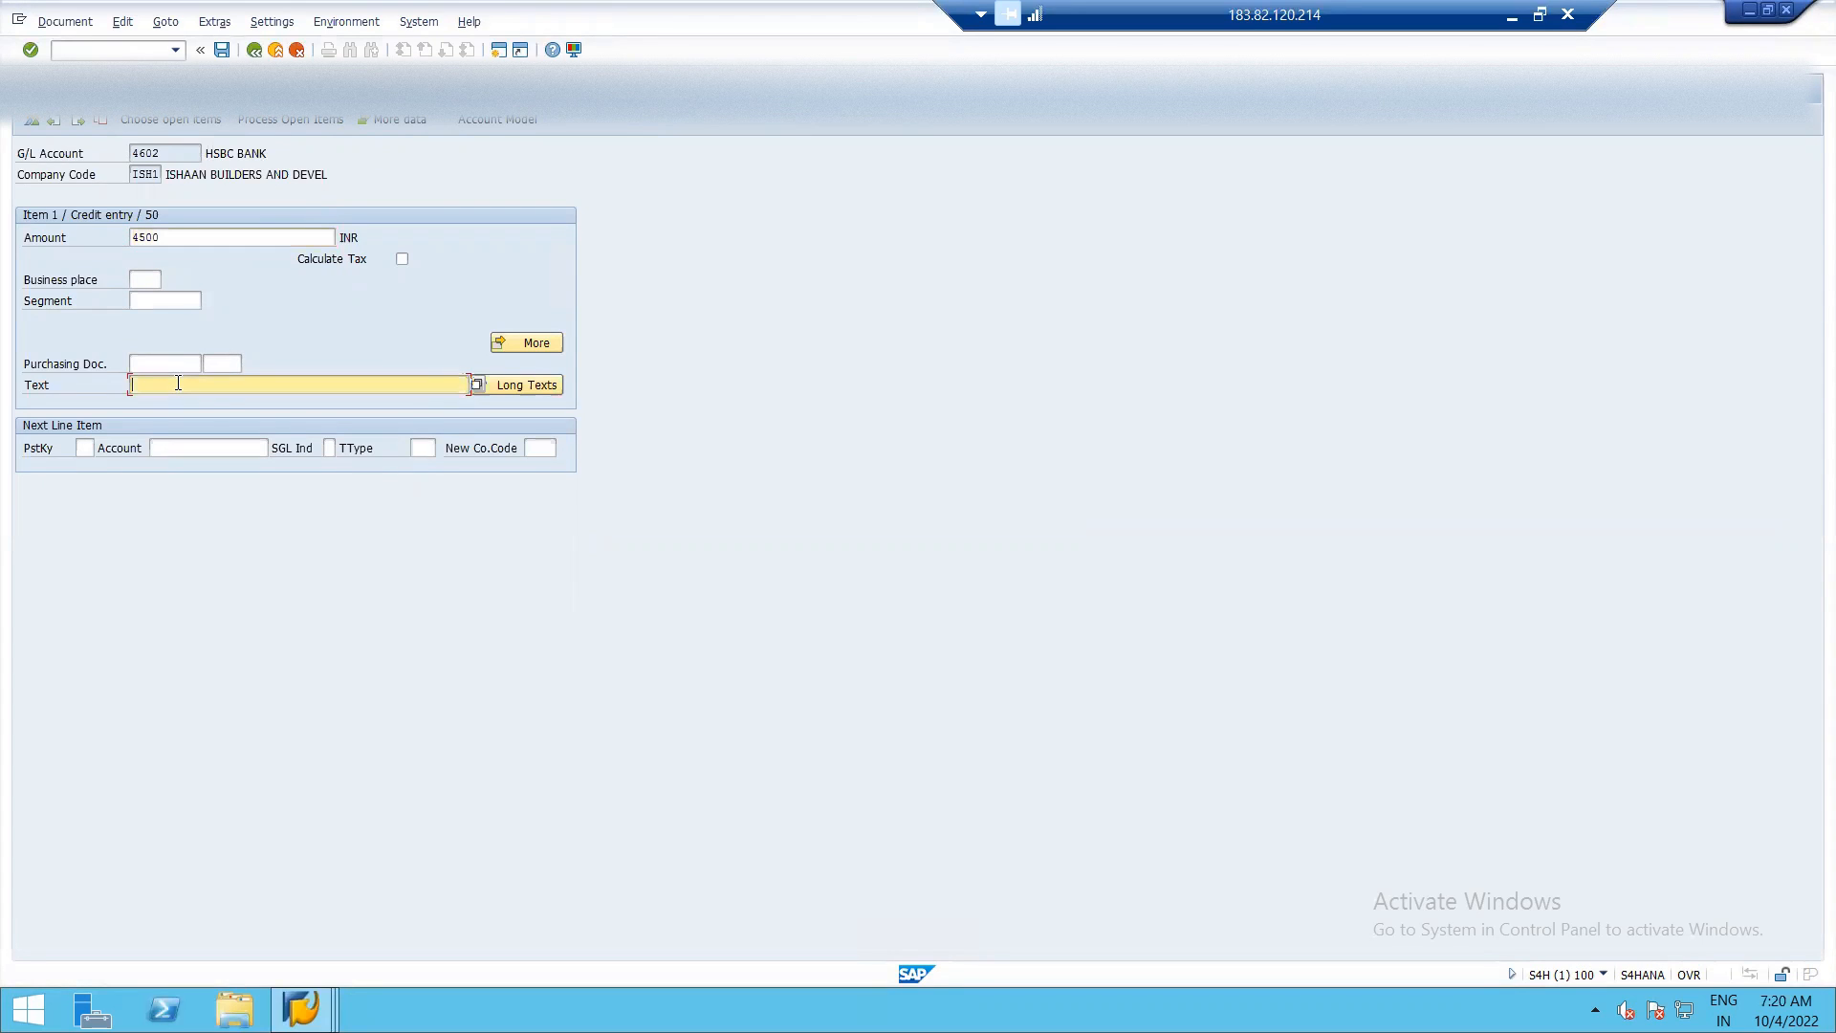
text(PAYMENT)
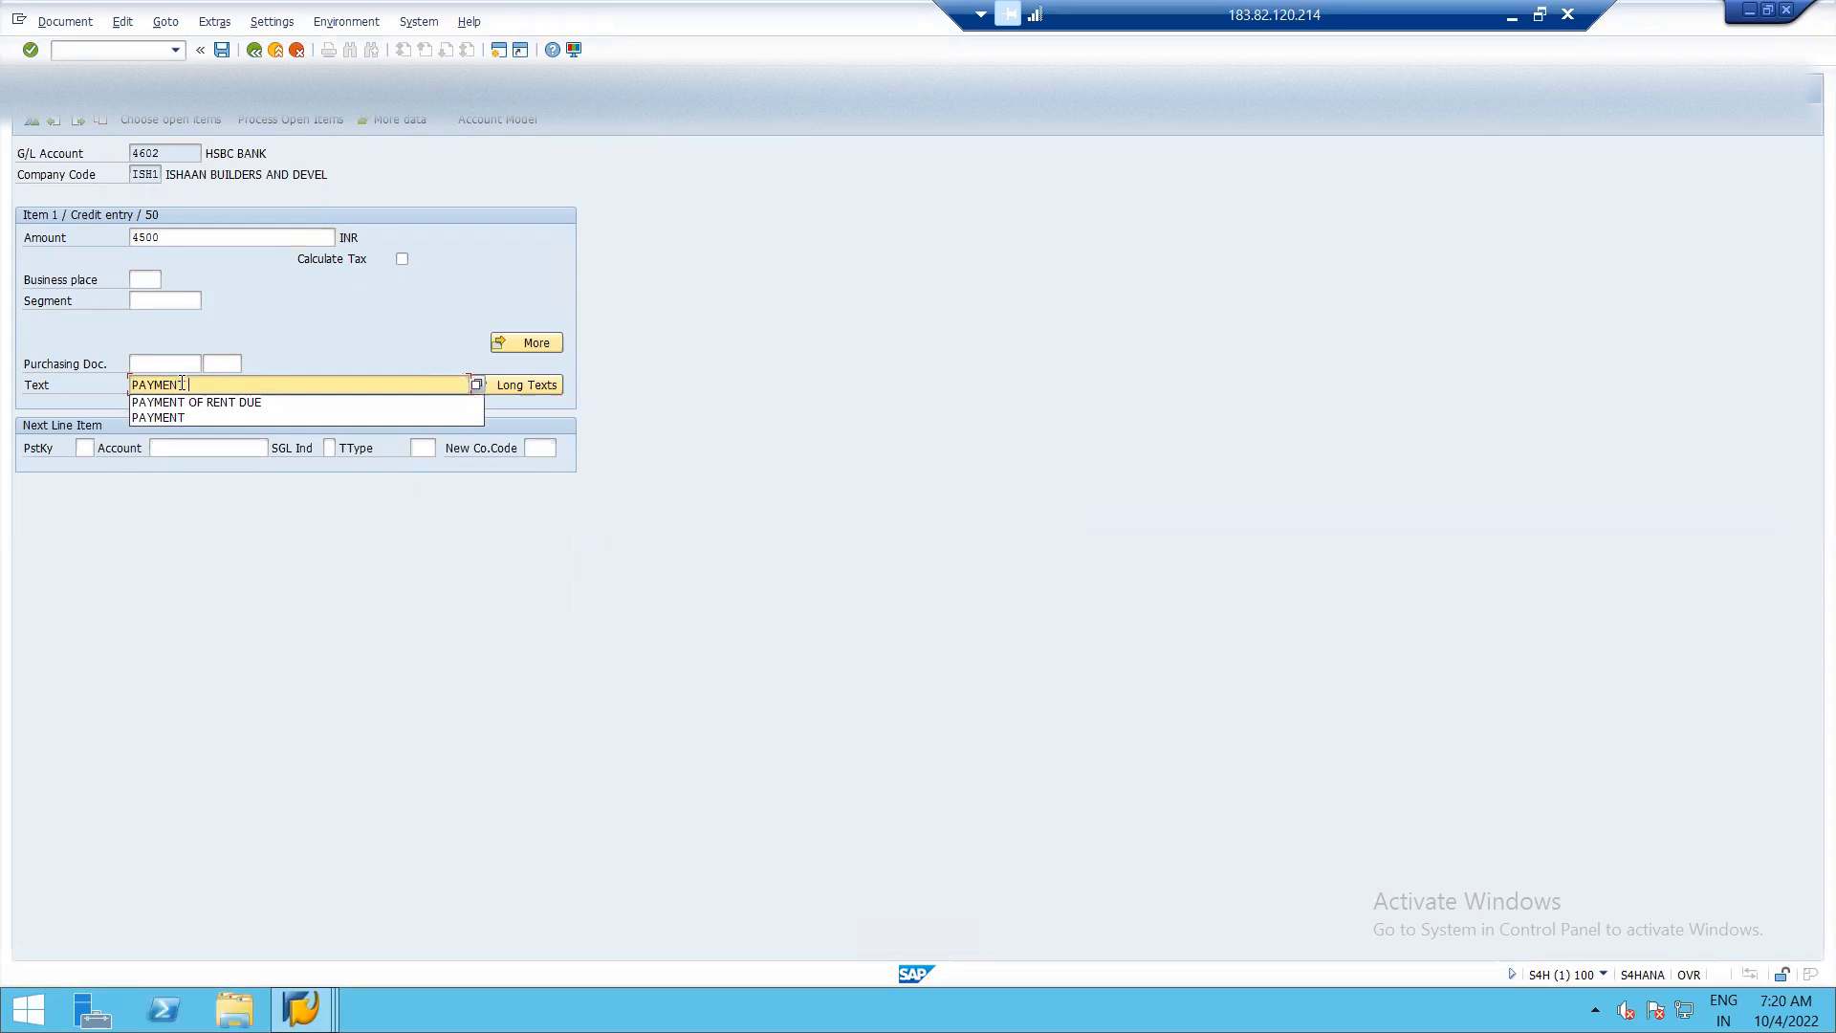
click(208, 401)
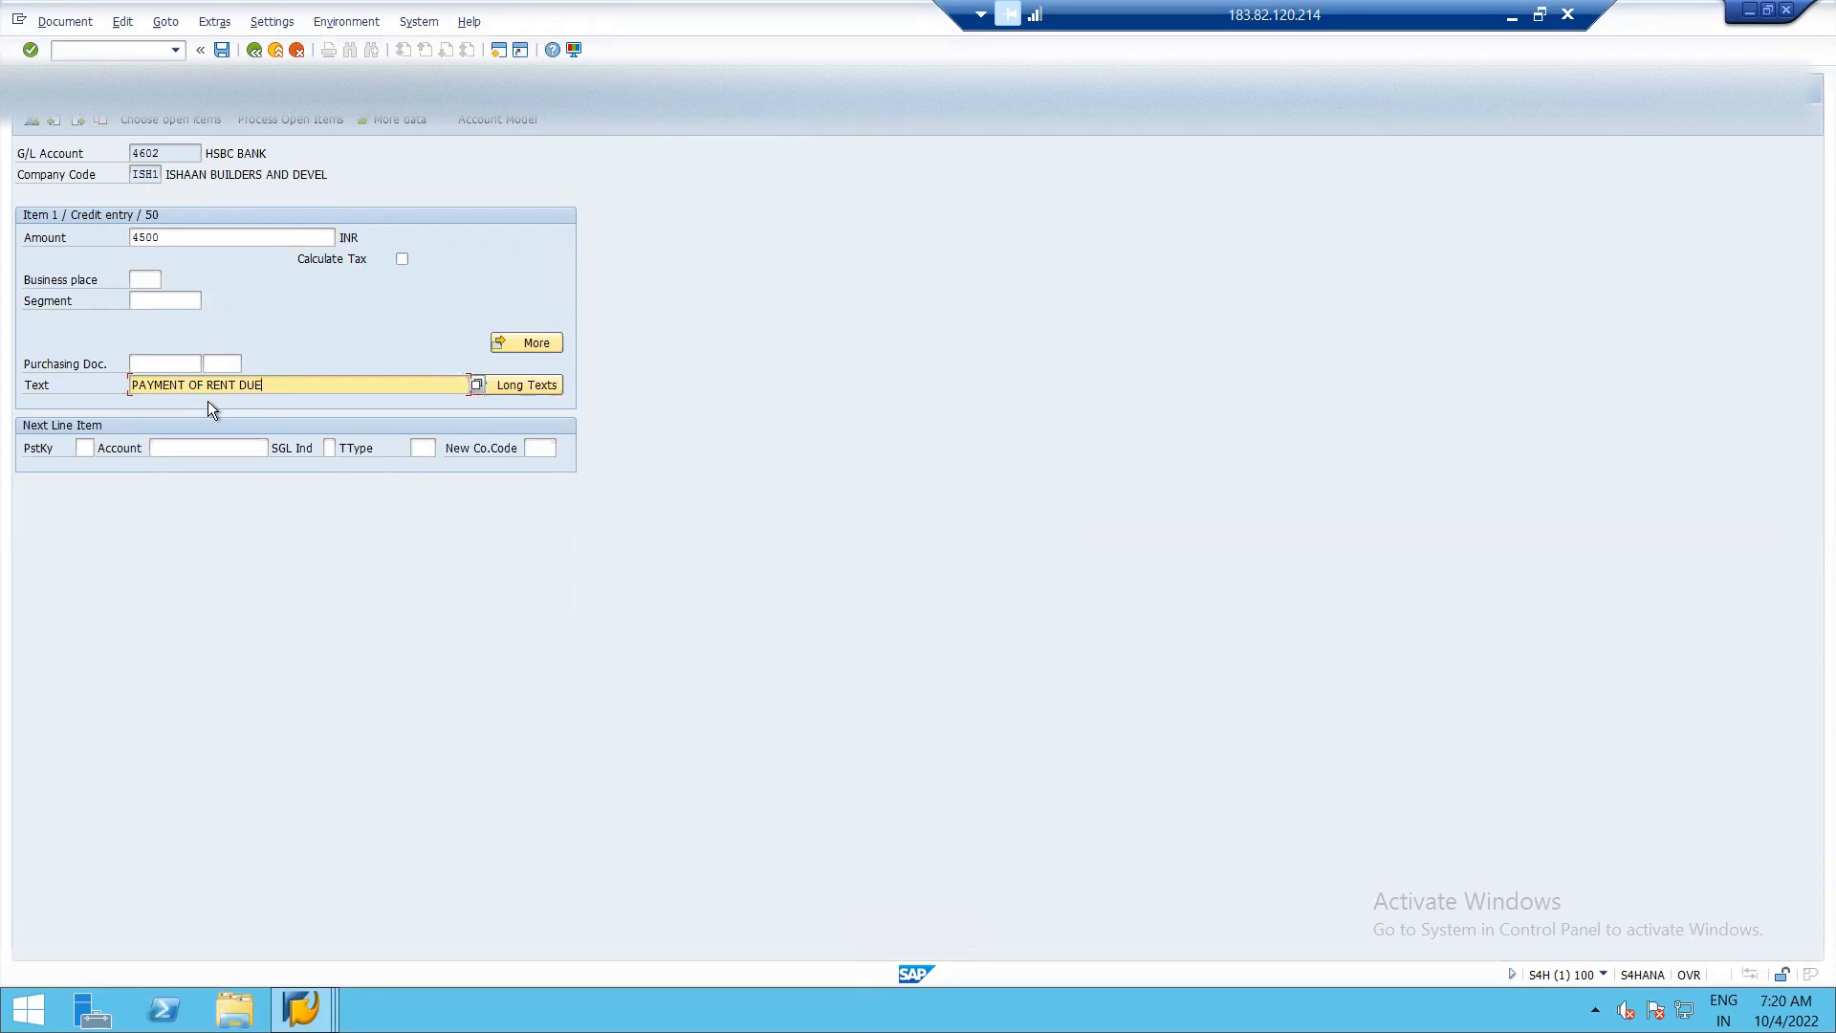
Process the open items of the RENT PAYABLE account and deactivate all of them.
click(175, 119)
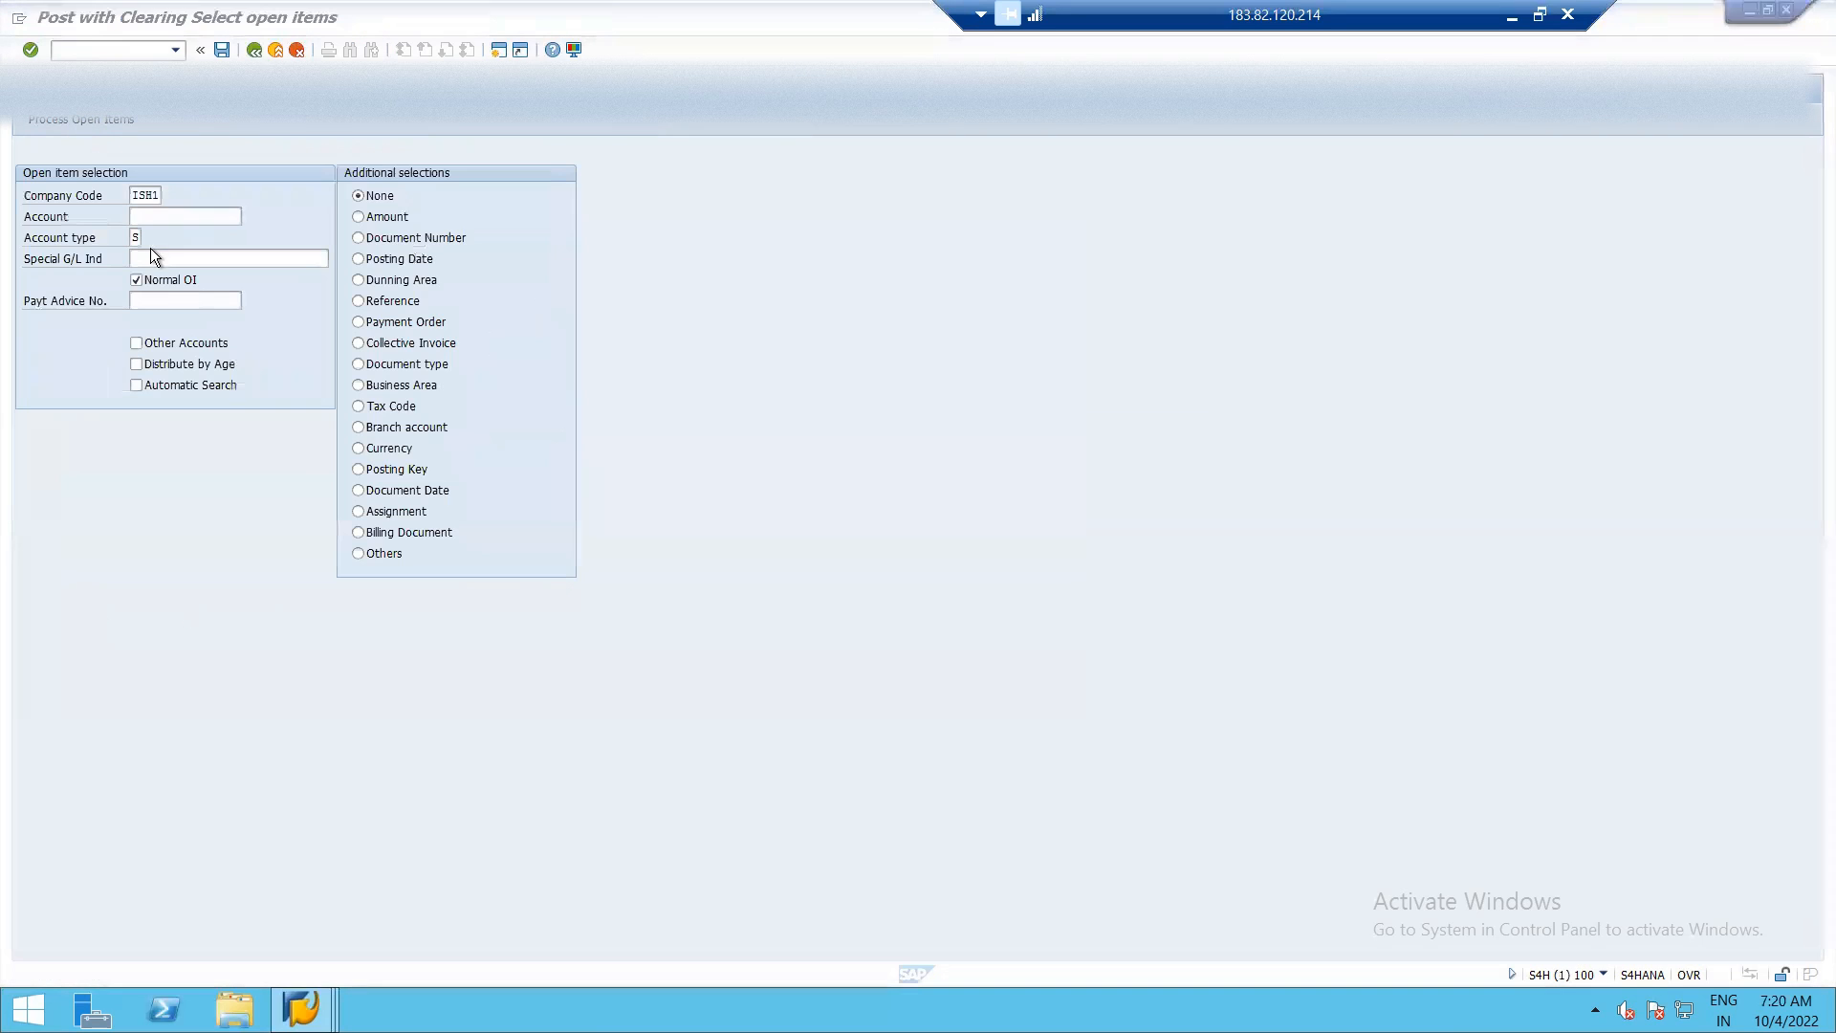
text(8)
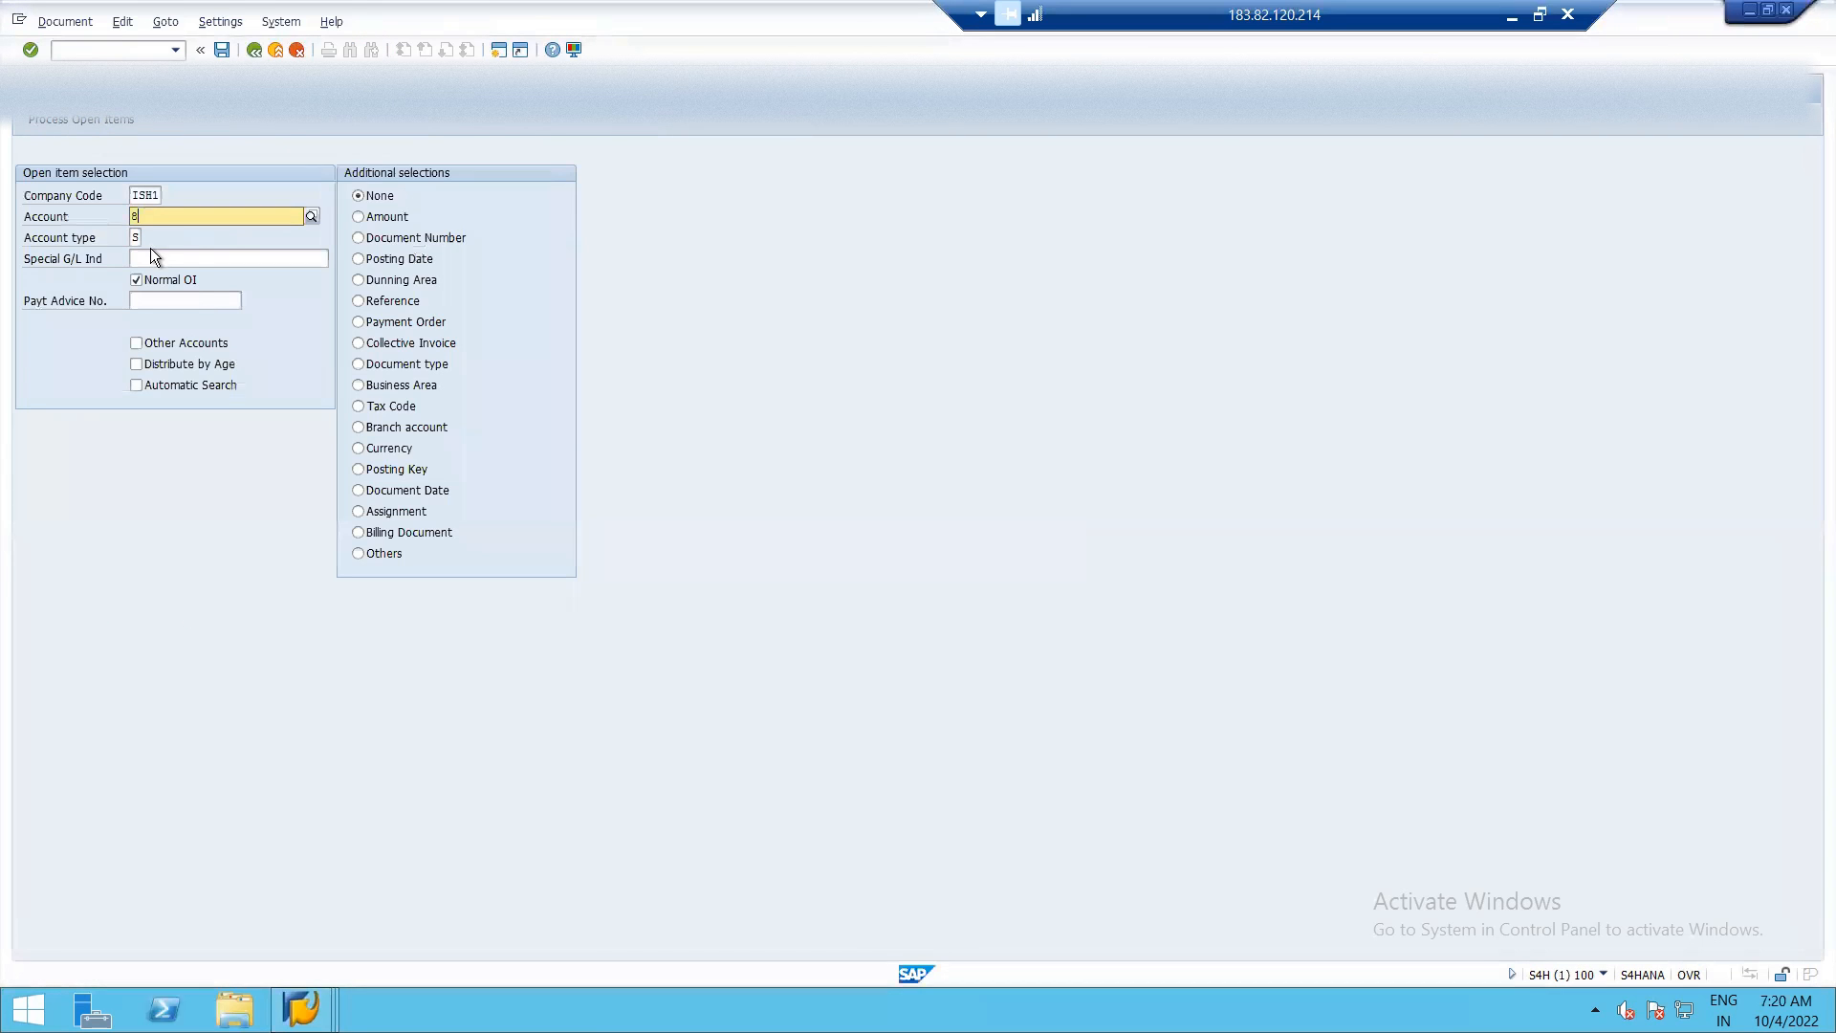
text(201)
click(94, 124)
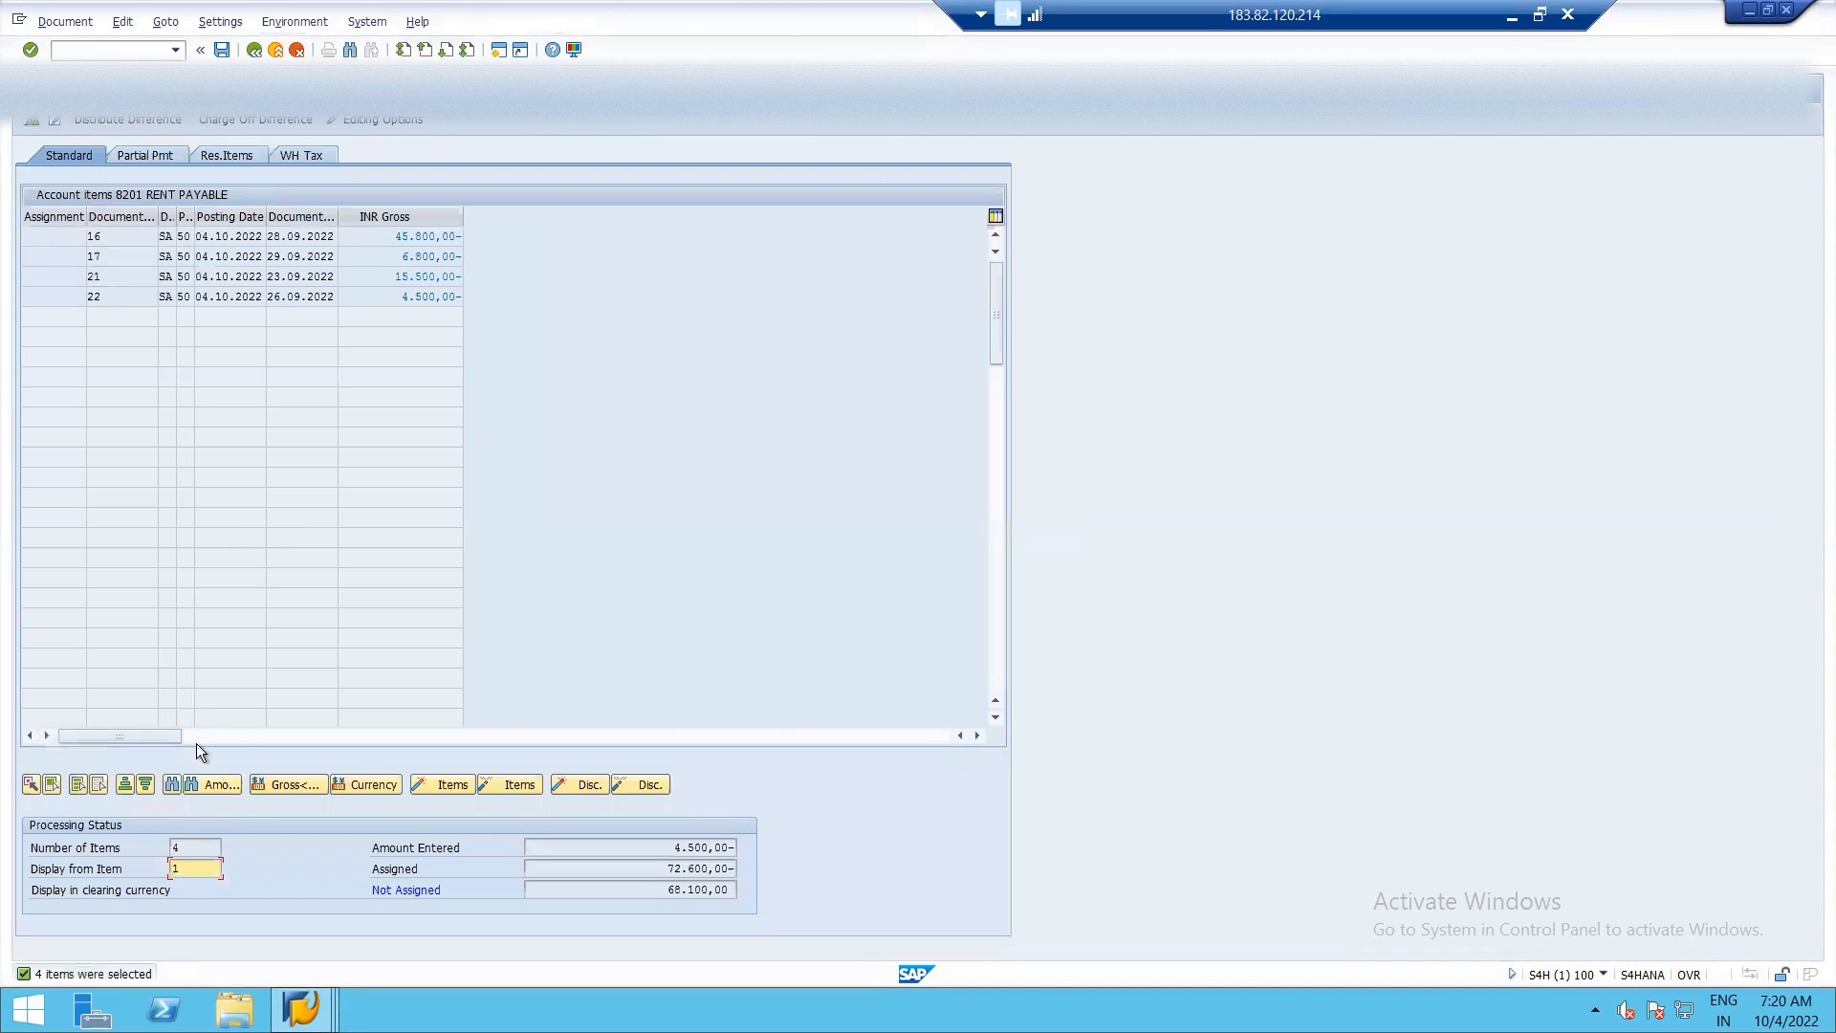
click(79, 785)
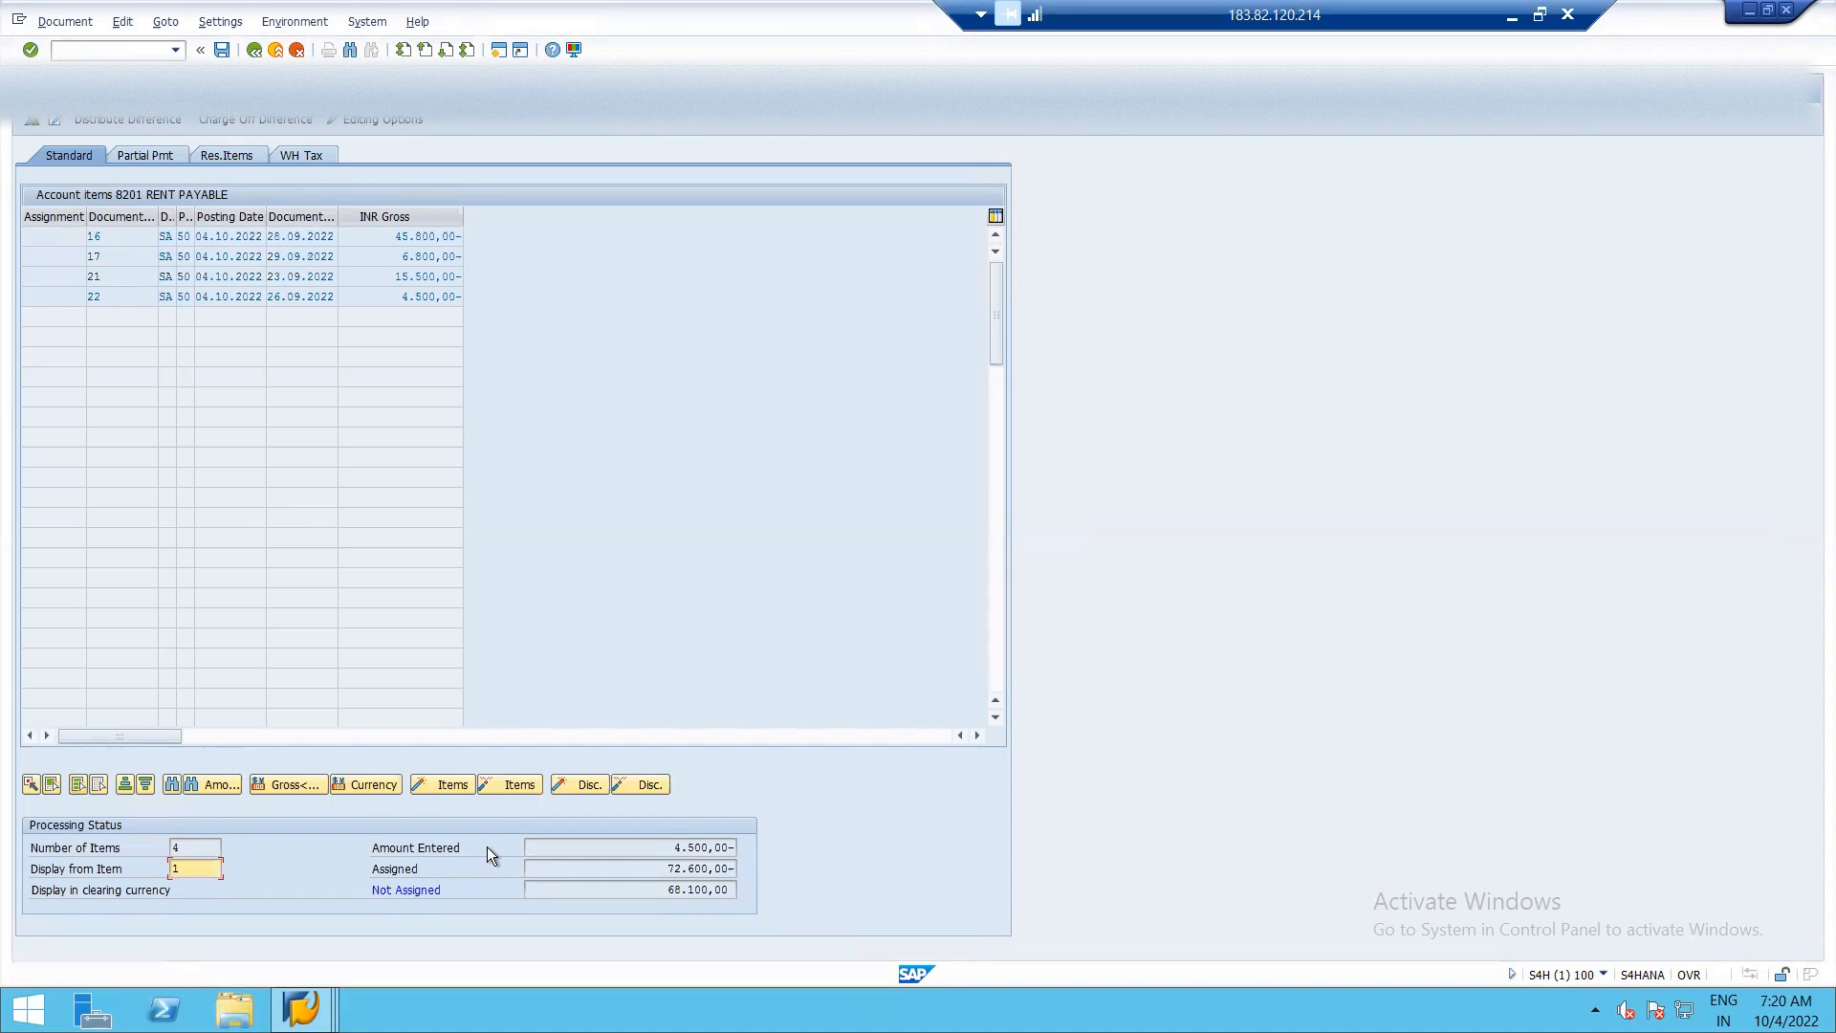
click(496, 783)
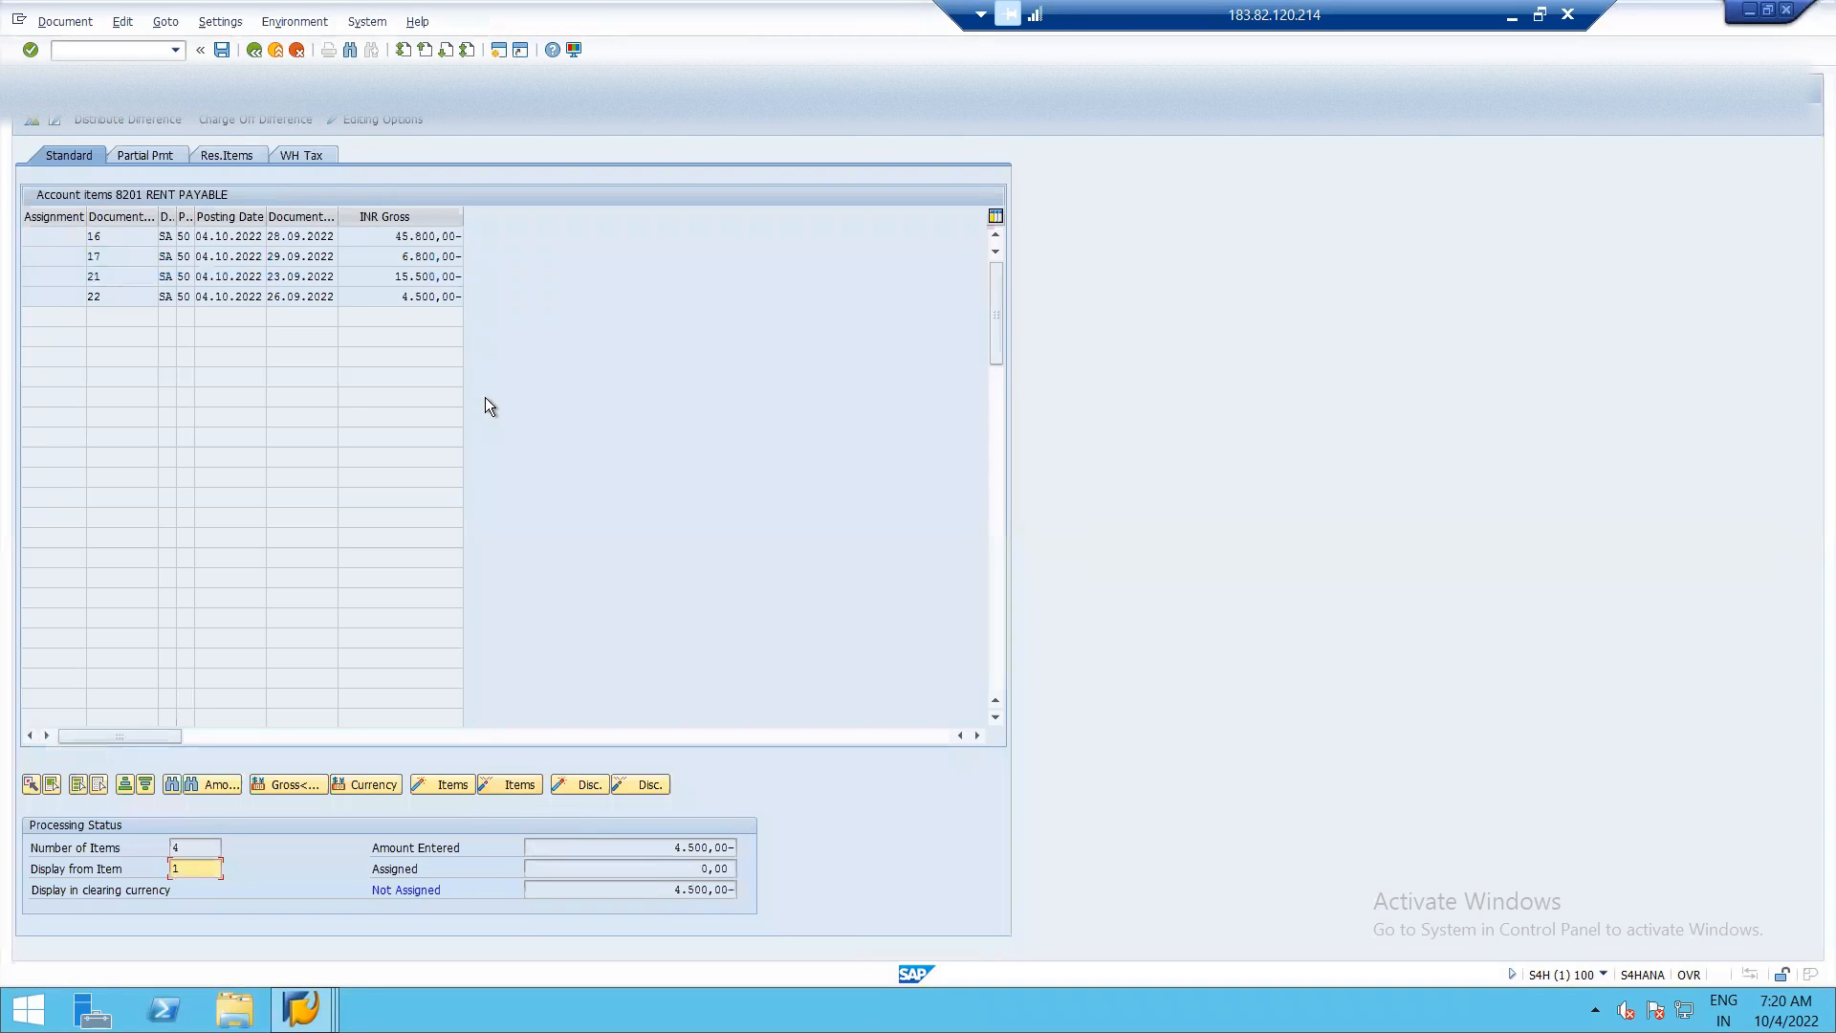
Assign document 22's 4.500,00 item to the payment, post it, and refresh the RENT PAYABLE line item list.
double_click(415, 297)
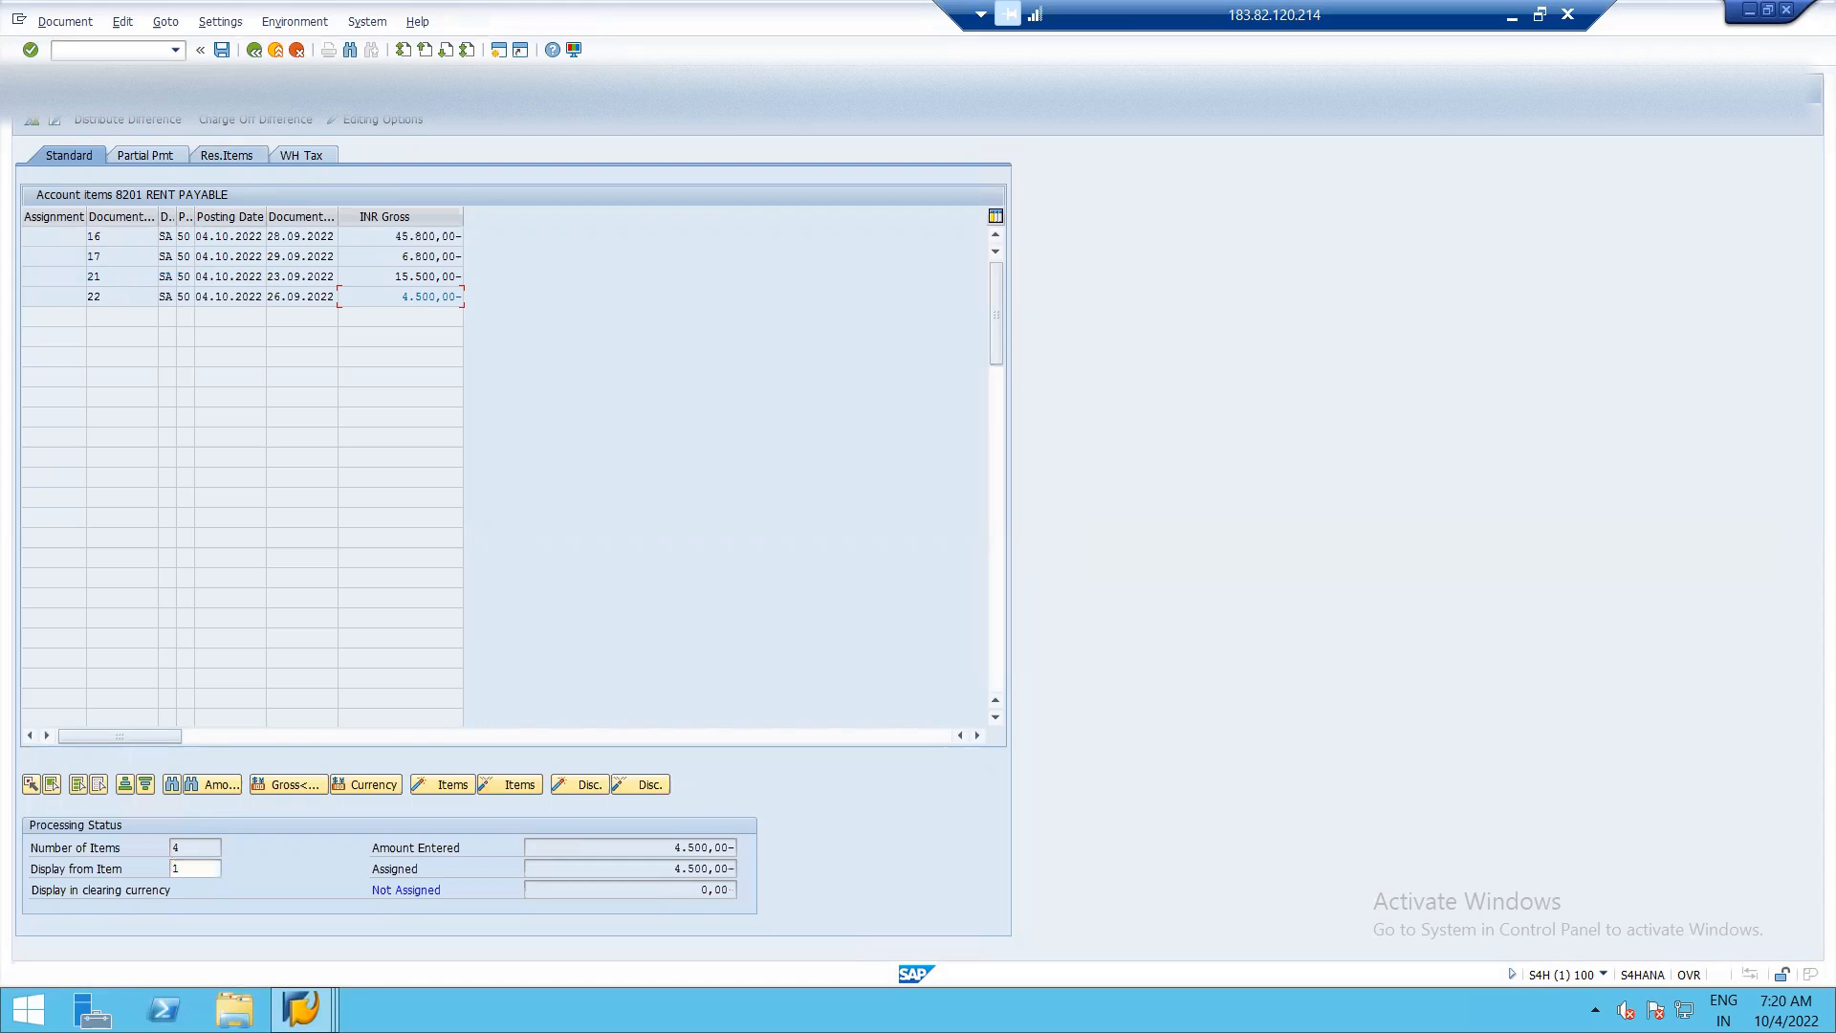
click(222, 50)
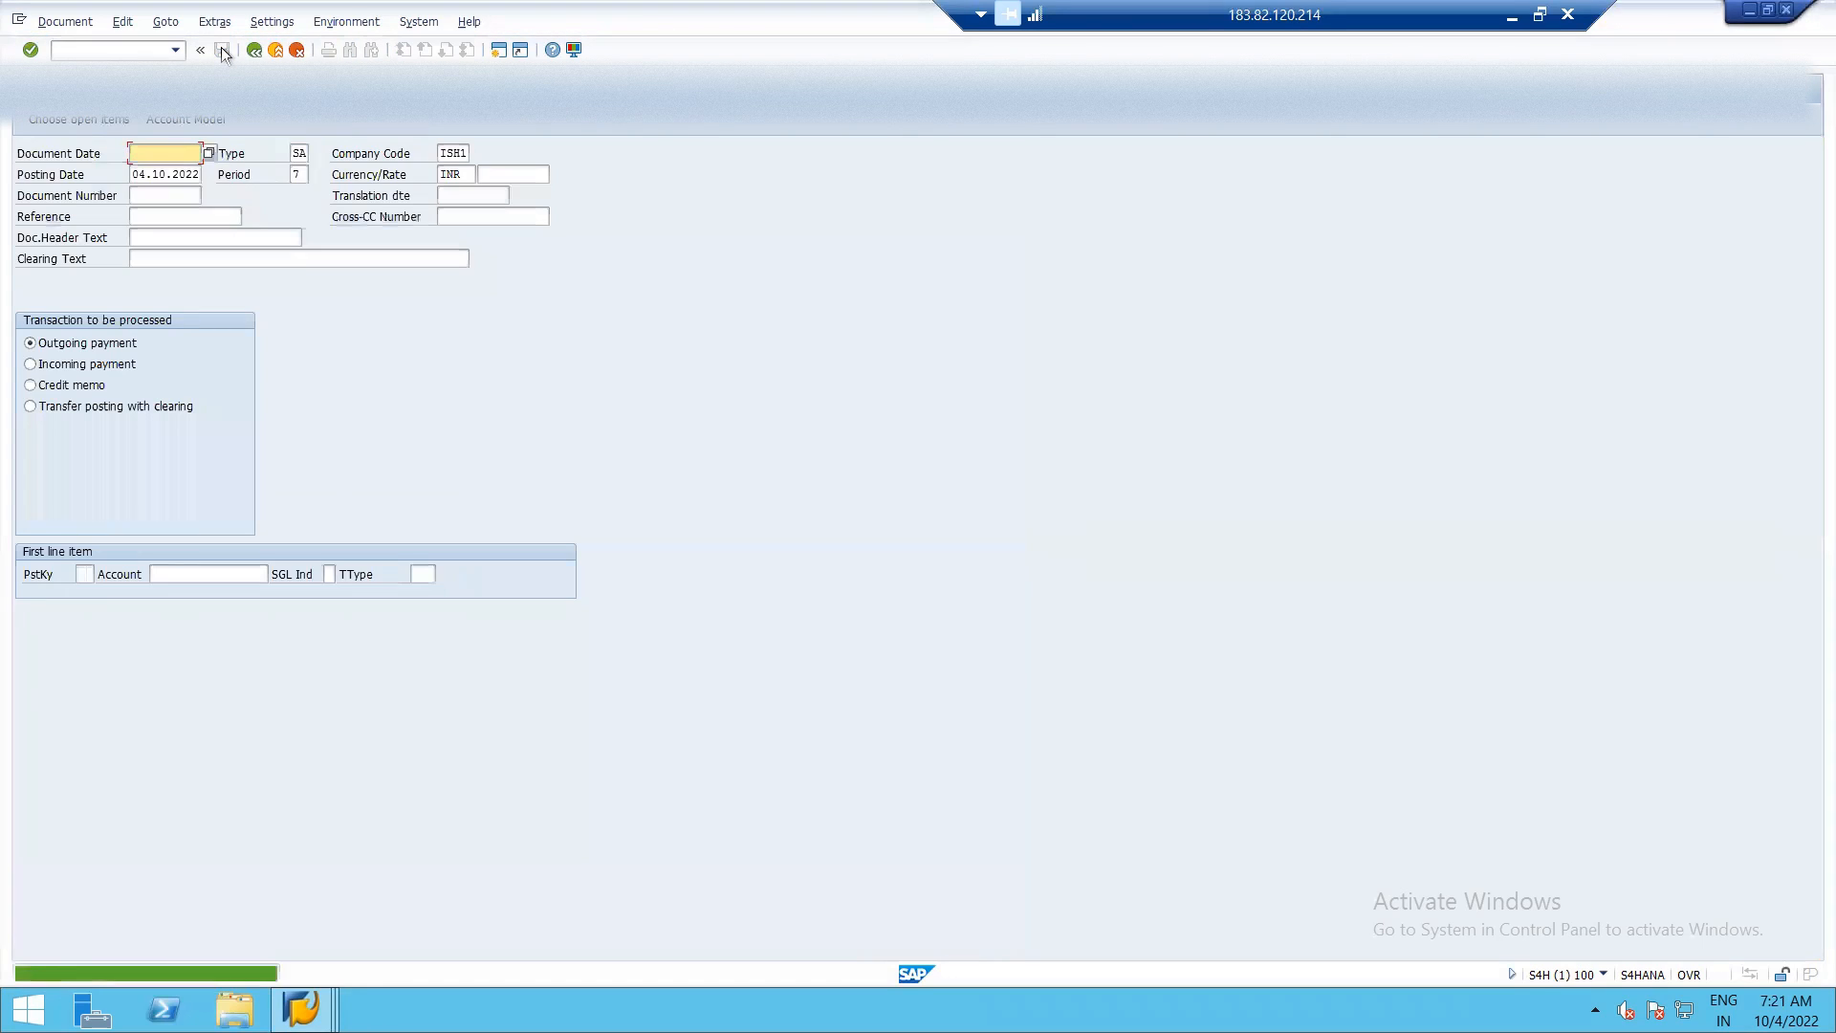
key(alt+Tab)
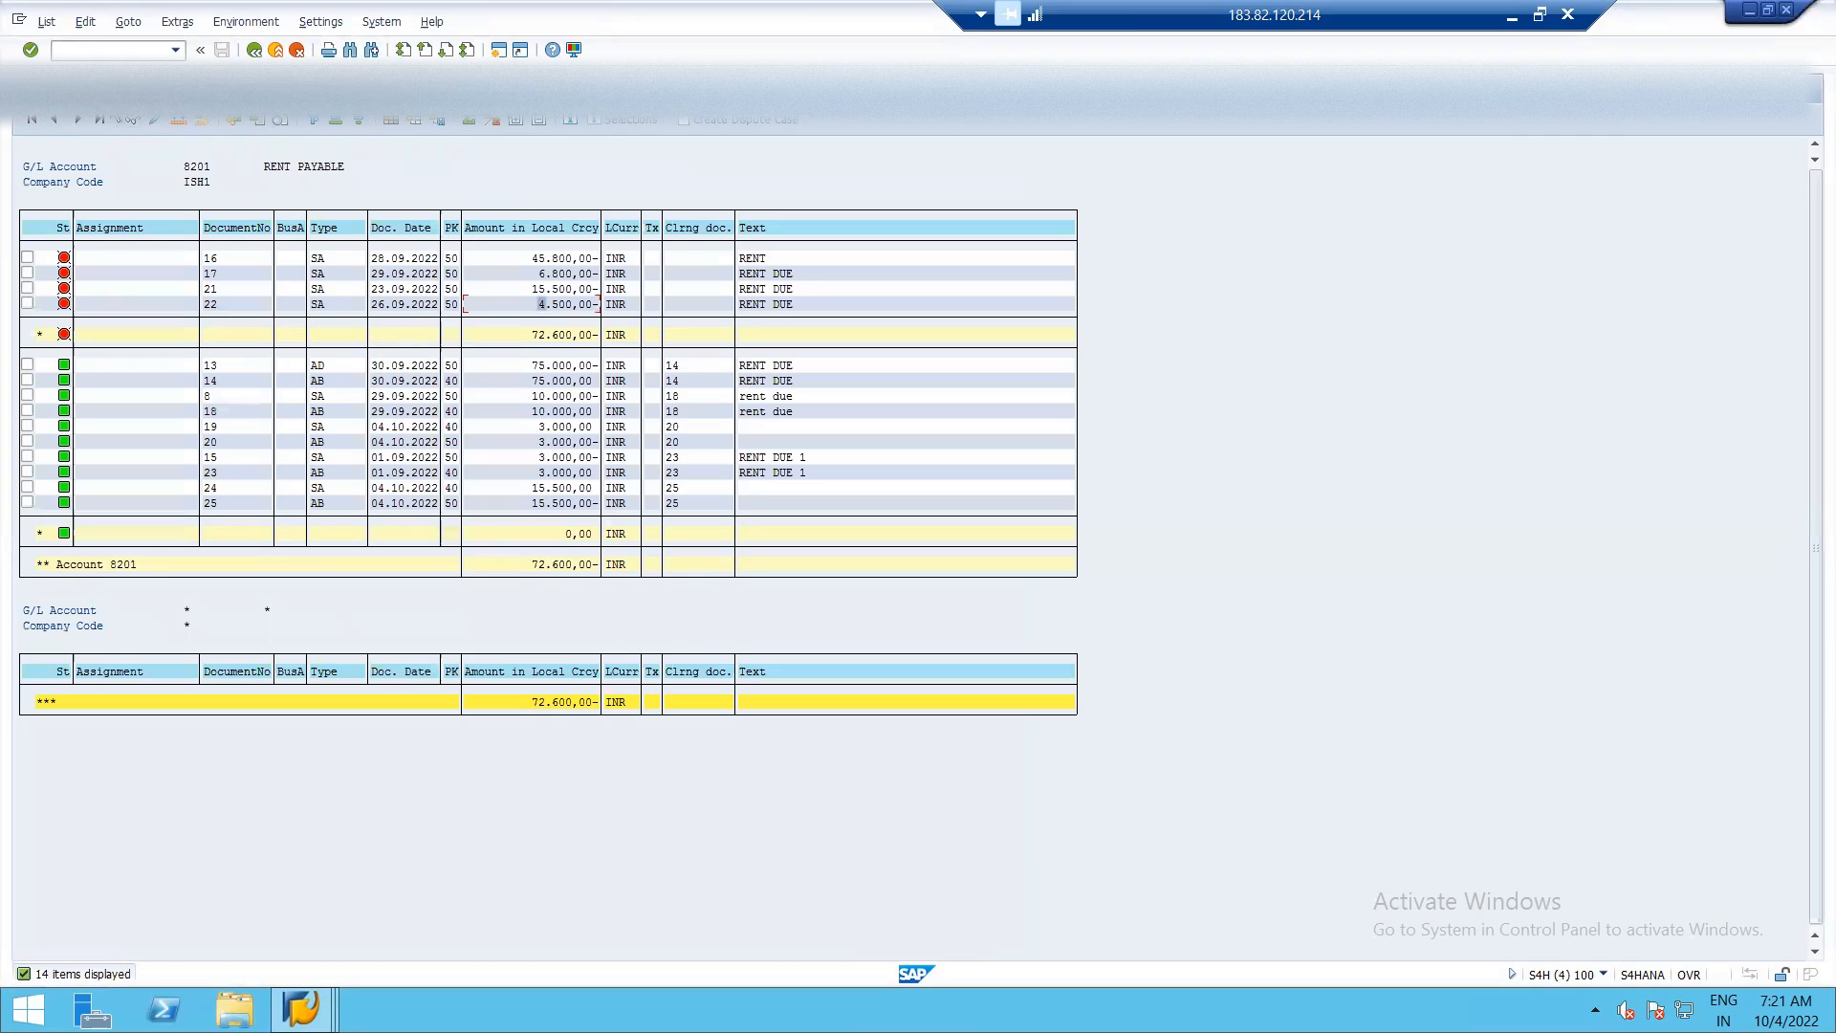
click(45, 22)
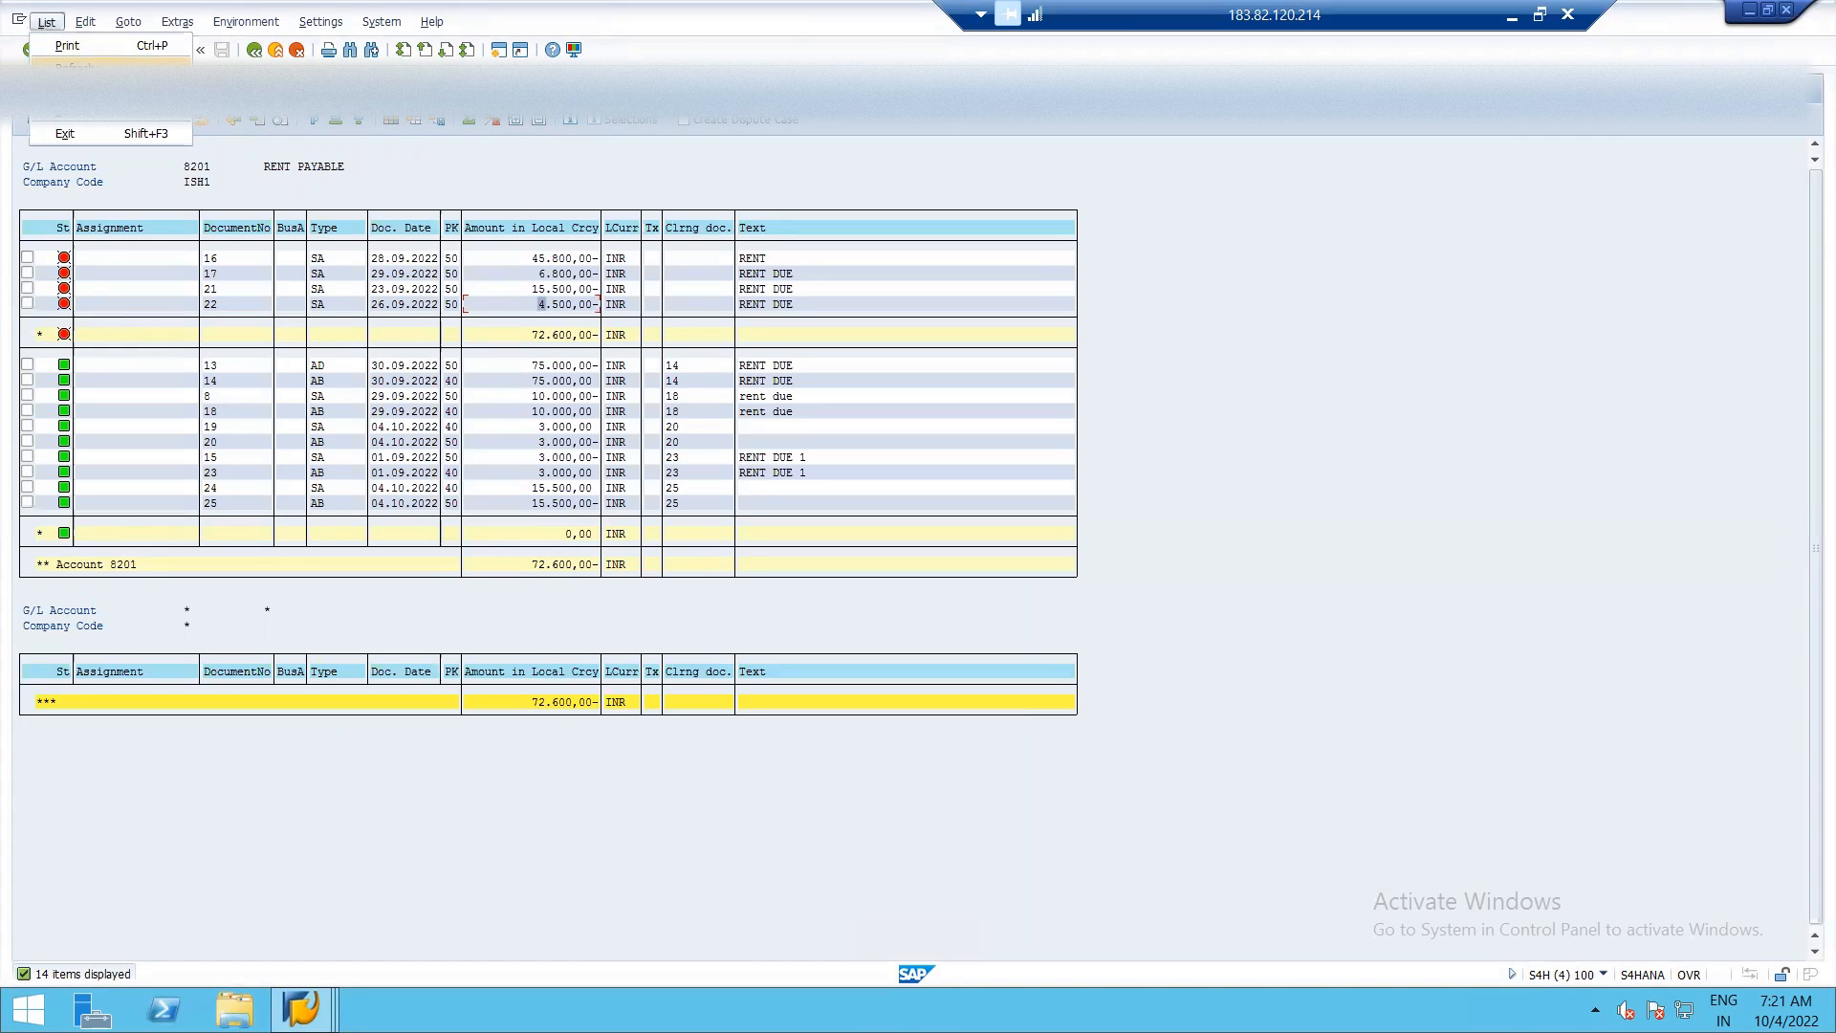
click(77, 67)
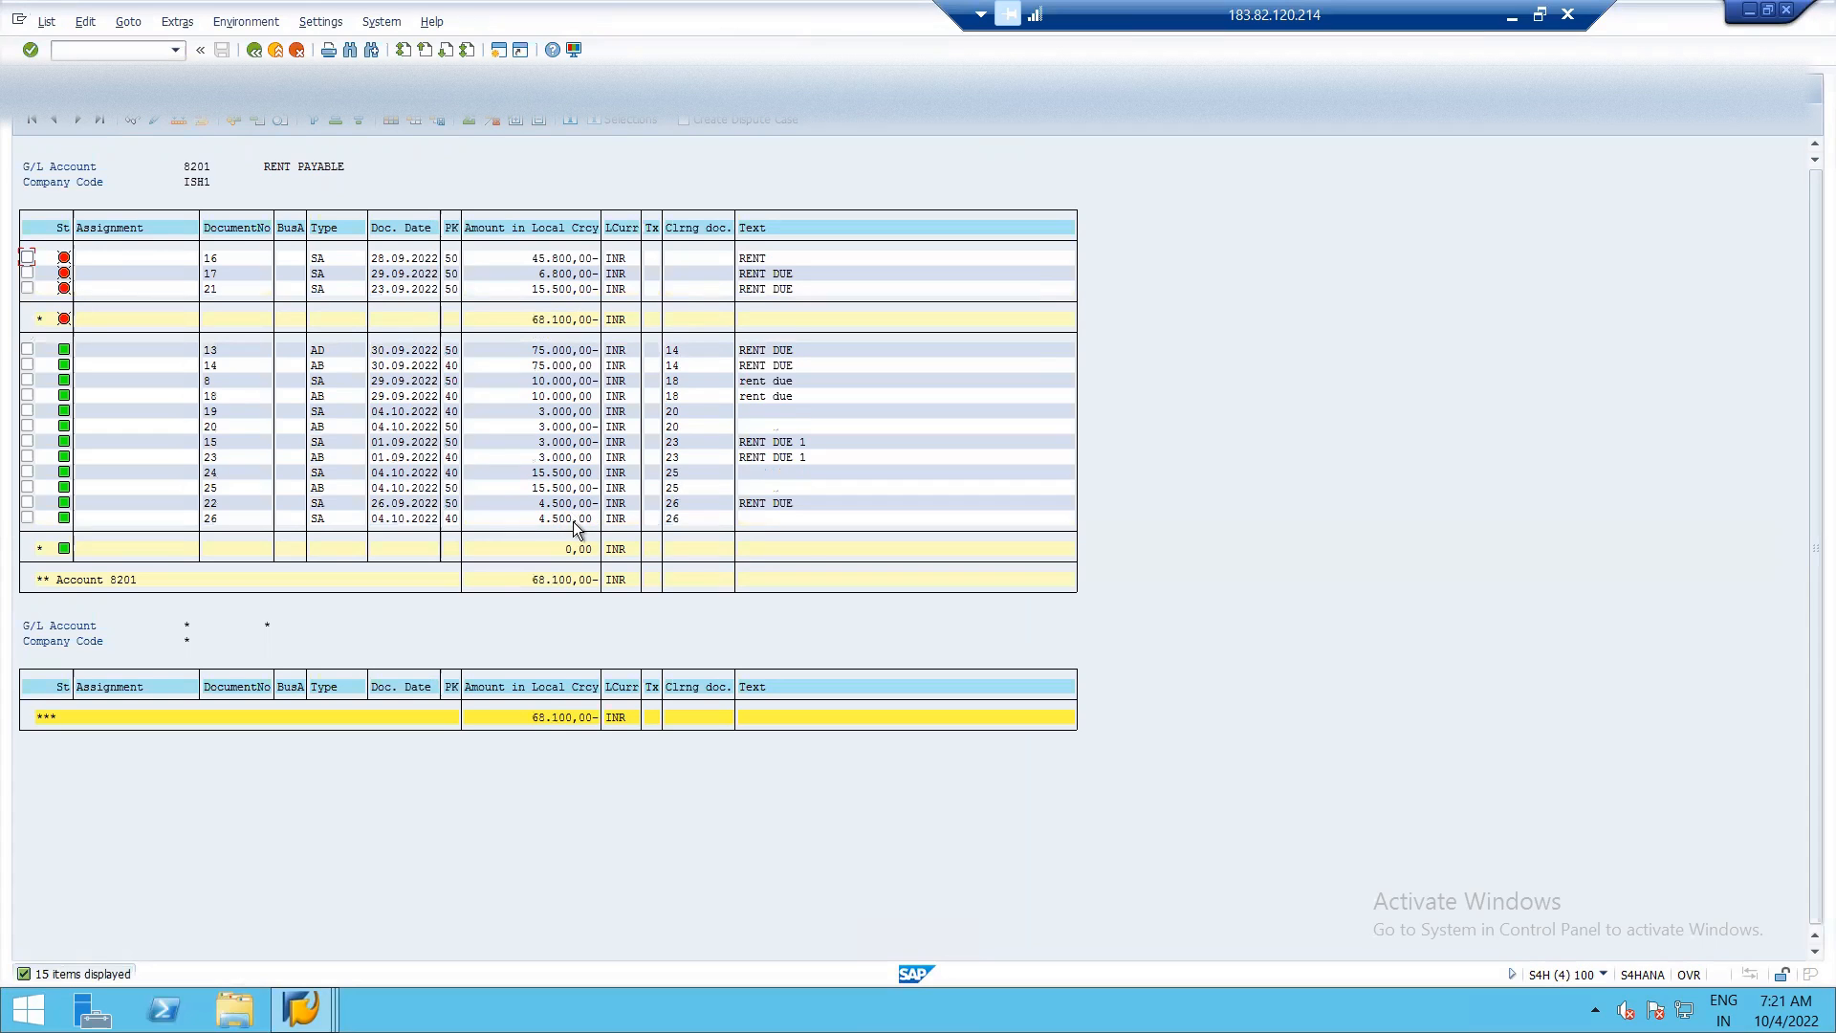
Reset clearing document 26 with FBRA using Only resetting, without reversal, and refresh the RENT PAYABLE line item list.
key(F3)
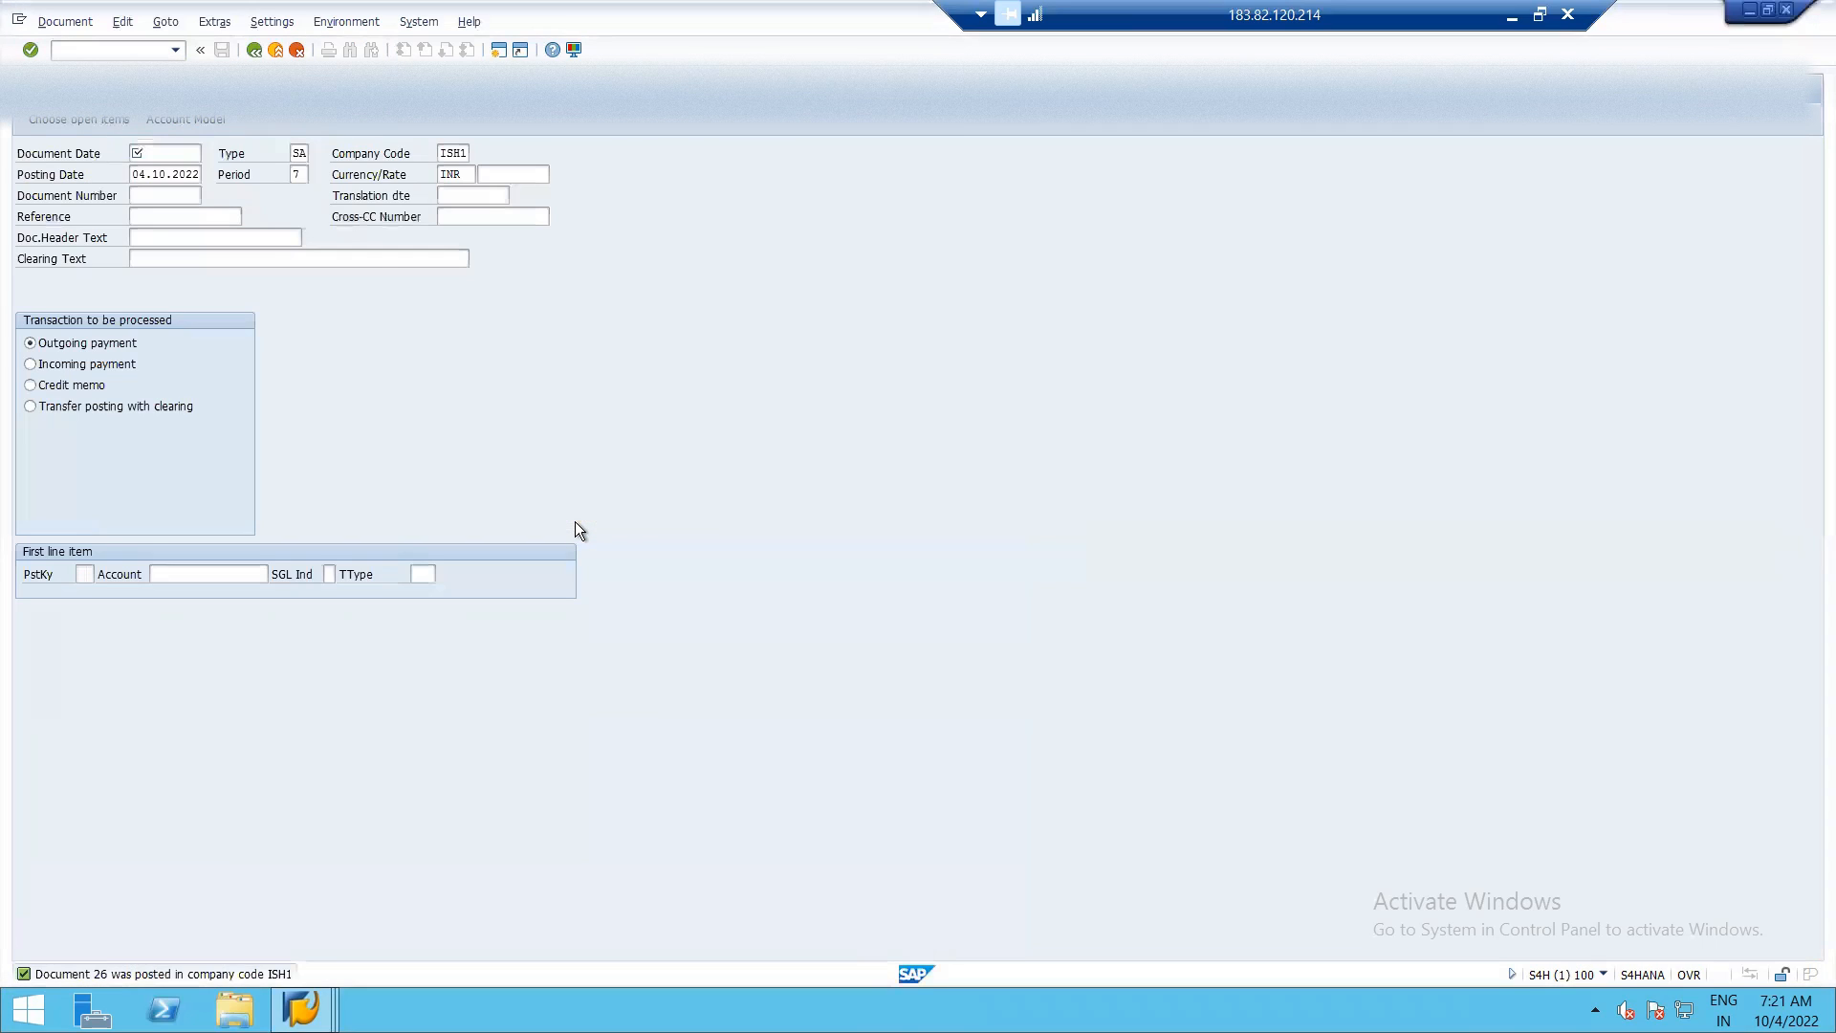
click(253, 50)
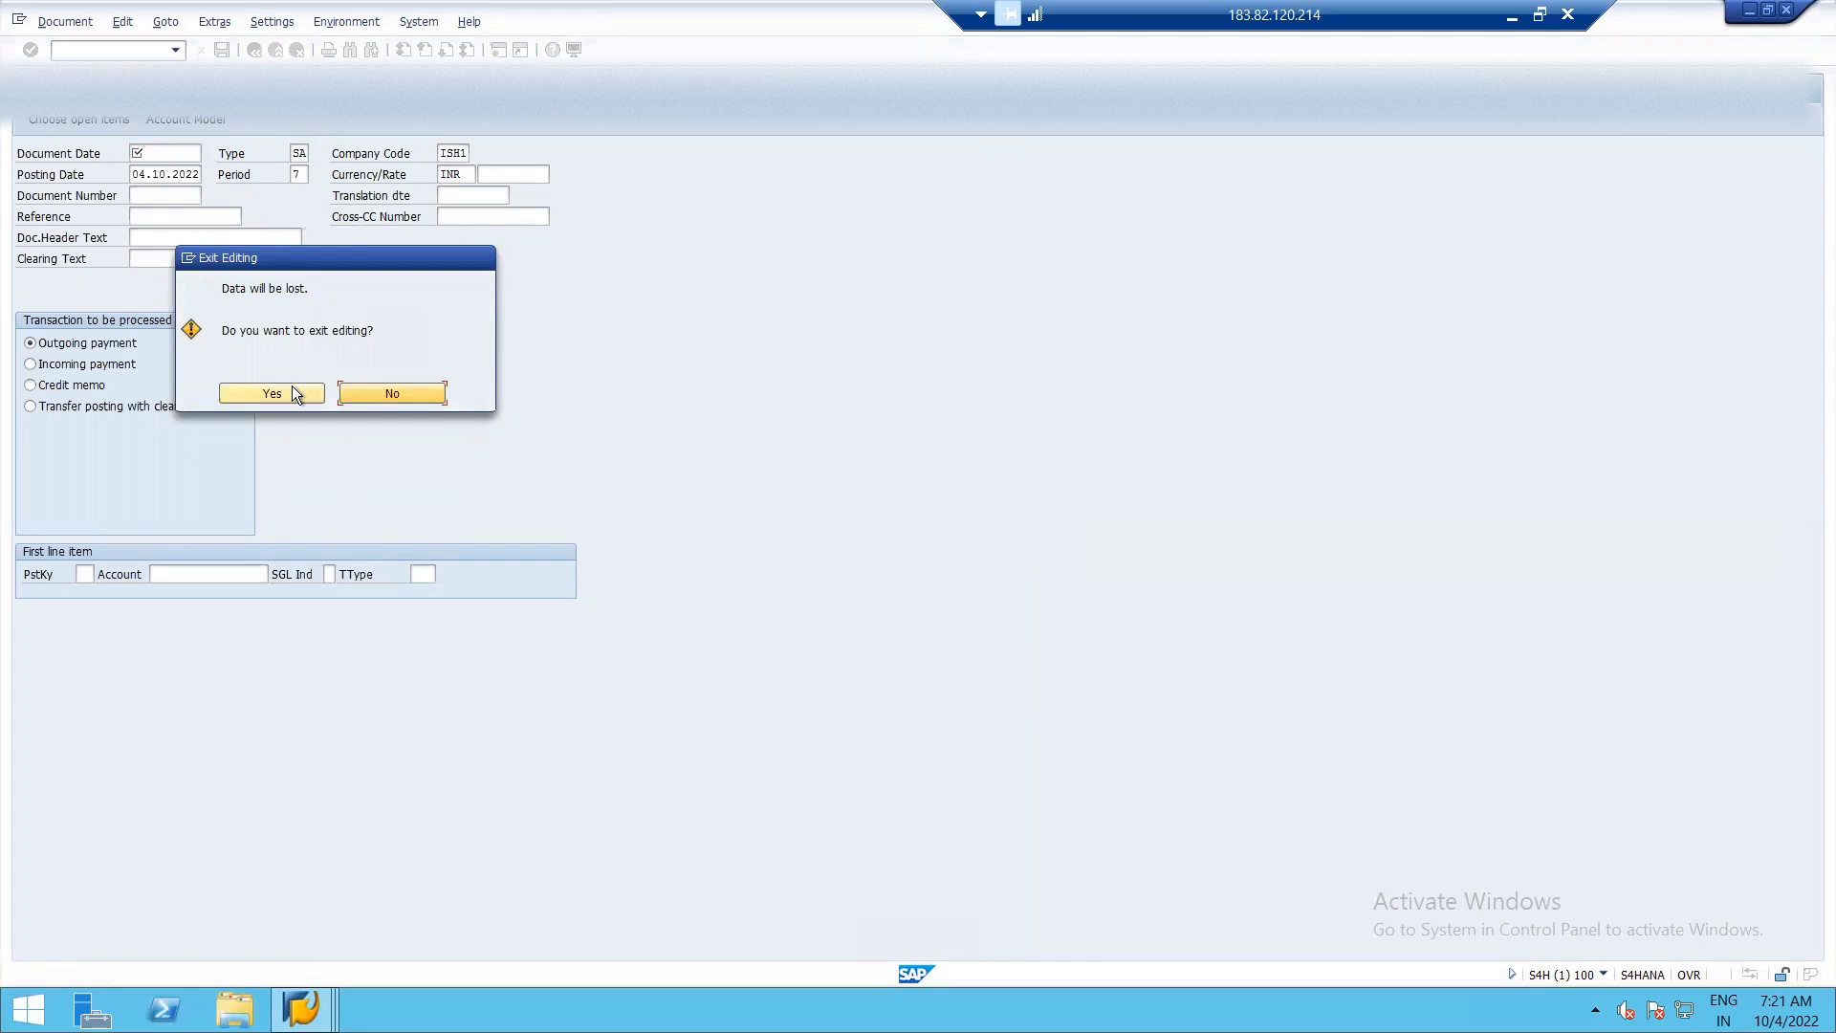
click(290, 387)
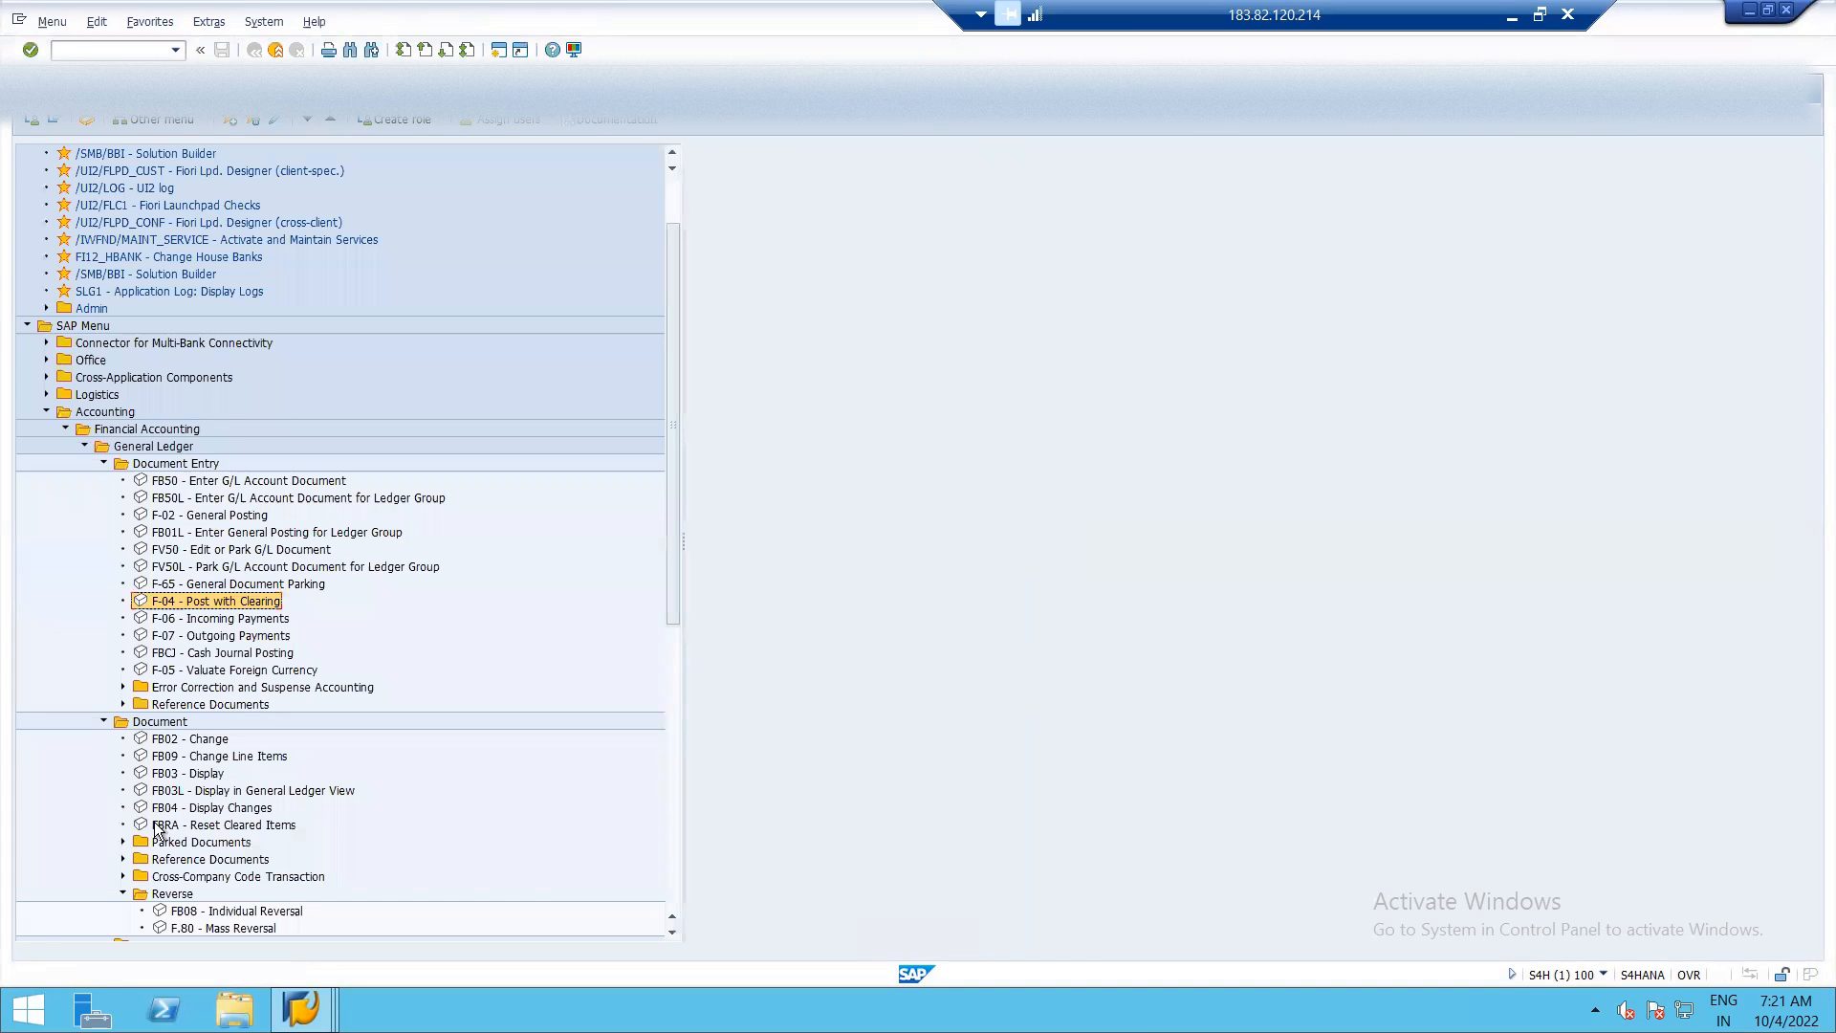
double_click(170, 826)
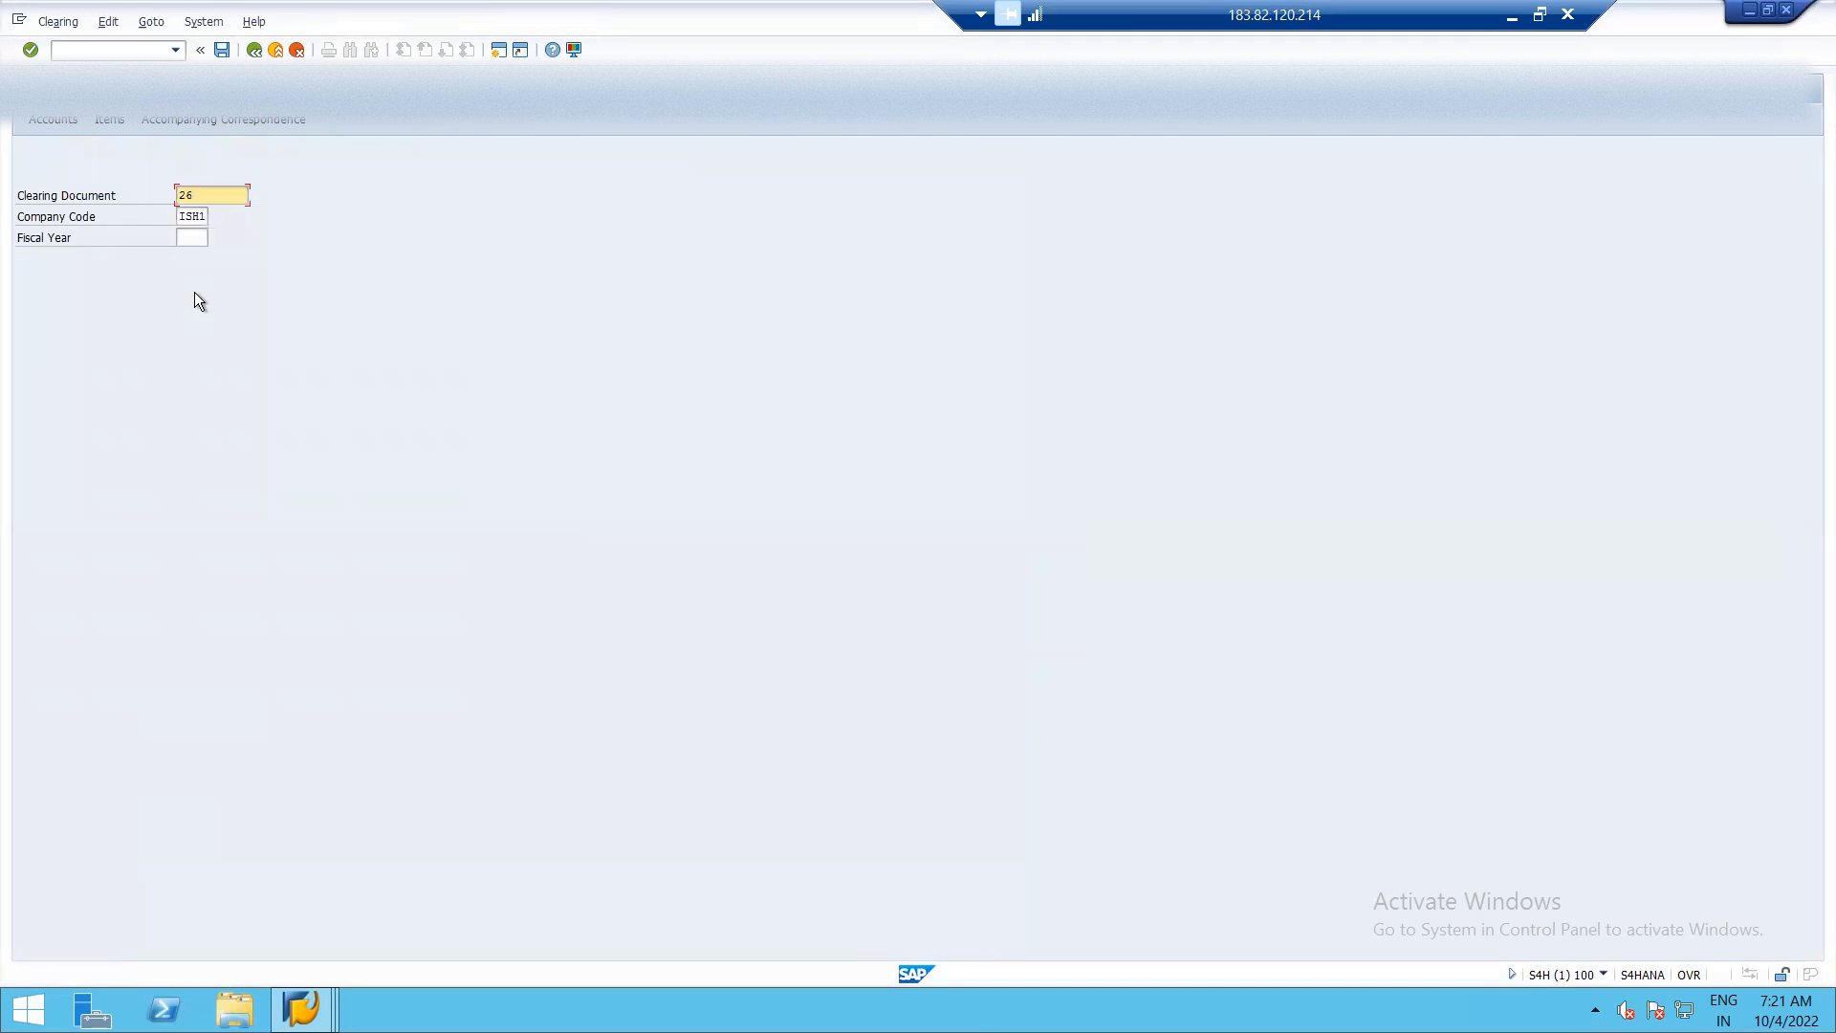
key(alt+Tab)
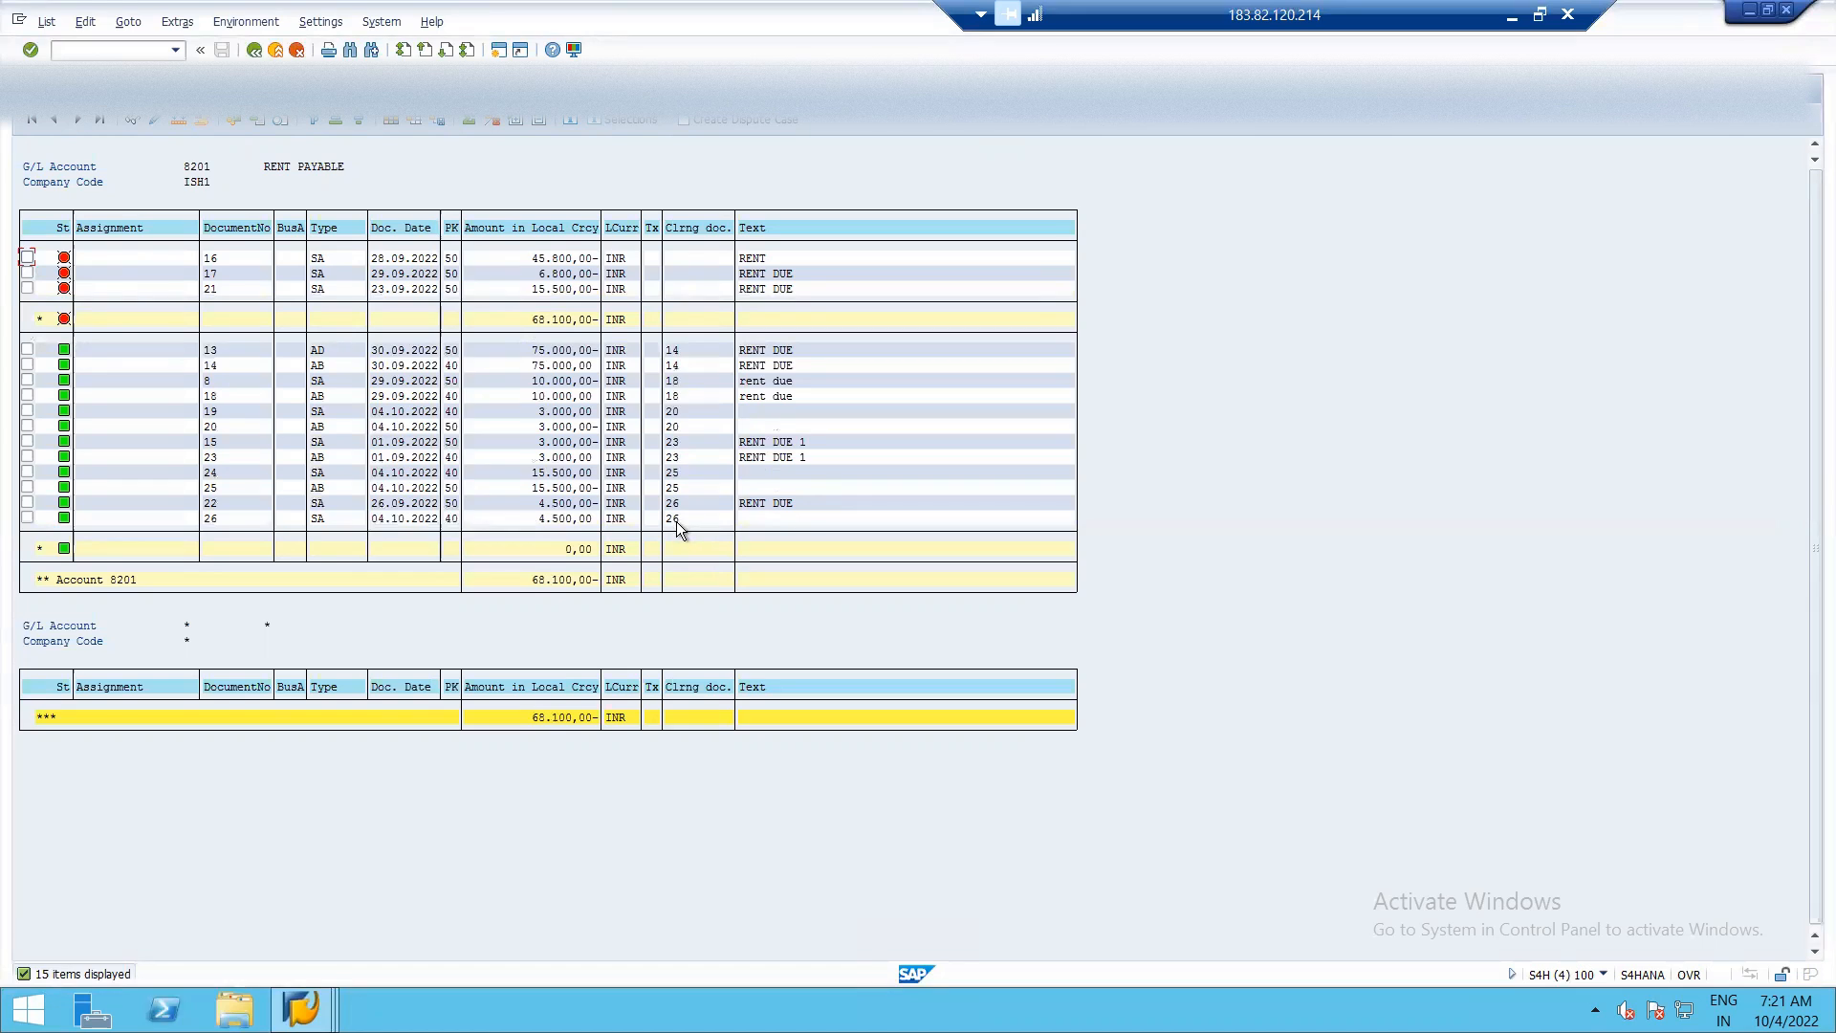
key(alt+Tab)
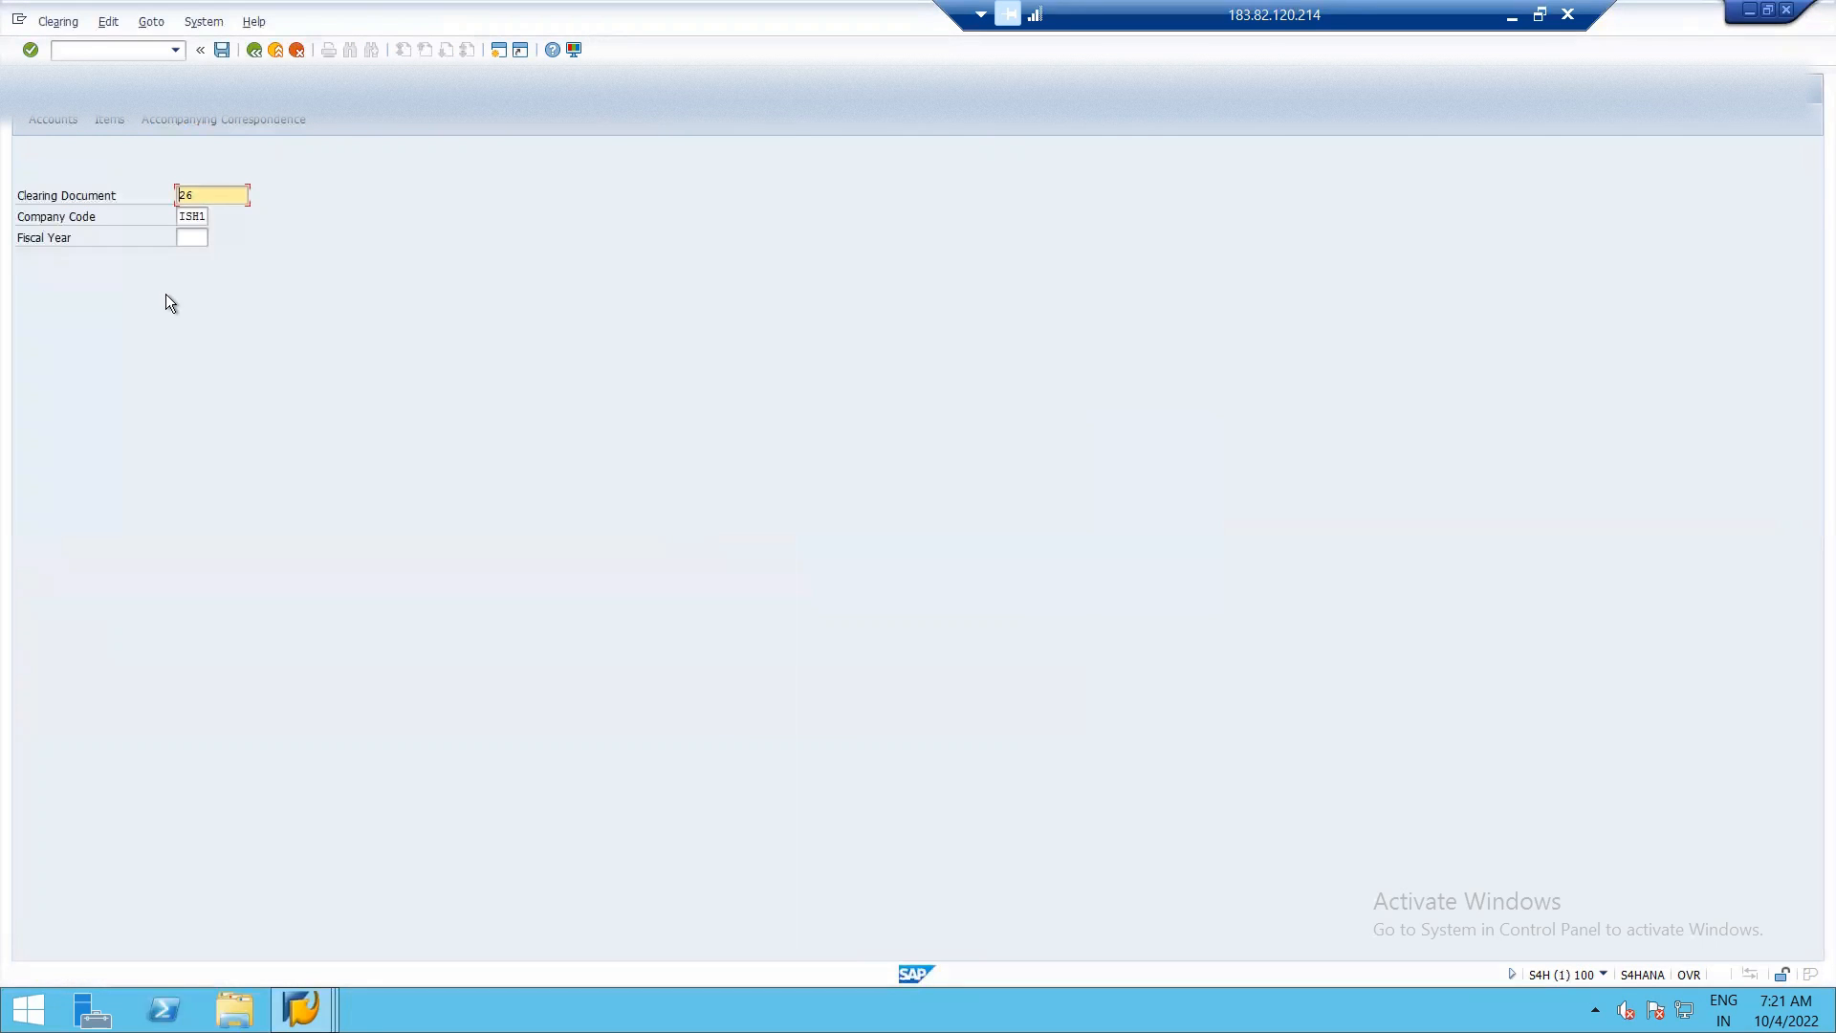
click(221, 49)
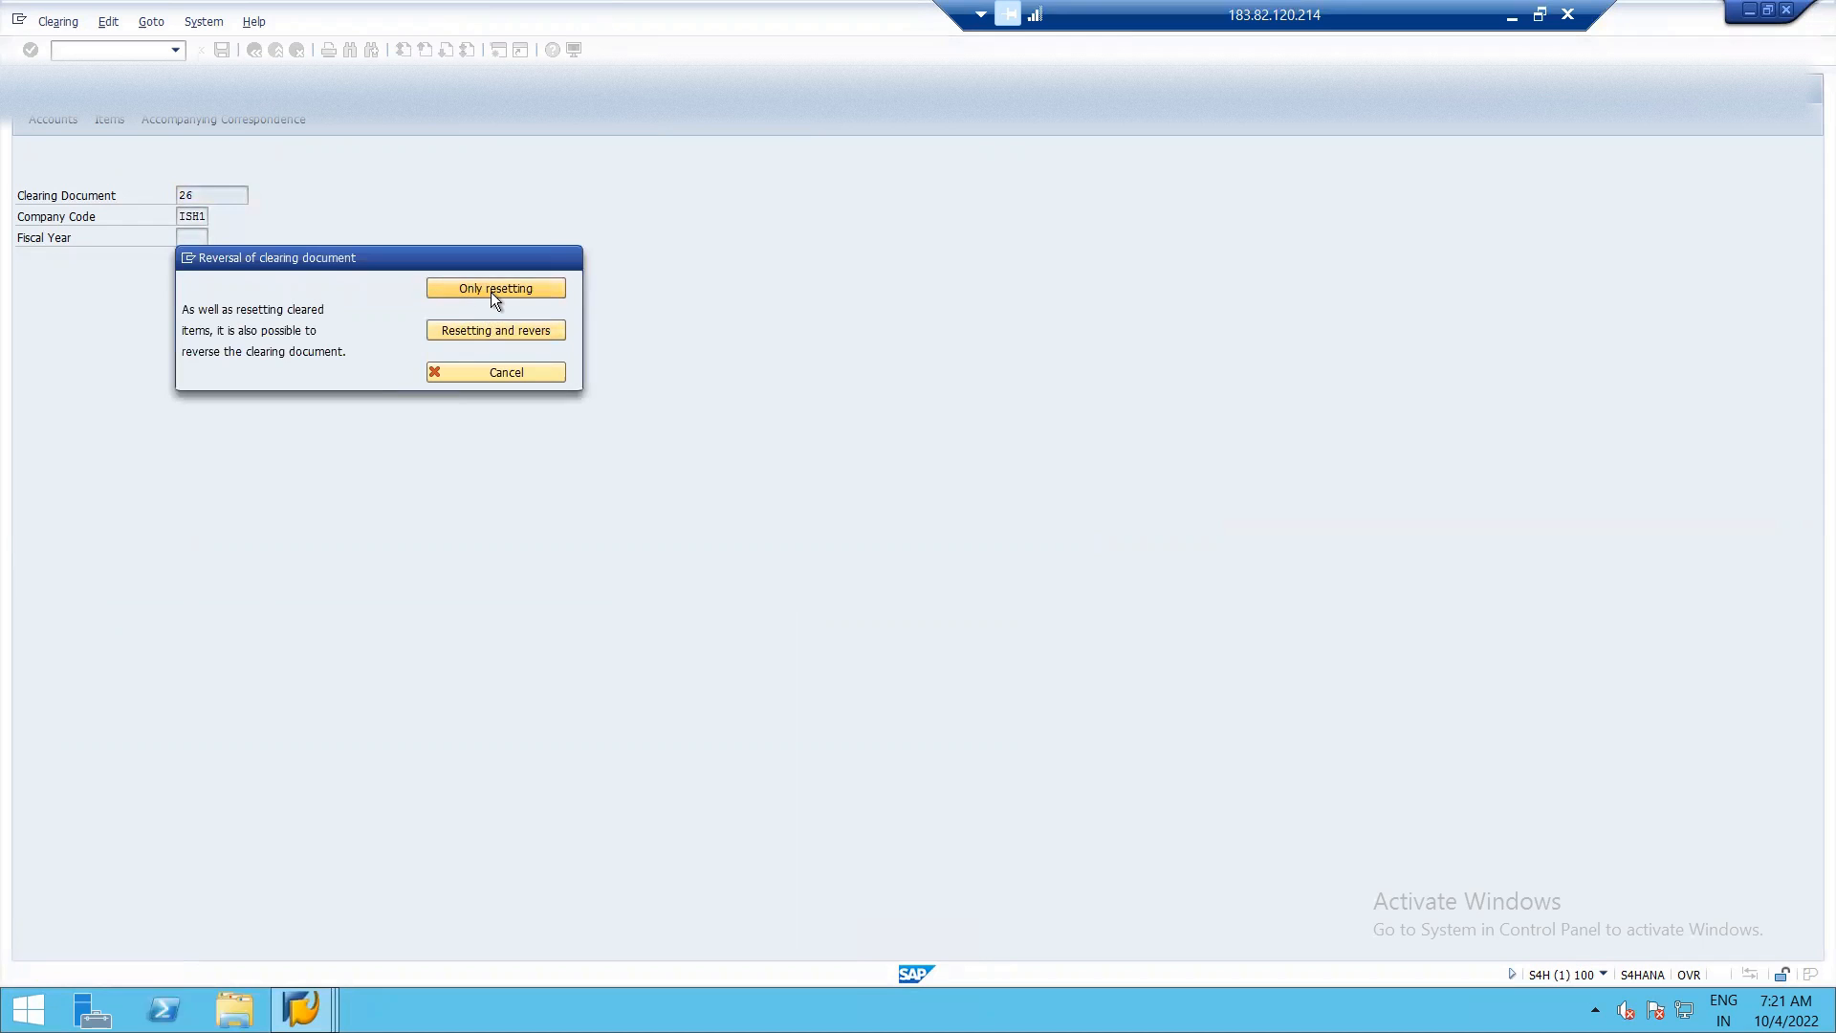
click(495, 288)
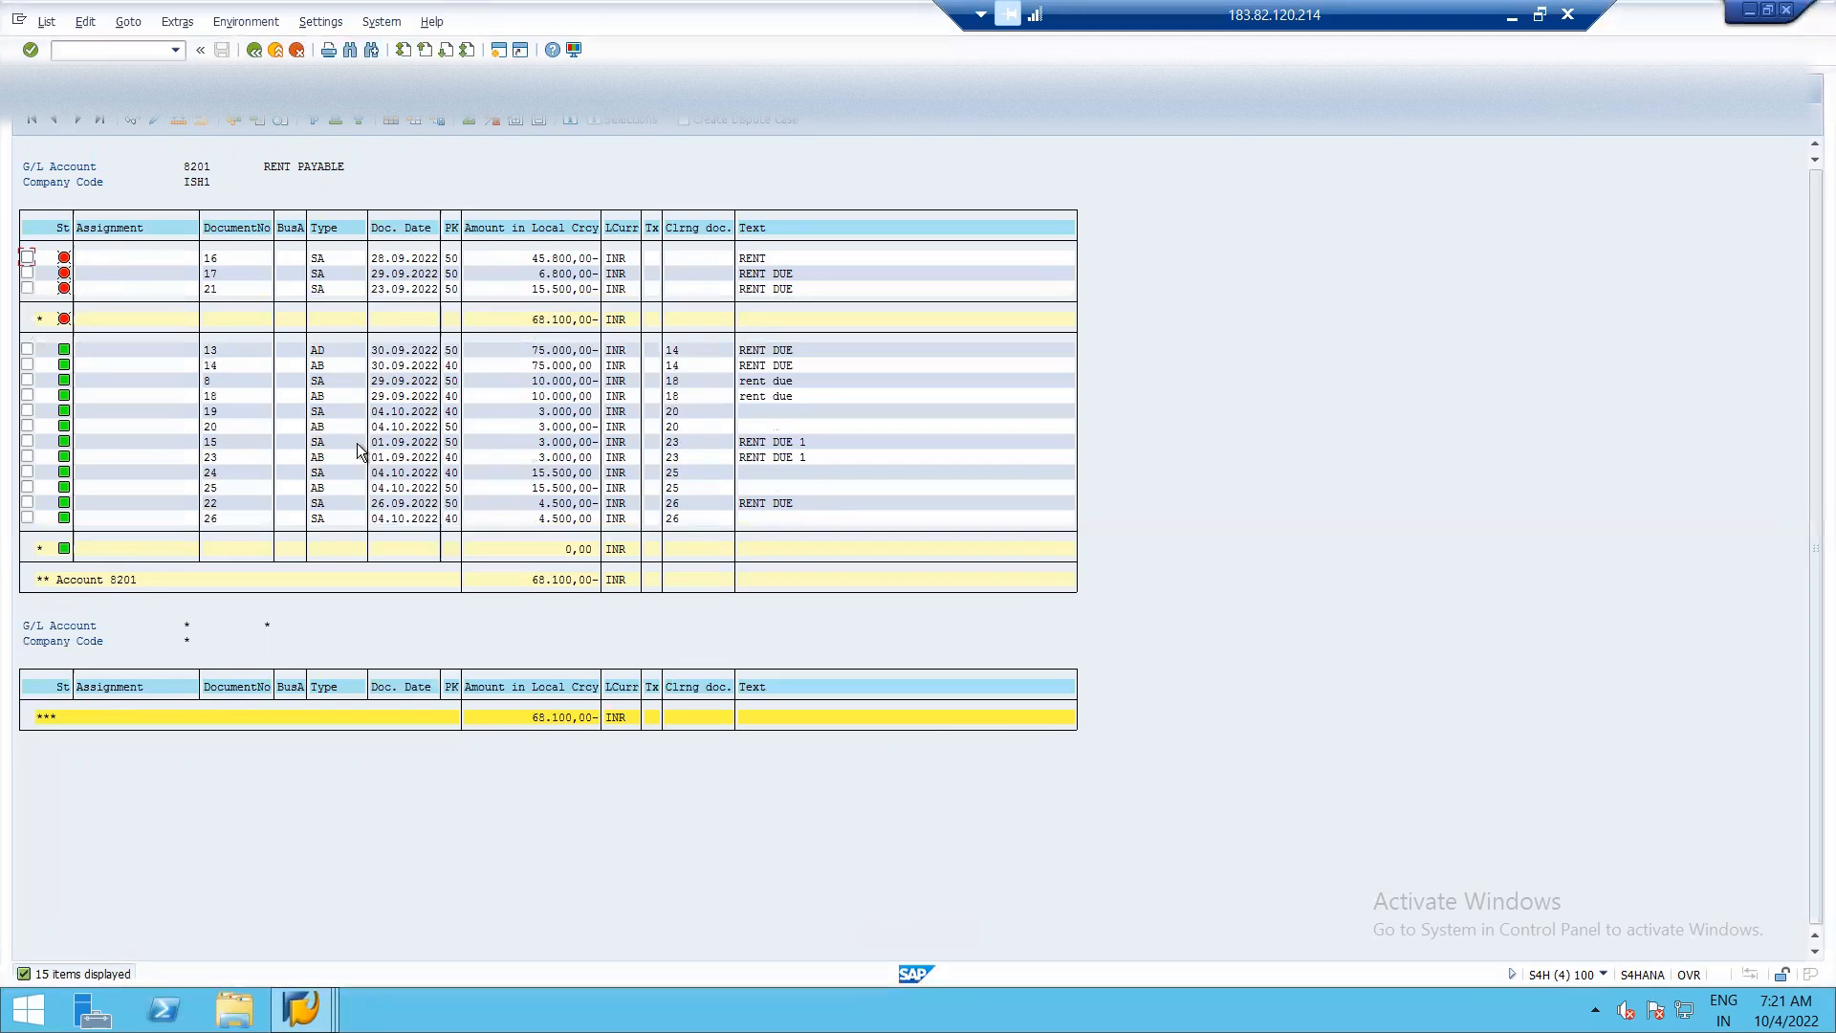
click(45, 21)
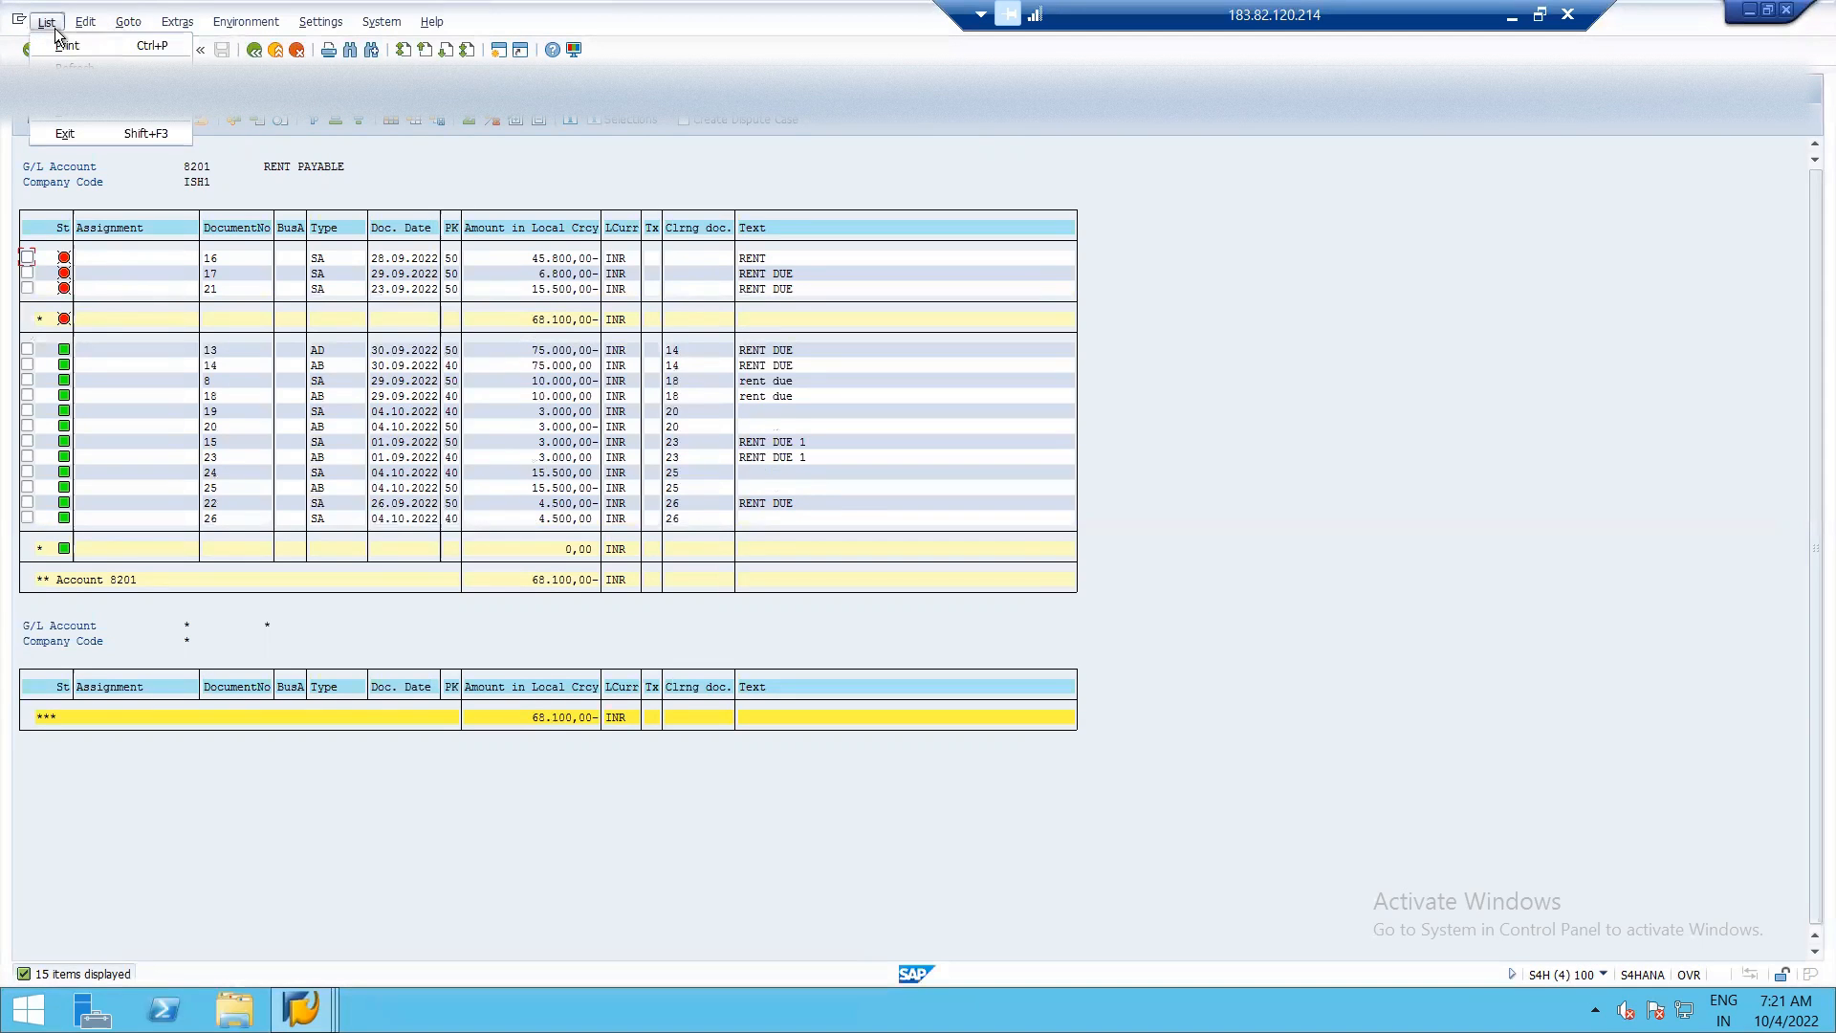
click(74, 67)
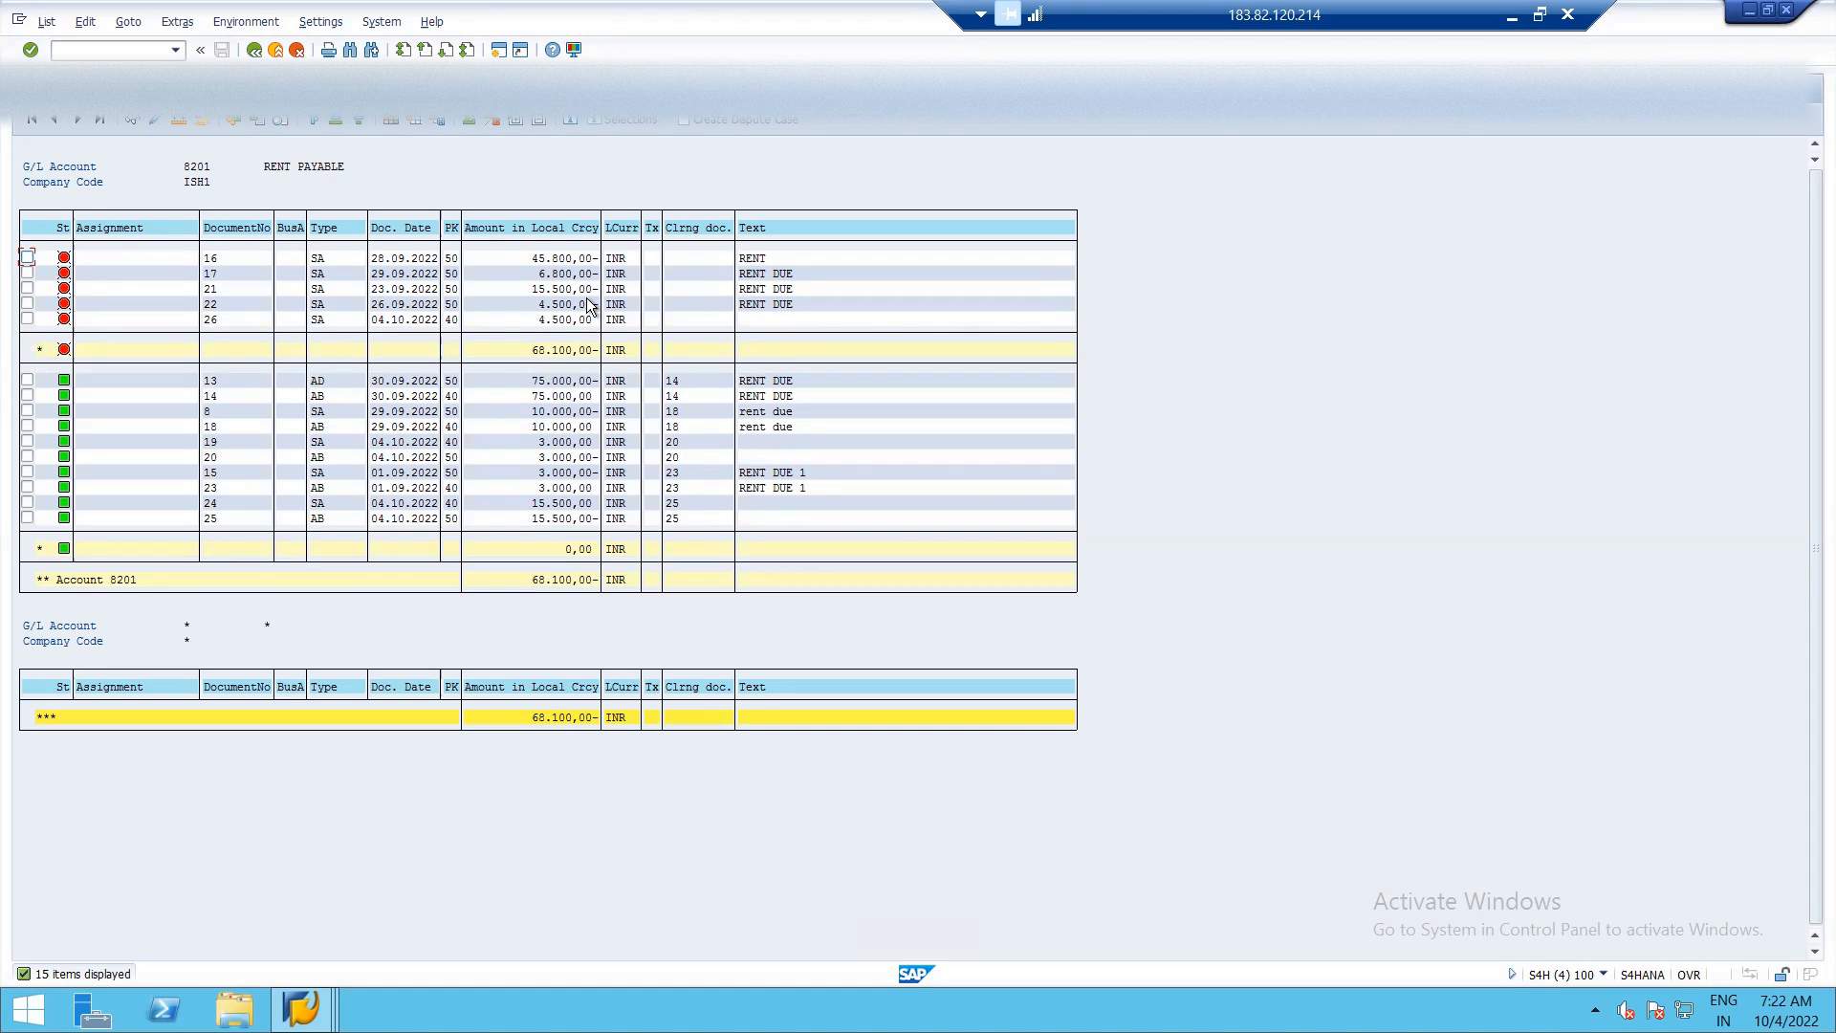
Leave the reset cleared items transaction and start transaction F-03 for clearing a G/L account.
key(alt+Tab)
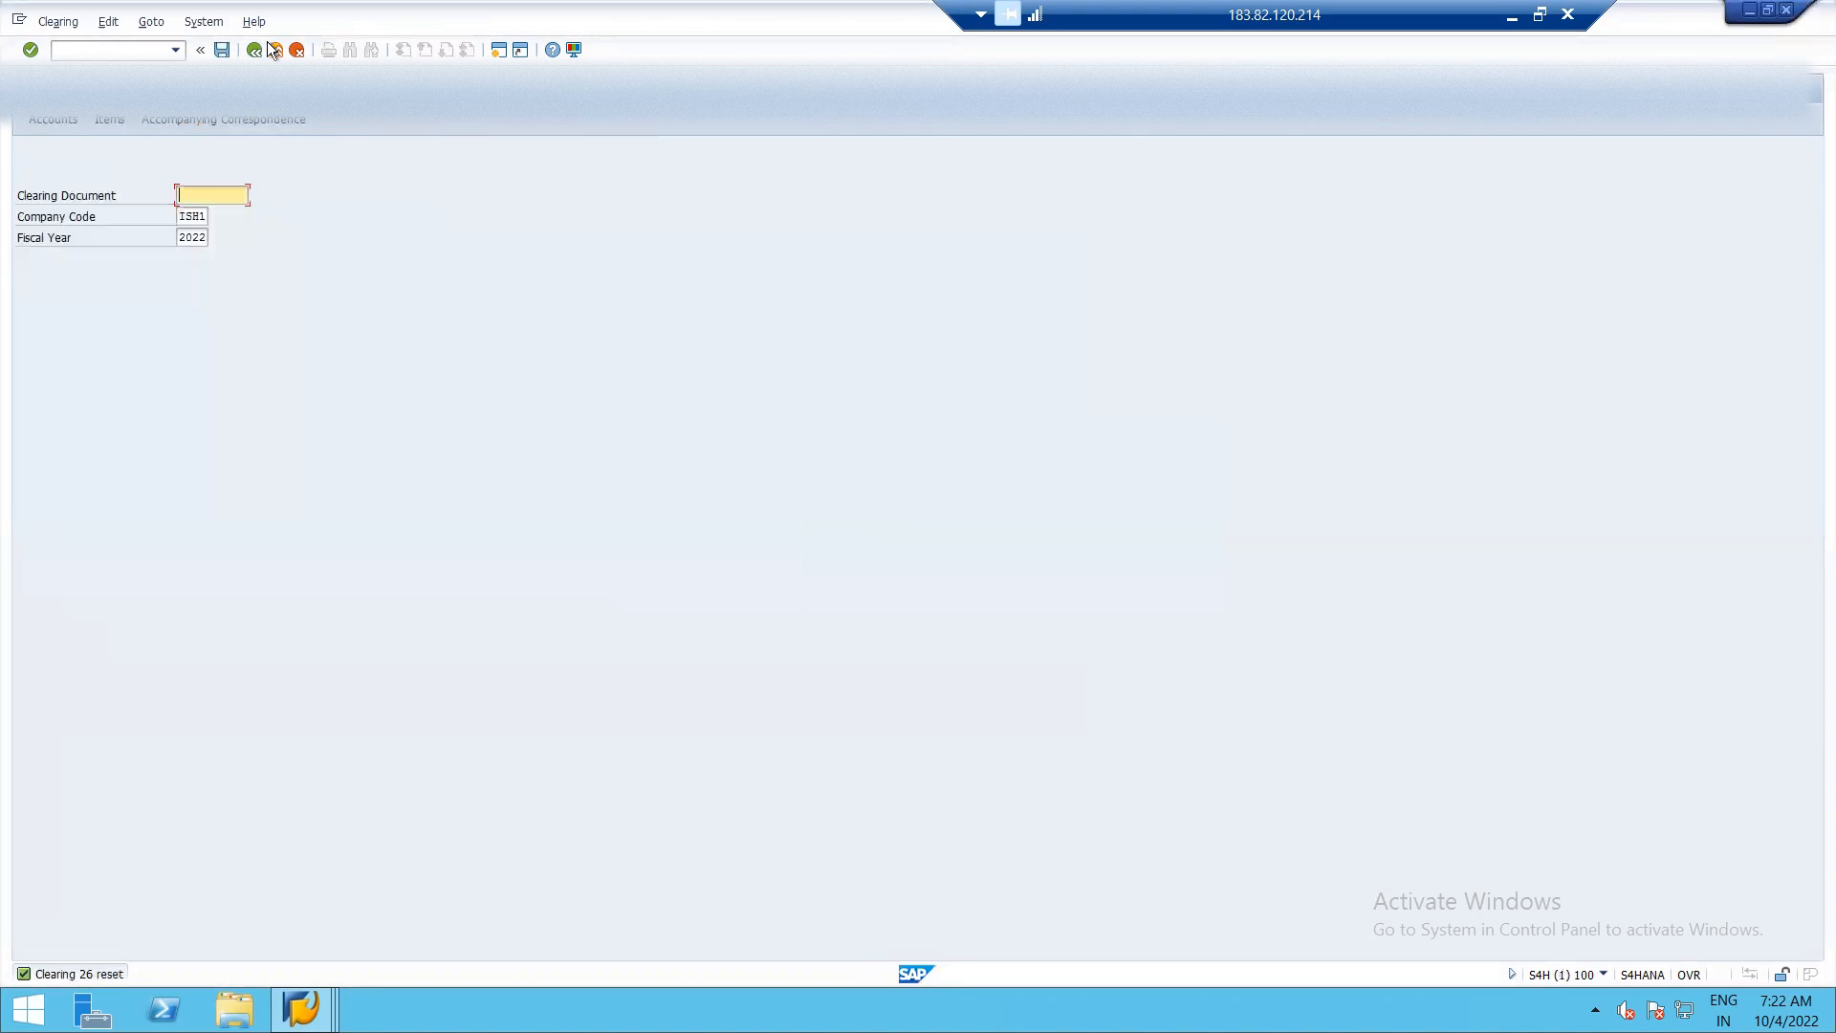
click(255, 51)
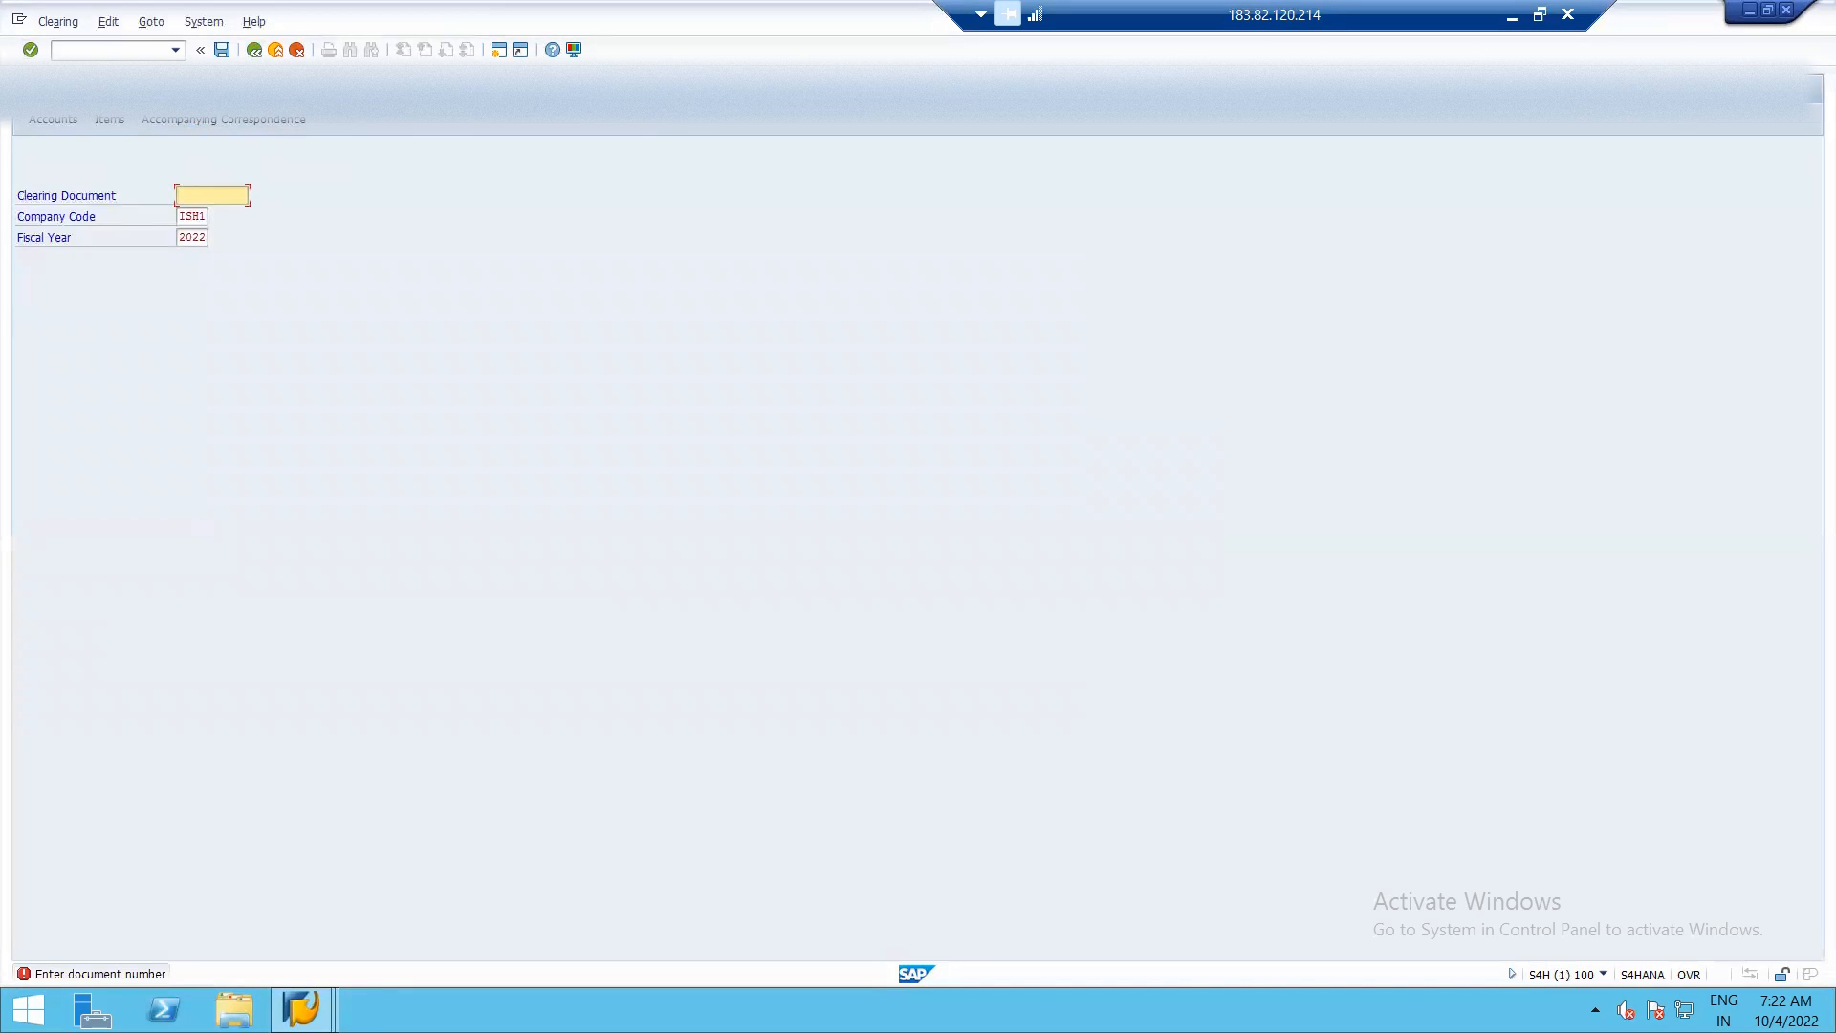
key(Return)
click(159, 47)
text(/n)
key(Return)
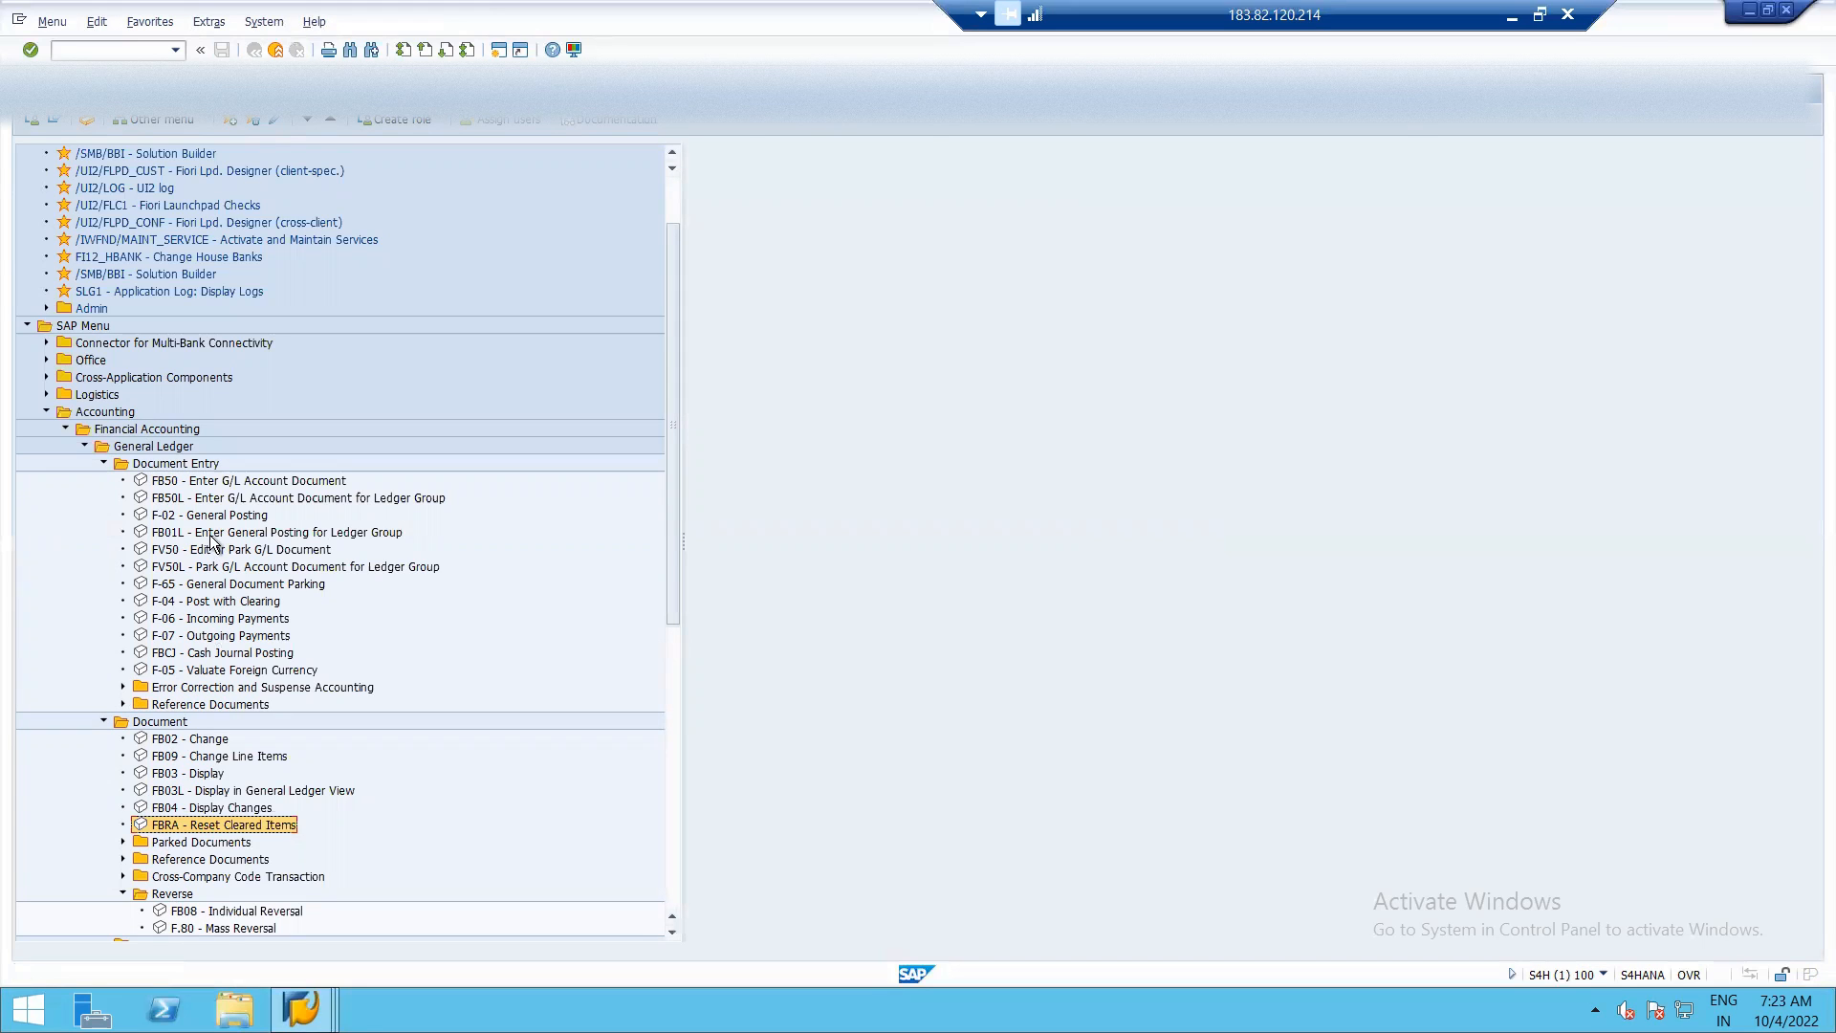
click(99, 49)
text(F-03)
key(Return)
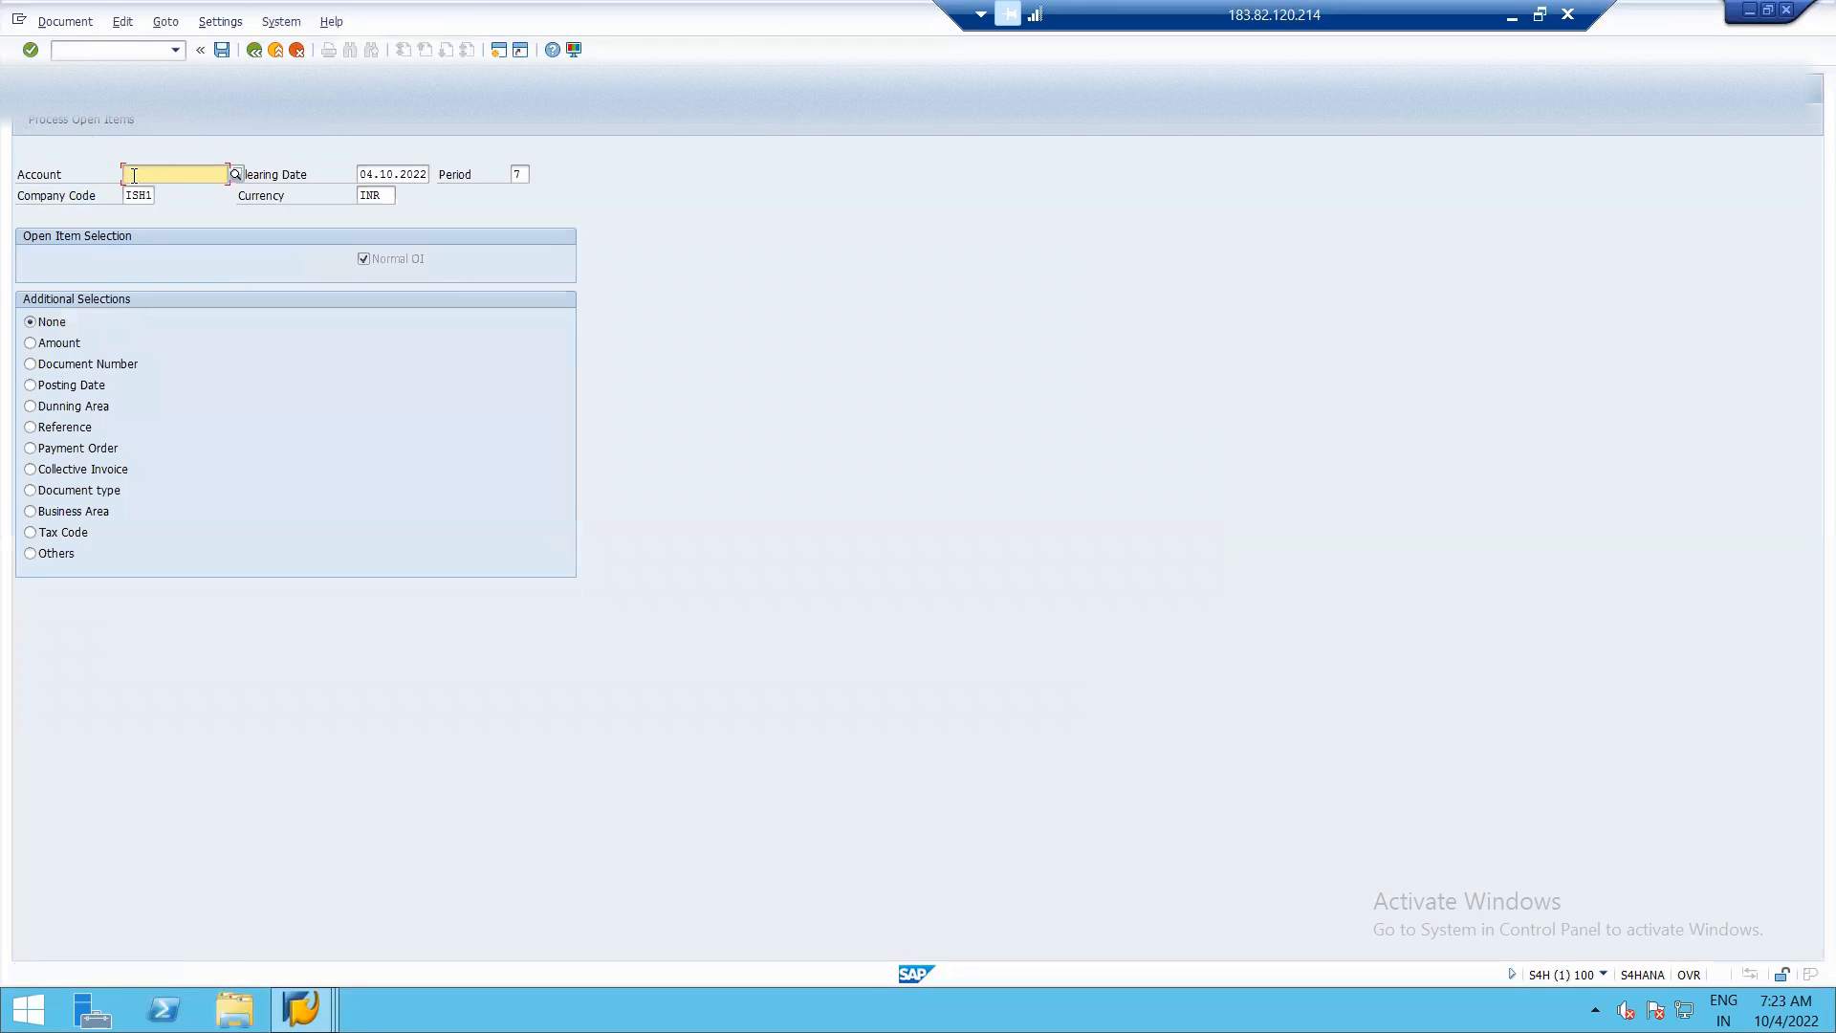
Enter the RENT PAYABLE G/L account's number as the account to clear and process its open items.
click(236, 175)
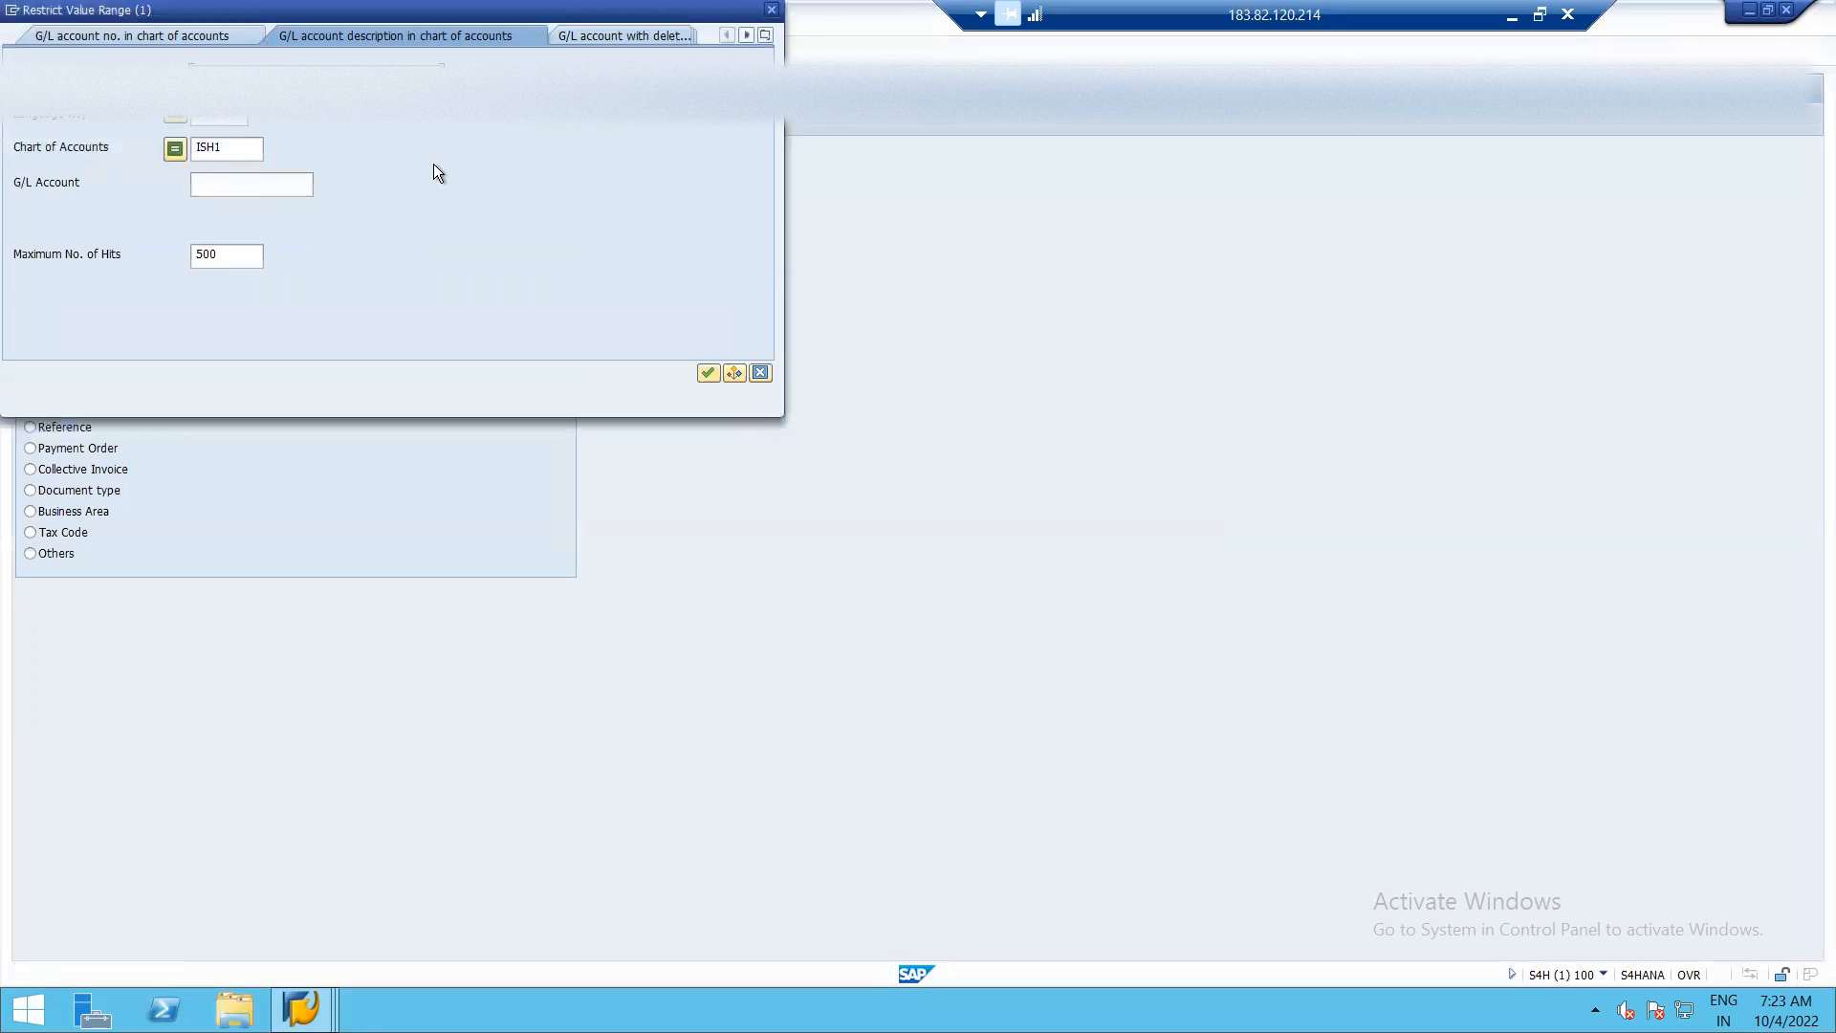
key(Escape)
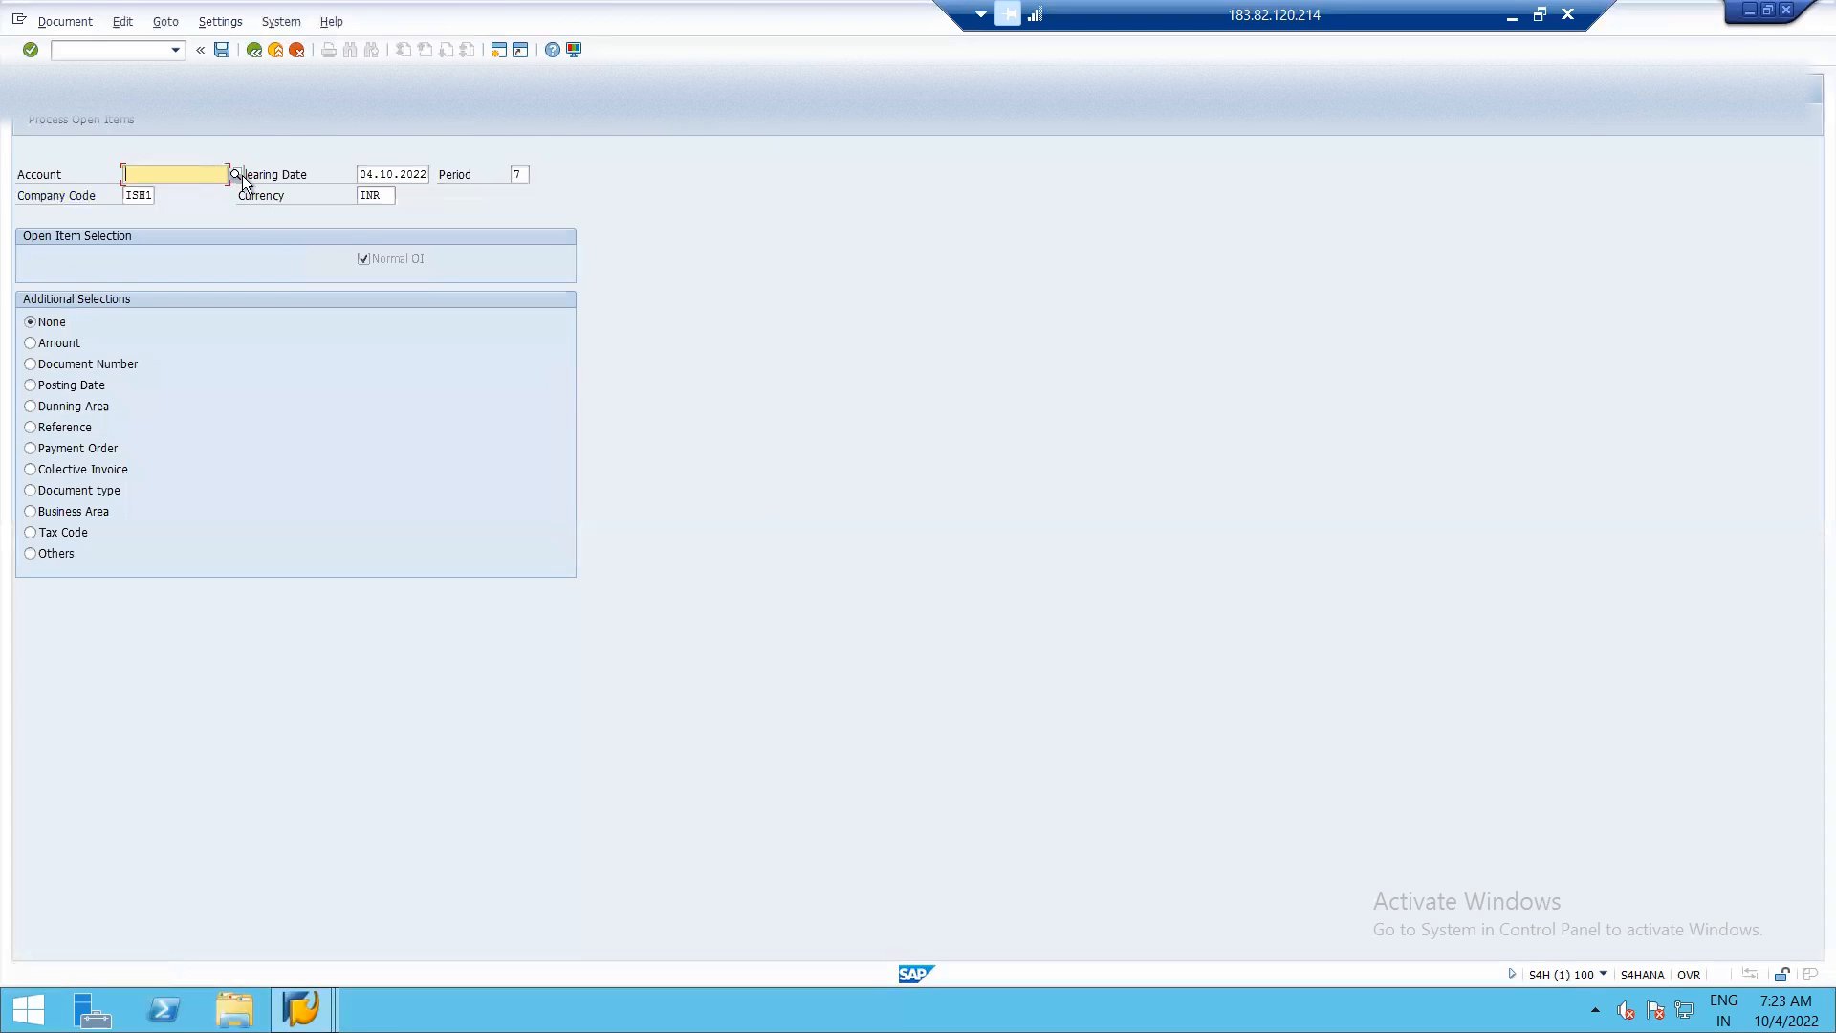
click(91, 118)
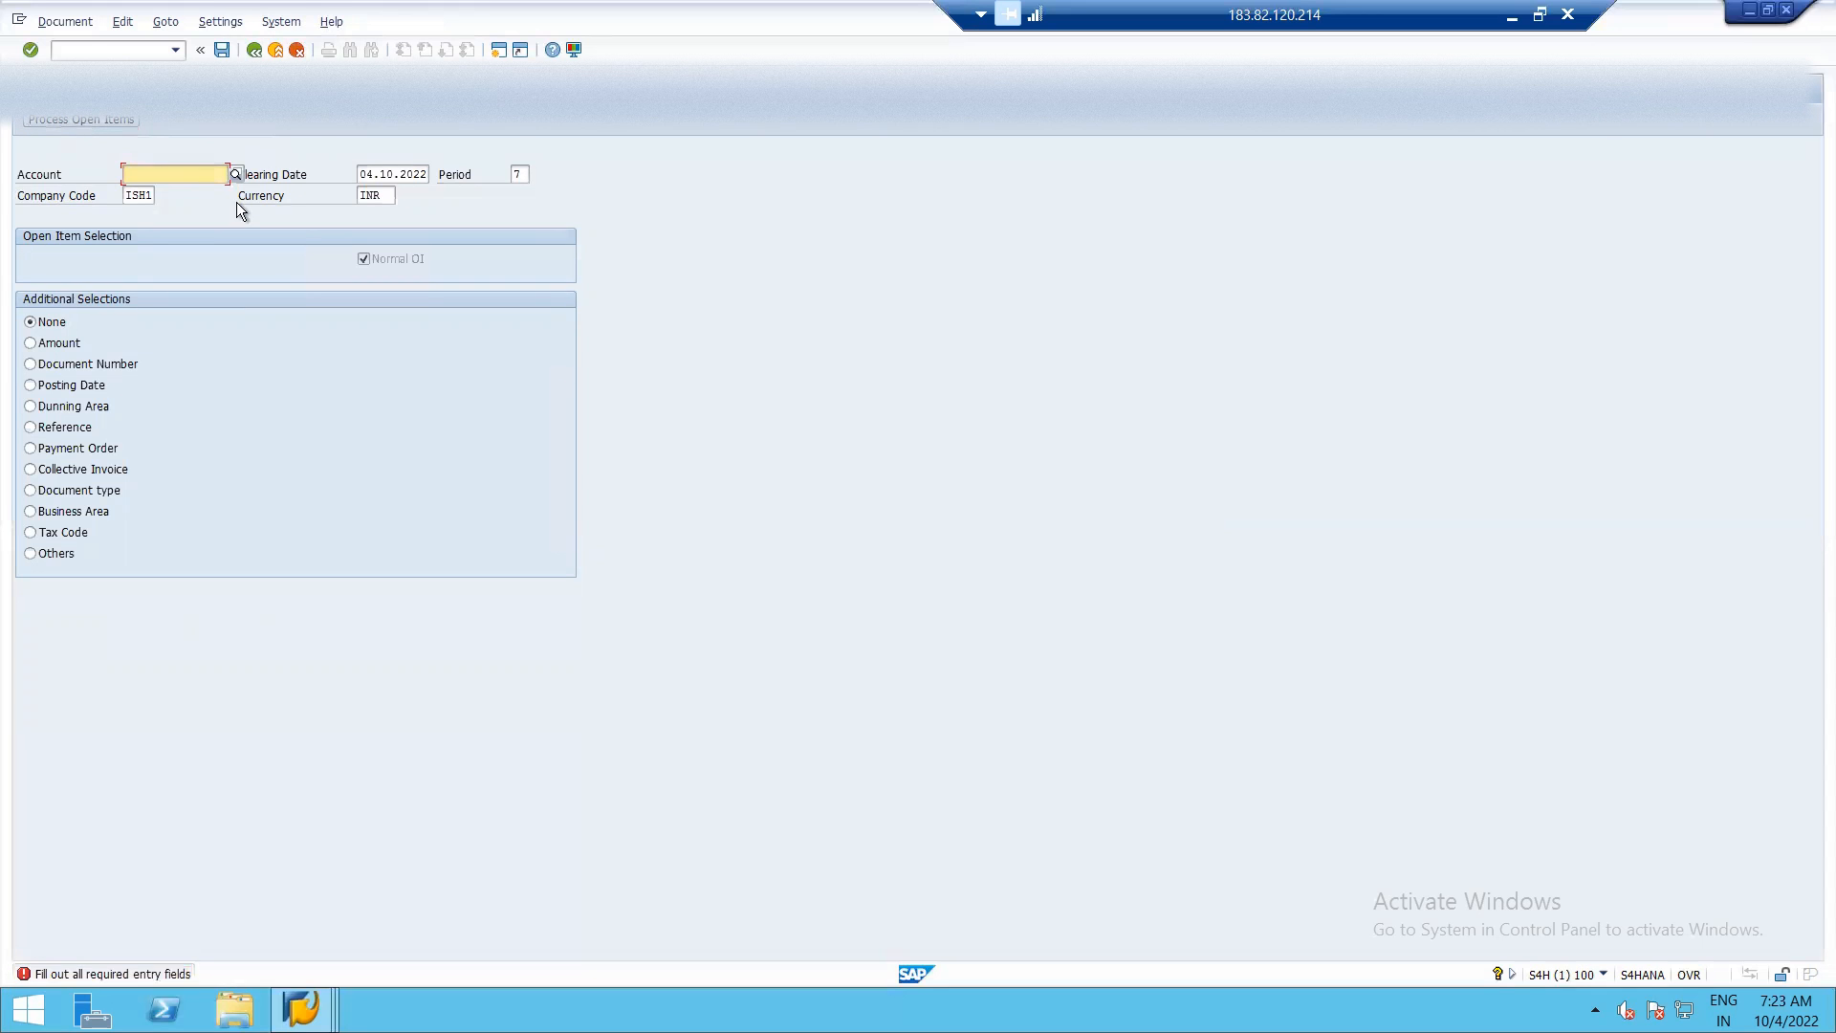
key(alt+Tab)
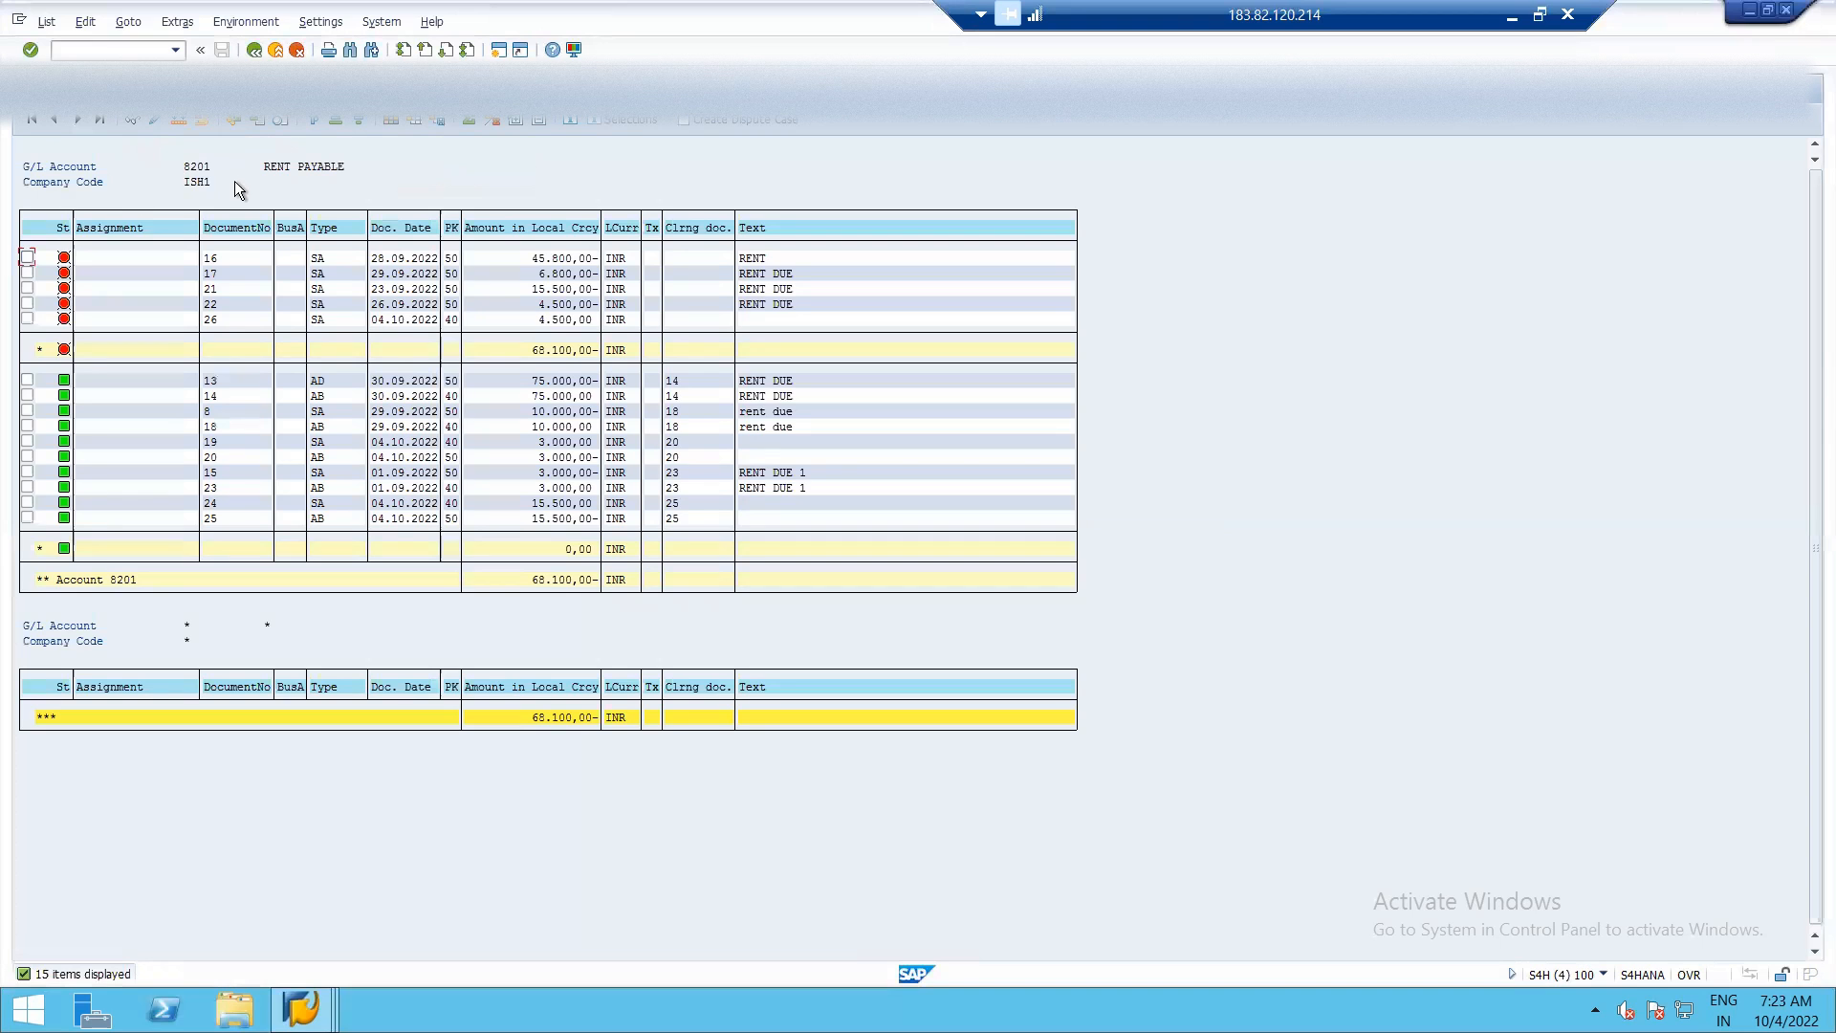
key(alt+Tab)
text(8201)
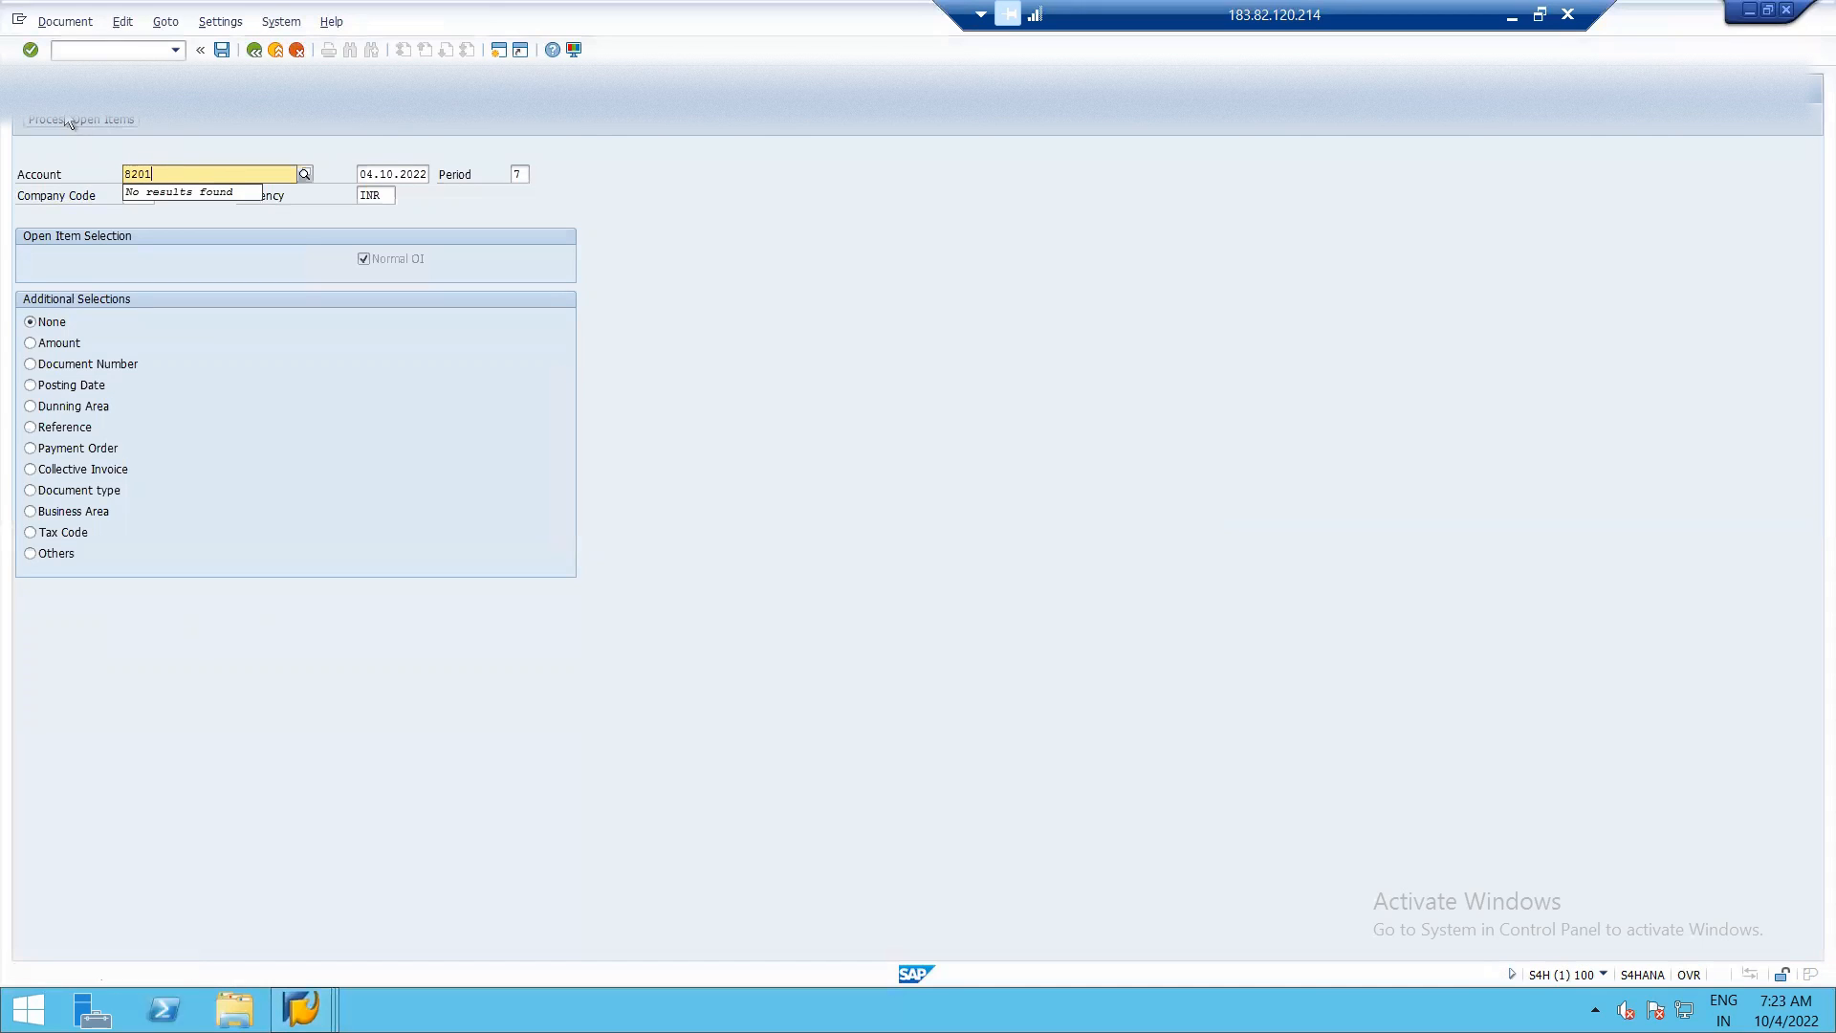
click(55, 116)
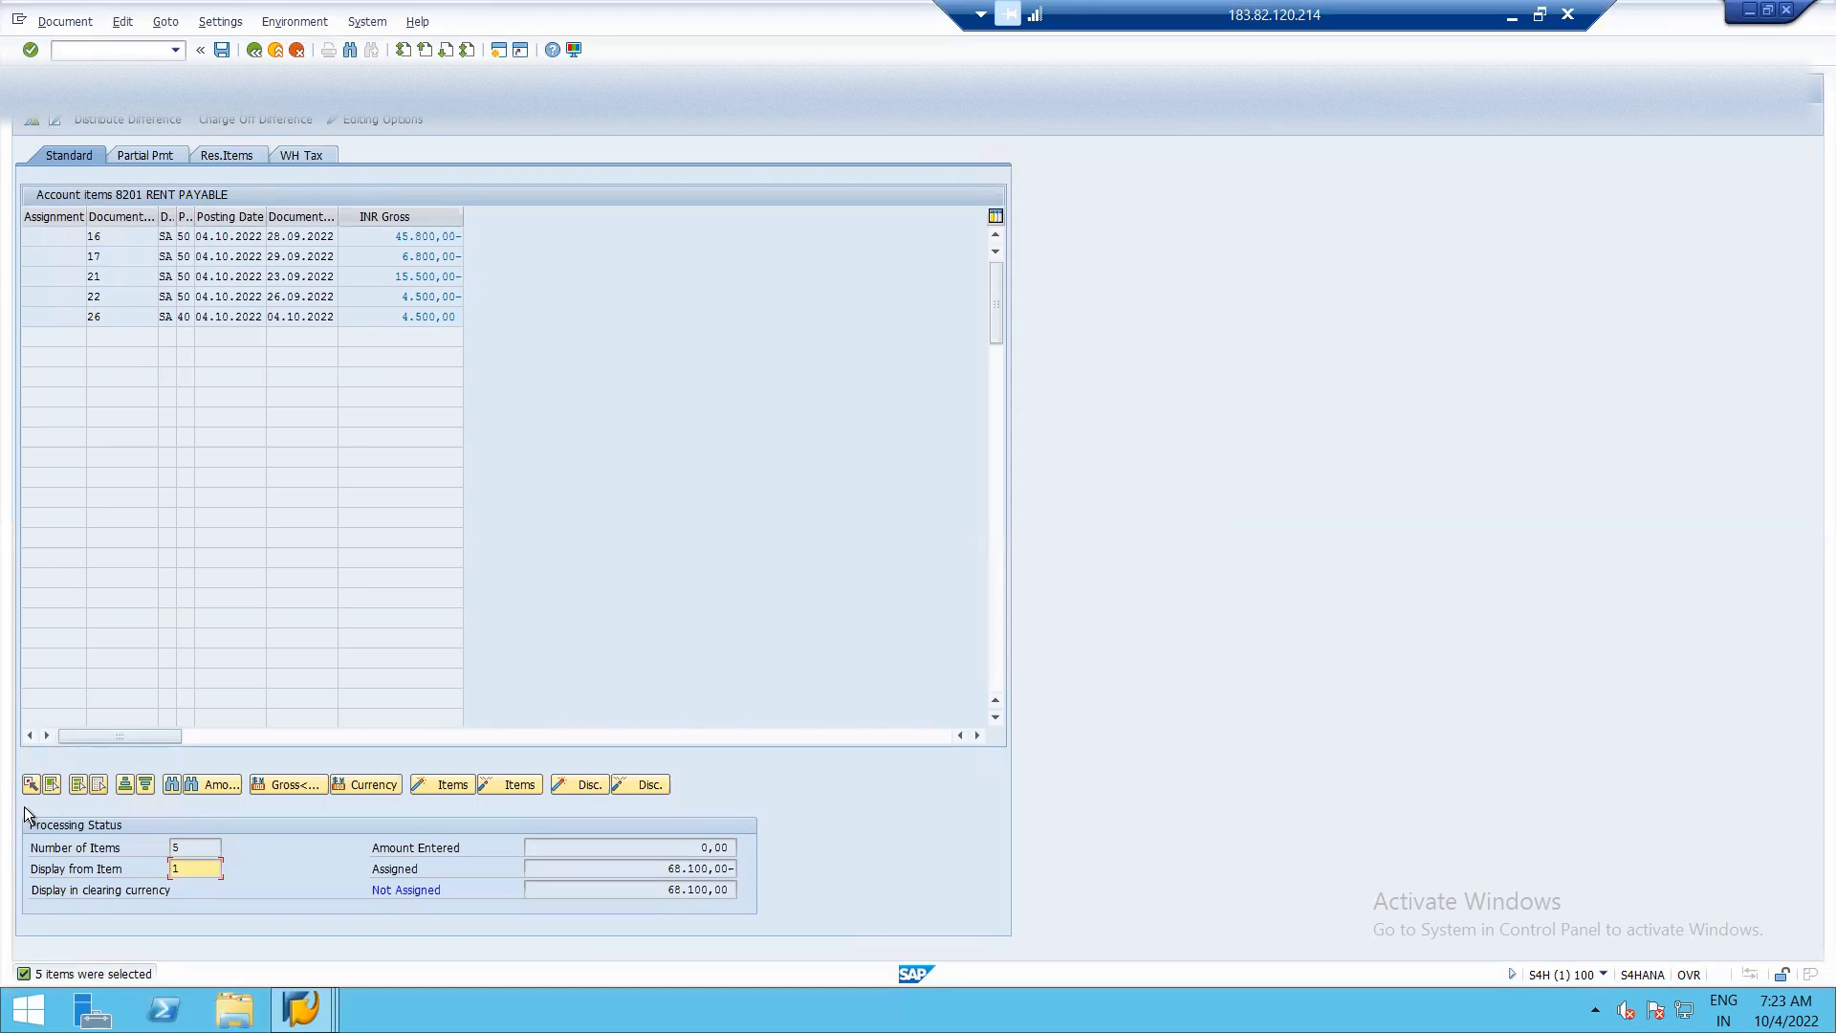
Deactivate all open items, activate only the 4.500,00 items of documents 22 and 26, and post the clearing.
click(78, 788)
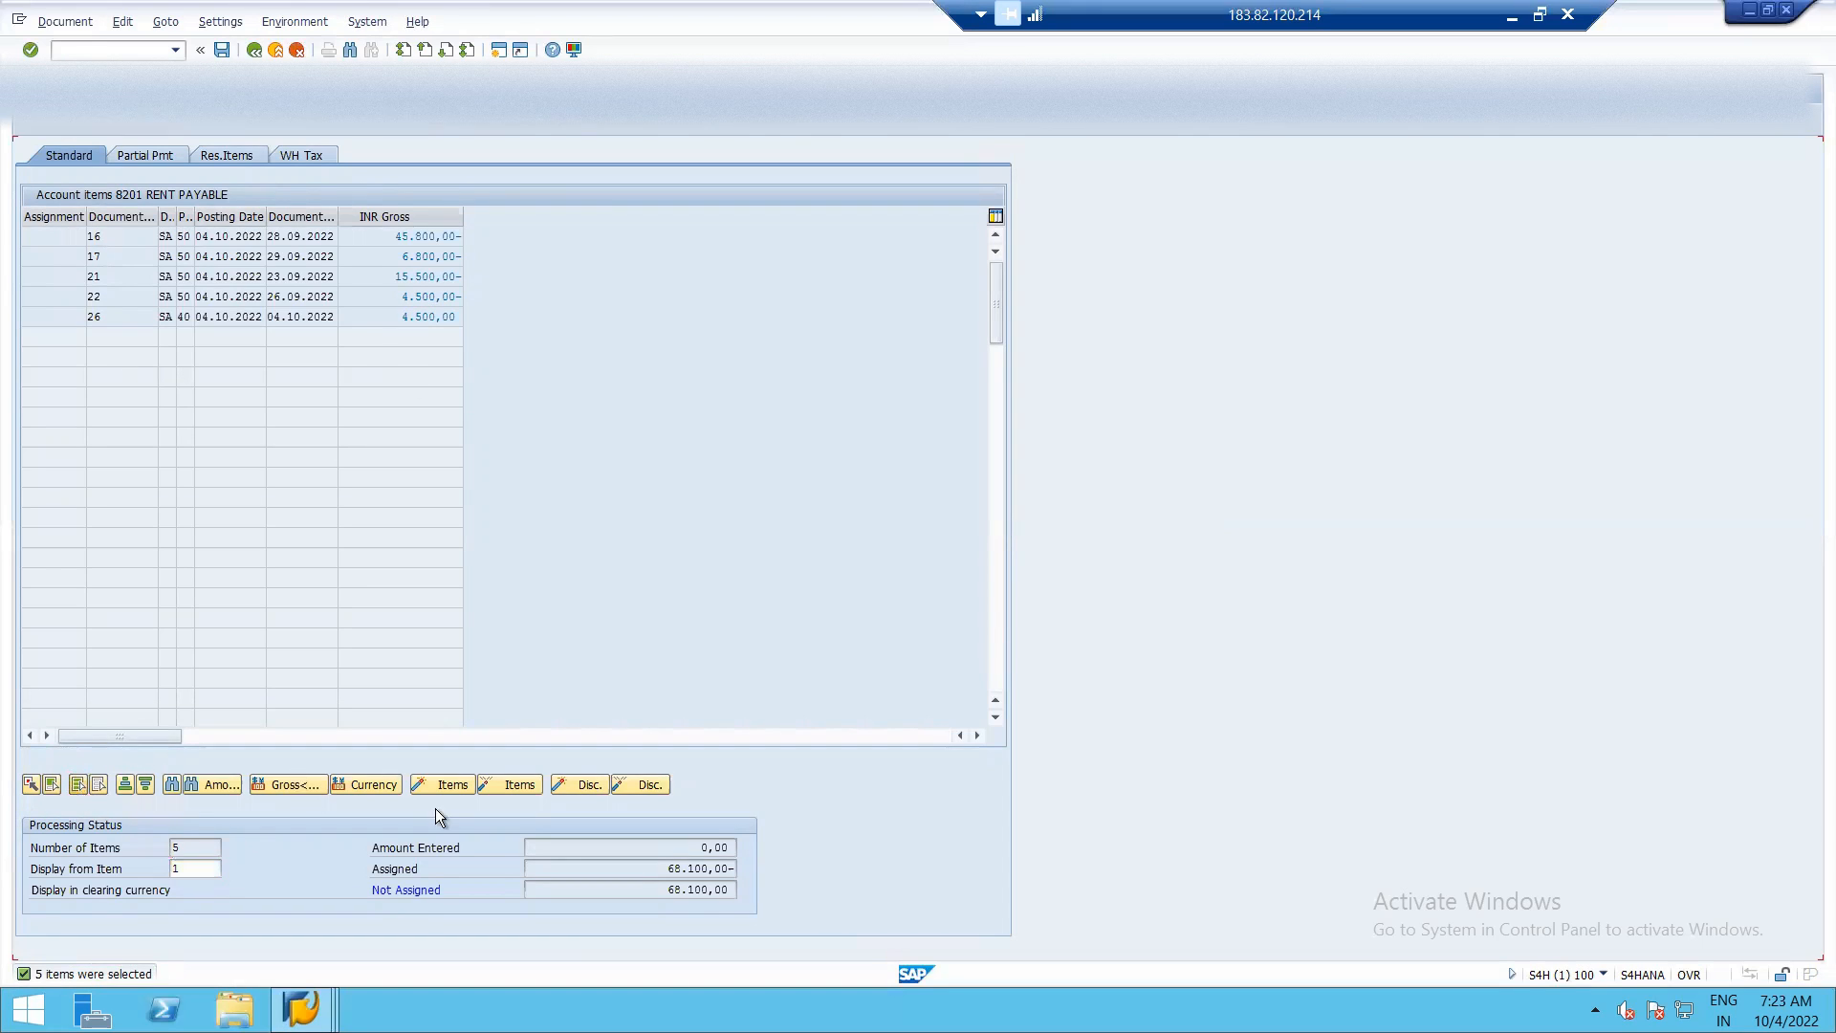
click(520, 786)
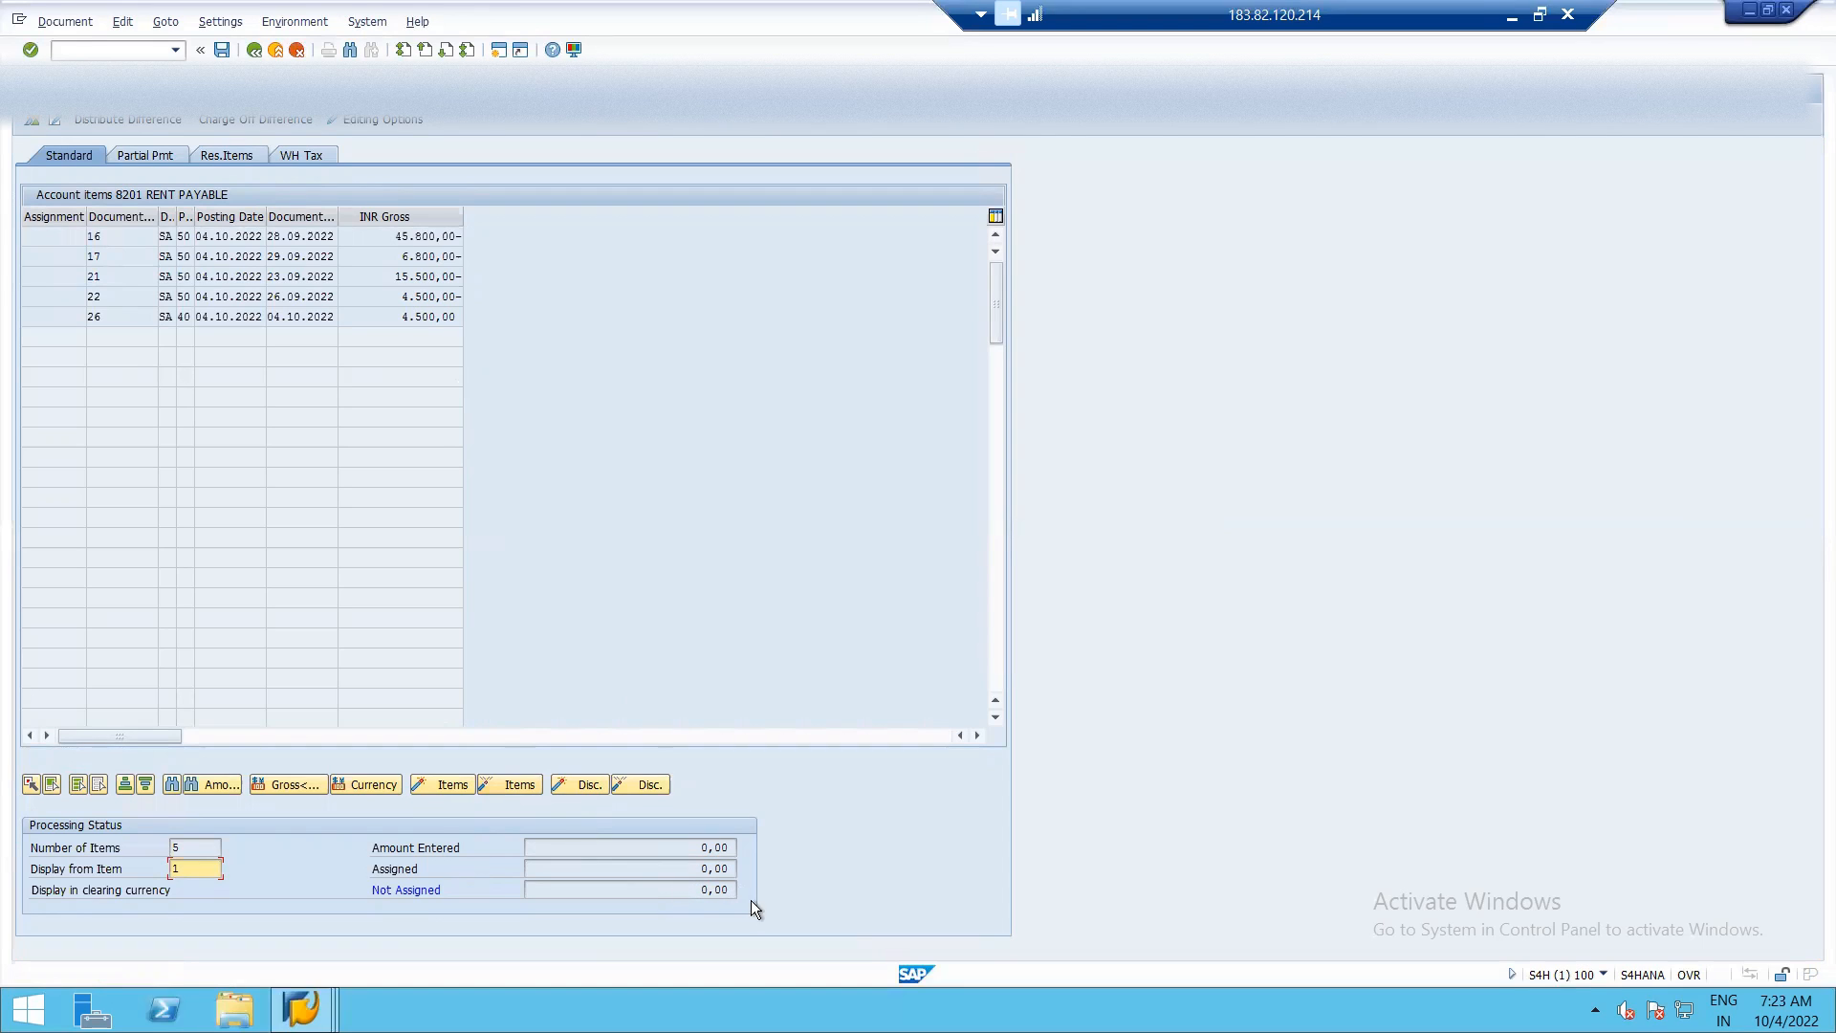
click(433, 296)
double_click(433, 297)
double_click(432, 316)
click(221, 51)
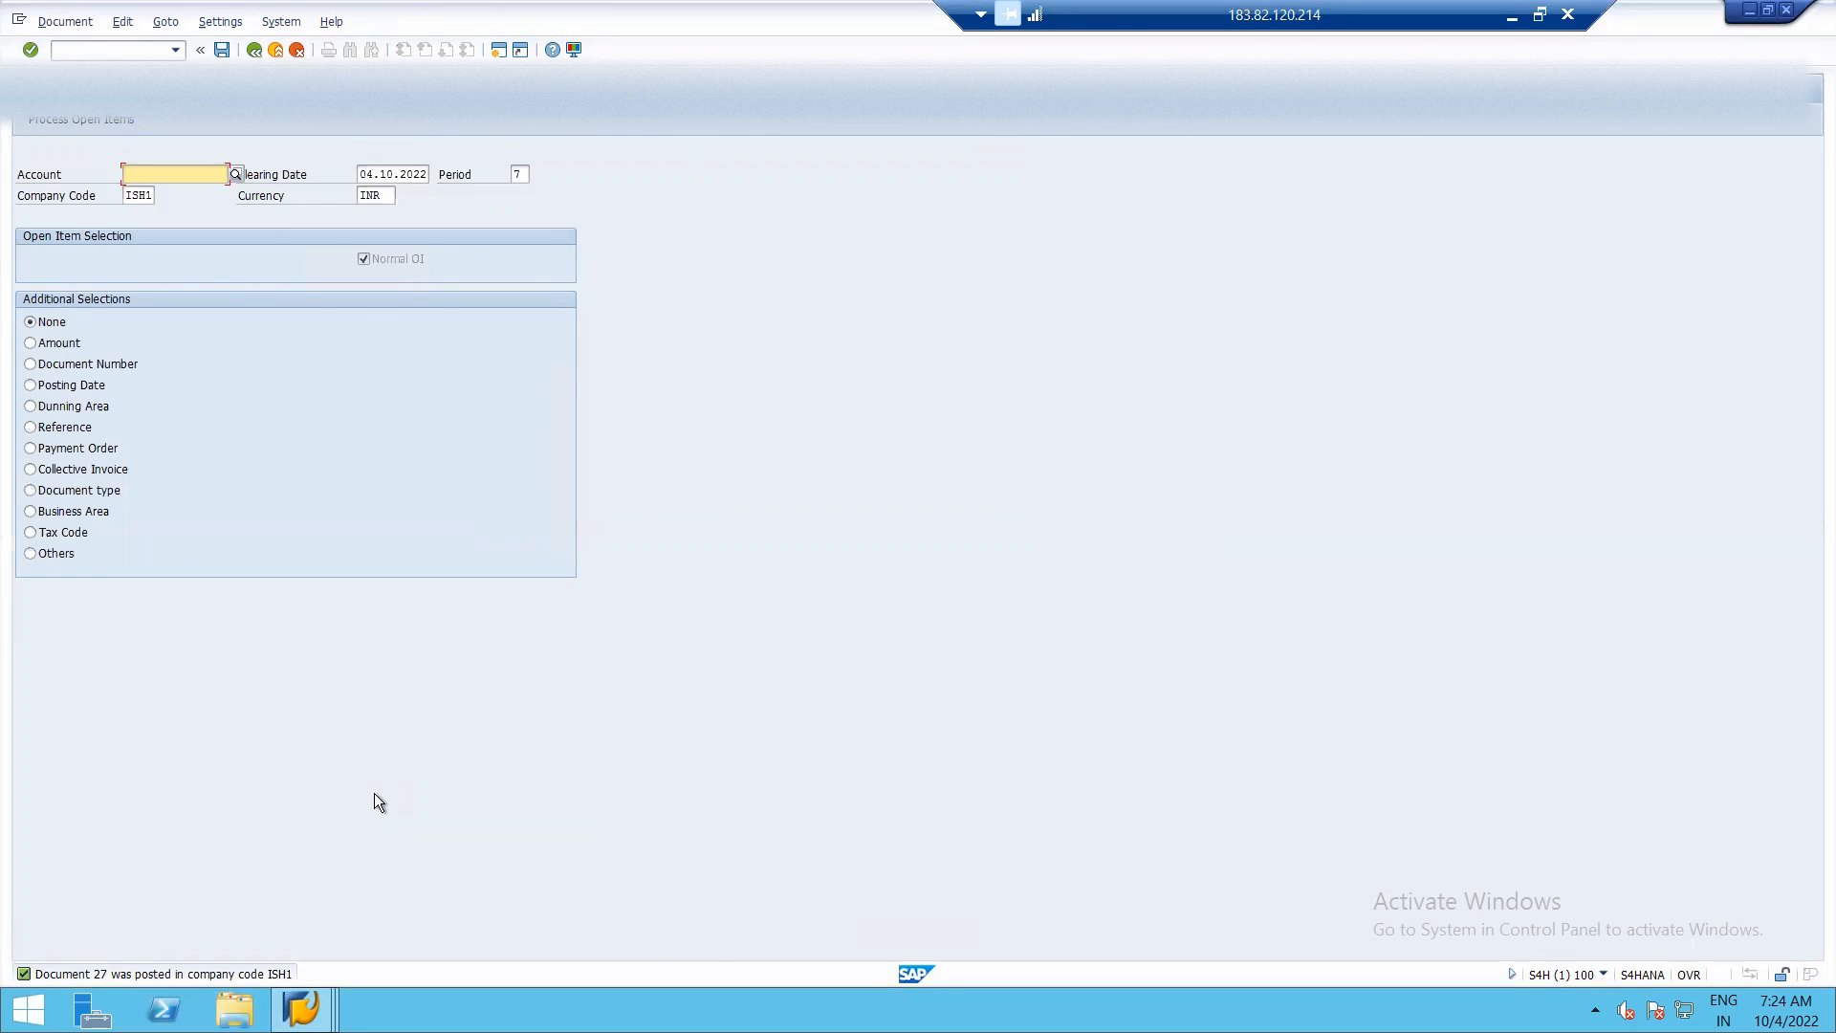
Refresh the RENT PAYABLE line item list to check the clearing status of documents 22 and 26.
key(alt+Tab)
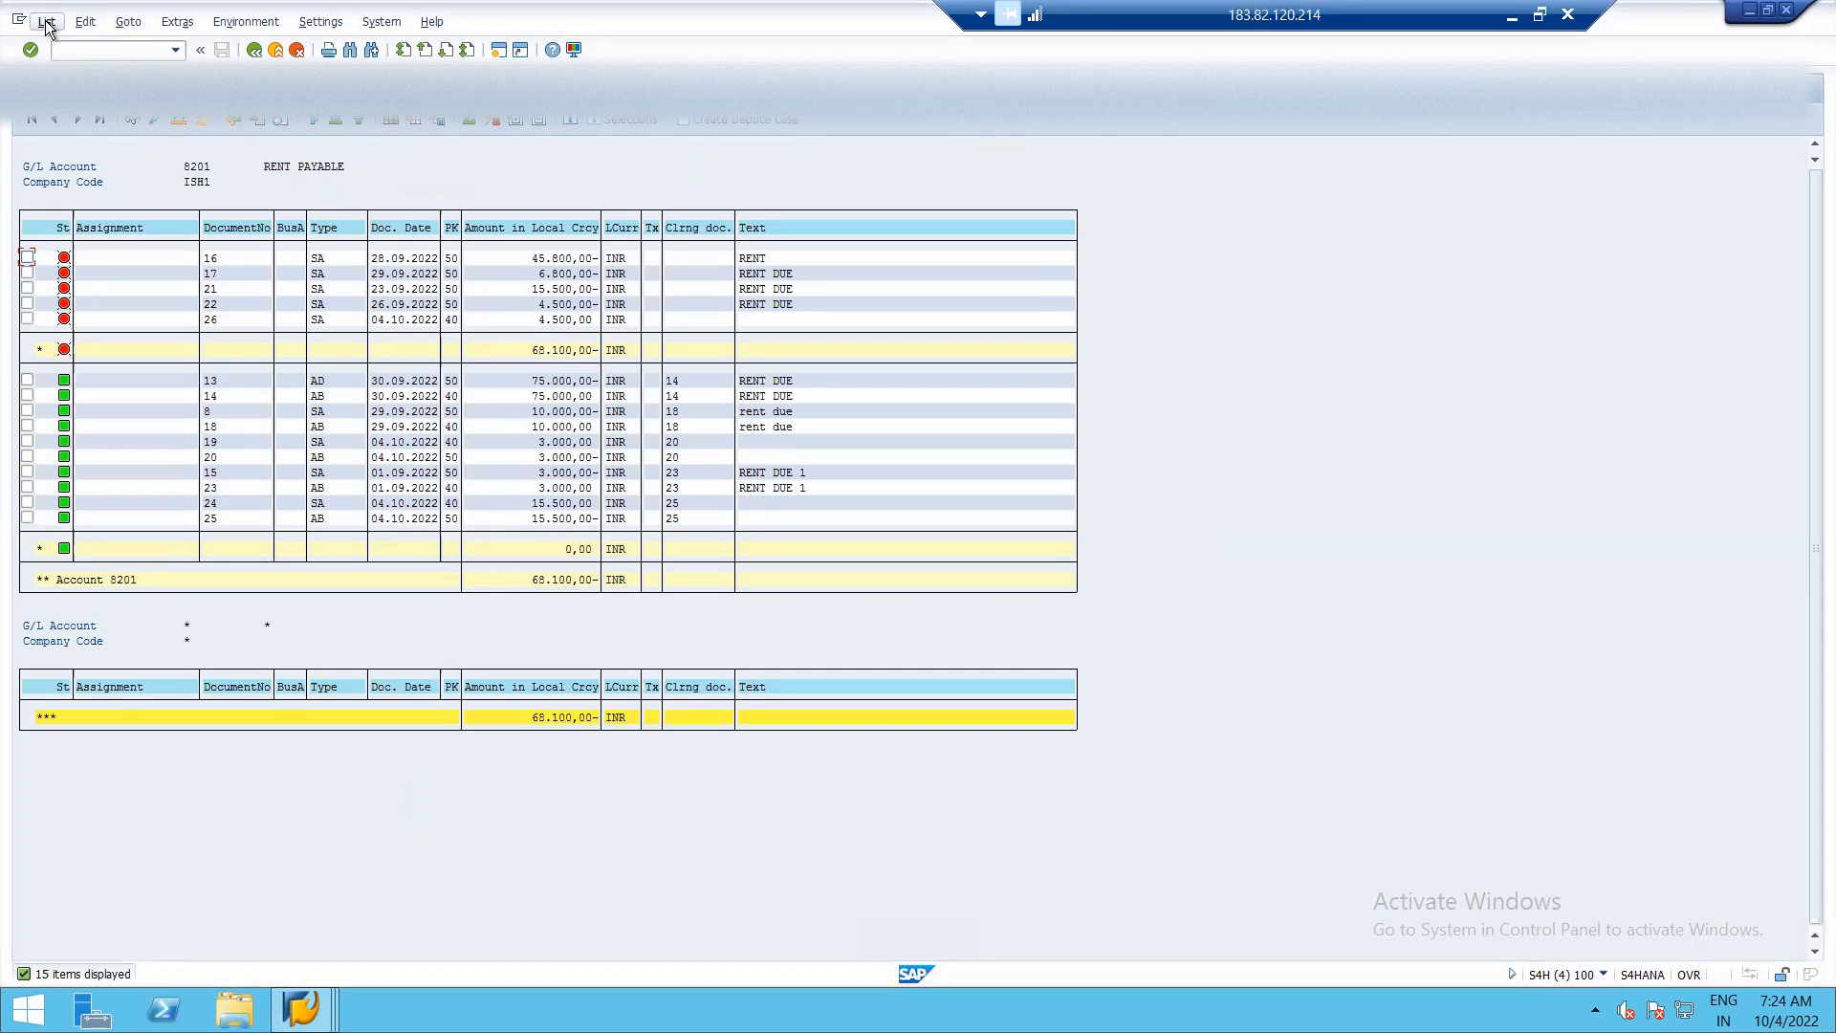
click(46, 21)
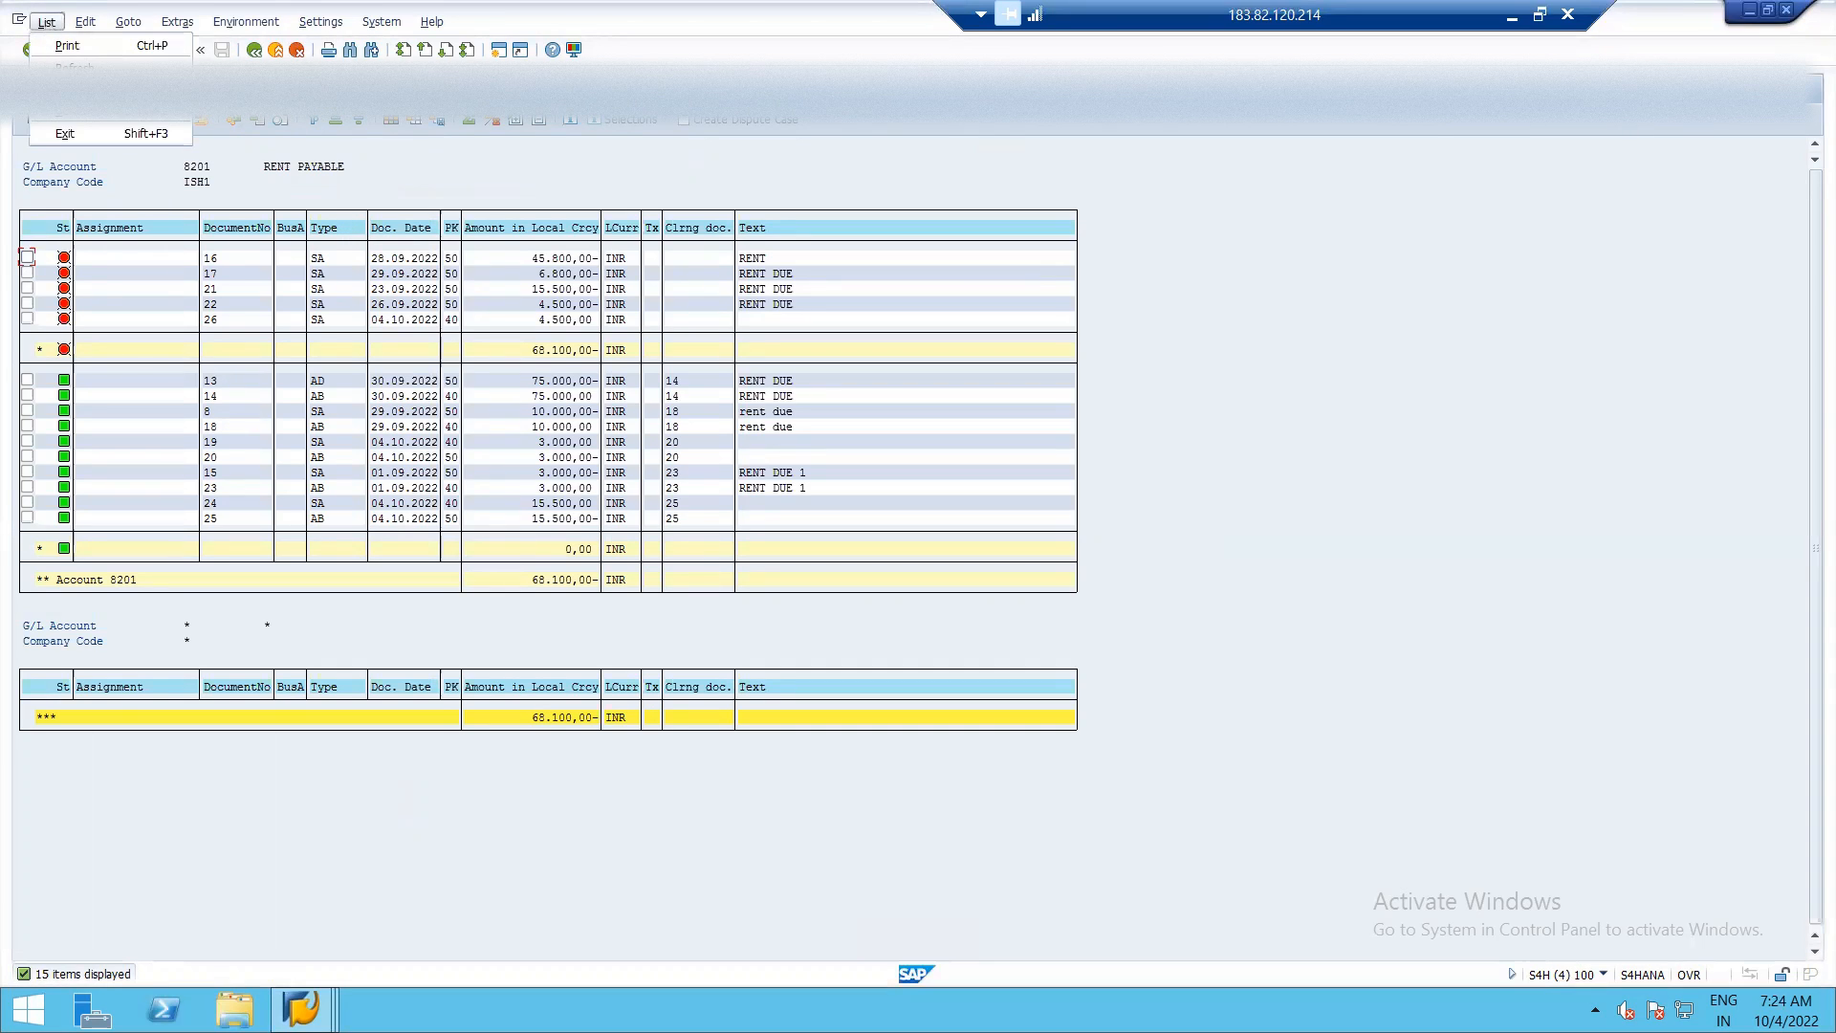
click(74, 67)
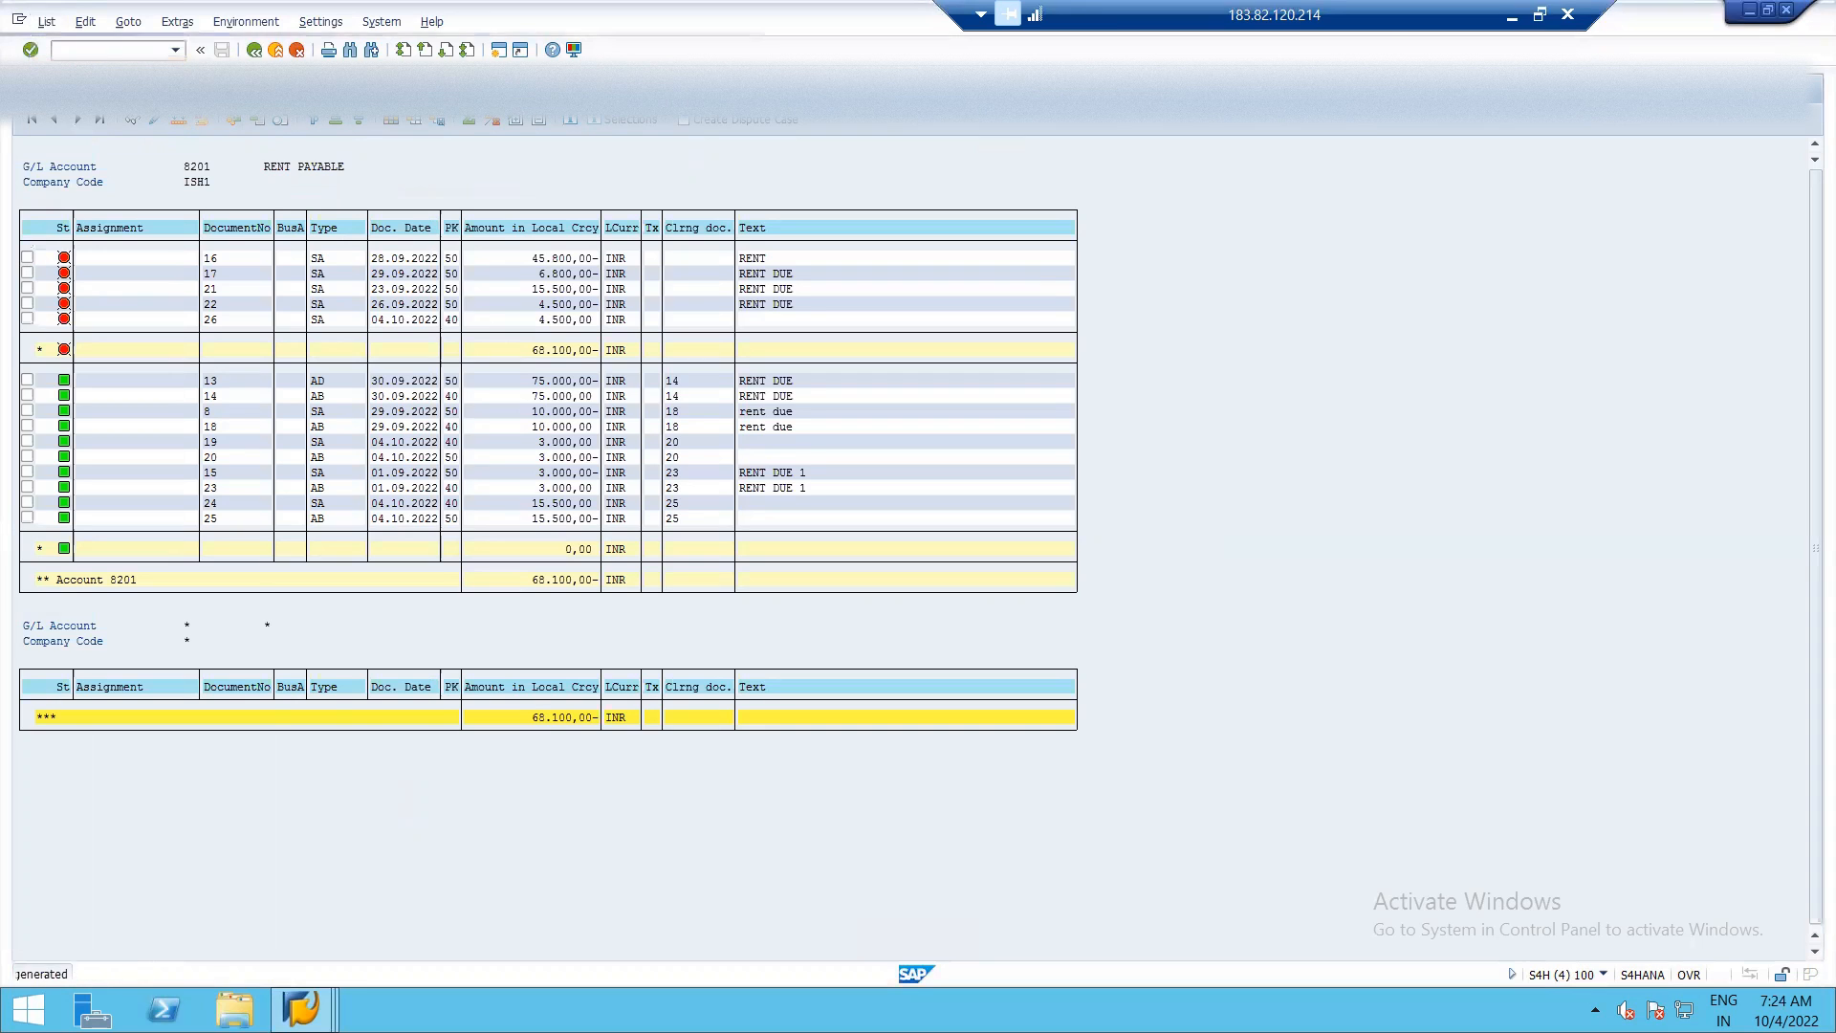